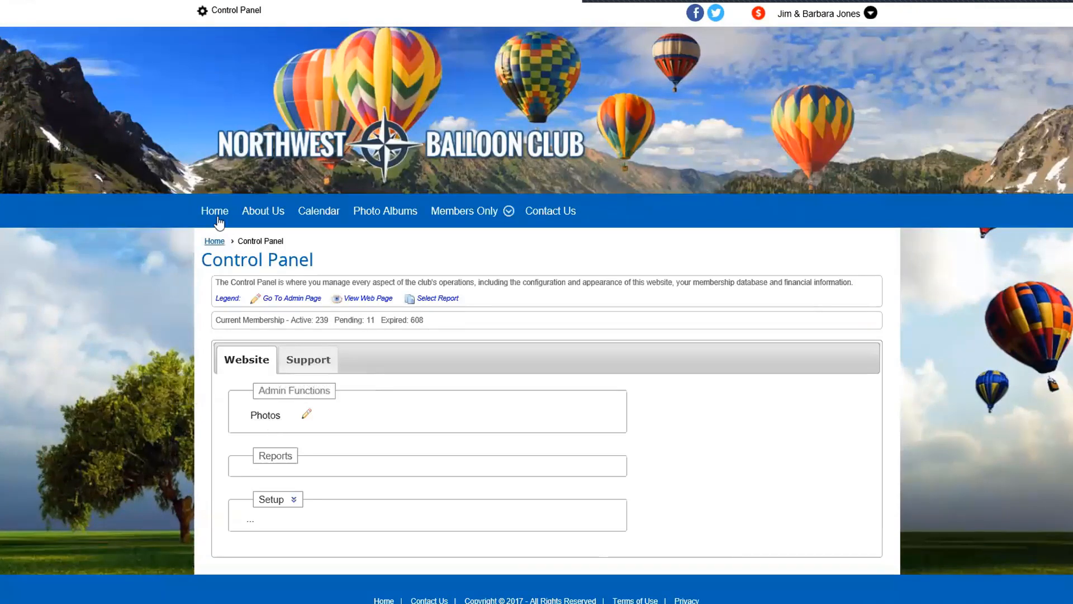
Step: Go Home, then Members Only > Documents to list the club's document folders
{"action": "left_click", "coordinate": [217, 211]}
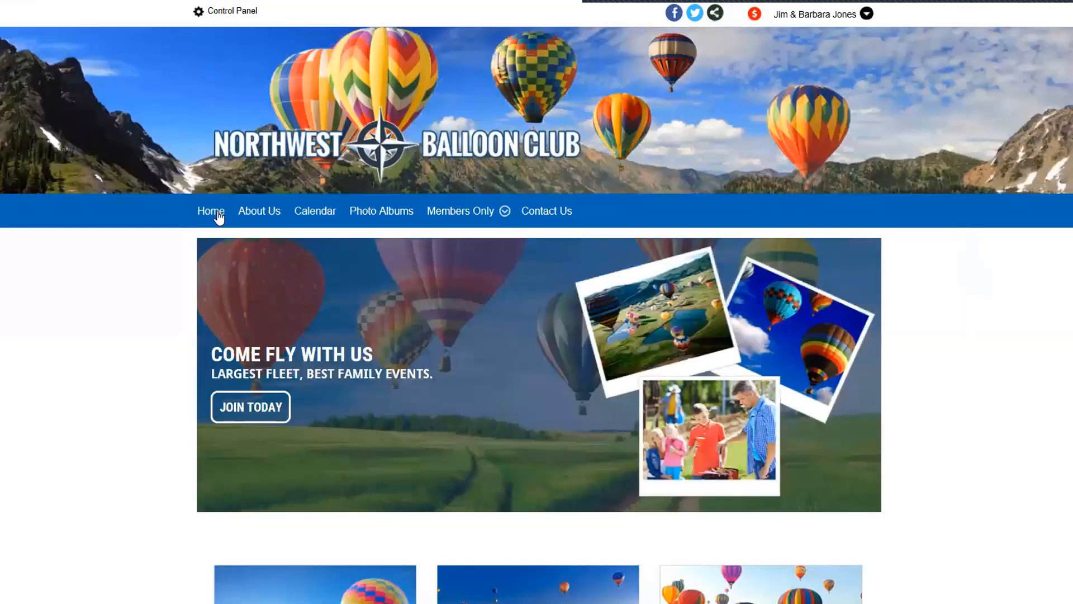
{"action": "mouse_move", "coordinate": [462, 213]}
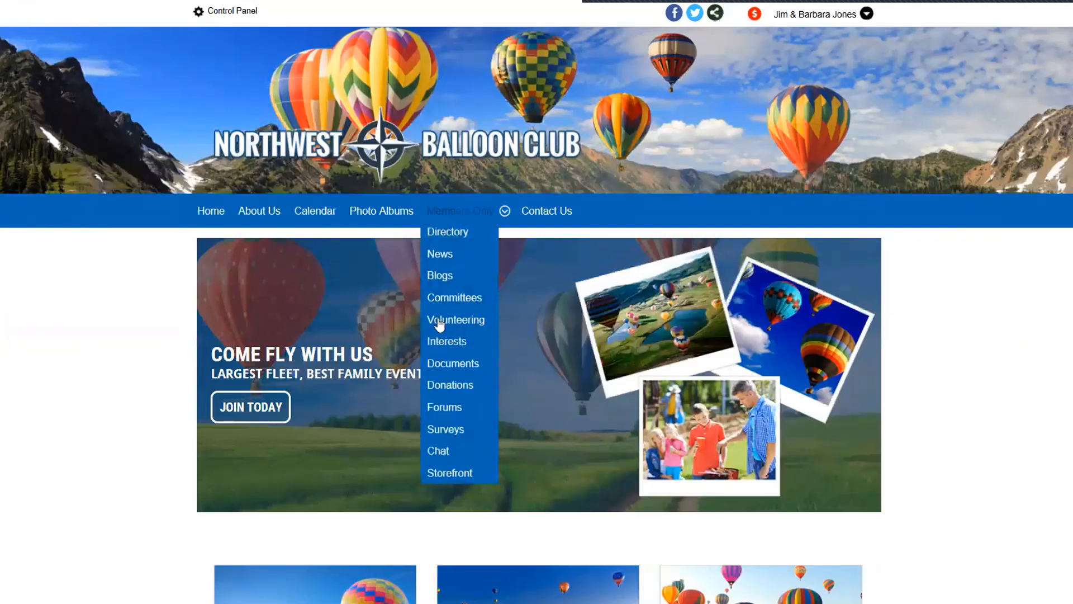
{"action": "left_click", "coordinate": [431, 364]}
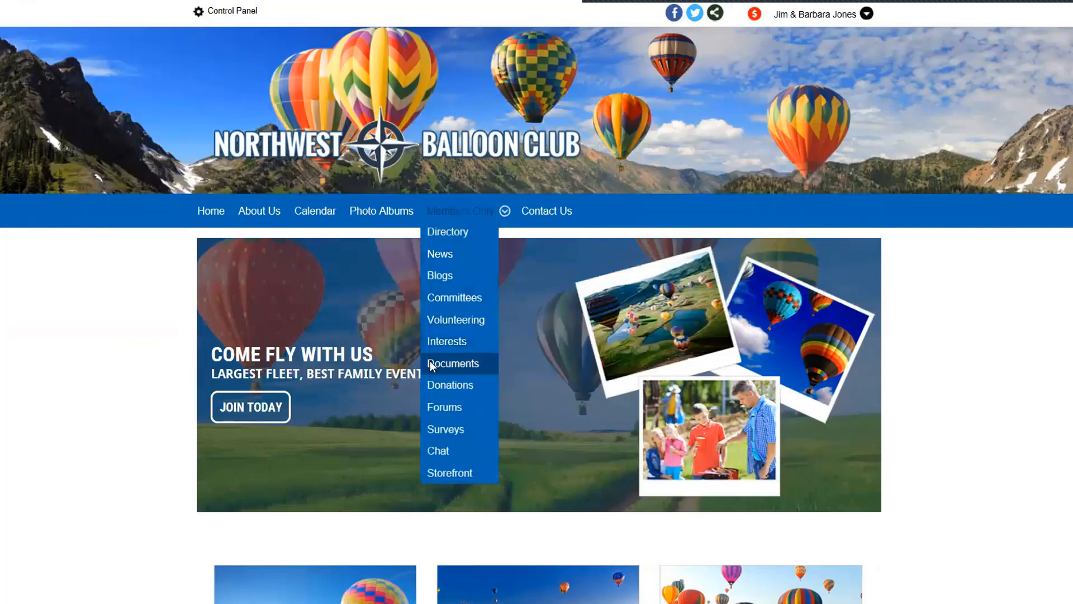
{"action": "scroll", "coordinate": [582, 349], "scroll_direction": "down", "scroll_amount": 3}
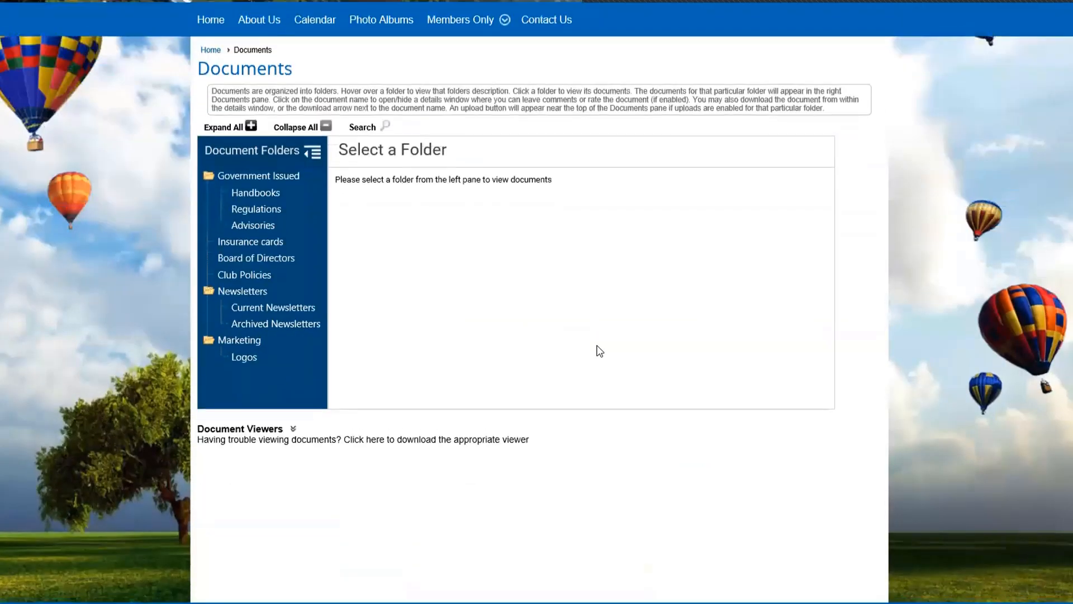
Step: Scroll the Documents page, then hide and restore the Document Folders pane
{"action": "scroll", "coordinate": [597, 350], "scroll_direction": "up", "scroll_amount": 2}
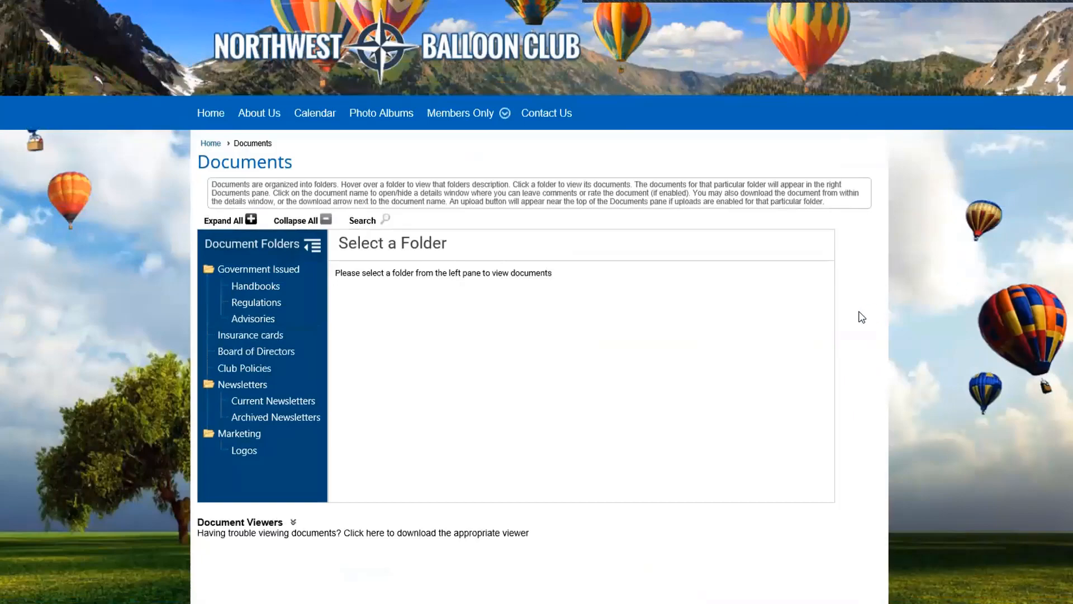
{"action": "scroll", "coordinate": [861, 316], "scroll_direction": "up", "scroll_amount": 5}
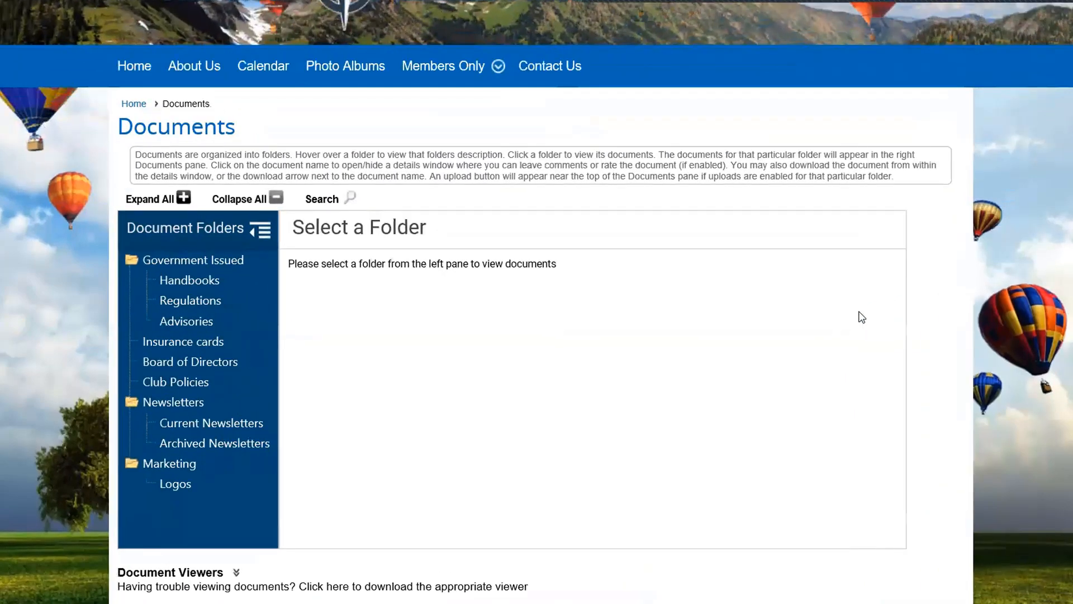
{"action": "scroll", "coordinate": [861, 317], "scroll_direction": "up", "scroll_amount": 1}
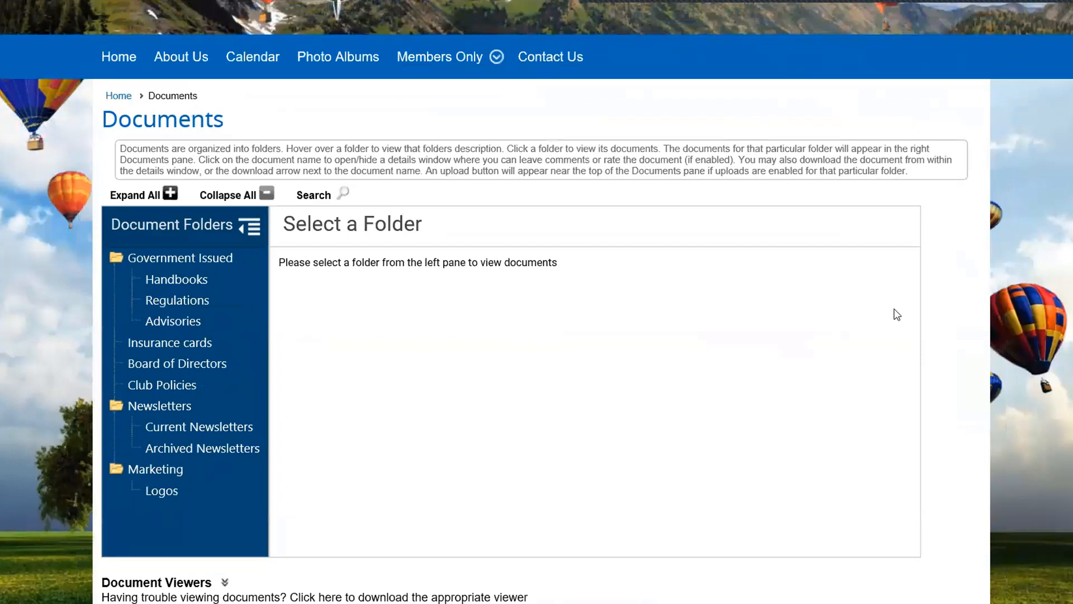
{"action": "scroll", "coordinate": [897, 314], "scroll_direction": "down", "scroll_amount": 2}
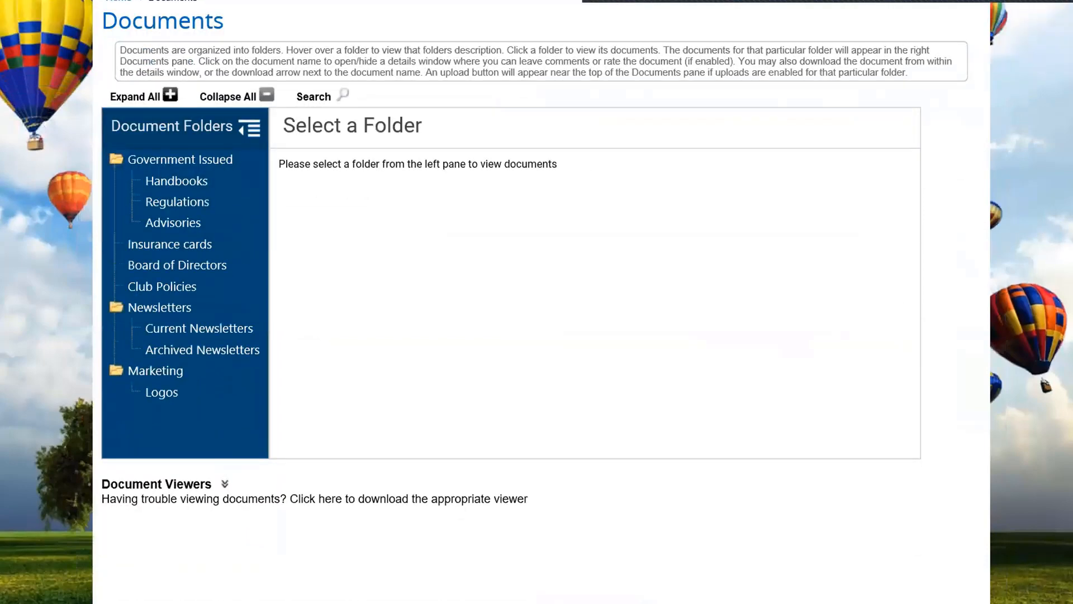
{"action": "scroll", "coordinate": [825, 156], "scroll_direction": "up", "scroll_amount": 1}
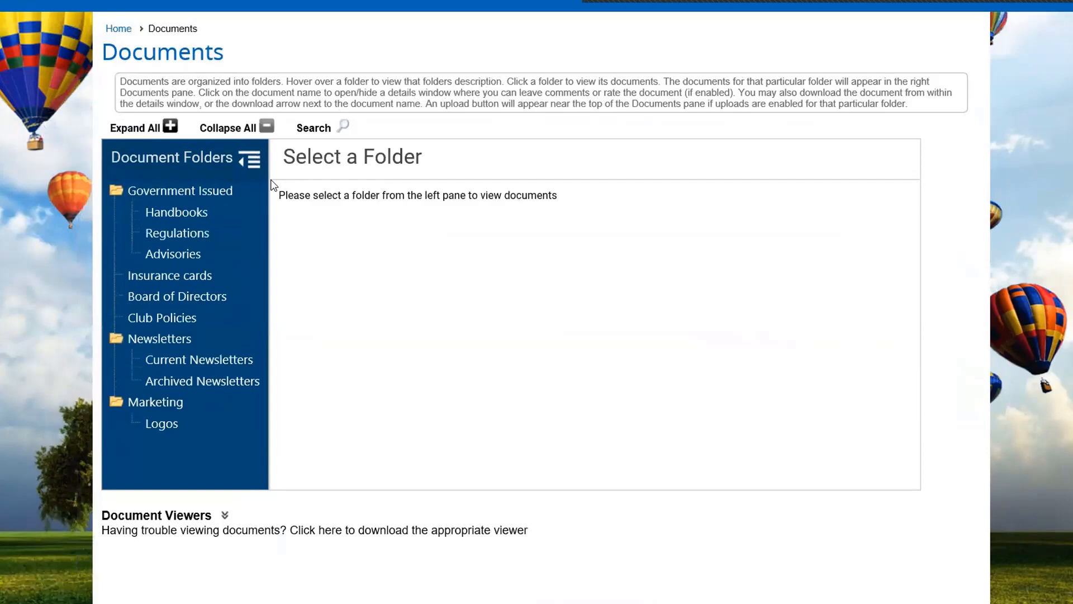
{"action": "left_click", "coordinate": [250, 160]}
{"action": "left_click", "coordinate": [119, 162]}
Step: Toggle the Government Issued folder closed, then collapse the whole folder tree
{"action": "left_click", "coordinate": [117, 191]}
{"action": "left_click", "coordinate": [116, 191]}
{"action": "left_click", "coordinate": [117, 191]}
{"action": "left_click", "coordinate": [117, 192]}
{"action": "left_click", "coordinate": [117, 191]}
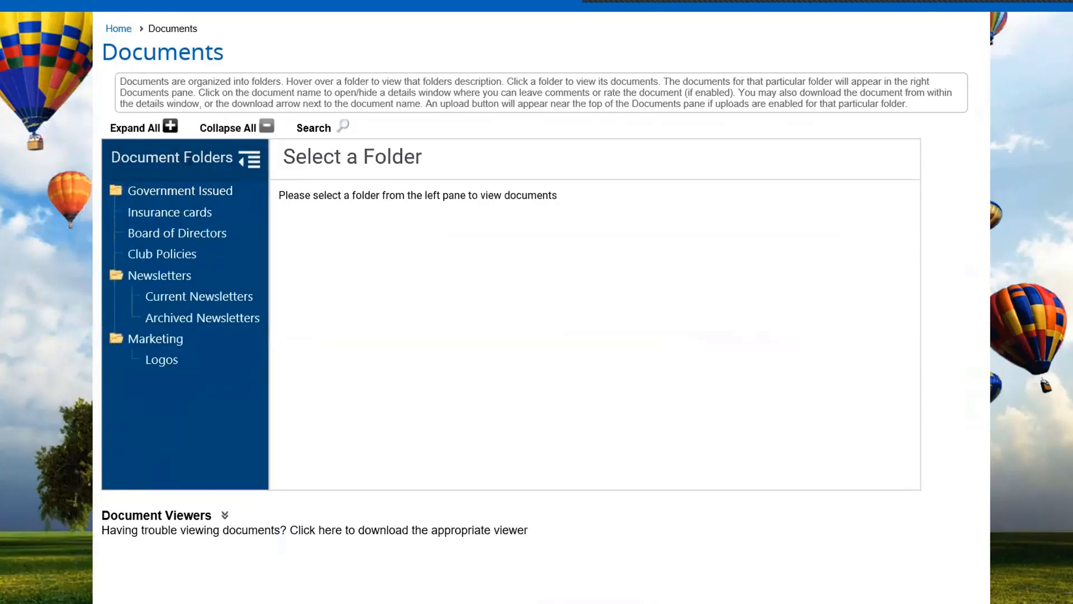
{"action": "left_click", "coordinate": [268, 128]}
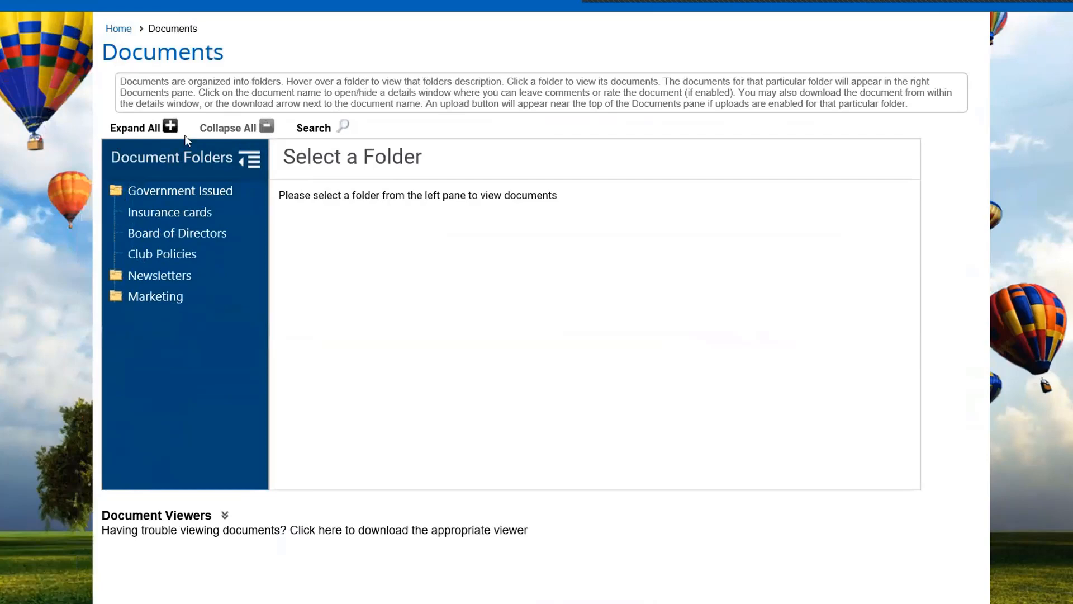
Step: Expand all folders, browse Government Issued through Club Policies, and open NWBC Club Policies details
{"action": "left_click", "coordinate": [170, 128]}
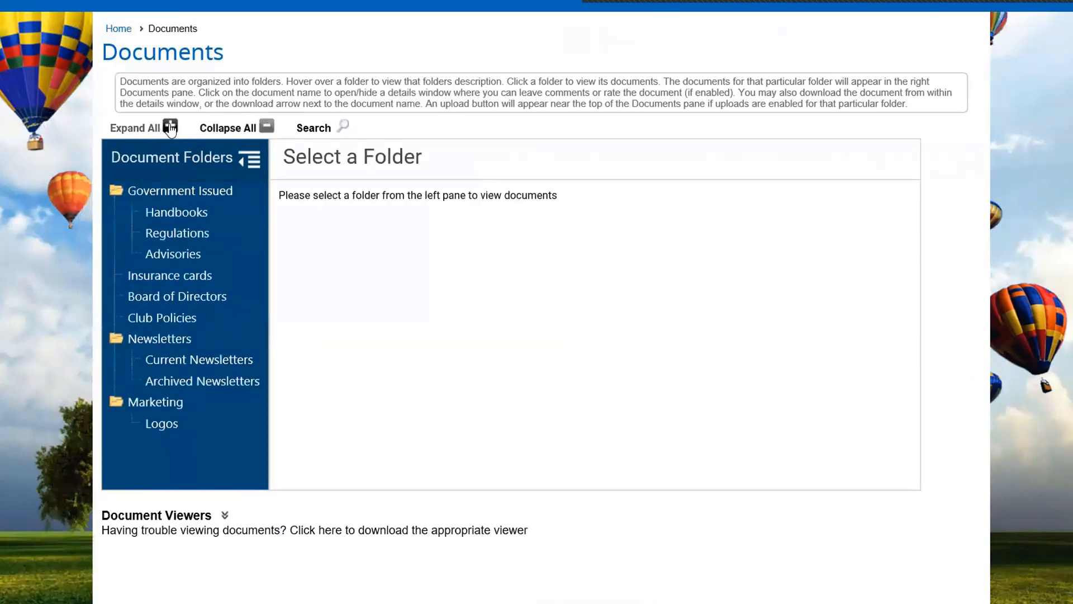
{"action": "left_click", "coordinate": [191, 196]}
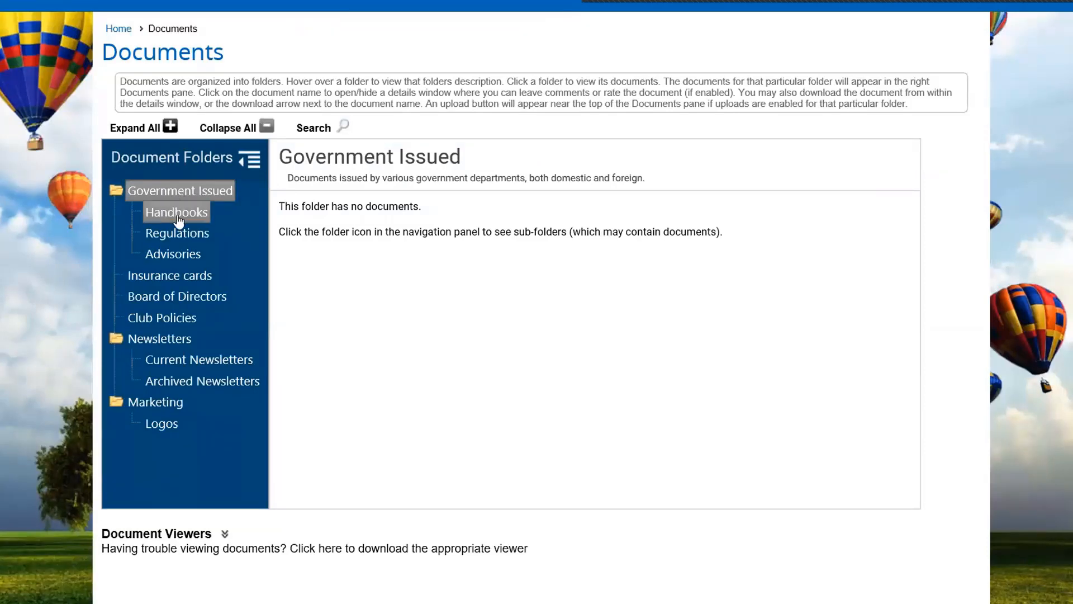
{"action": "left_click", "coordinate": [176, 214]}
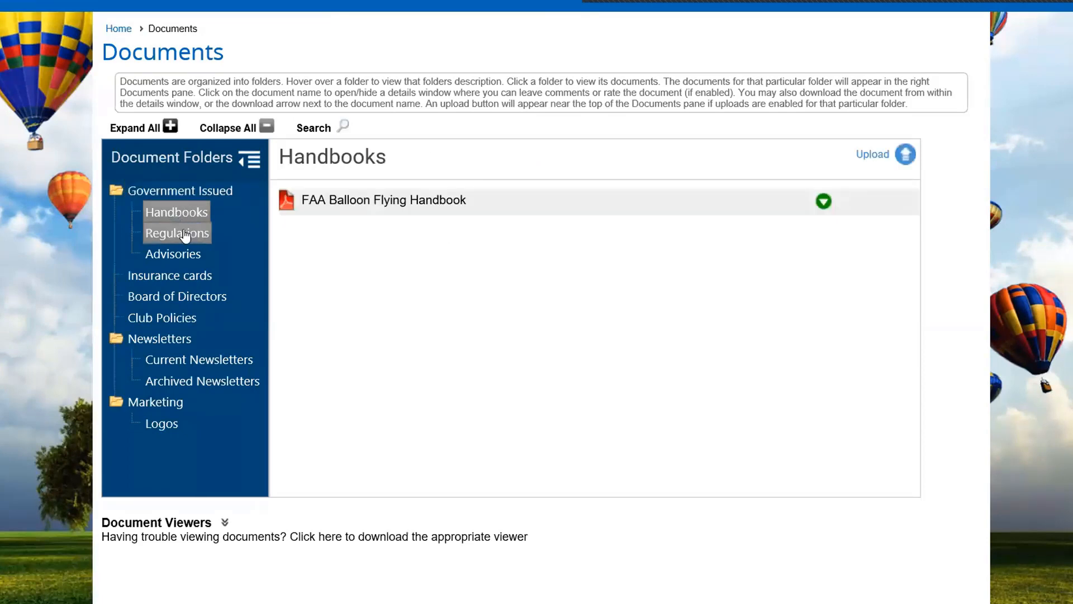
{"action": "left_click", "coordinate": [179, 233]}
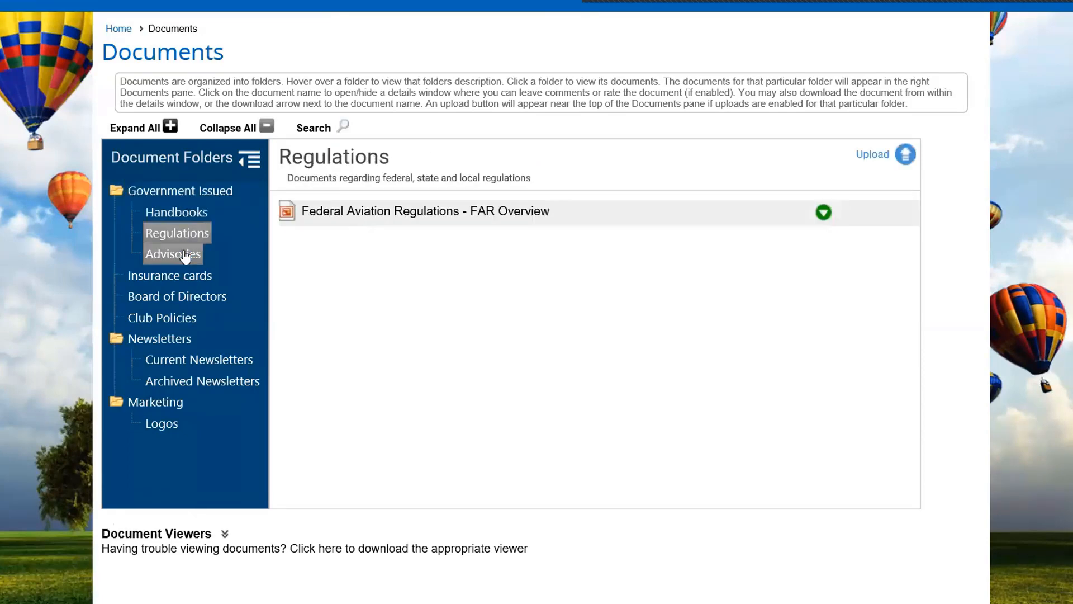
{"action": "left_click", "coordinate": [185, 255]}
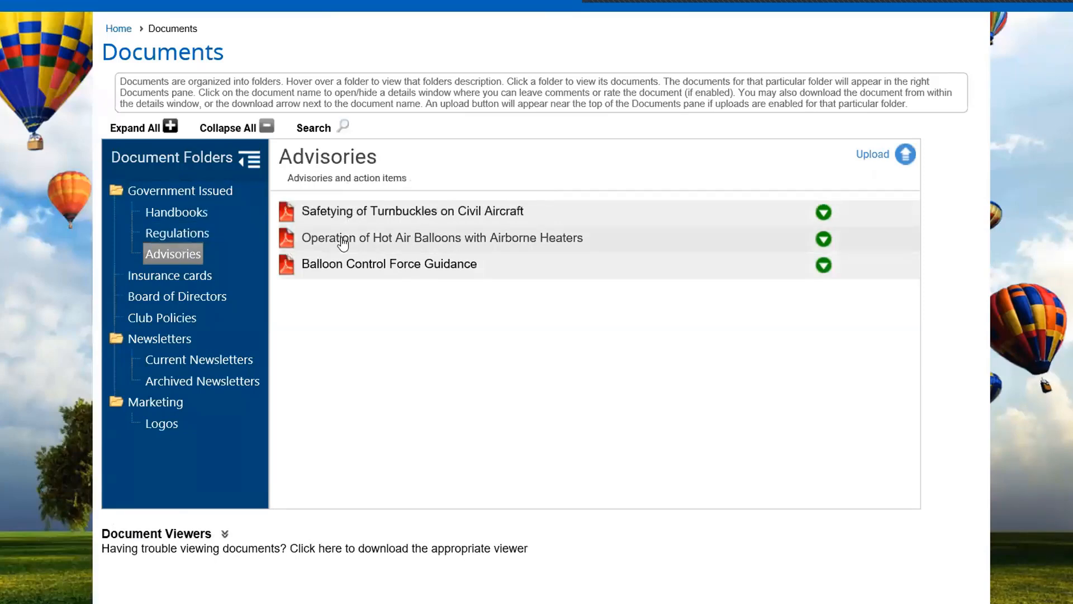
{"action": "left_click", "coordinate": [178, 317]}
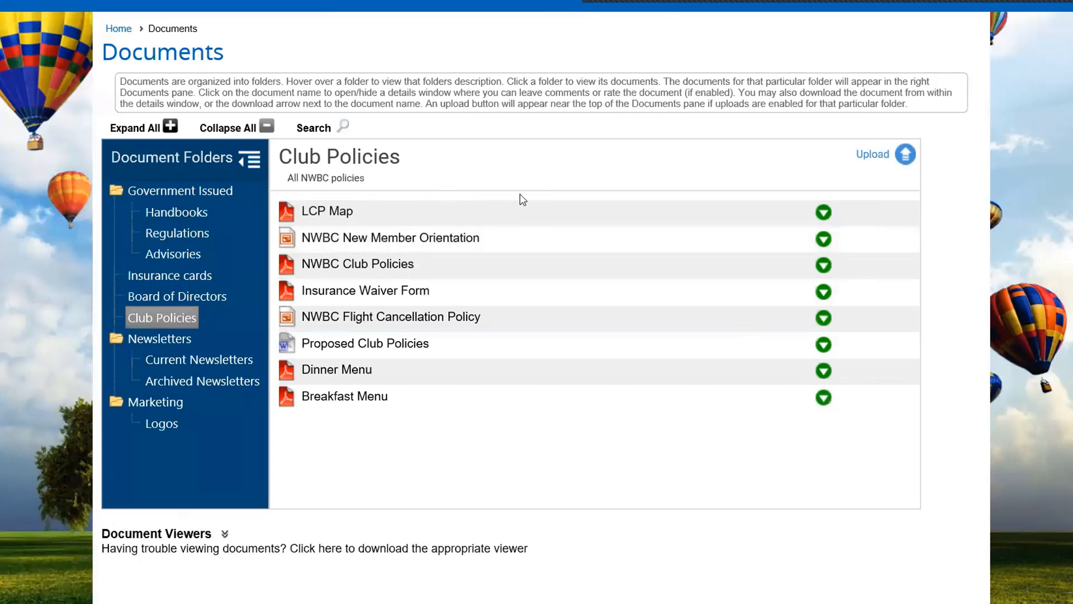
{"action": "left_click", "coordinate": [347, 267]}
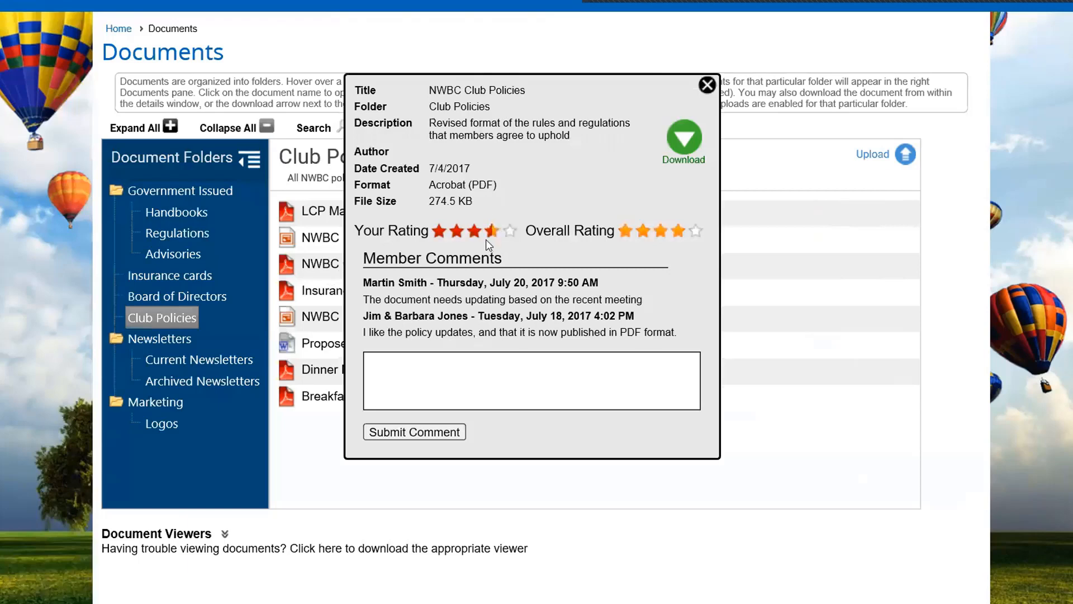
Step: Rate it two stars, post 'The new policy needs to be voted upon', and close the details
{"action": "left_click", "coordinate": [473, 232]}
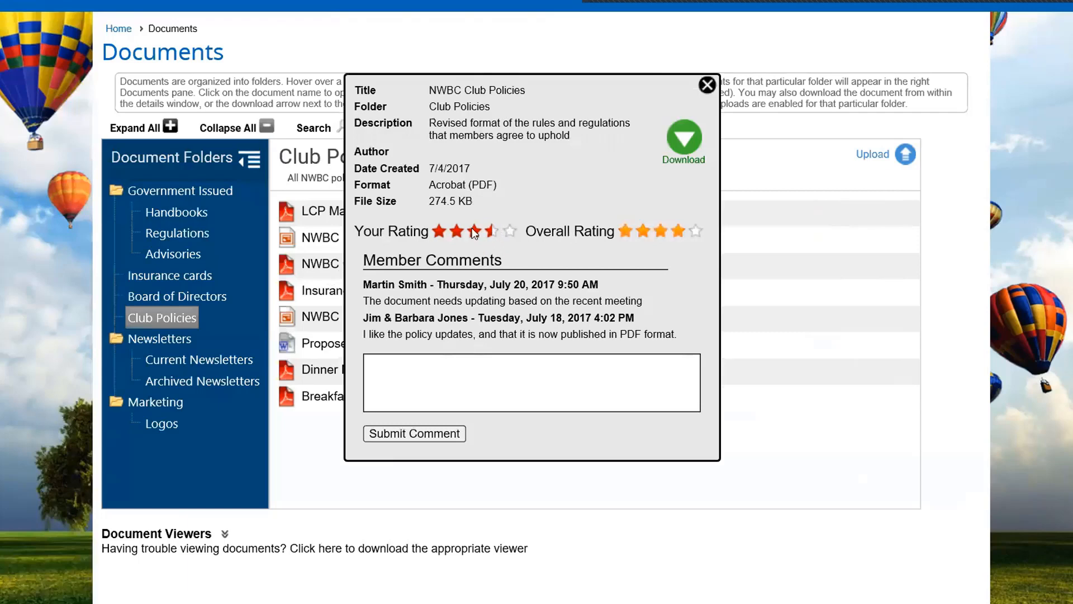
{"action": "left_click", "coordinate": [462, 231]}
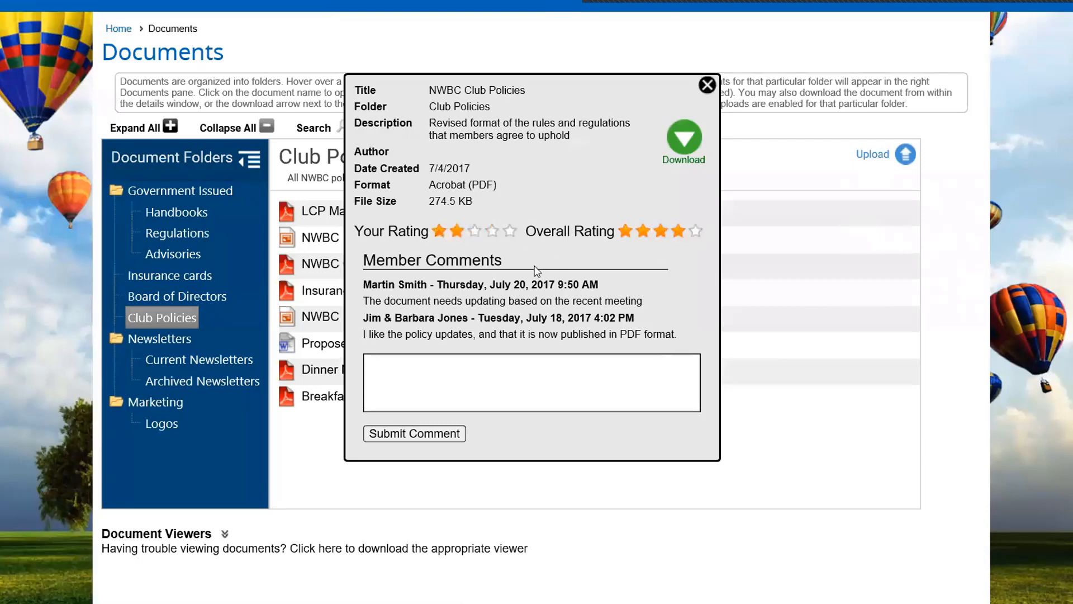
{"action": "left_click", "coordinate": [383, 366]}
{"action": "type", "text": "The new policy needs to be "}
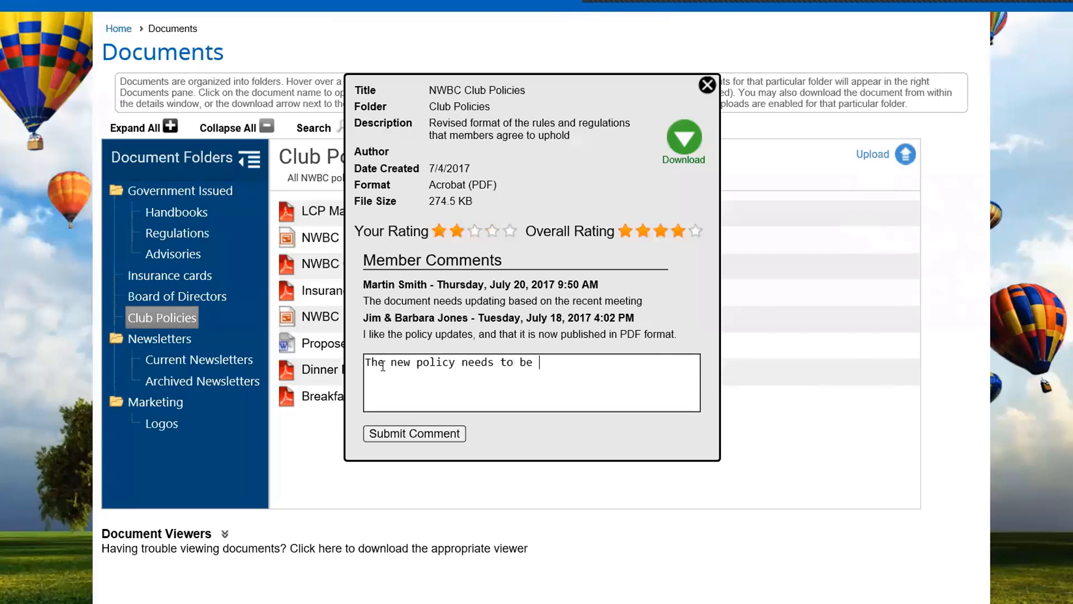
{"action": "type", "text": "voted upon"}
{"action": "left_click", "coordinate": [390, 434]}
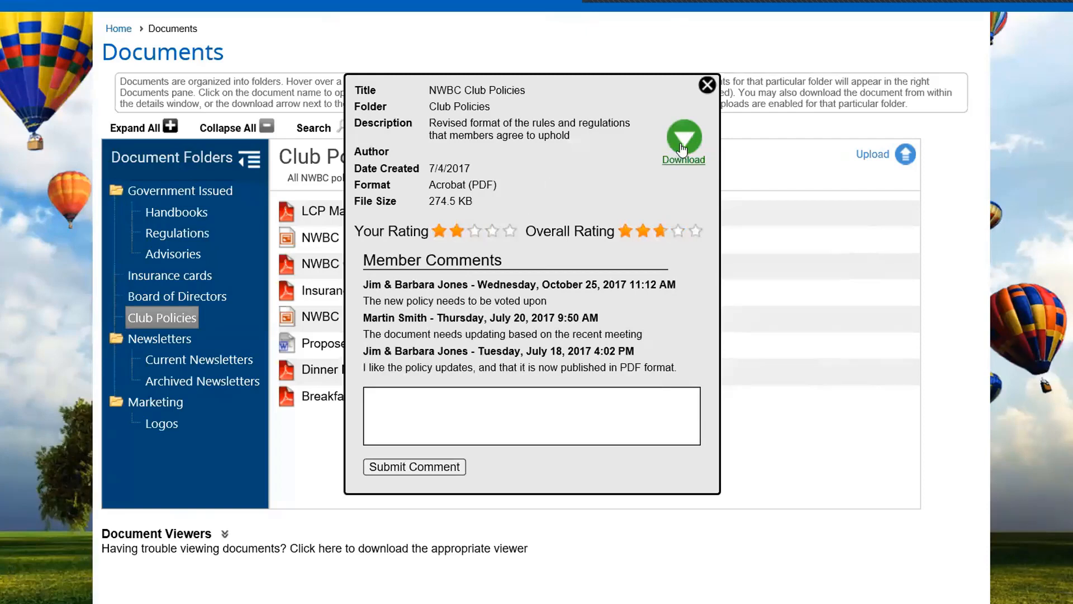
{"action": "left_click", "coordinate": [707, 85]}
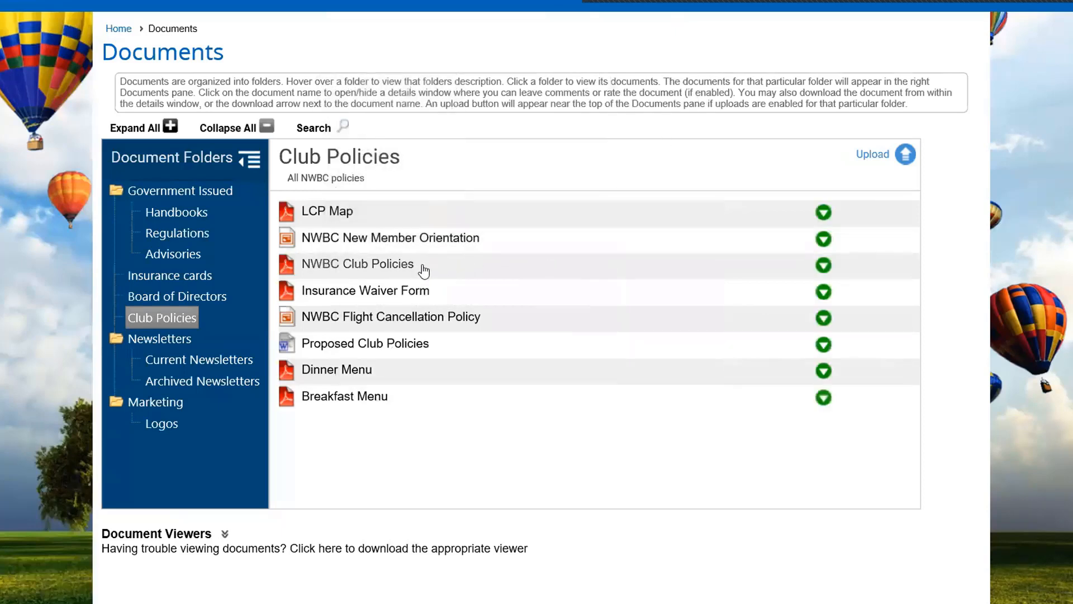
{"action": "left_click", "coordinate": [824, 266]}
{"action": "left_click", "coordinate": [824, 266]}
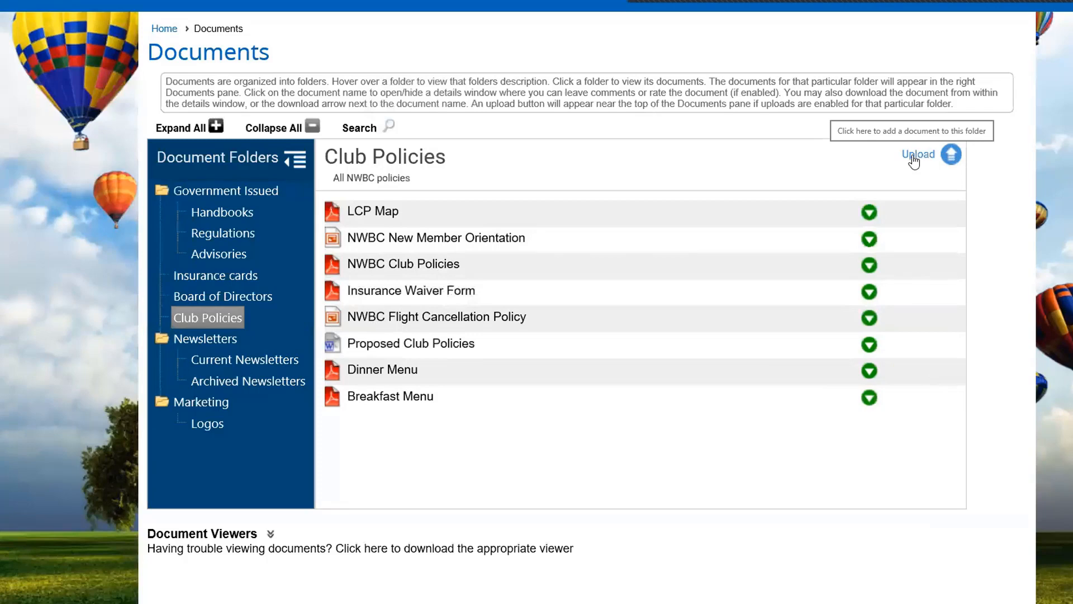
{"action": "left_click", "coordinate": [215, 215]}
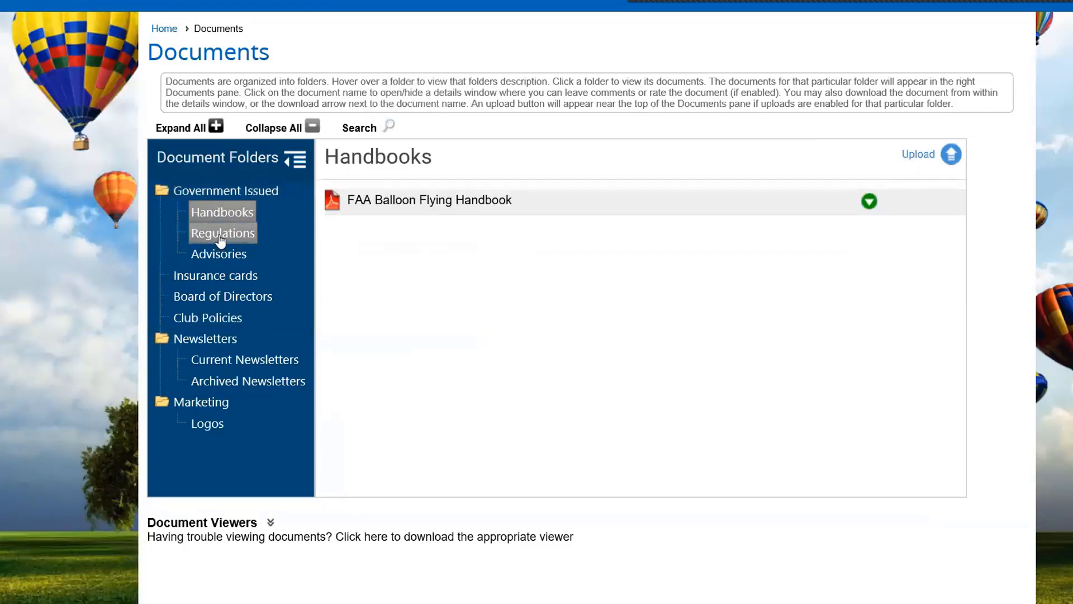
{"action": "left_click", "coordinate": [221, 239]}
{"action": "left_click", "coordinate": [220, 255]}
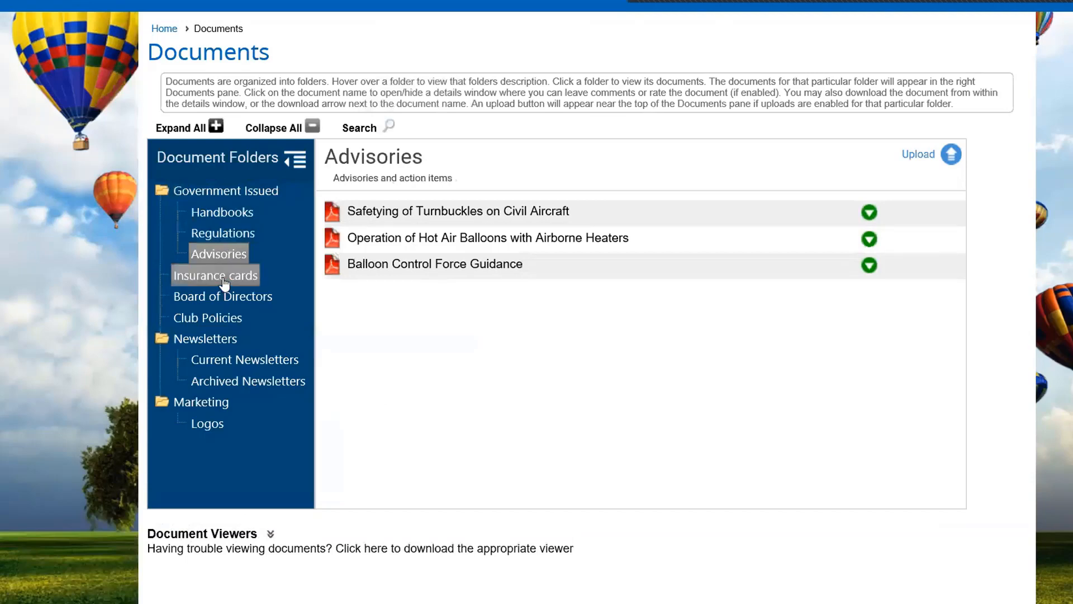
{"action": "left_click", "coordinate": [223, 280]}
{"action": "left_click", "coordinate": [223, 296]}
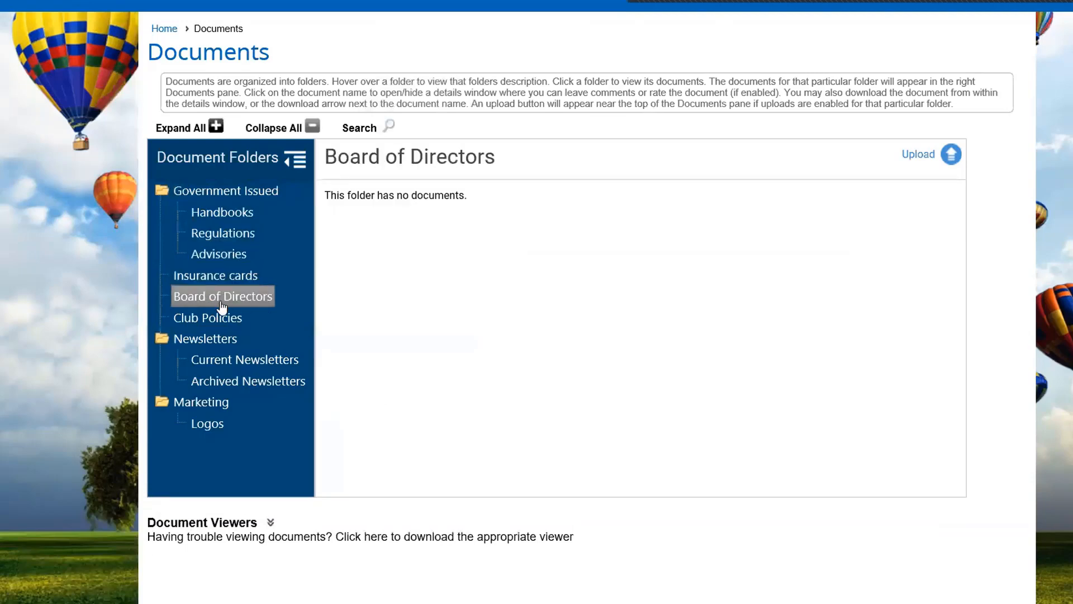
{"action": "left_click", "coordinate": [231, 192]}
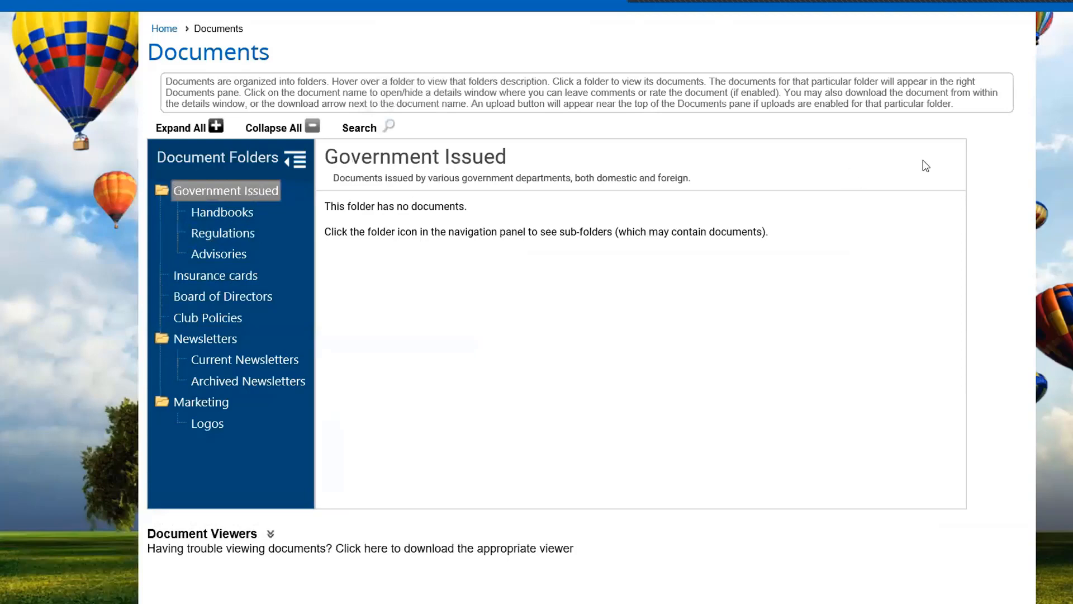
{"action": "left_click", "coordinate": [218, 322]}
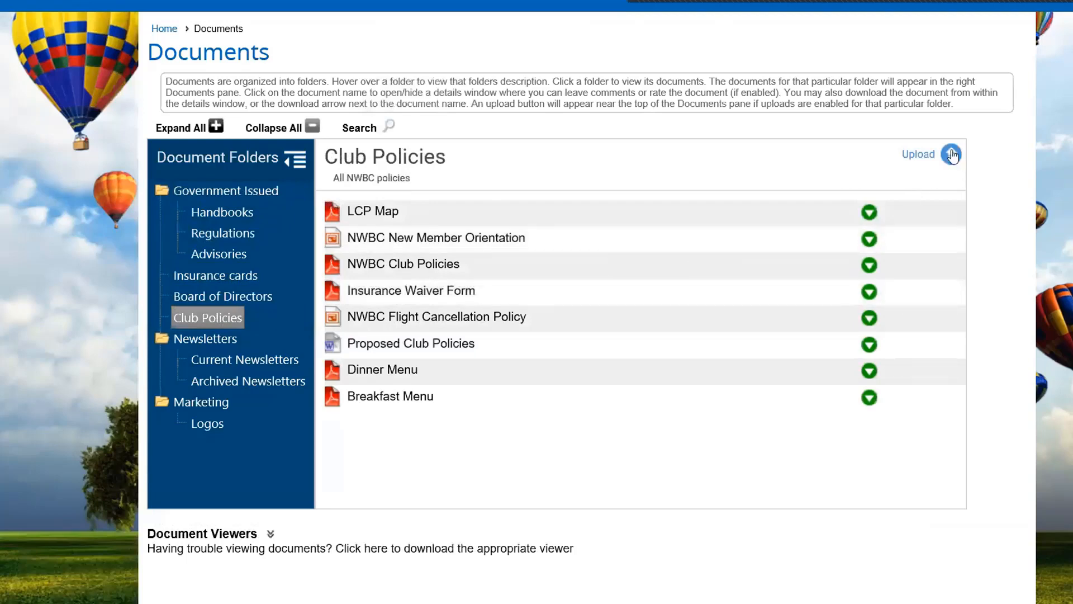
Step: Start a new Club Policies document and attach BSOPPTetherlines2017-06.pdf
{"action": "left_click", "coordinate": [920, 157]}
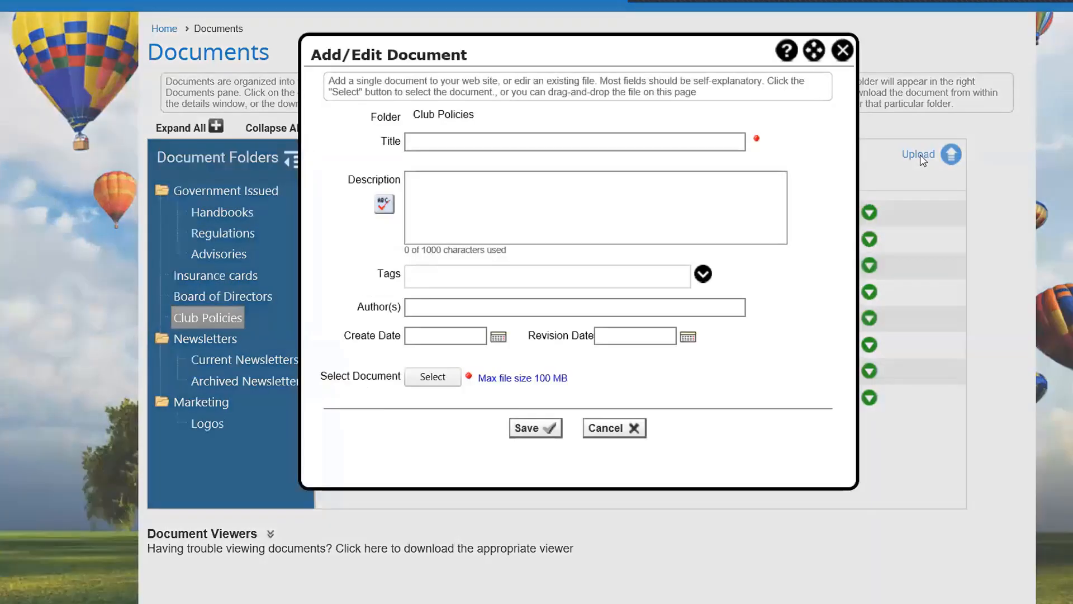
{"action": "left_click", "coordinate": [434, 378]}
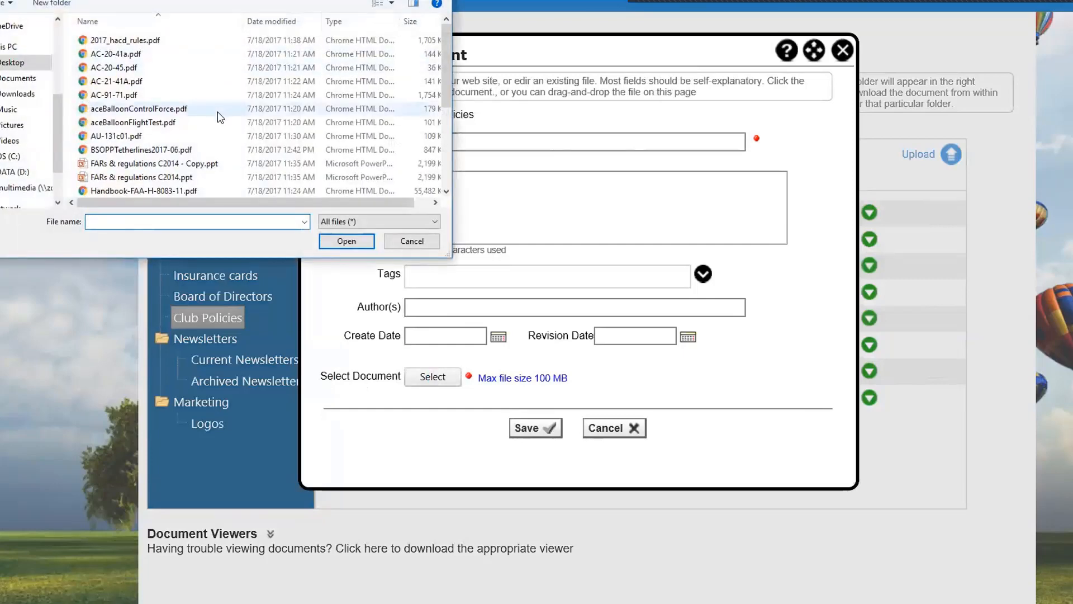
{"action": "left_click", "coordinate": [151, 150]}
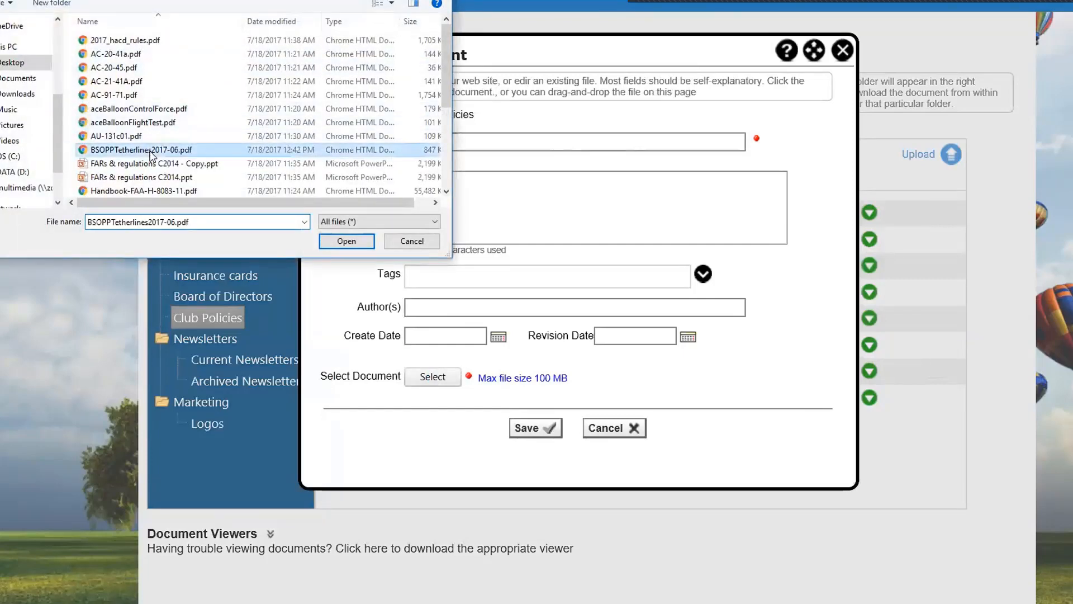
{"action": "left_click", "coordinate": [346, 241]}
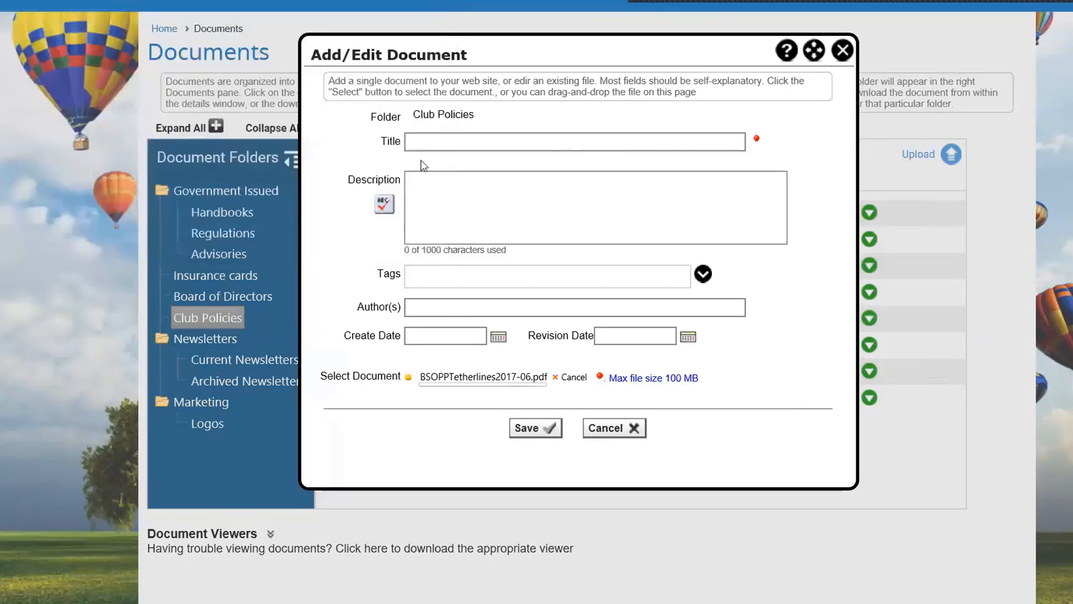
Step: Title the document 'new club policy proposal' and reuse that text as its description
{"action": "left_click", "coordinate": [430, 144]}
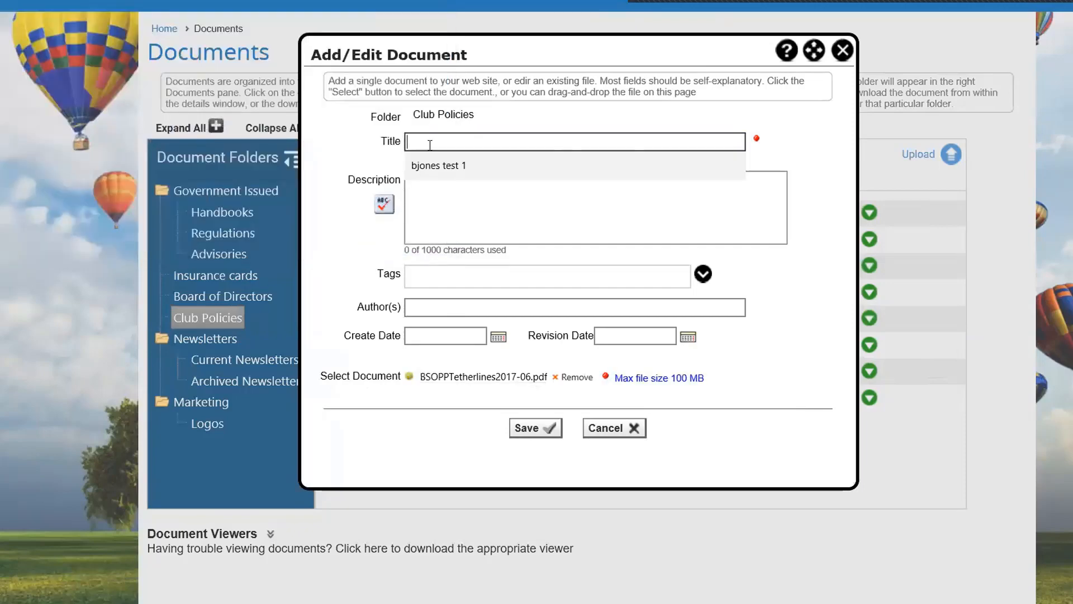
{"action": "type", "text": "new club"}
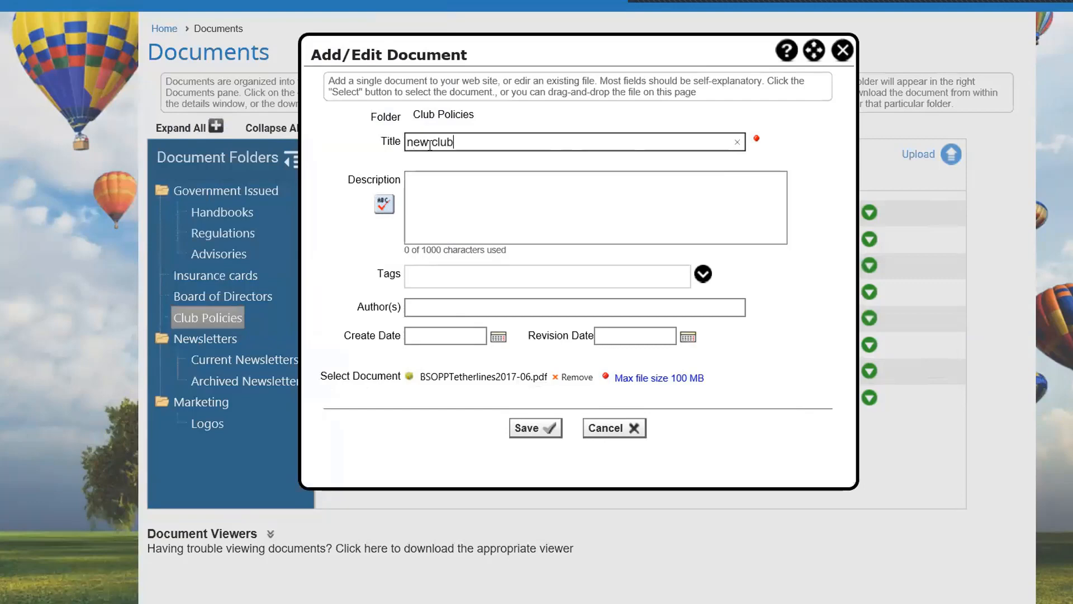
{"action": "type", "text": " policy proposal"}
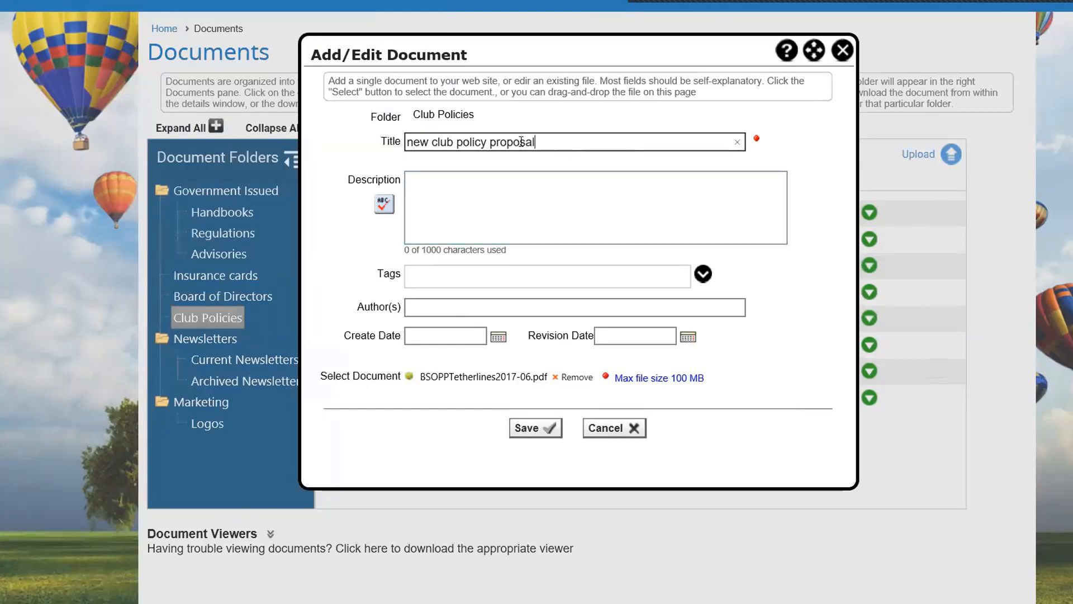
{"action": "left_click_drag", "start_coordinate": [521, 142], "coordinate": [336, 139]}
{"action": "key", "text": "ctrl+c"}
{"action": "left_click", "coordinate": [427, 217]}
{"action": "key", "text": "ctrl+v"}
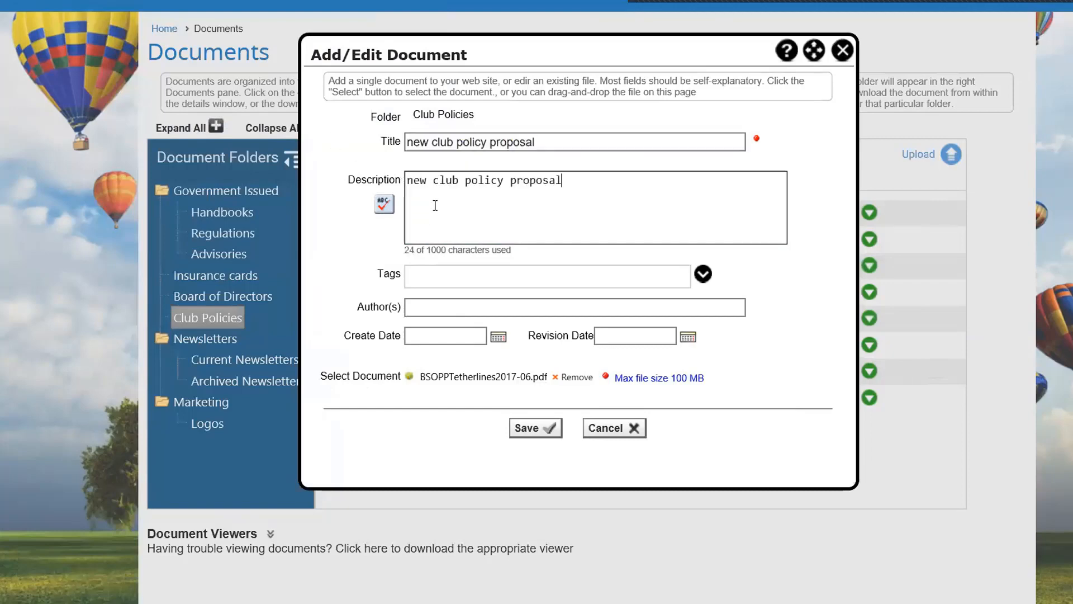
Step: Tag it Balloons, enter the author's name, set create date 10/25/2017, and save
{"action": "left_click", "coordinate": [437, 276]}
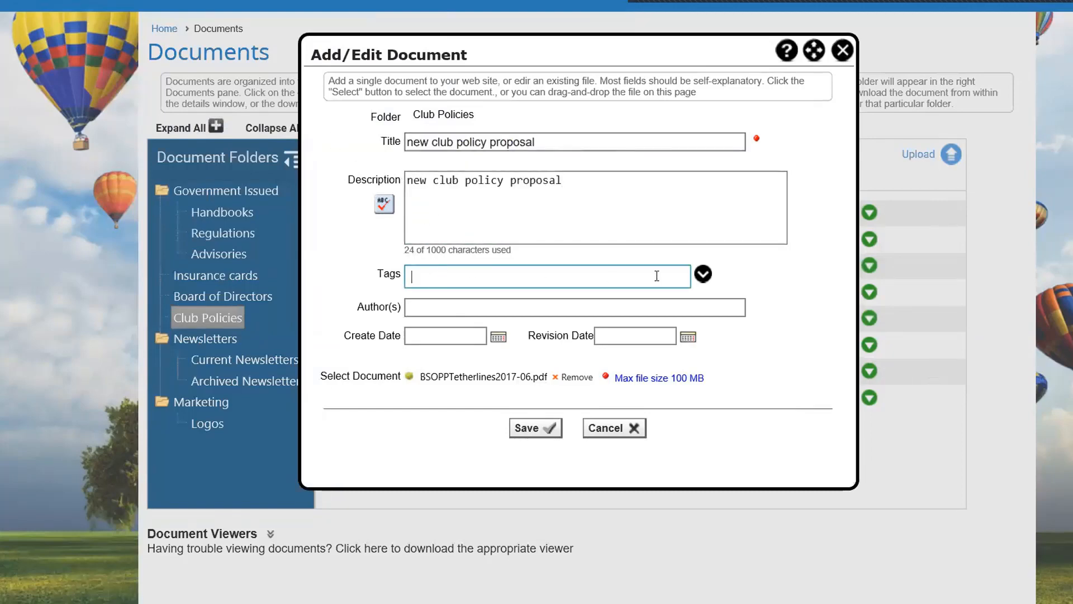
{"action": "left_click", "coordinate": [703, 274]}
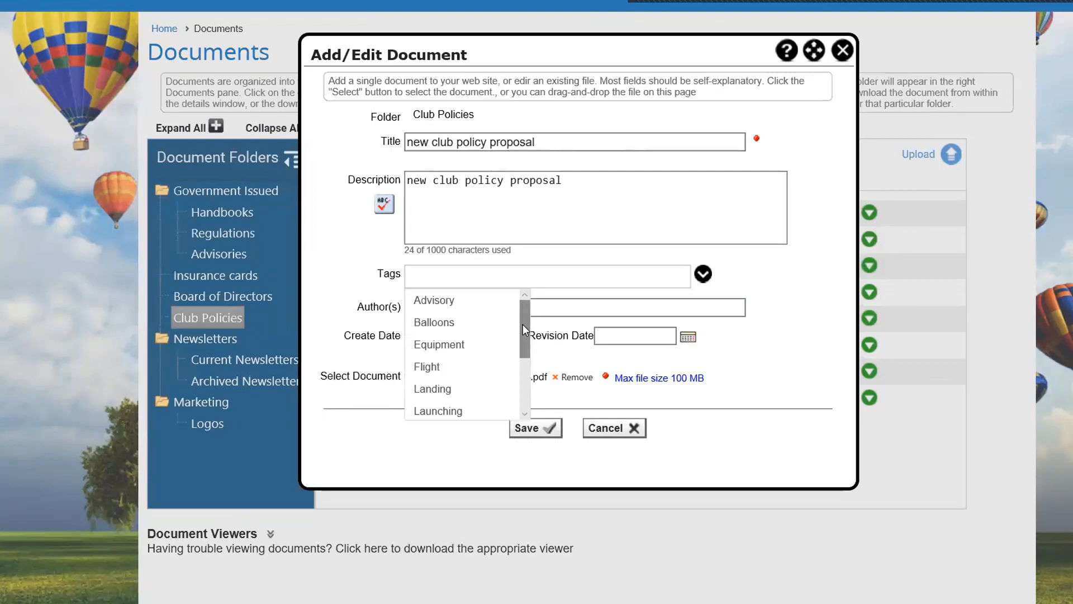
{"action": "left_click", "coordinate": [435, 326]}
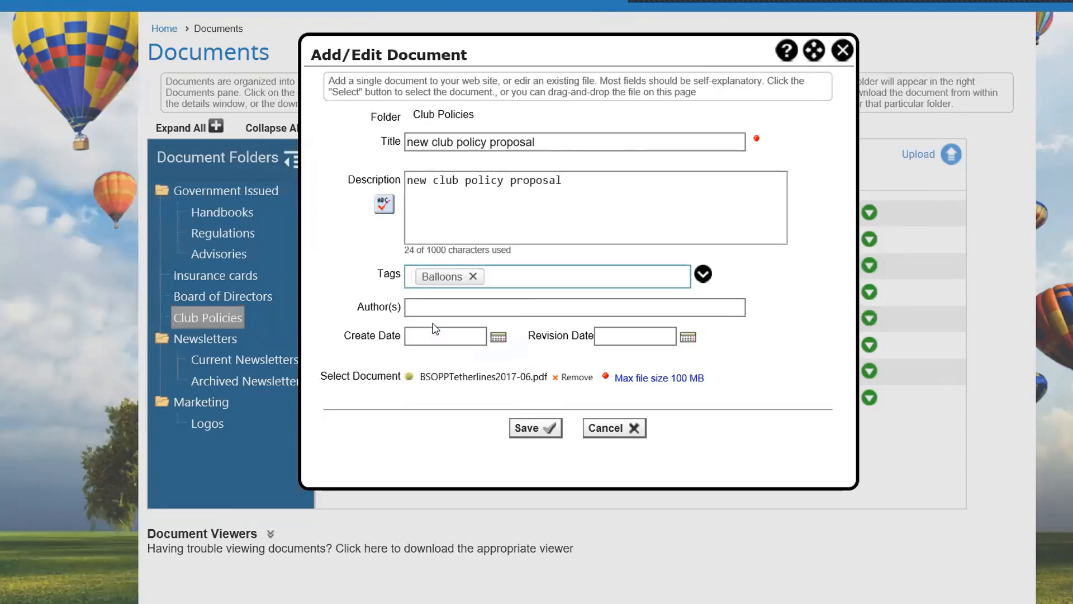
{"action": "left_click", "coordinate": [445, 307]}
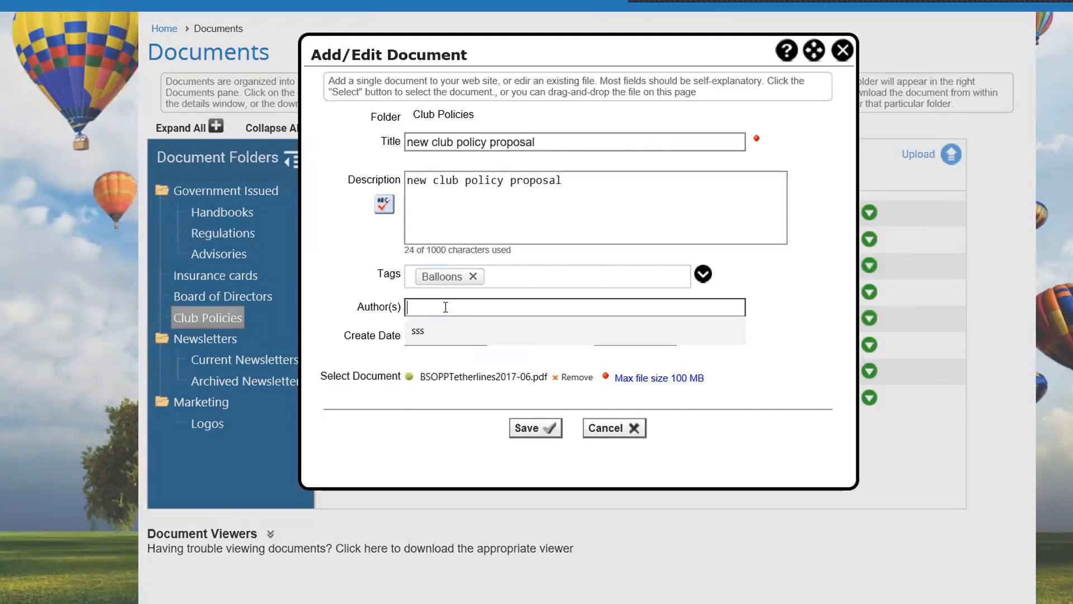
{"action": "type", "text": "Mar"}
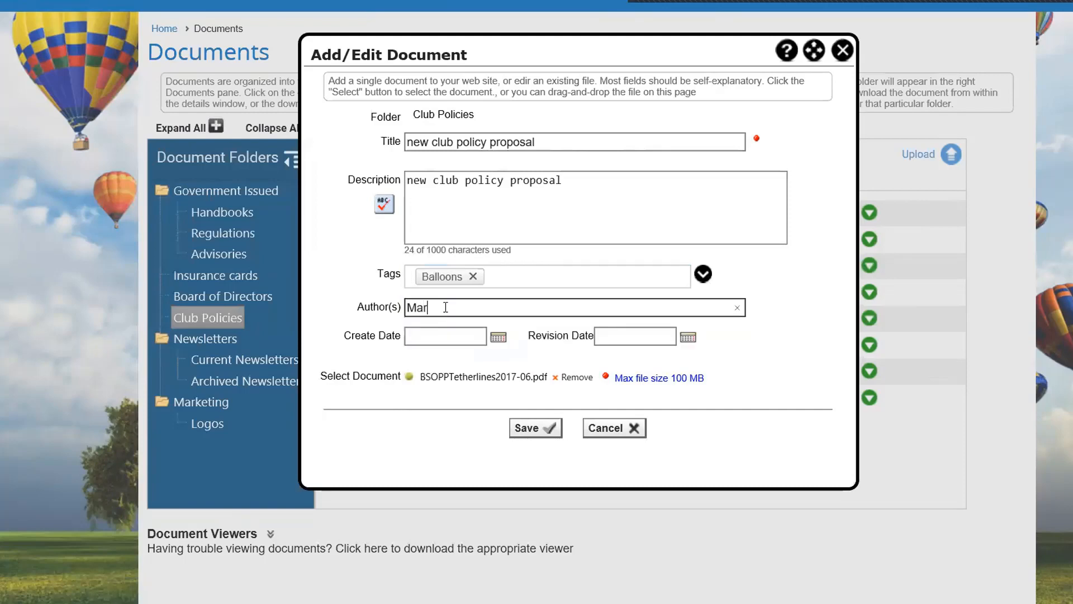
{"action": "type", "text": "k Train"}
{"action": "left_click", "coordinate": [499, 339]}
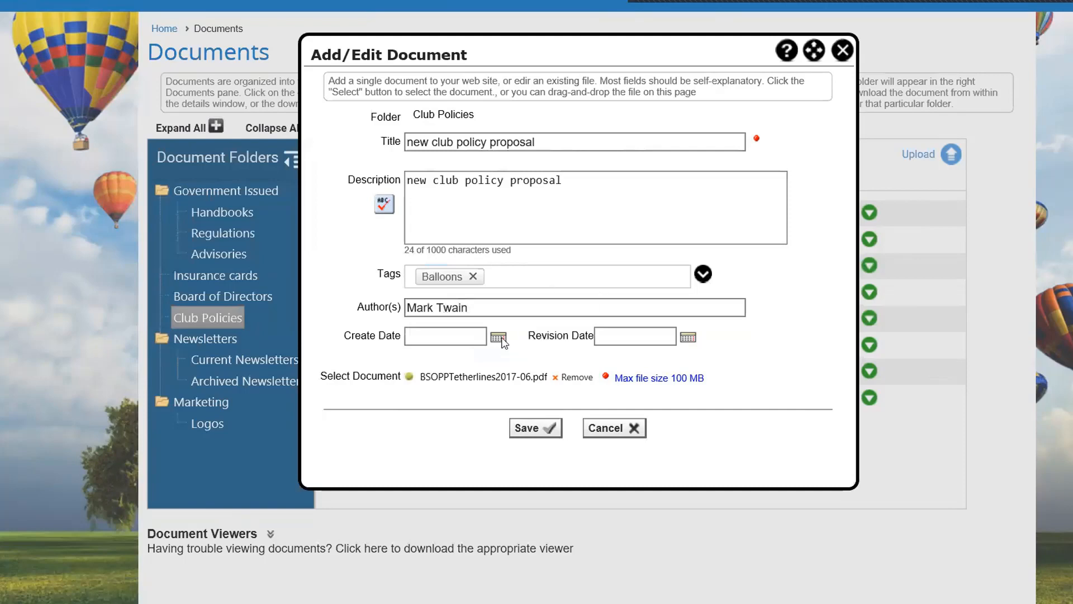
{"action": "left_click", "coordinate": [495, 298]}
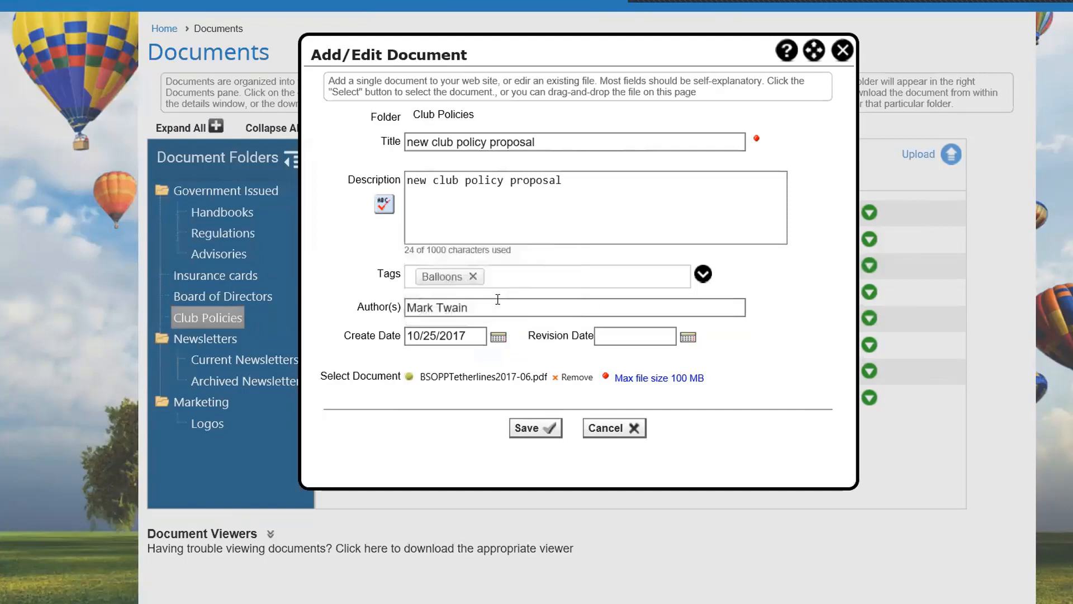
{"action": "left_click", "coordinate": [642, 336]}
{"action": "left_click", "coordinate": [532, 432]}
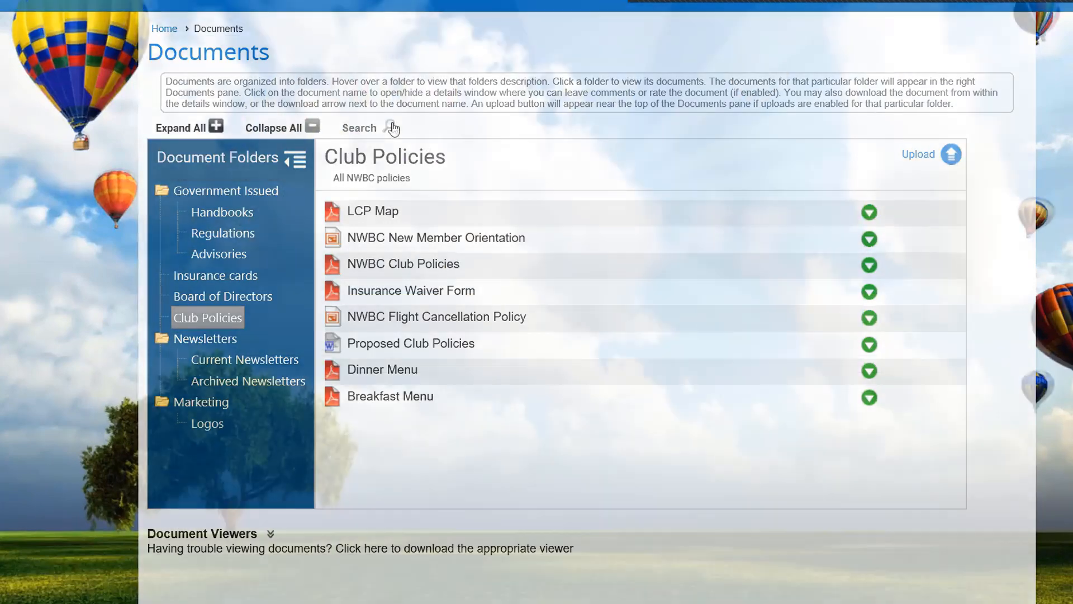
Step: Search documents for 'balloons' with no tag, any format and any folder
{"action": "left_click", "coordinate": [390, 128]}
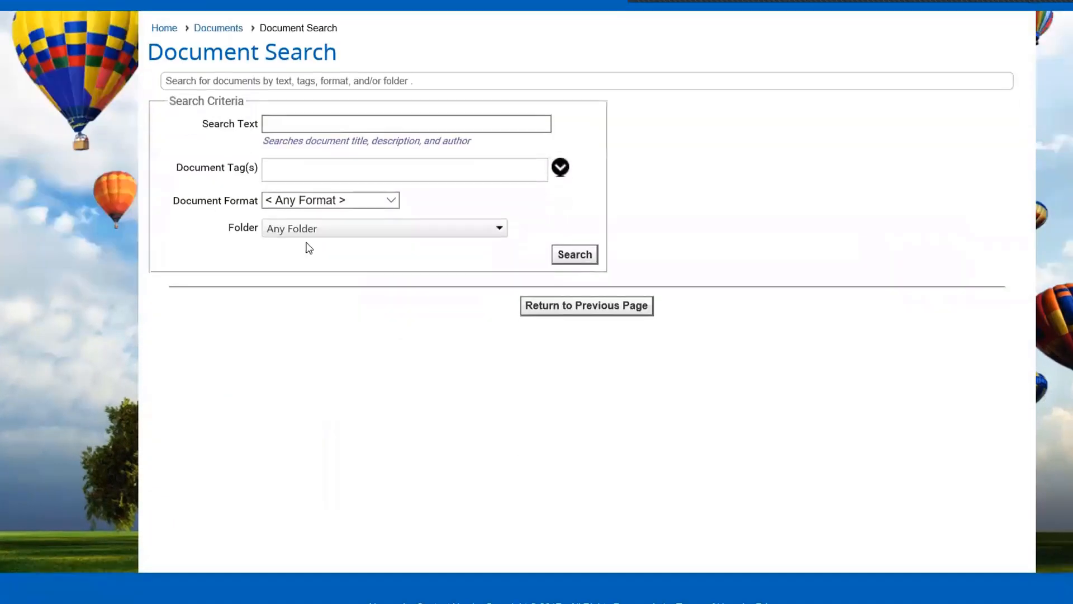
{"action": "left_click", "coordinate": [312, 125]}
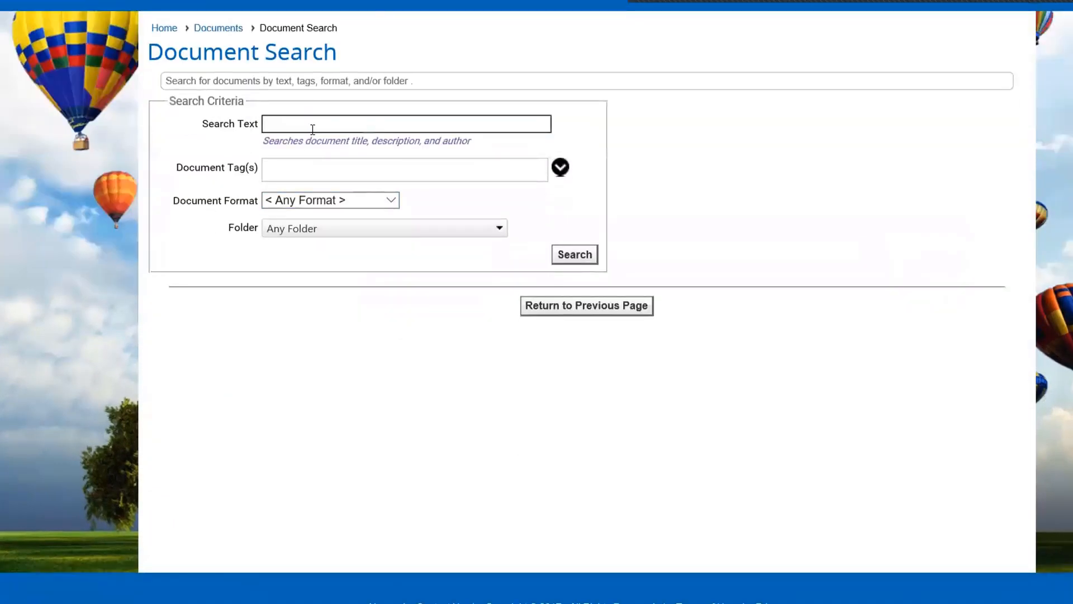
{"action": "type", "text": "balloons"}
{"action": "left_click", "coordinate": [332, 169]}
{"action": "left_click", "coordinate": [512, 175]}
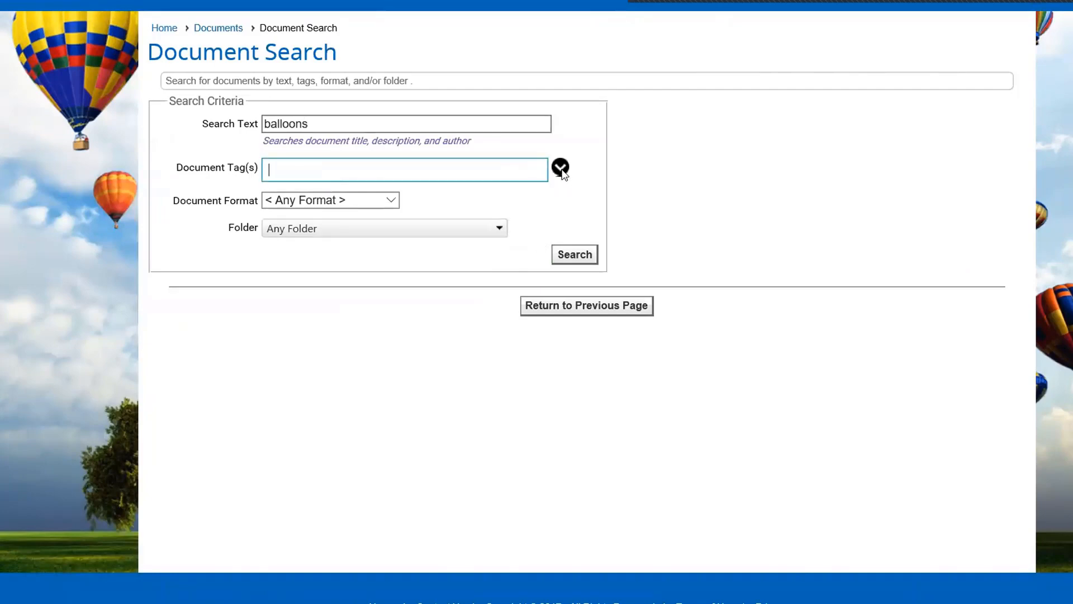
{"action": "left_click", "coordinate": [562, 169]}
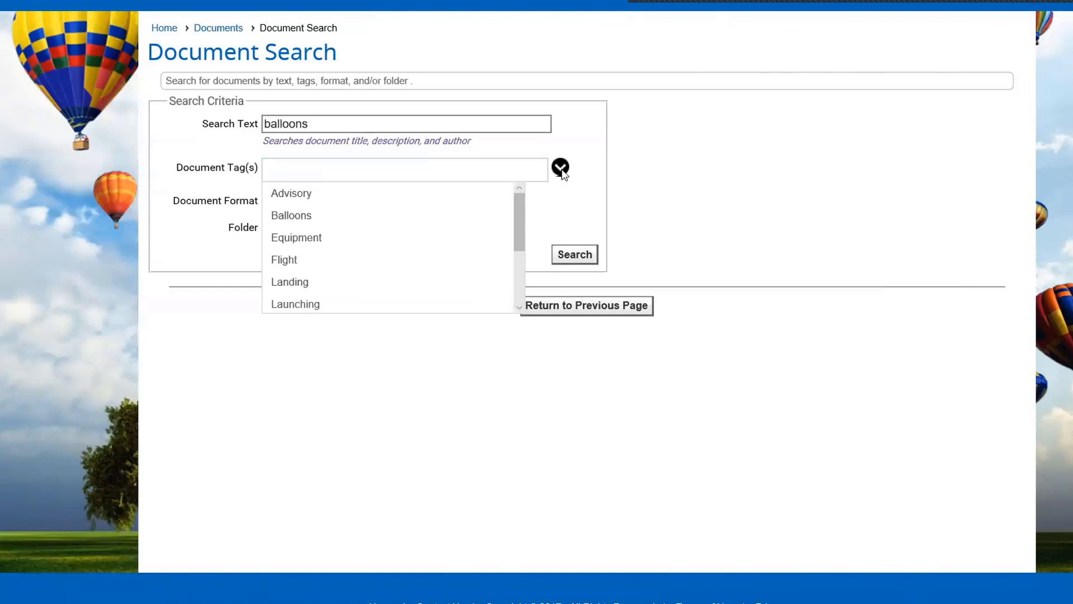
{"action": "left_click", "coordinate": [573, 188]}
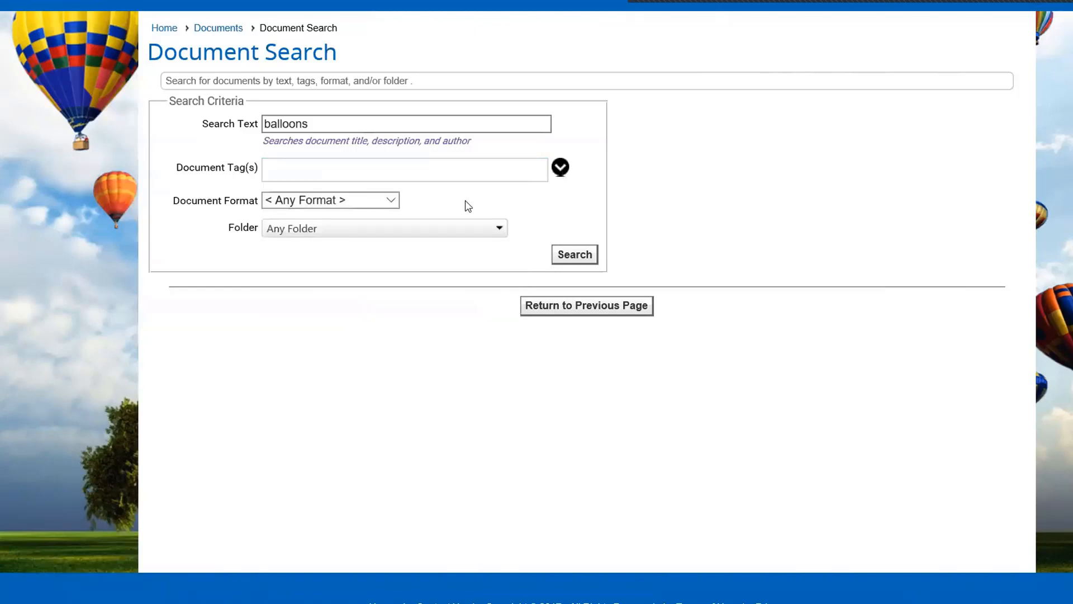
{"action": "left_click", "coordinate": [392, 203]}
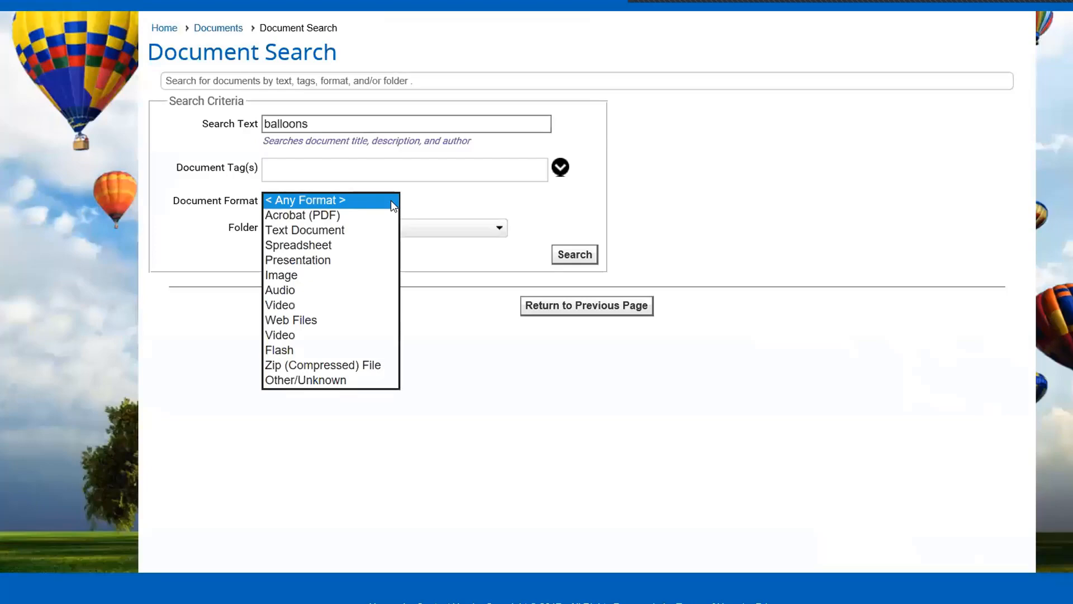
{"action": "left_click", "coordinate": [478, 201]}
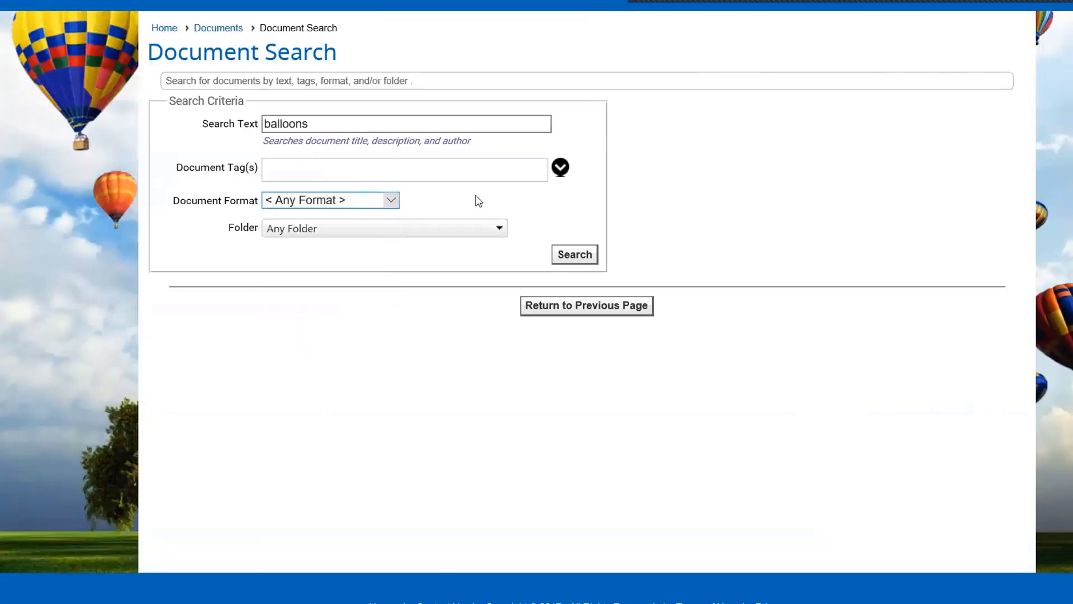
{"action": "left_click", "coordinate": [500, 229]}
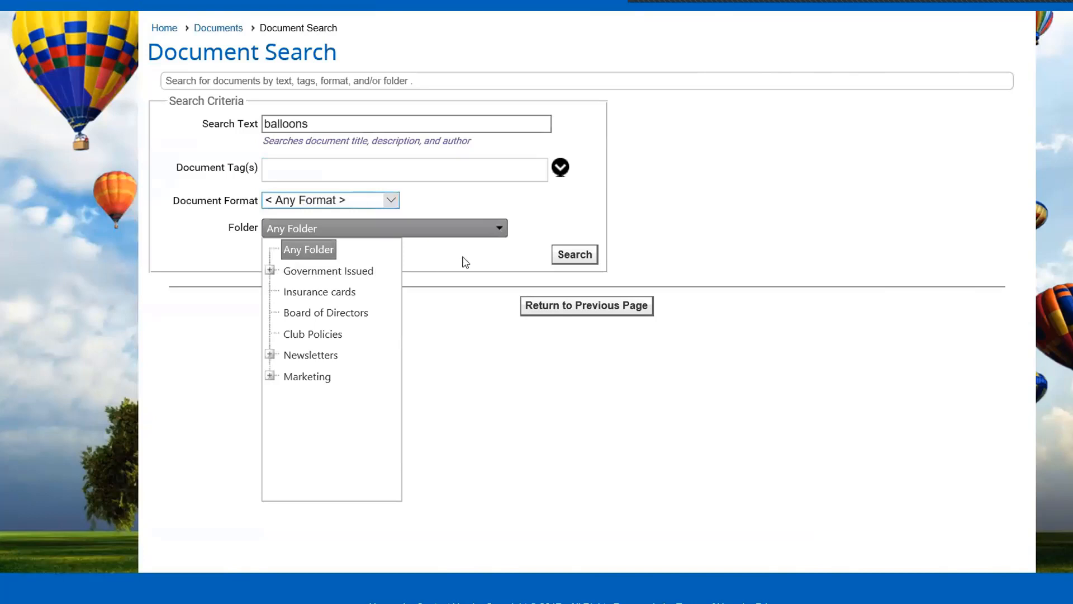
{"action": "left_click", "coordinate": [465, 263]}
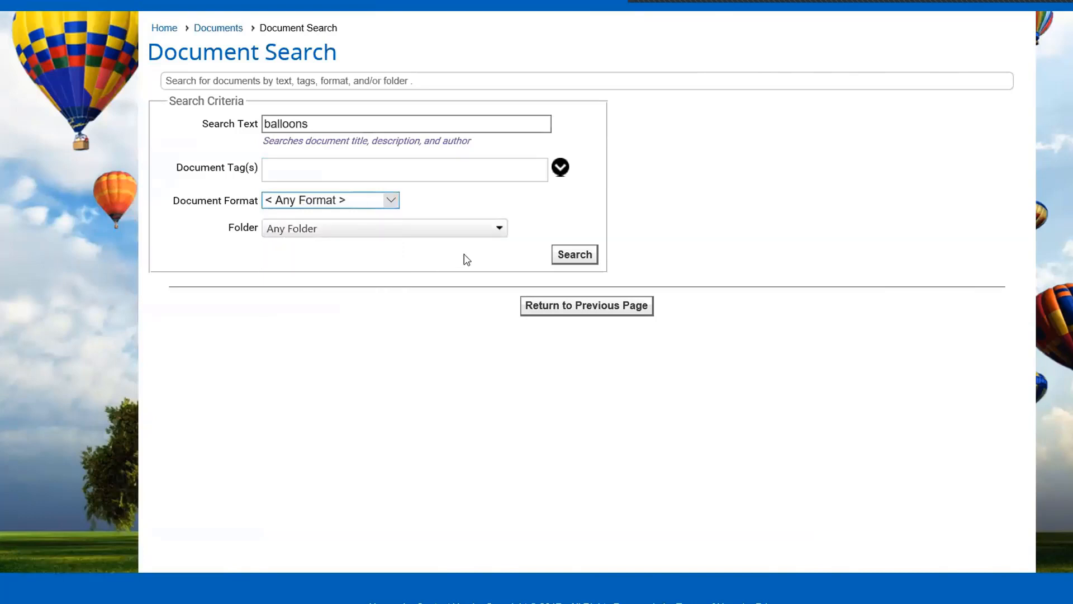
{"action": "left_click", "coordinate": [574, 257]}
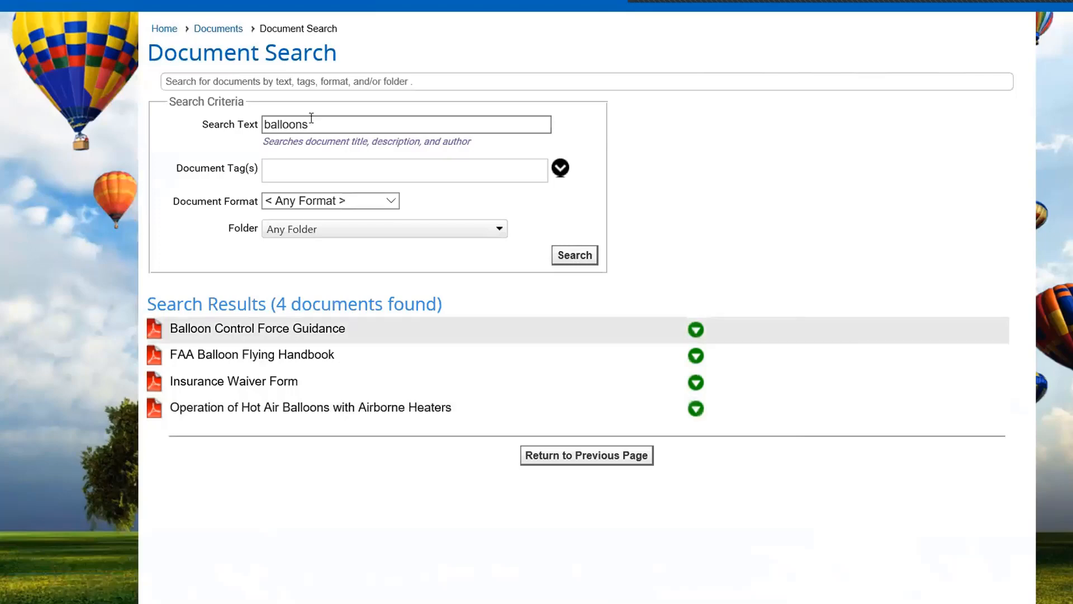
Step: Run document searches for 'pilot' and then for 'club'
{"action": "left_click_drag", "start_coordinate": [333, 124], "coordinate": [247, 132]}
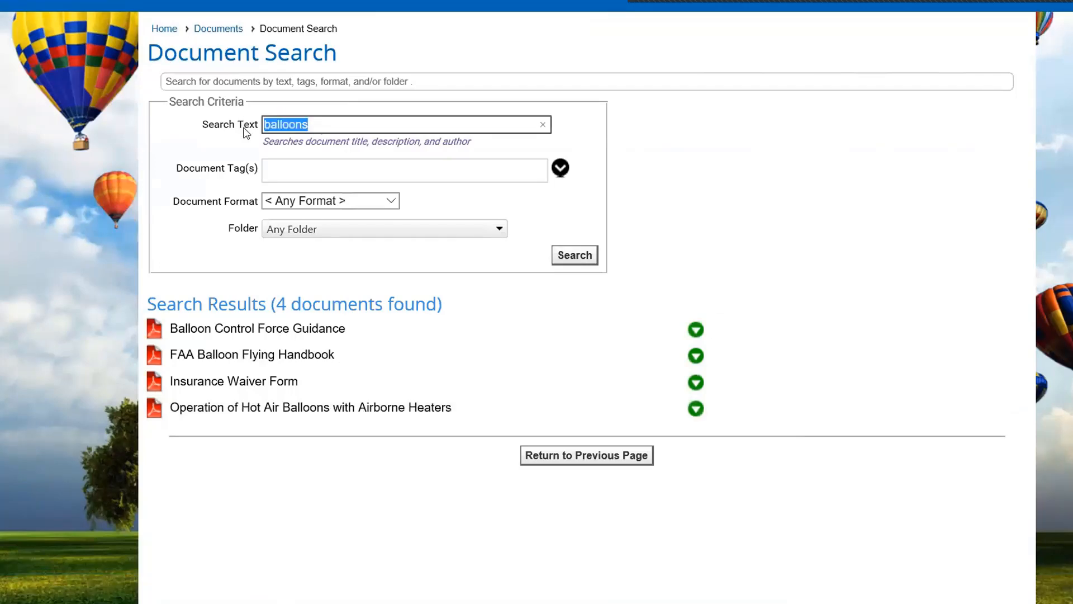
{"action": "type", "text": "pilot"}
{"action": "left_click", "coordinate": [575, 257]}
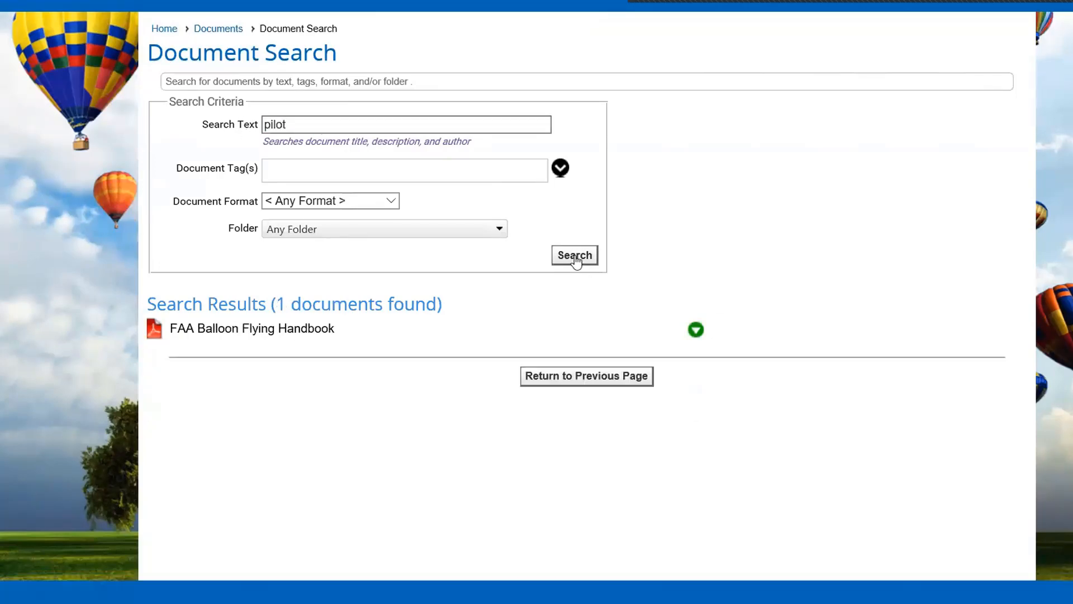
{"action": "left_click_drag", "start_coordinate": [318, 125], "coordinate": [221, 140]}
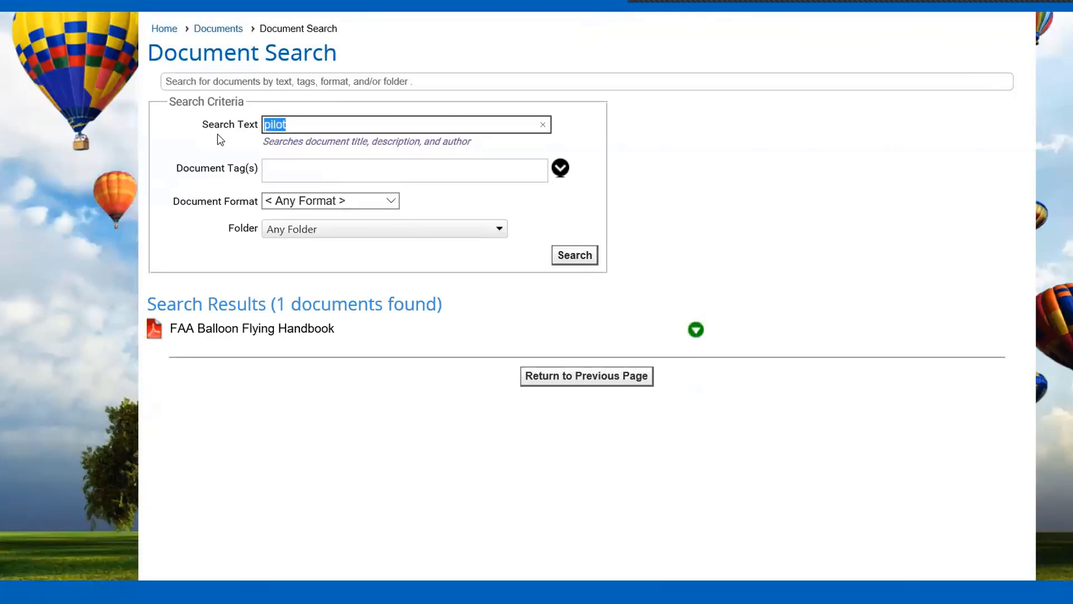
{"action": "type", "text": "club"}
{"action": "left_click", "coordinate": [582, 258]}
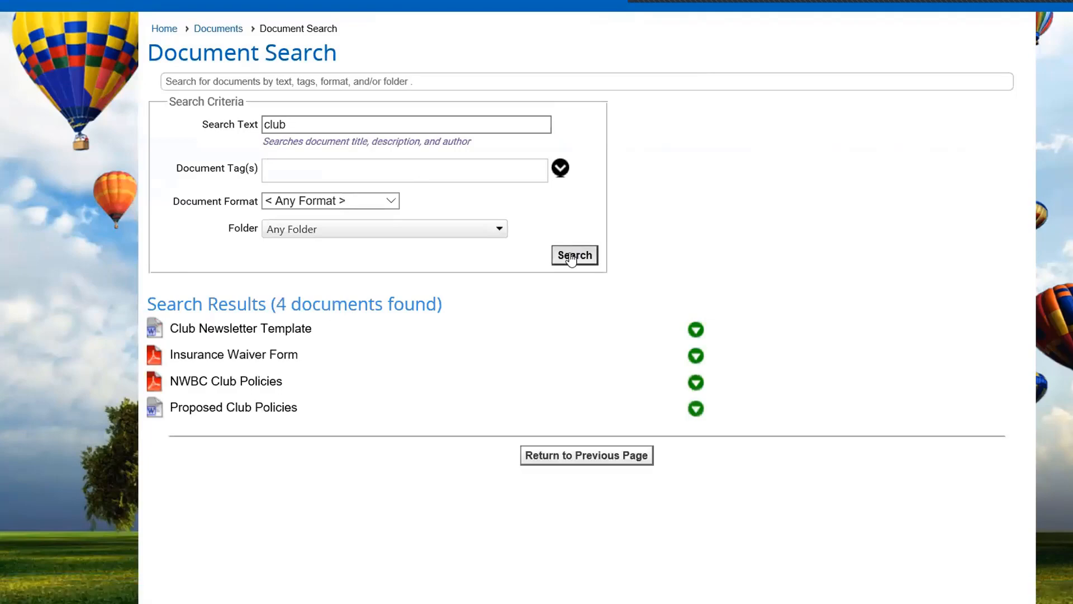
Step: Limit the 'club' search to Acrobat (PDF) and review the Insurance Waiver Form details
{"action": "left_click", "coordinate": [393, 202]}
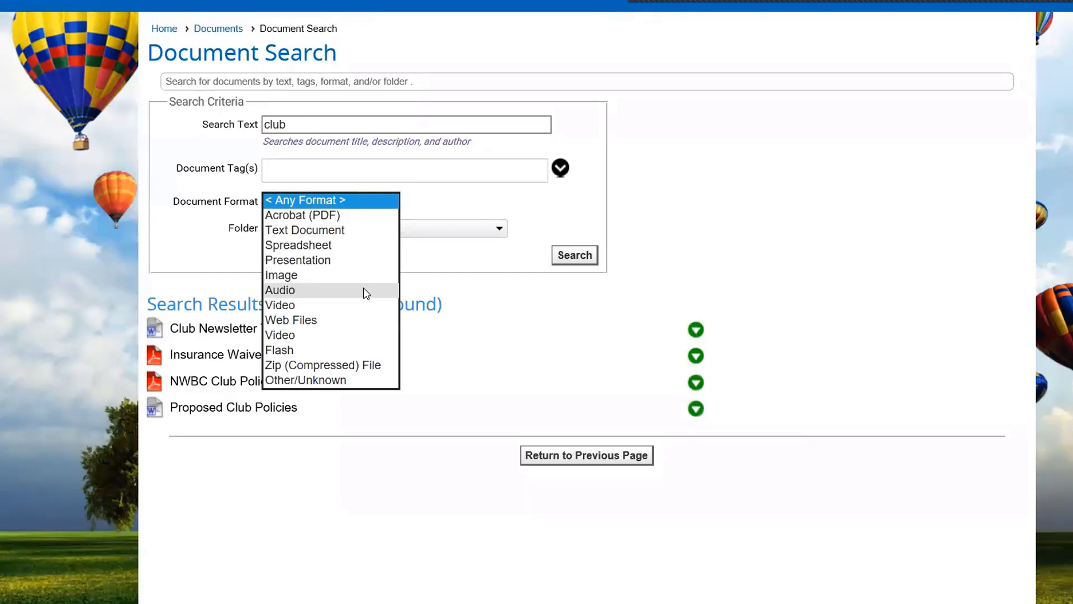
{"action": "left_click", "coordinate": [336, 217]}
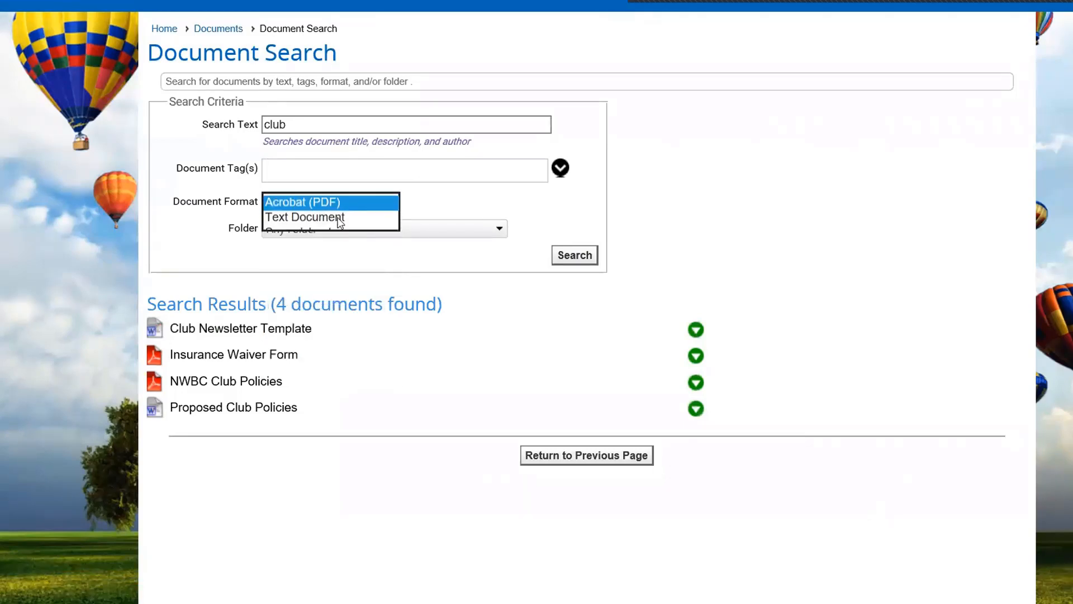
{"action": "left_click", "coordinate": [576, 258]}
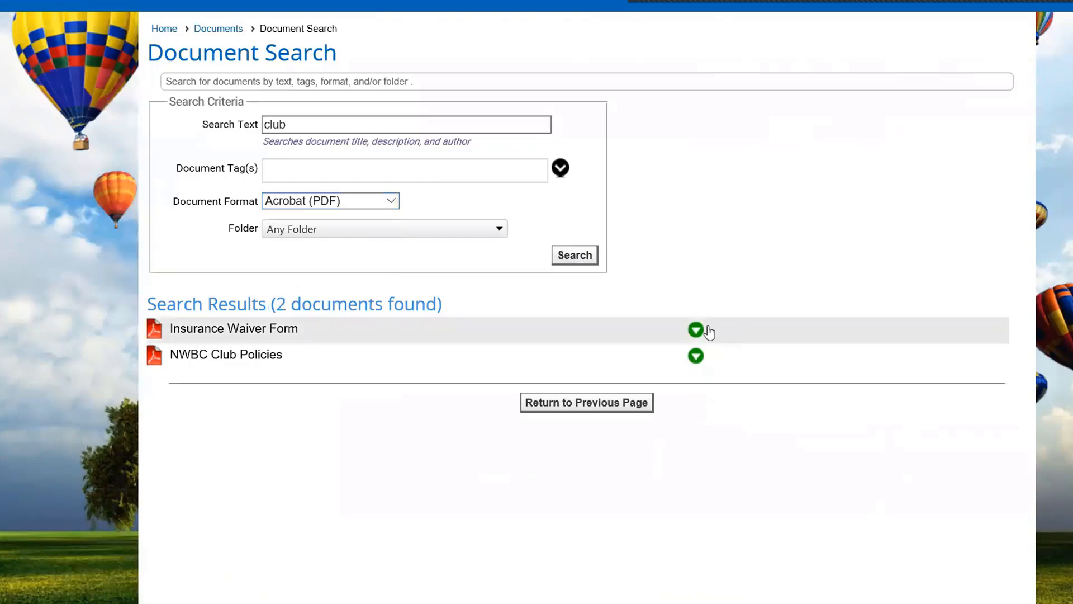
{"action": "left_click", "coordinate": [265, 331]}
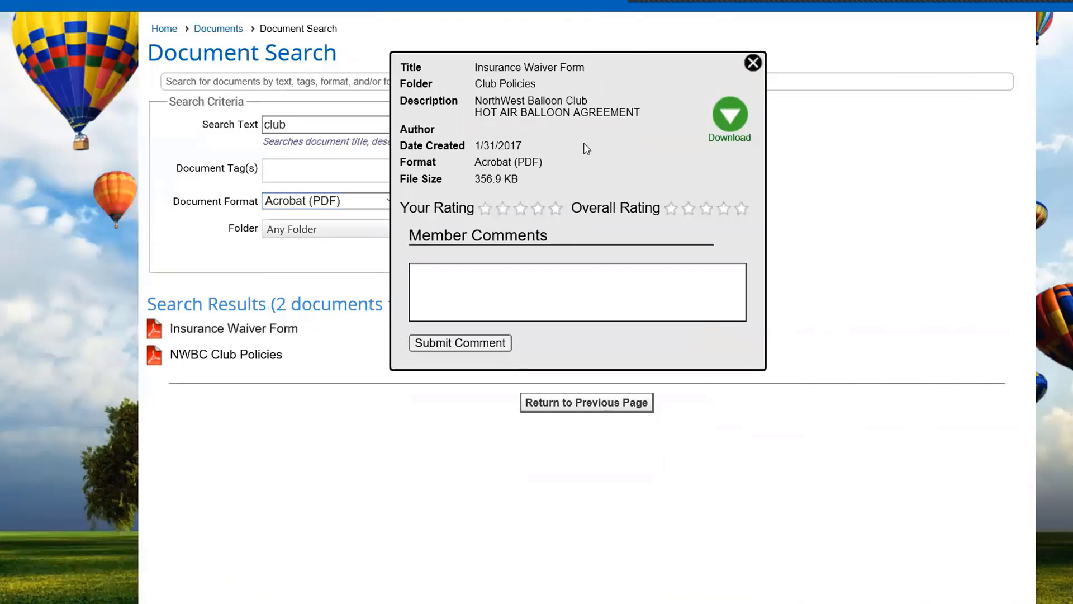
{"action": "left_click", "coordinate": [754, 62]}
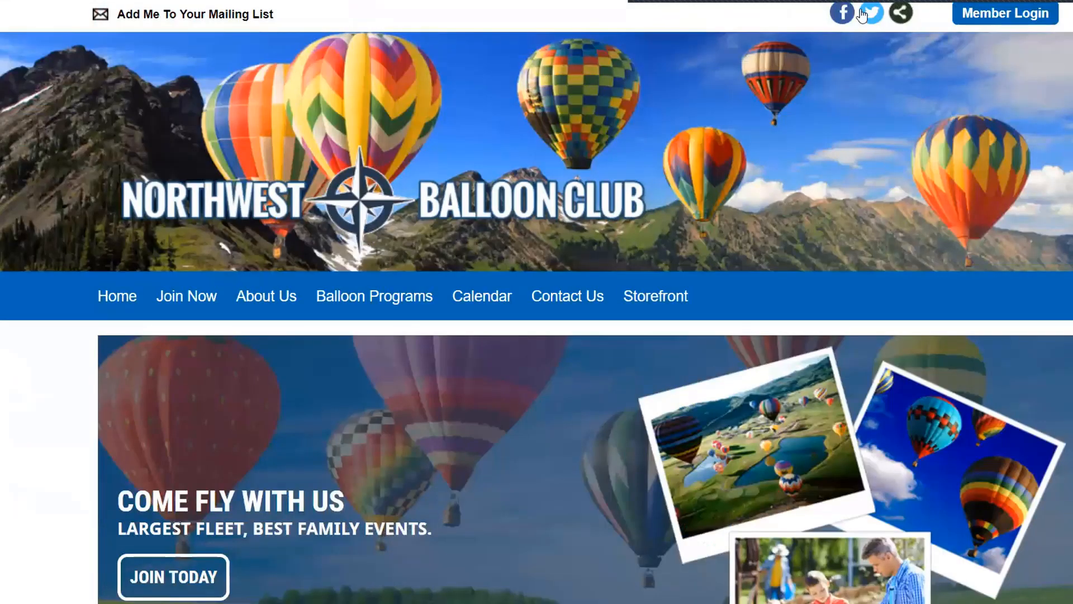
Step: Open Member Login, enter the member's user name and password, and log in
{"action": "left_click", "coordinate": [1009, 16]}
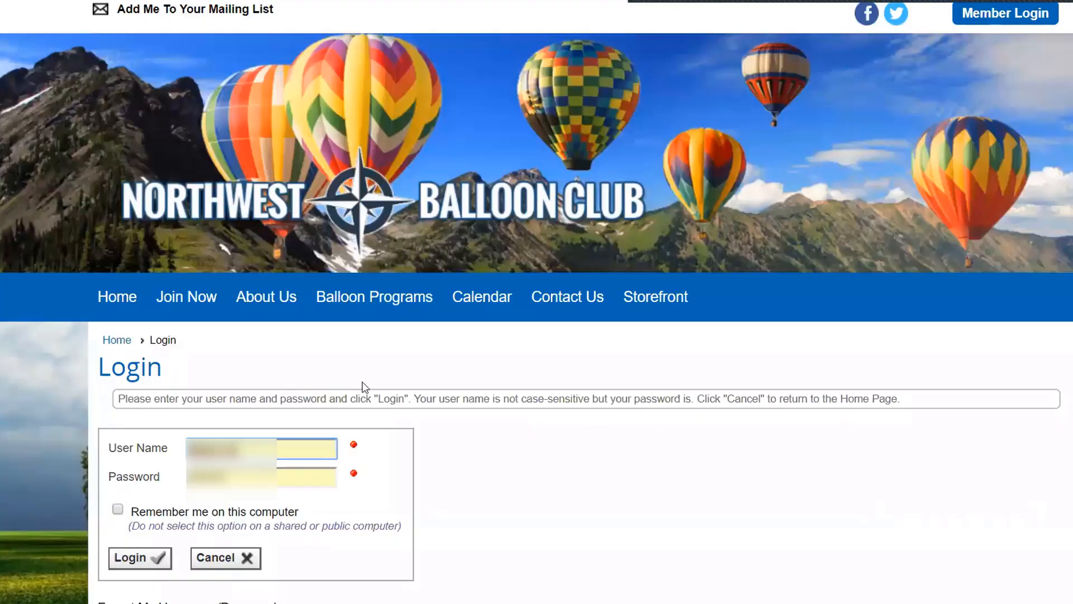
{"action": "left_click", "coordinate": [108, 448]}
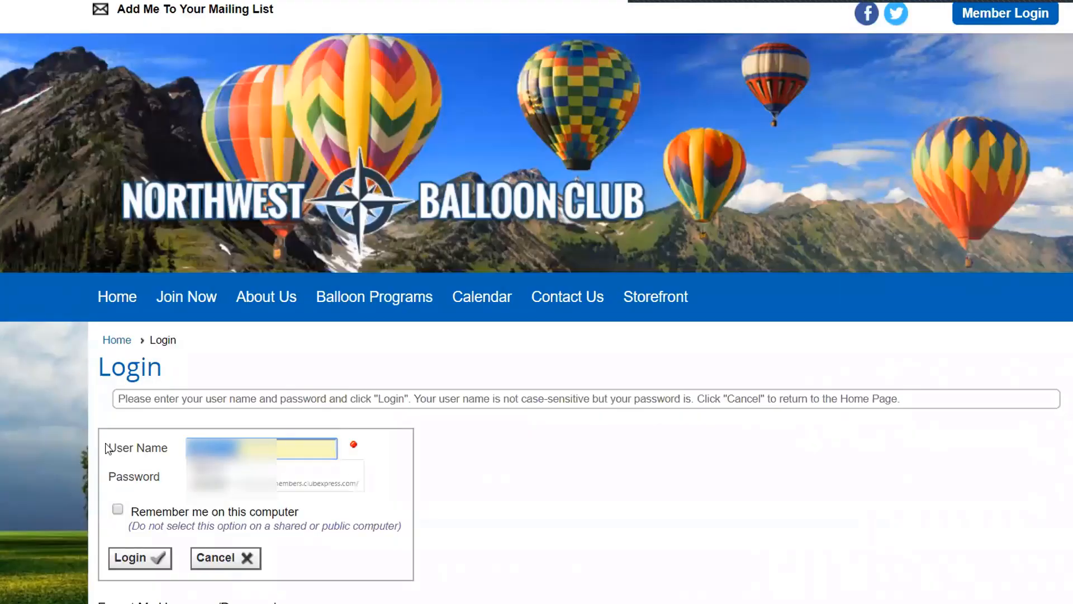
{"action": "type", "text": "joh"}
{"action": "key", "text": "BackSpace"}
{"action": "key", "text": "BackSpace"}
{"action": "key", "text": "BackSpace"}
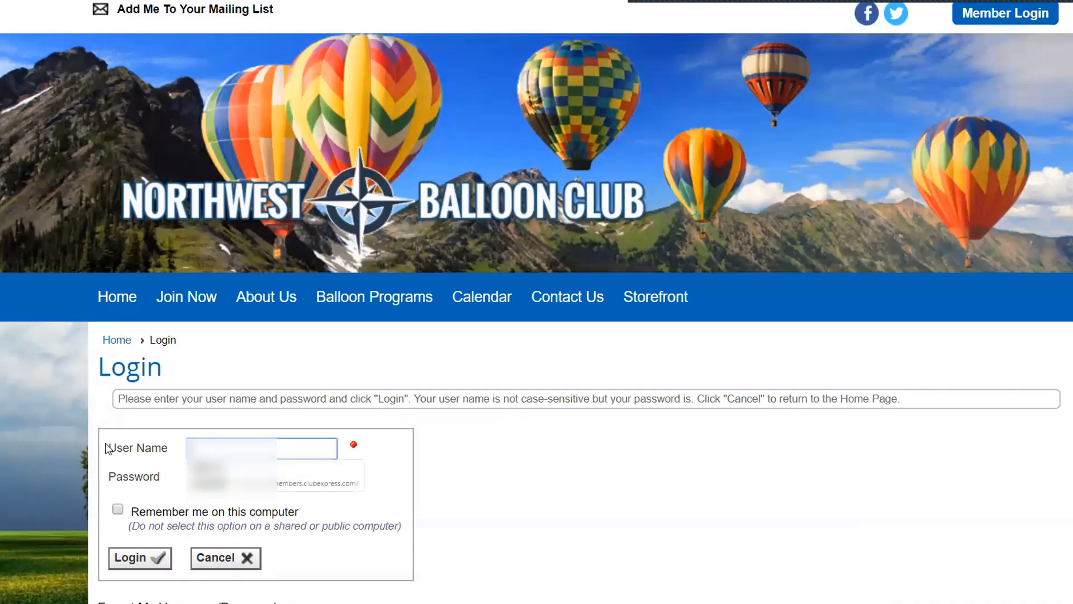
{"action": "type", "text": "jomith"}
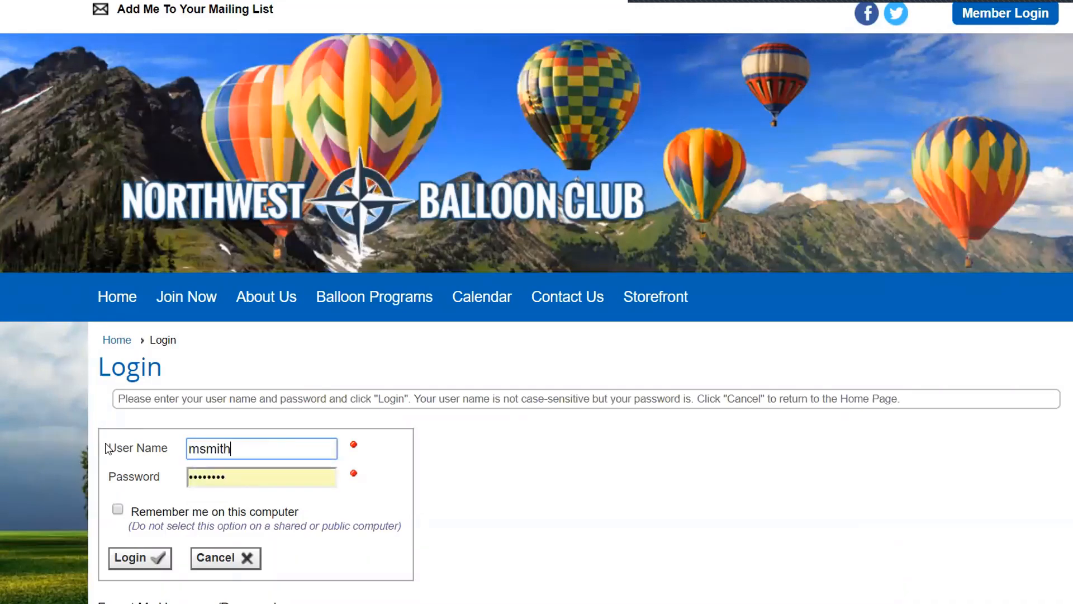
{"action": "key", "text": "Tab"}
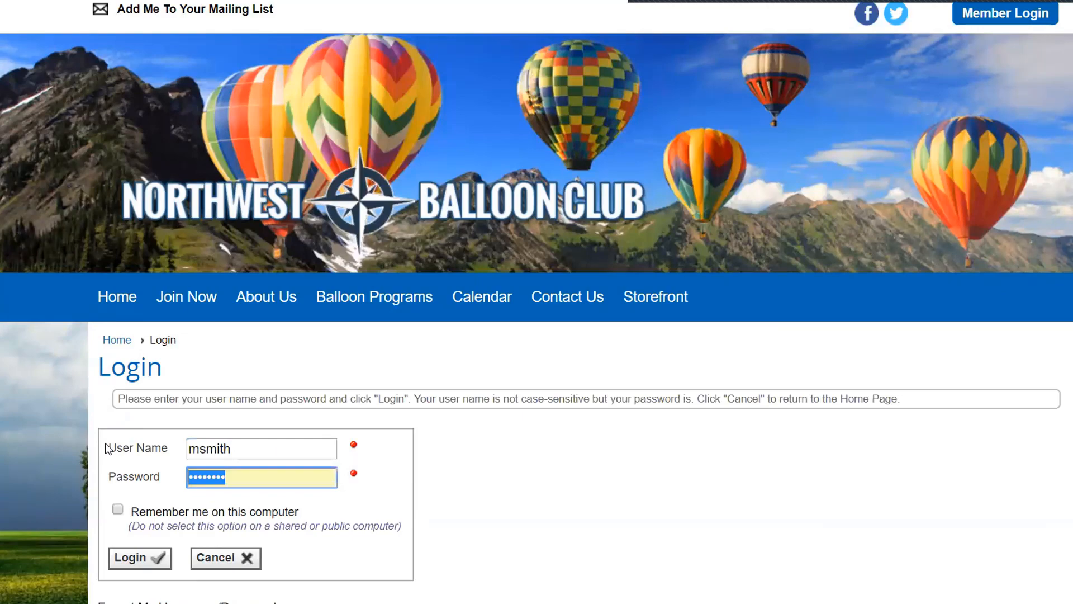
{"action": "type", "text": "•••••"}
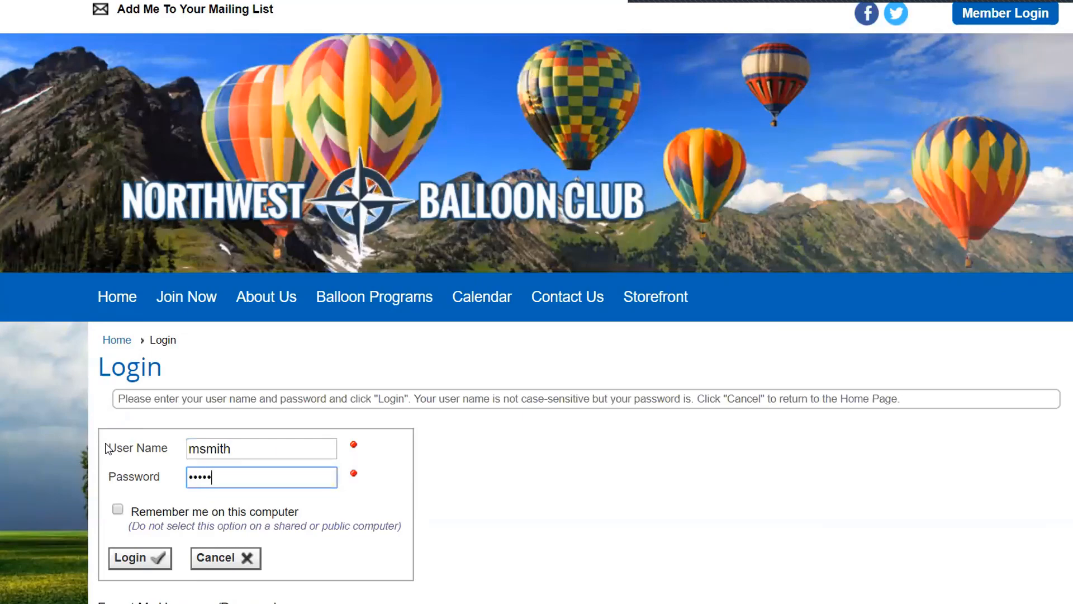
{"action": "left_click", "coordinate": [129, 558]}
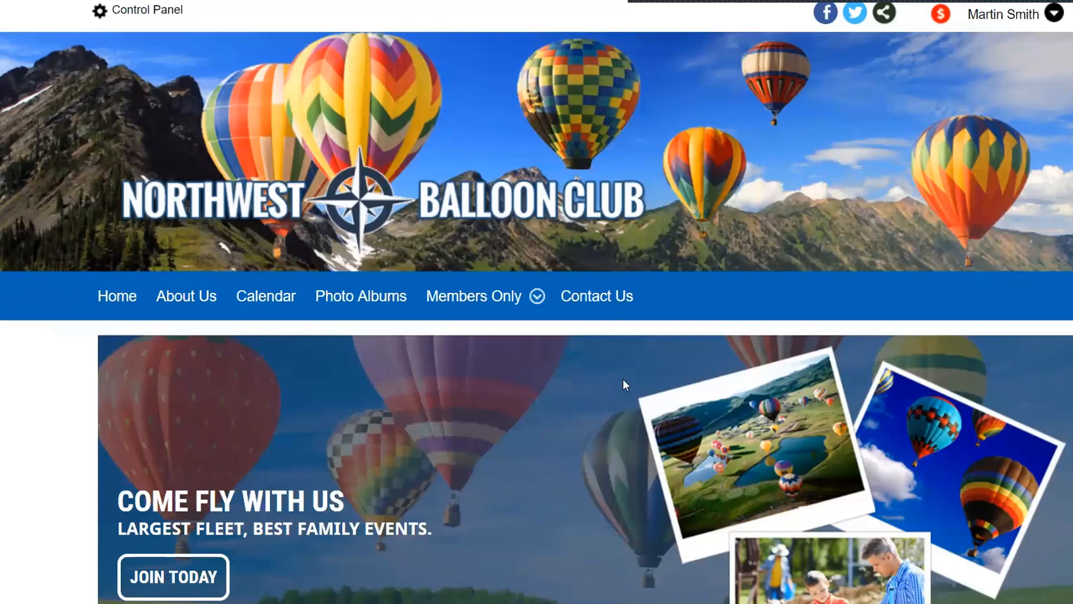
Step: Go via the Control Panel to Members Only > Documents to reopen the folder list
{"action": "left_click", "coordinate": [162, 18]}
{"action": "scroll", "coordinate": [442, 222], "scroll_direction": "down", "scroll_amount": 2}
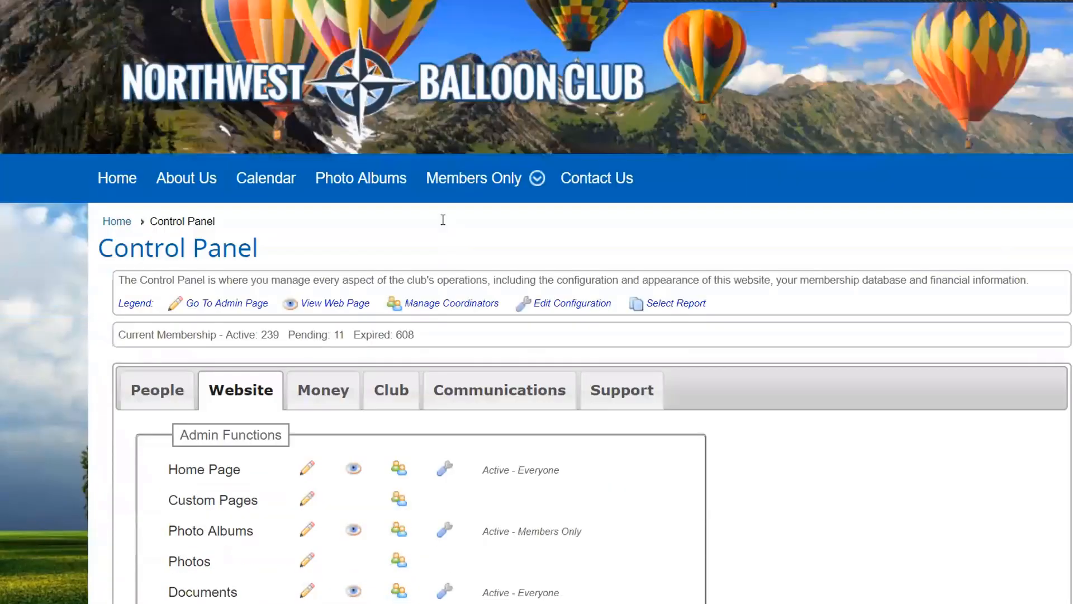
{"action": "scroll", "coordinate": [442, 220], "scroll_direction": "down", "scroll_amount": 3}
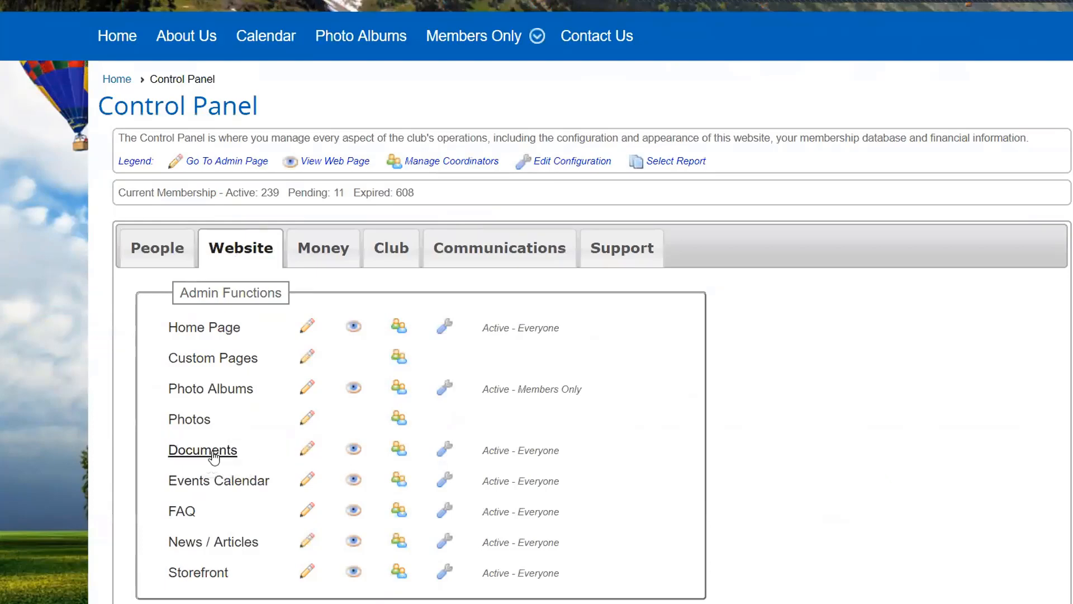
{"action": "mouse_move", "coordinate": [475, 48]}
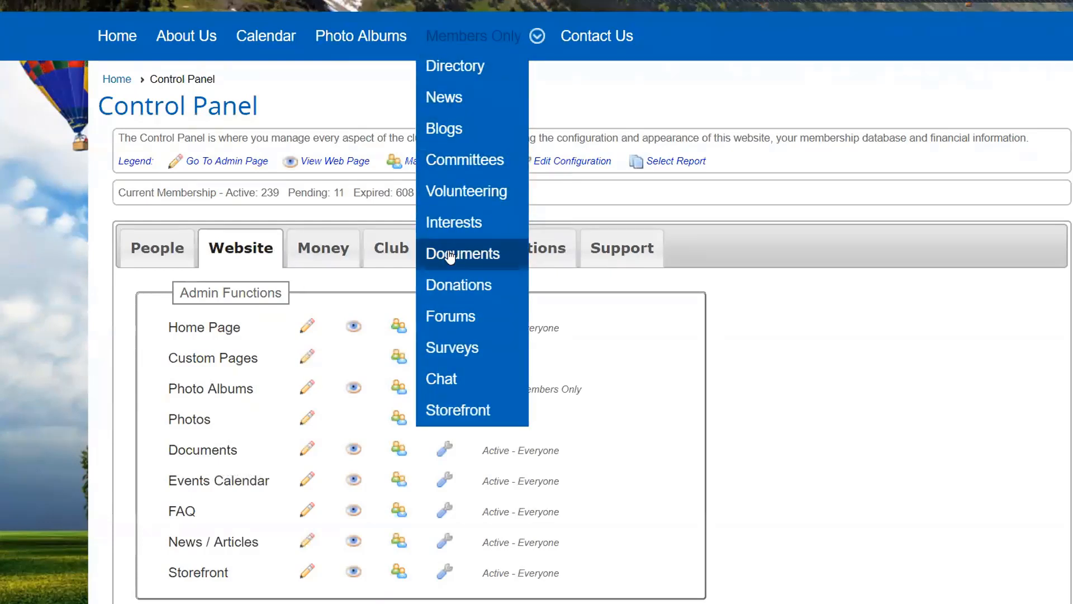
{"action": "left_click", "coordinate": [450, 255]}
{"action": "scroll", "coordinate": [451, 256], "scroll_direction": "down", "scroll_amount": 3}
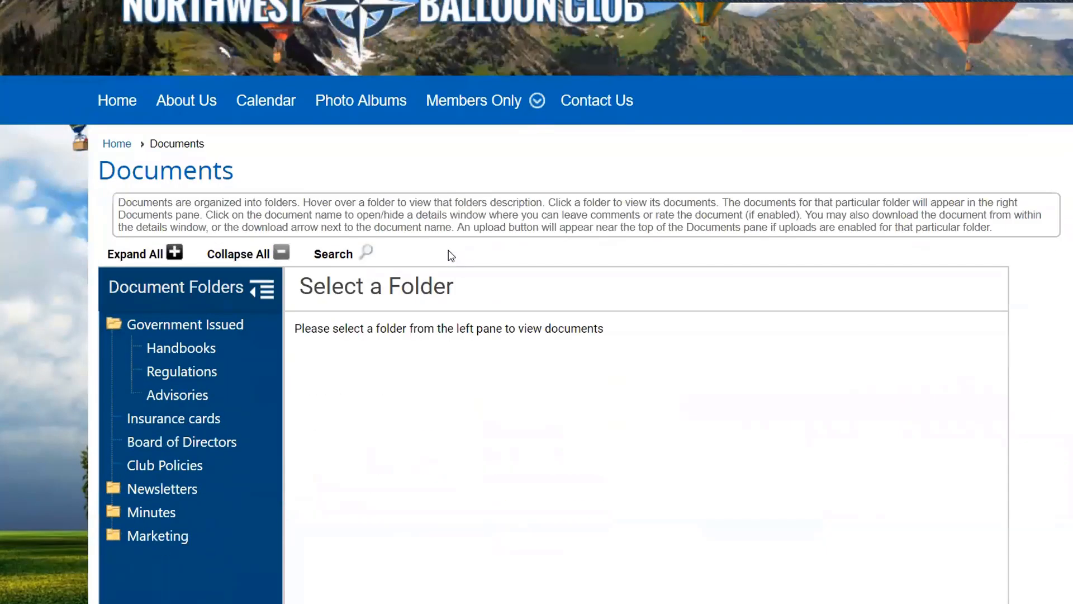
Step: Open the right-edge page tools panel and choose Edit to load the folder editor
{"action": "scroll", "coordinate": [451, 255], "scroll_direction": "down", "scroll_amount": 2}
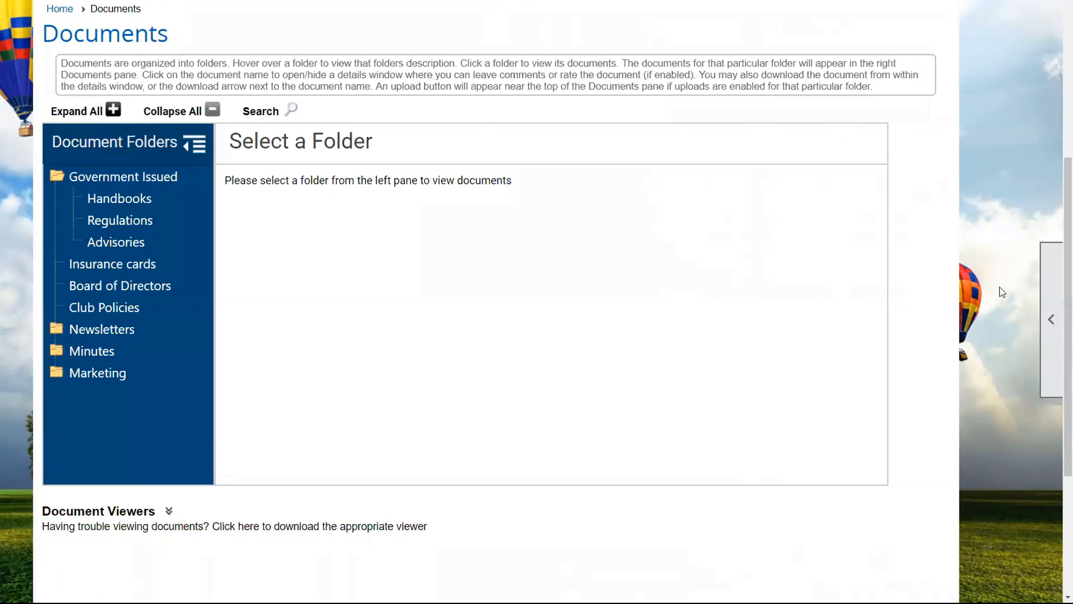
{"action": "left_click", "coordinate": [1047, 290]}
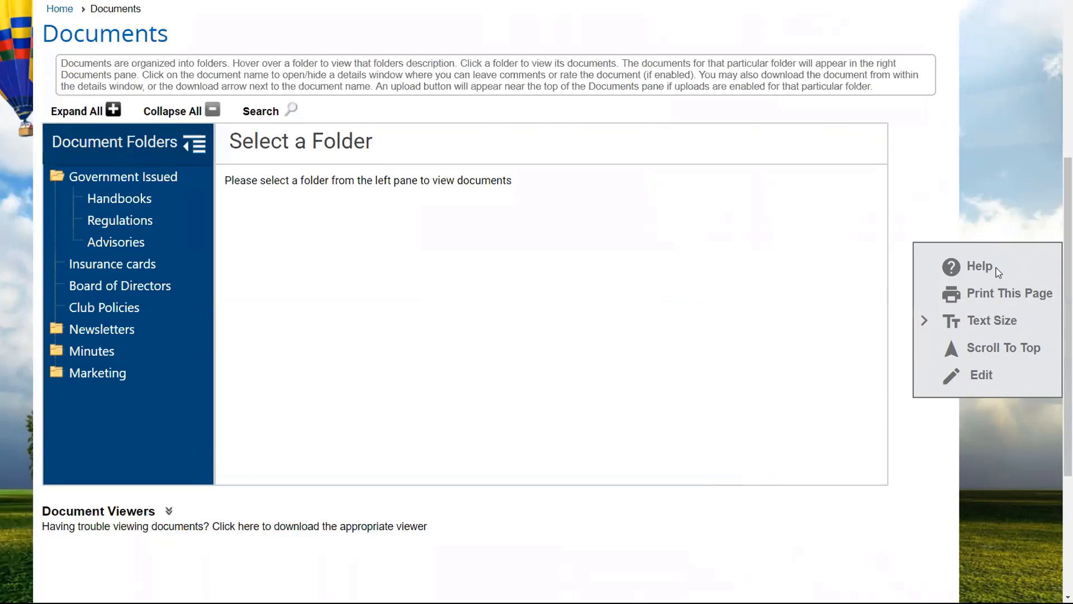
{"action": "left_click", "coordinate": [970, 375]}
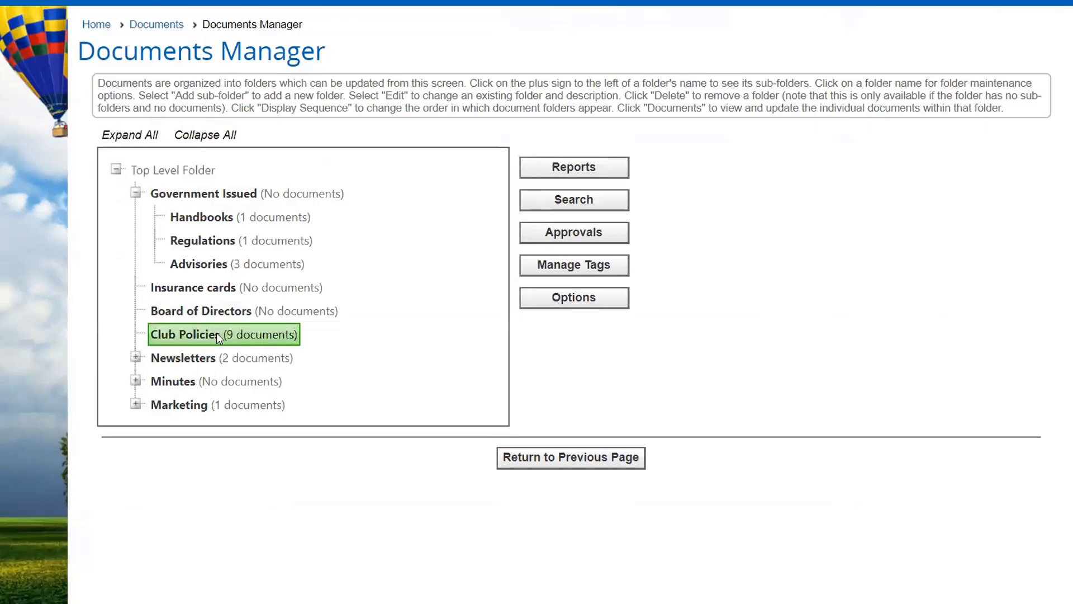
Step: Show the Club Policies folder's options menu after briefly checking the Insurance cards menu
{"action": "left_click", "coordinate": [185, 335]}
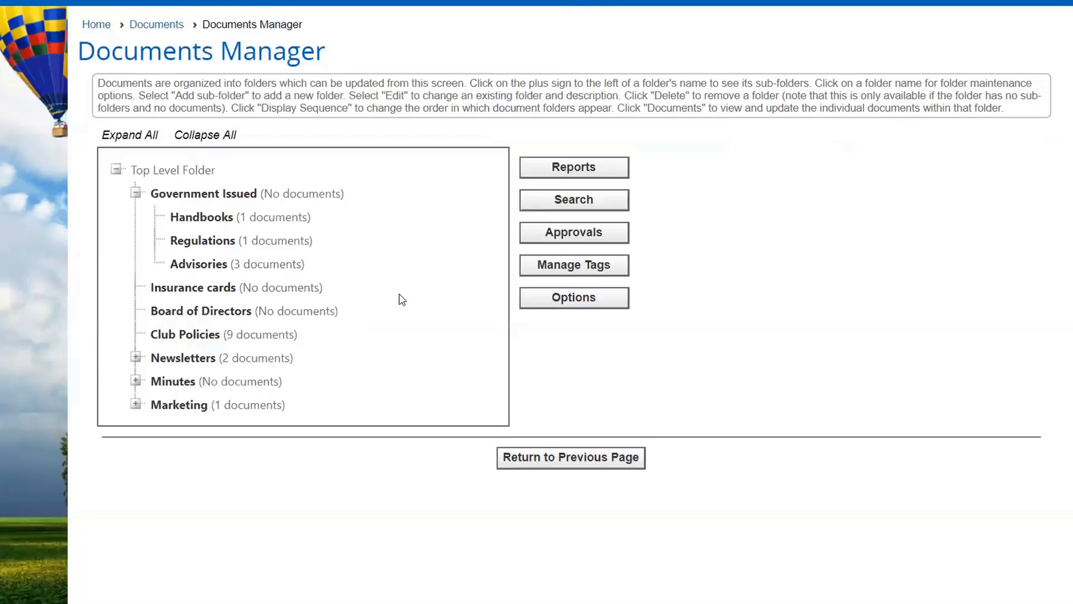
{"action": "left_click", "coordinate": [201, 293]}
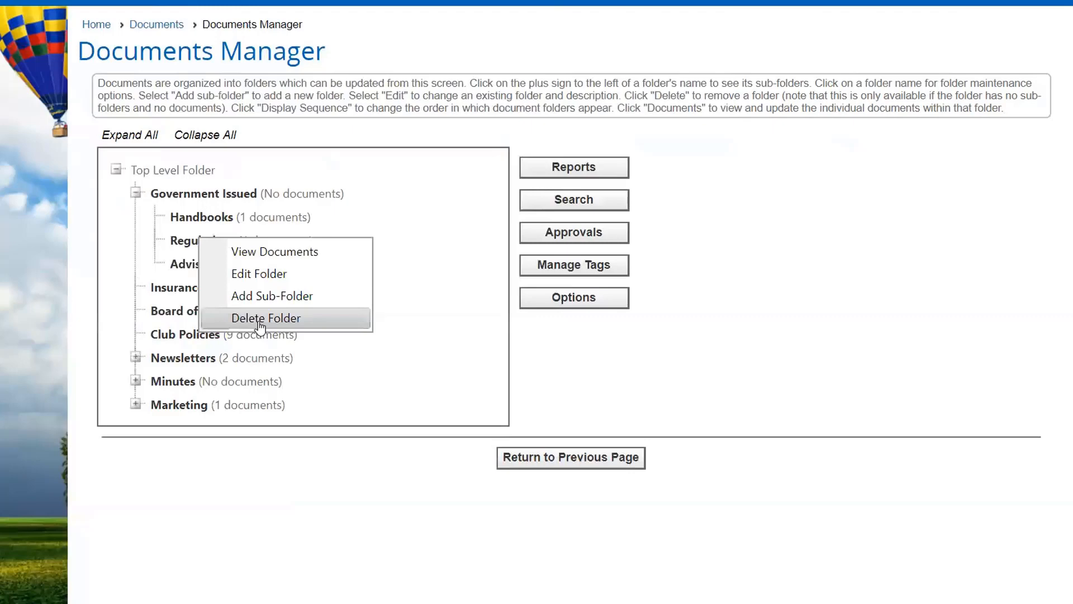
{"action": "left_click", "coordinate": [377, 369]}
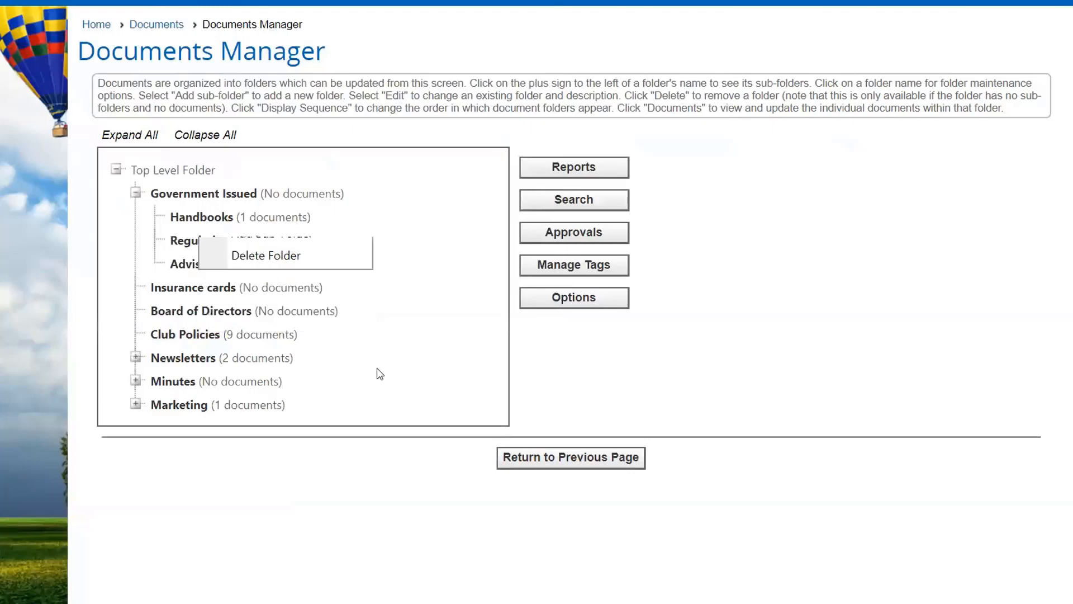
{"action": "left_click", "coordinate": [195, 334]}
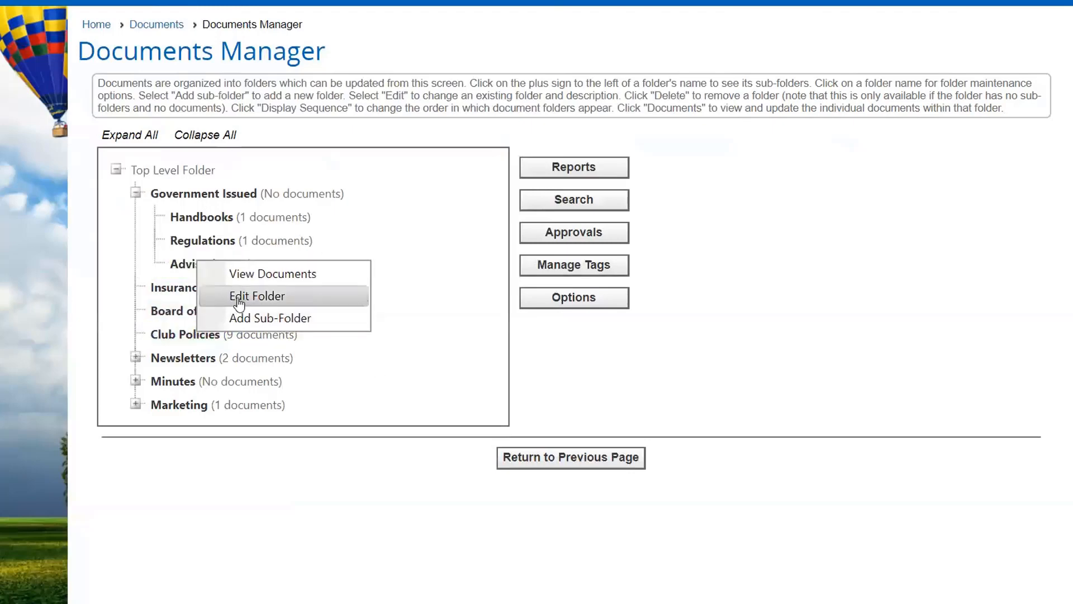
Step: Edit the Club Policies folder and review its Visibility choices, currently Members Only
{"action": "left_click", "coordinate": [238, 299]}
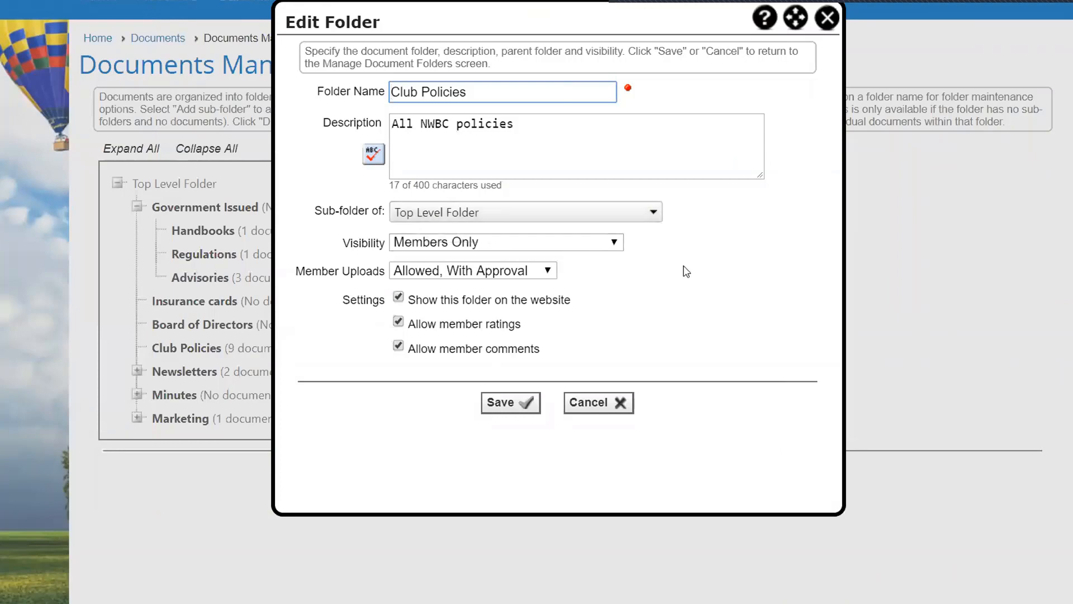
{"action": "left_click", "coordinate": [614, 244]}
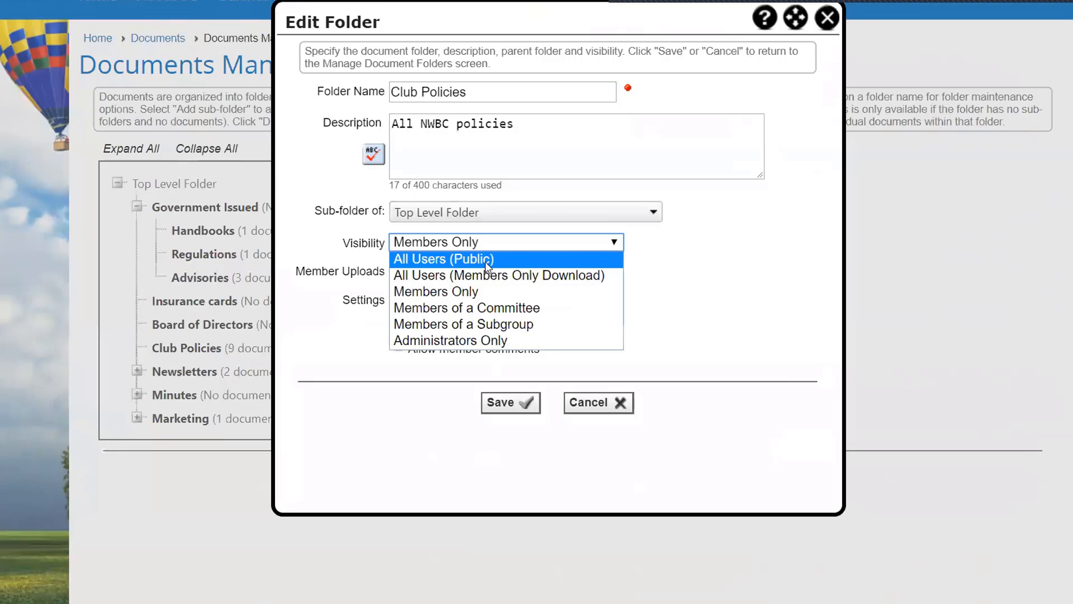
Step: Try restricting the folder to Members of a Committee, choosing Board of Directors
{"action": "left_click", "coordinate": [507, 307]}
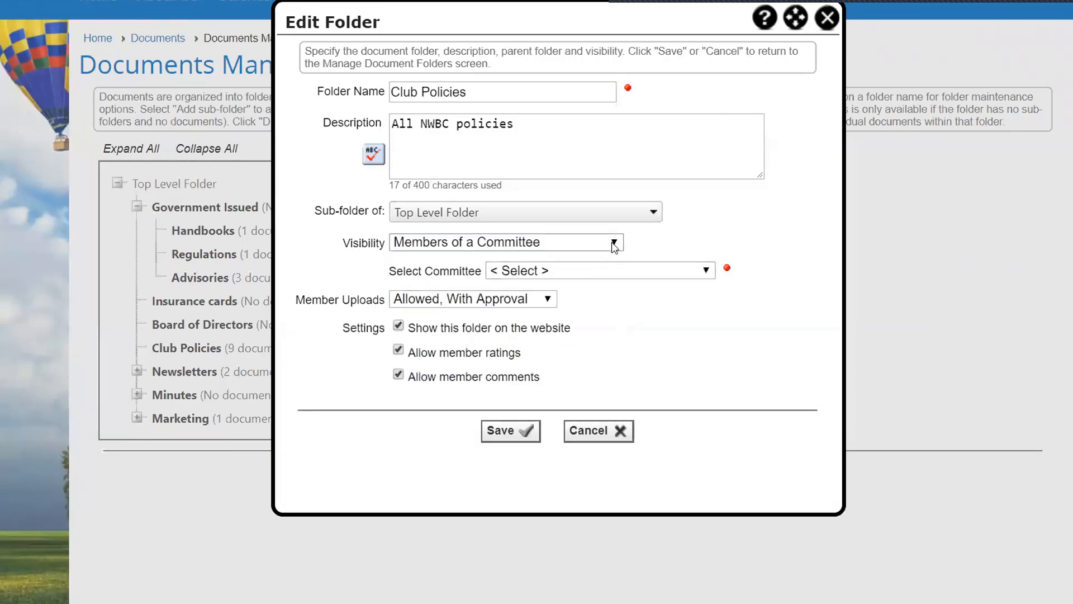
{"action": "left_click", "coordinate": [706, 272]}
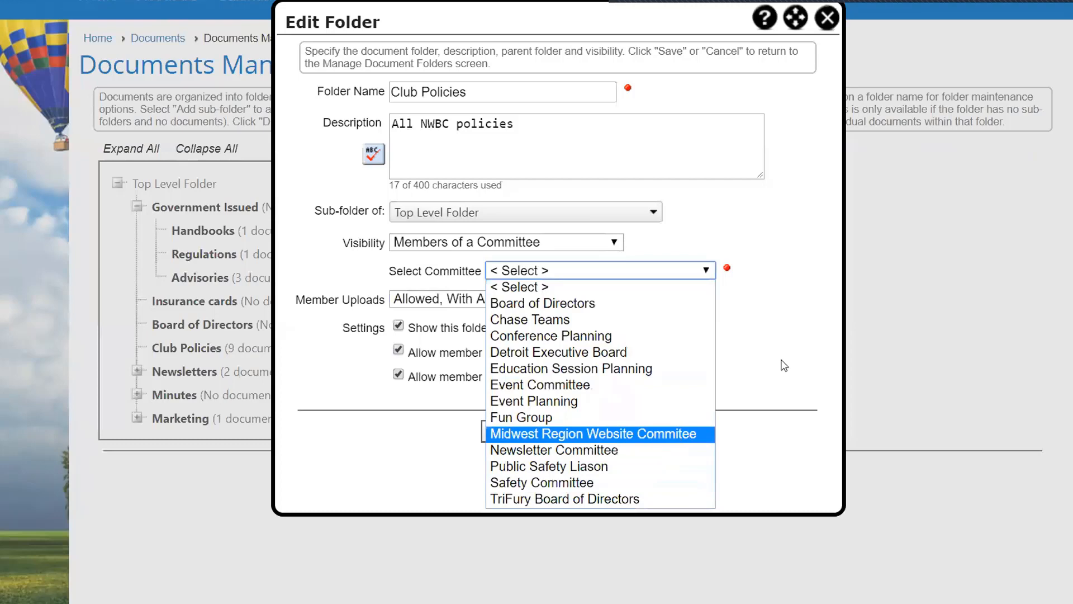
{"action": "left_click", "coordinate": [591, 304]}
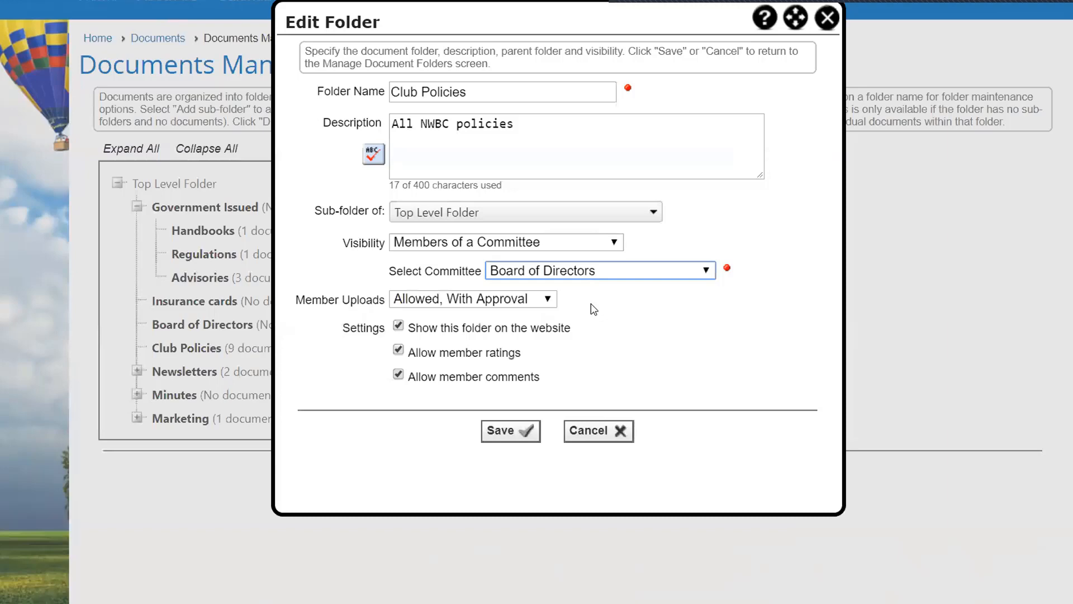
Step: Switch visibility to Members of a Subgroup, browsing Midwest, Illinois and Michigan without picking one
{"action": "left_click", "coordinate": [615, 244]}
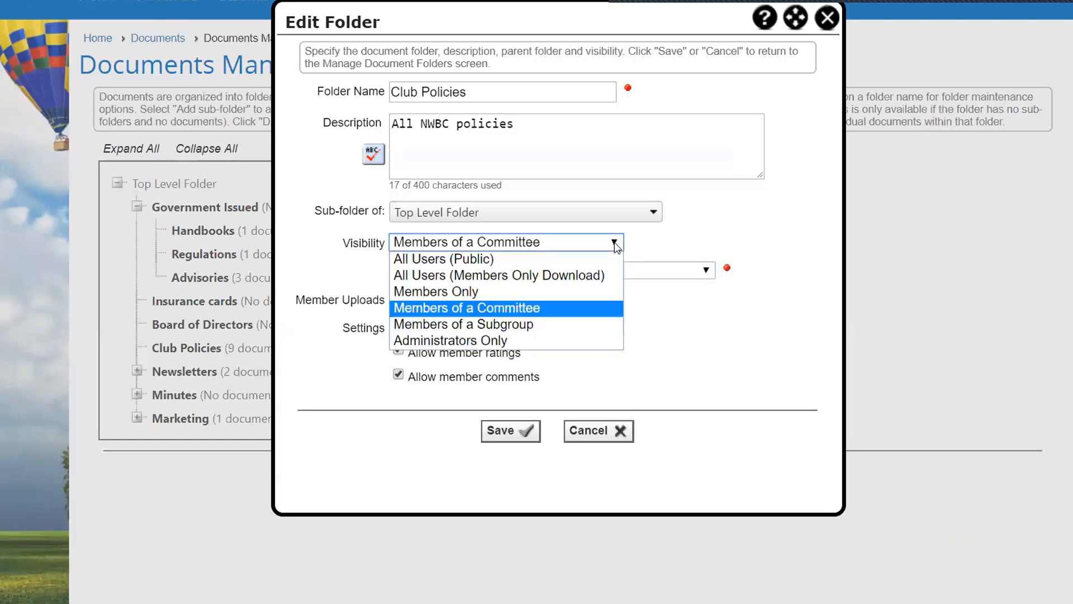
{"action": "left_click", "coordinate": [510, 328]}
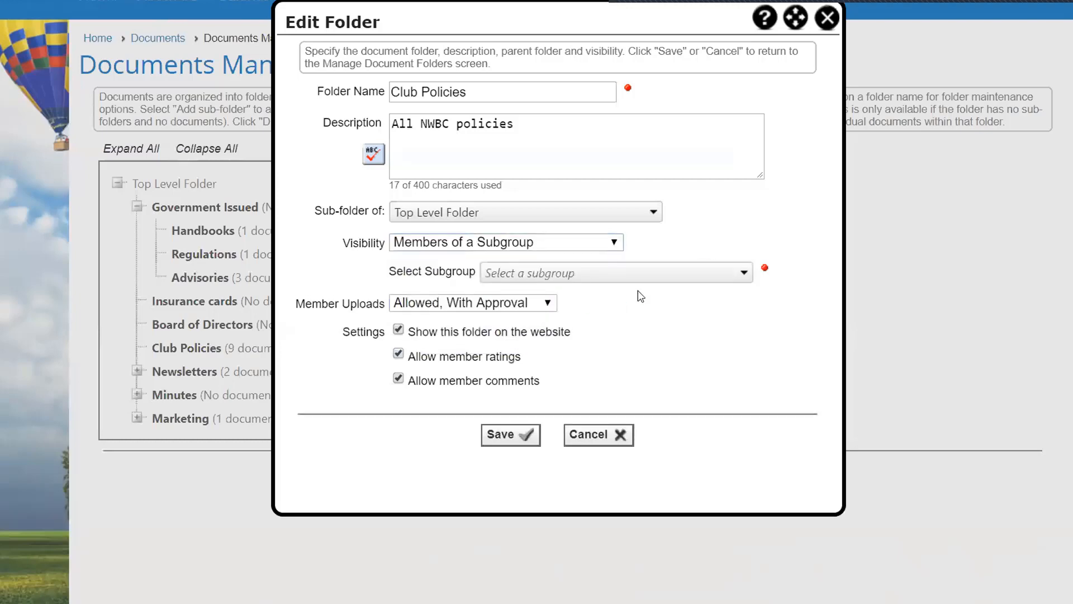
{"action": "left_click", "coordinate": [745, 273]}
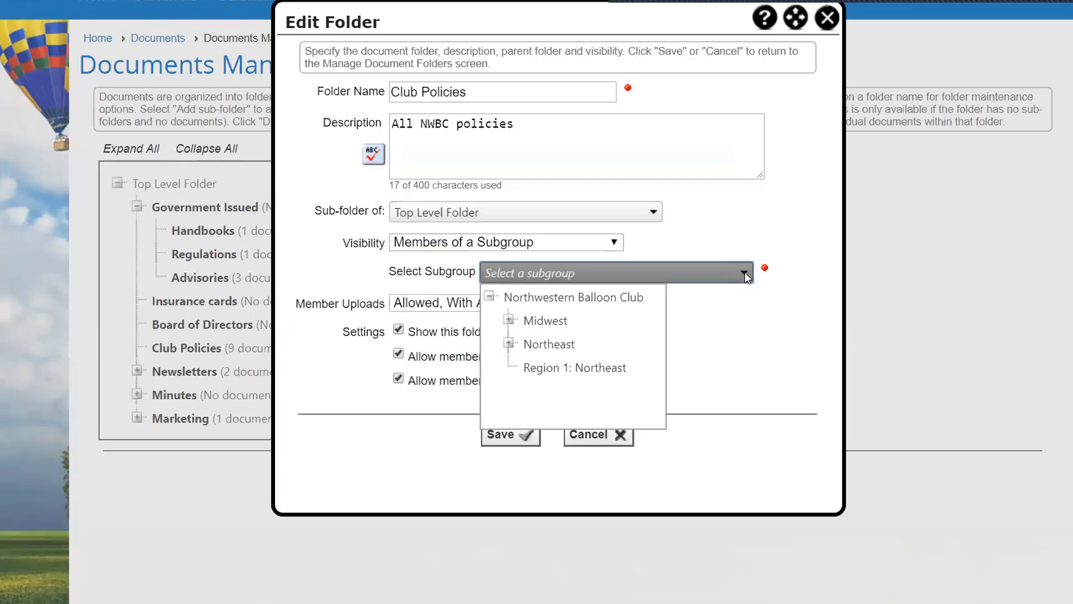
{"action": "left_click", "coordinate": [508, 320]}
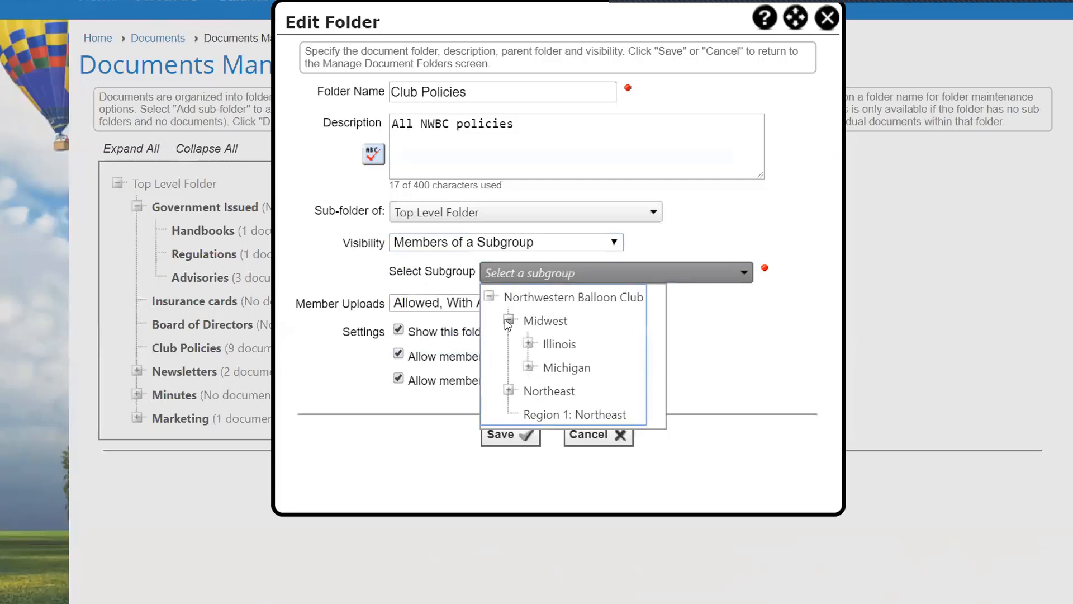
{"action": "left_click", "coordinate": [528, 343]}
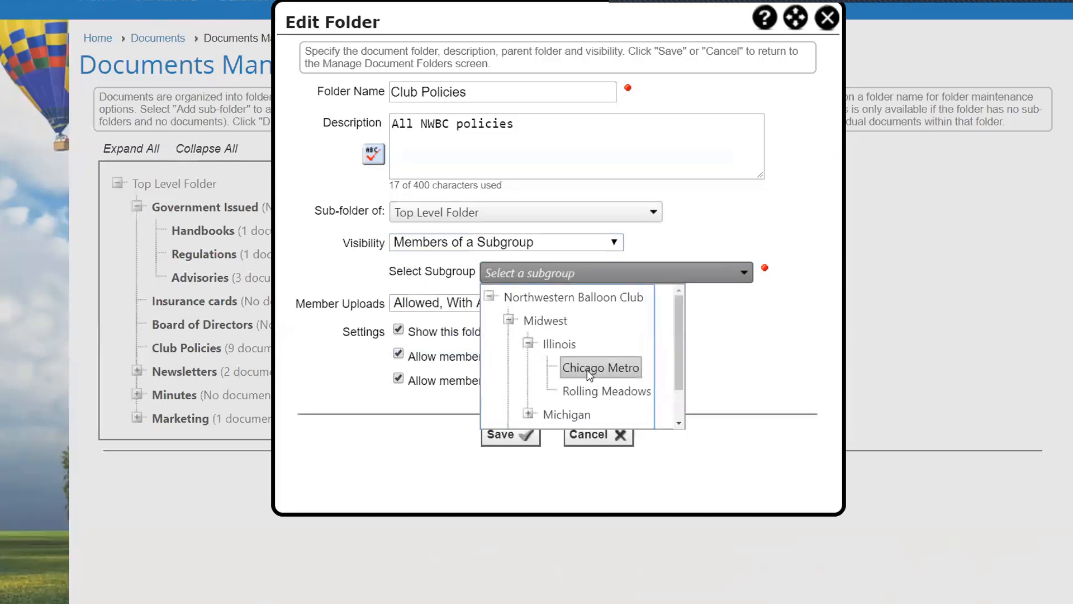
{"action": "left_click", "coordinate": [529, 414]}
{"action": "scroll", "coordinate": [561, 382], "scroll_direction": "down", "scroll_amount": 1}
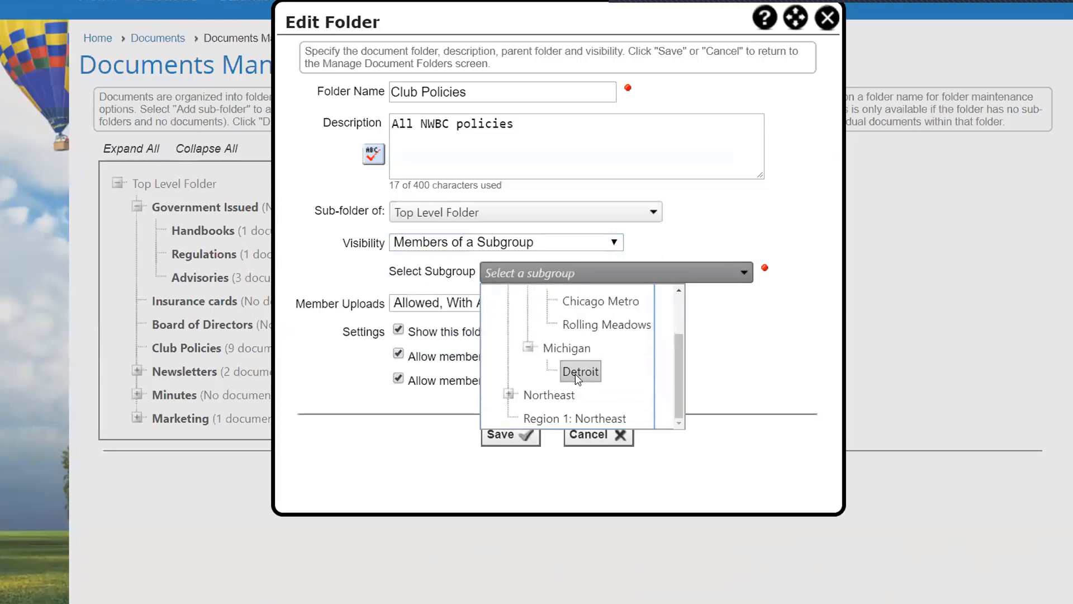
{"action": "left_click", "coordinate": [732, 358]}
{"action": "left_click", "coordinate": [612, 243]}
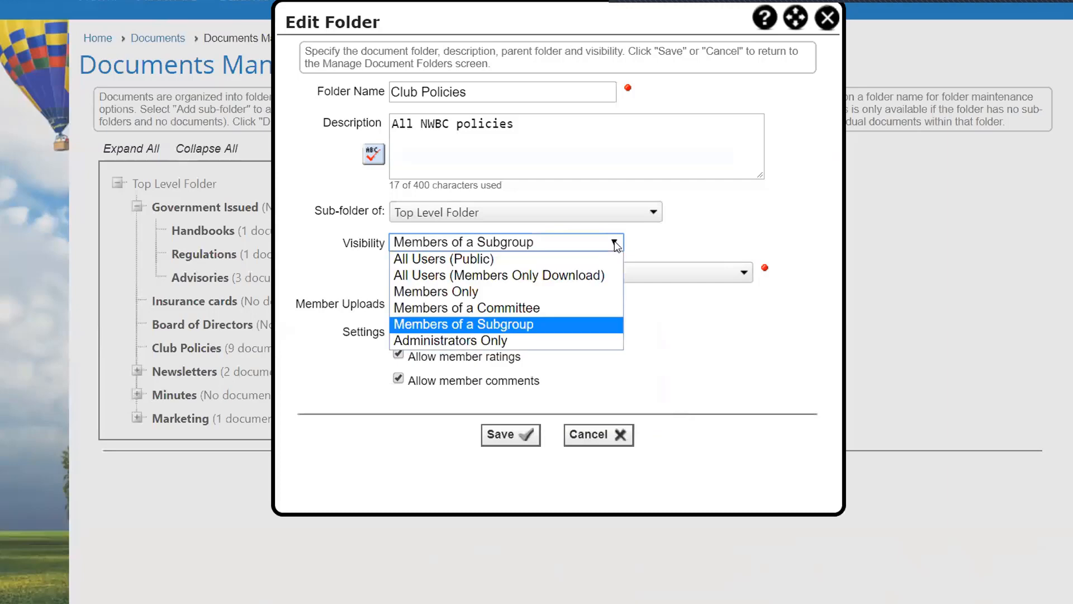
{"action": "left_click", "coordinate": [502, 290]}
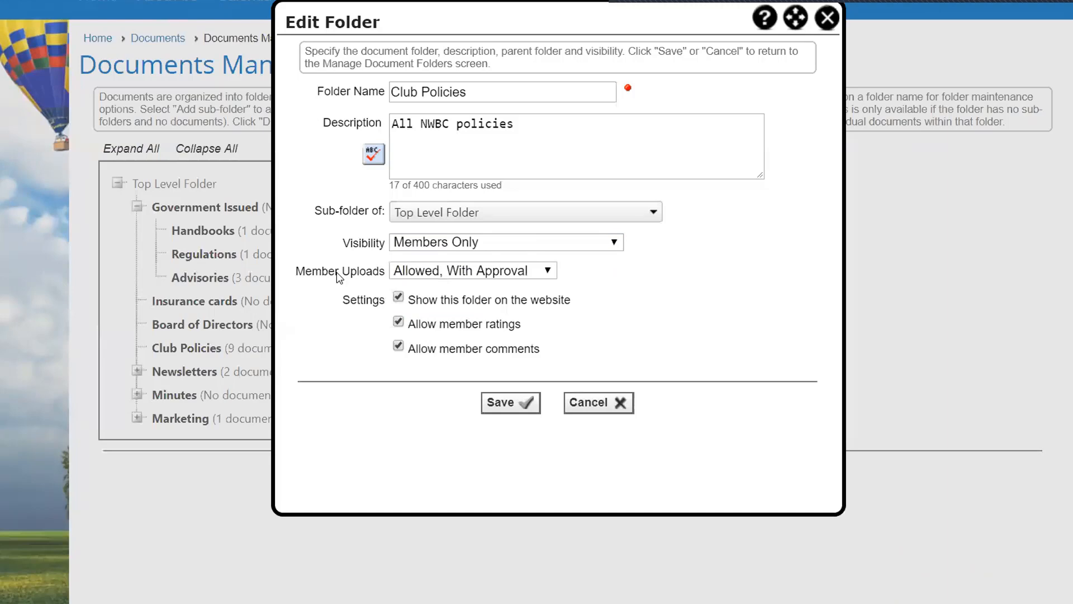
{"action": "left_click", "coordinate": [547, 271]}
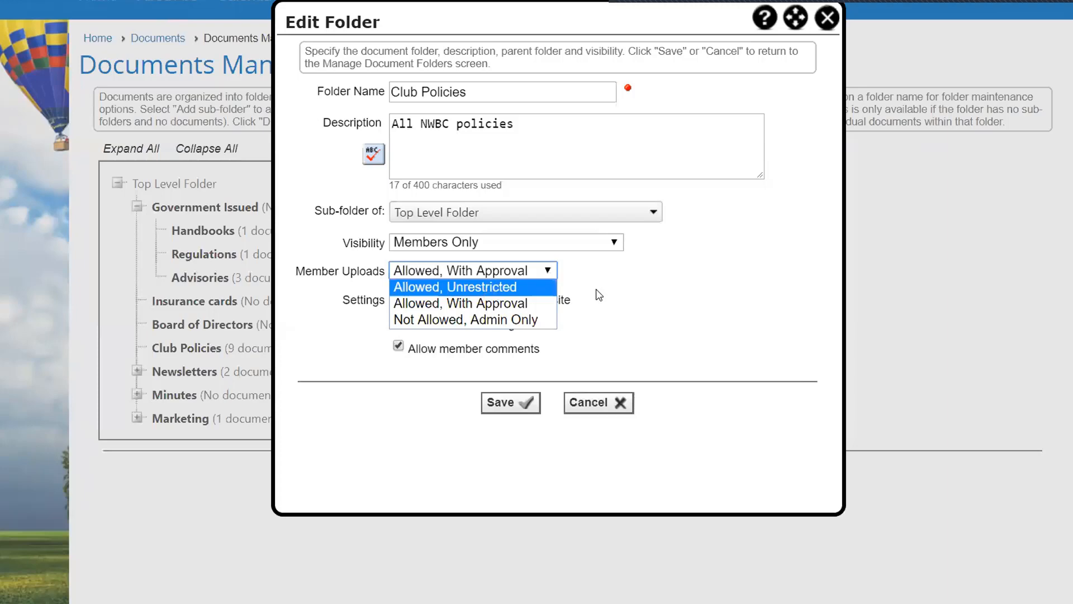
{"action": "left_click", "coordinate": [538, 308]}
{"action": "left_click", "coordinate": [549, 274]}
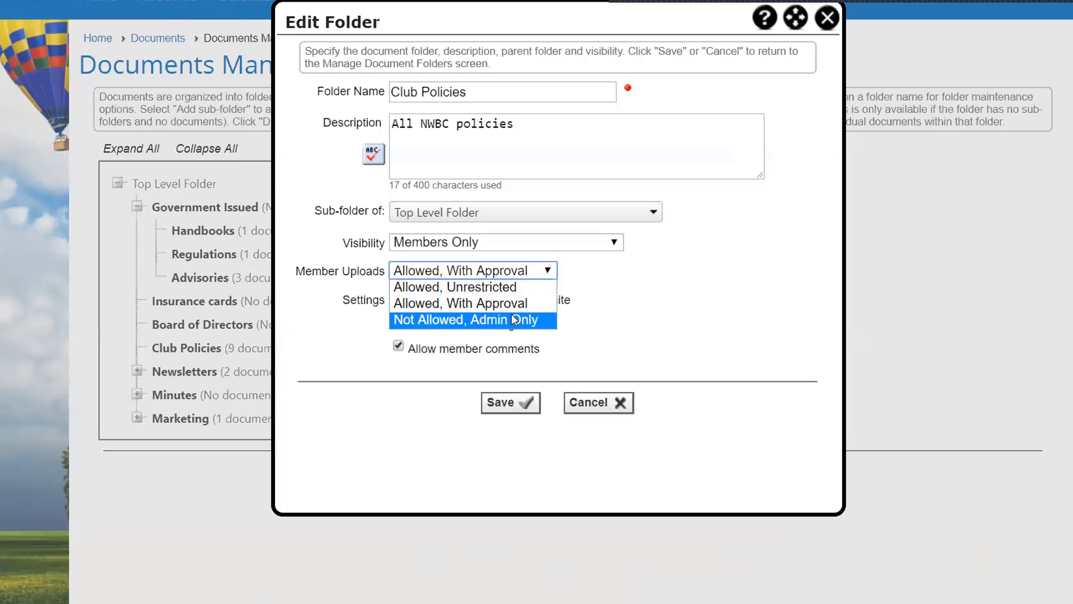
{"action": "left_click", "coordinate": [623, 319]}
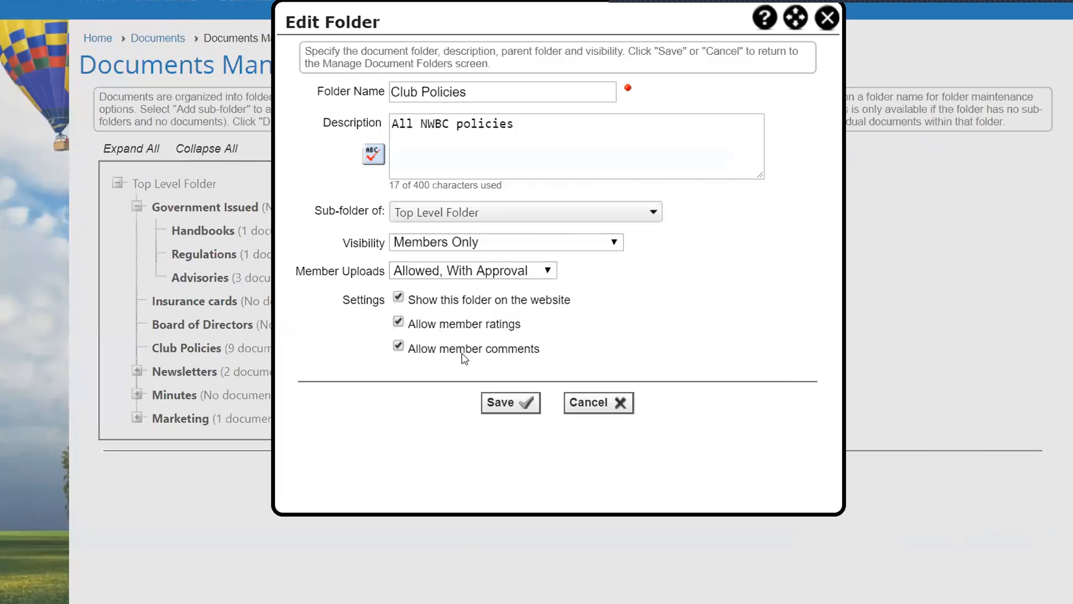
Step: Cancel the Club Policies folder edits and go to the Control Panel's Website functions
{"action": "left_click", "coordinate": [602, 409]}
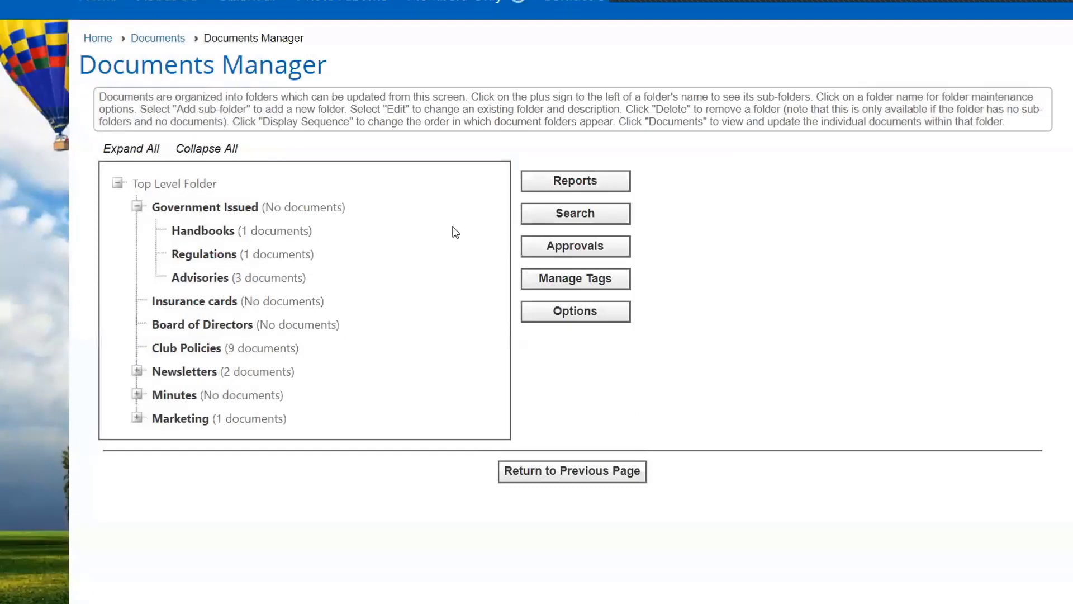
{"action": "scroll", "coordinate": [452, 229], "scroll_direction": "up", "scroll_amount": 5}
{"action": "scroll", "coordinate": [451, 226], "scroll_direction": "up", "scroll_amount": 1}
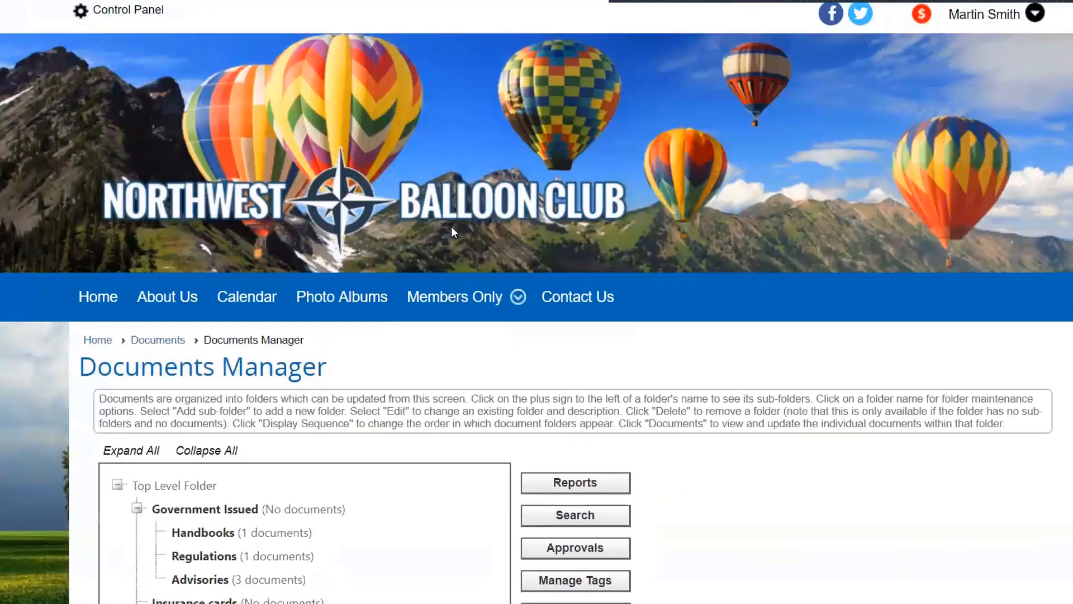
{"action": "left_click", "coordinate": [162, 10]}
{"action": "mouse_move", "coordinate": [433, 299]}
{"action": "scroll", "coordinate": [427, 304], "scroll_direction": "down", "scroll_amount": 3}
{"action": "scroll", "coordinate": [697, 337], "scroll_direction": "down", "scroll_amount": 6}
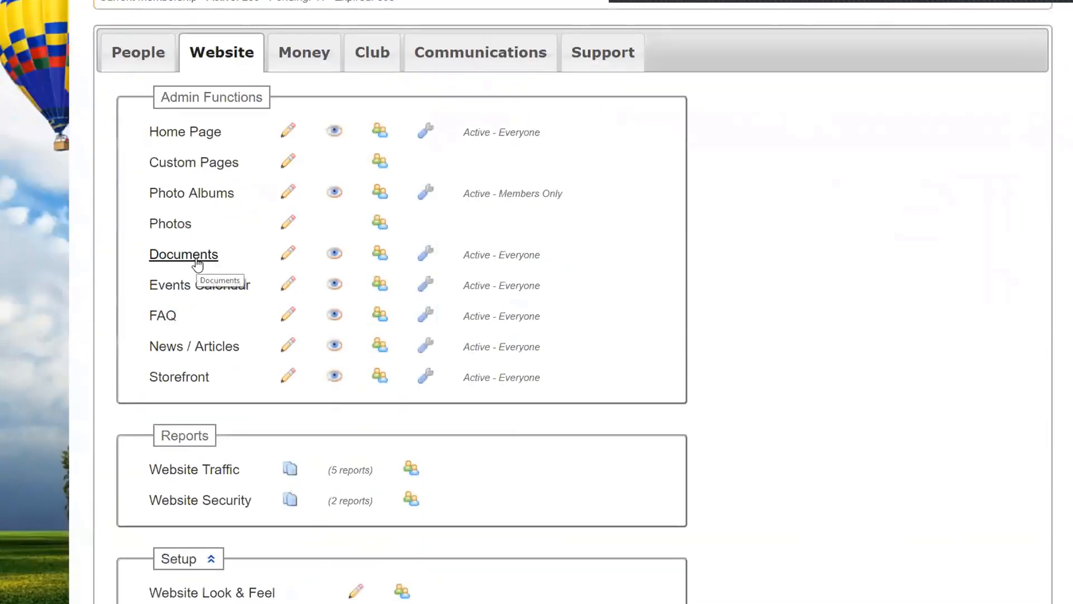
Step: Open the Documents coordinators list and search members by last name for a new coordinator
{"action": "left_click", "coordinate": [381, 256]}
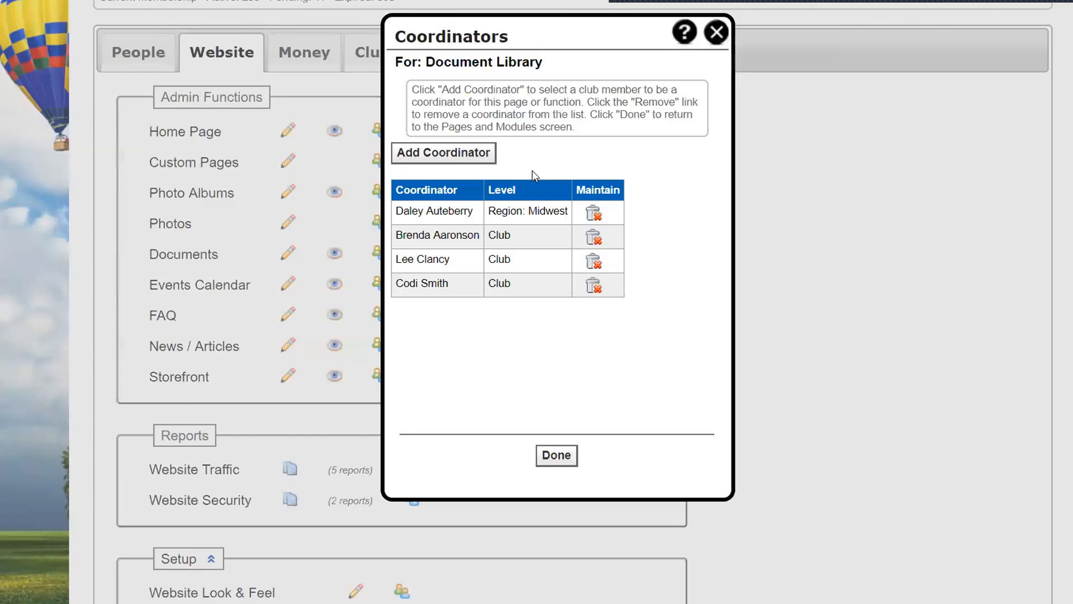
{"action": "left_click", "coordinate": [476, 160]}
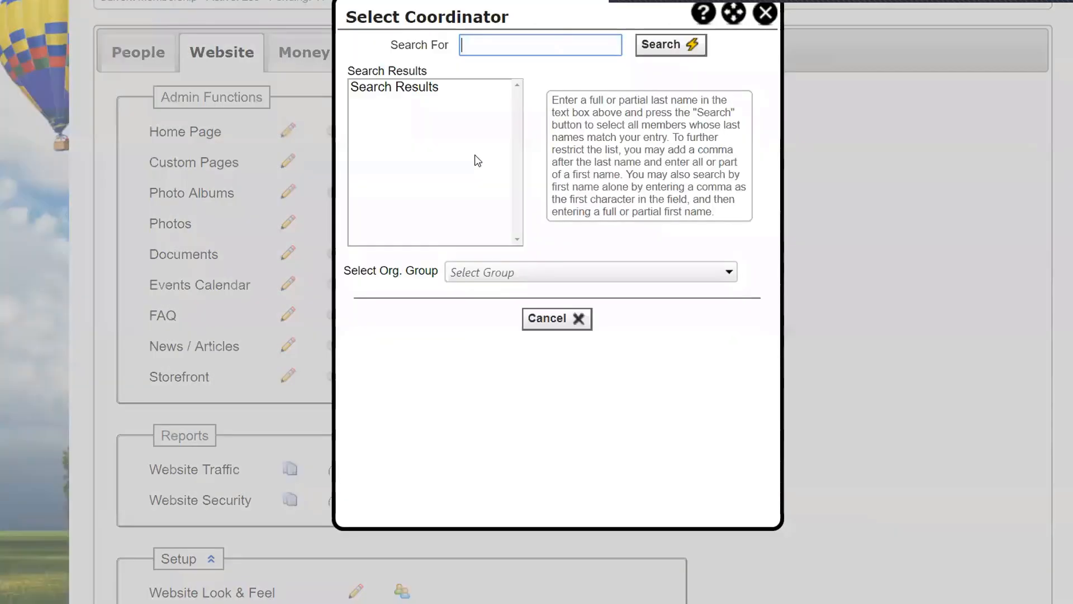
{"action": "left_click", "coordinate": [528, 46]}
{"action": "type", "text": "bjone"}
{"action": "left_click_drag", "start_coordinate": [492, 44], "coordinate": [404, 44]}
{"action": "type", "text": "jones"}
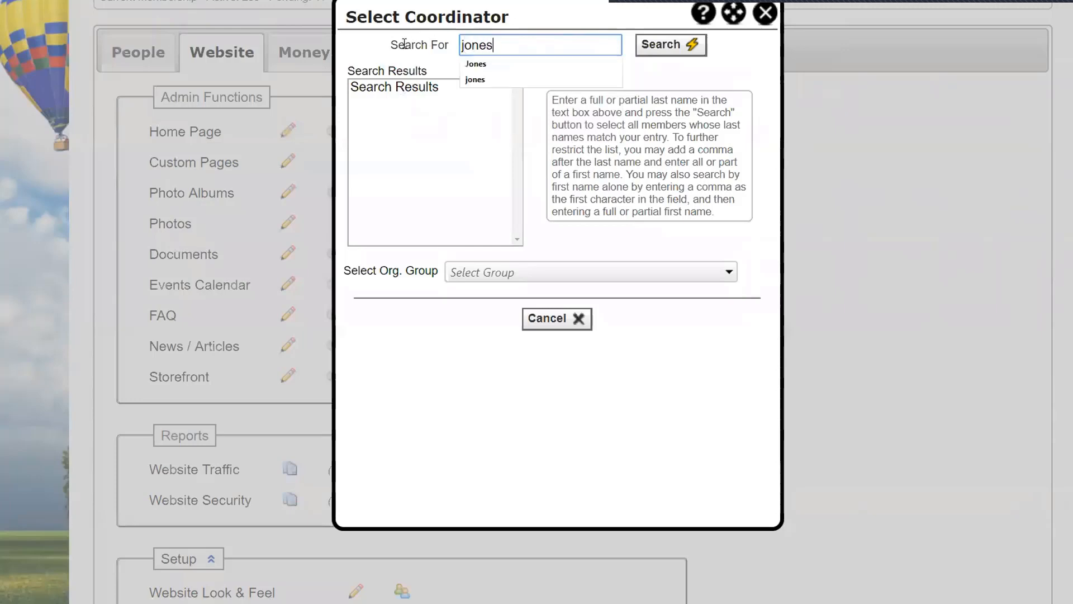
{"action": "left_click", "coordinate": [666, 48]}
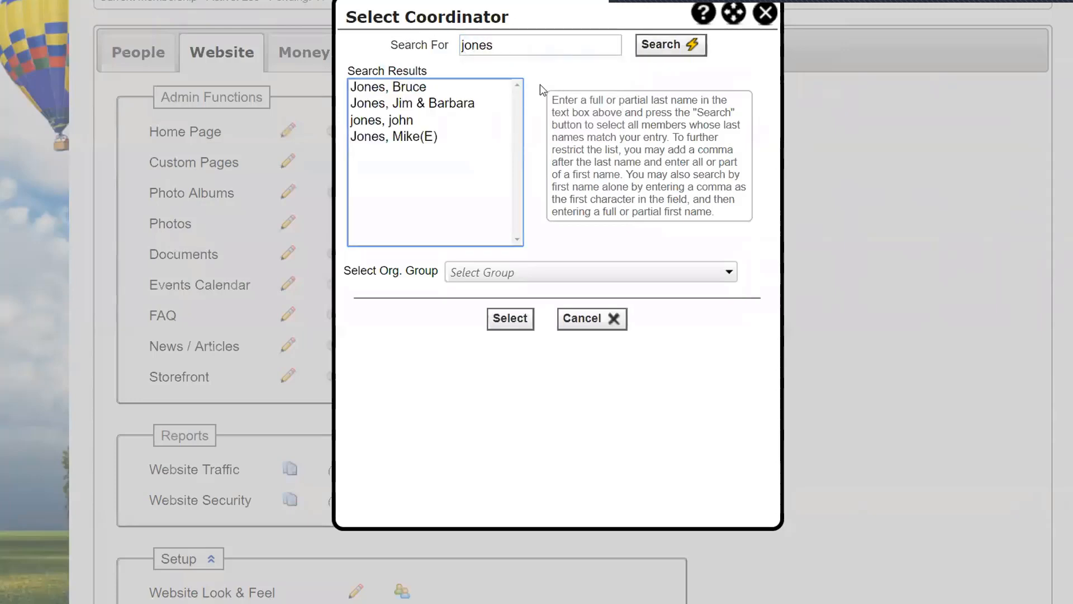
Step: Select a member and browse organisation groups, then cancel the addition and close the coordinators list
{"action": "left_click", "coordinate": [428, 105]}
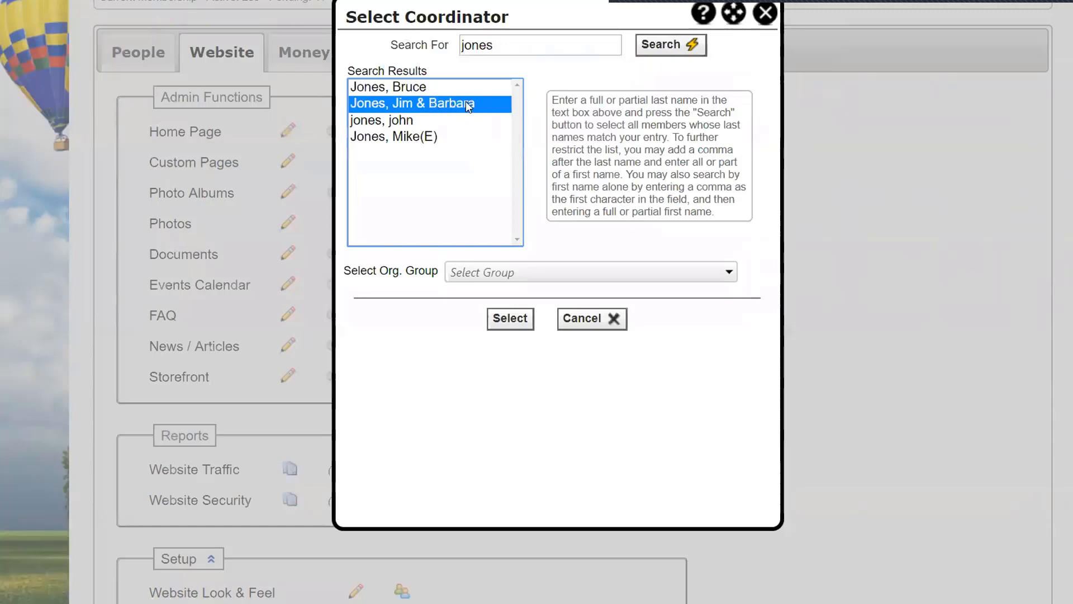
{"action": "left_click", "coordinate": [625, 81]}
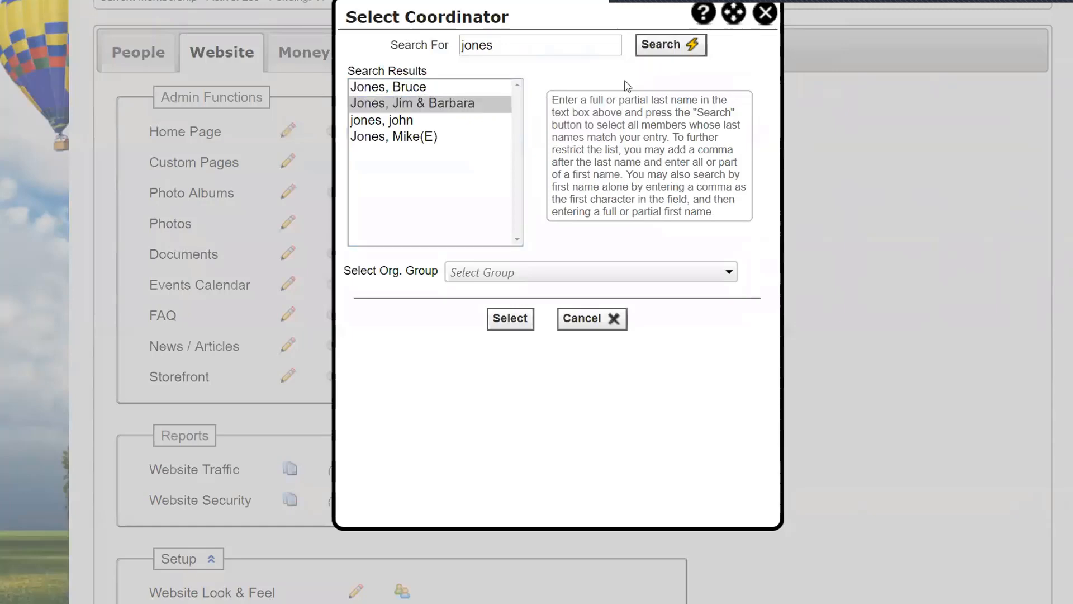
{"action": "left_click", "coordinate": [453, 105]}
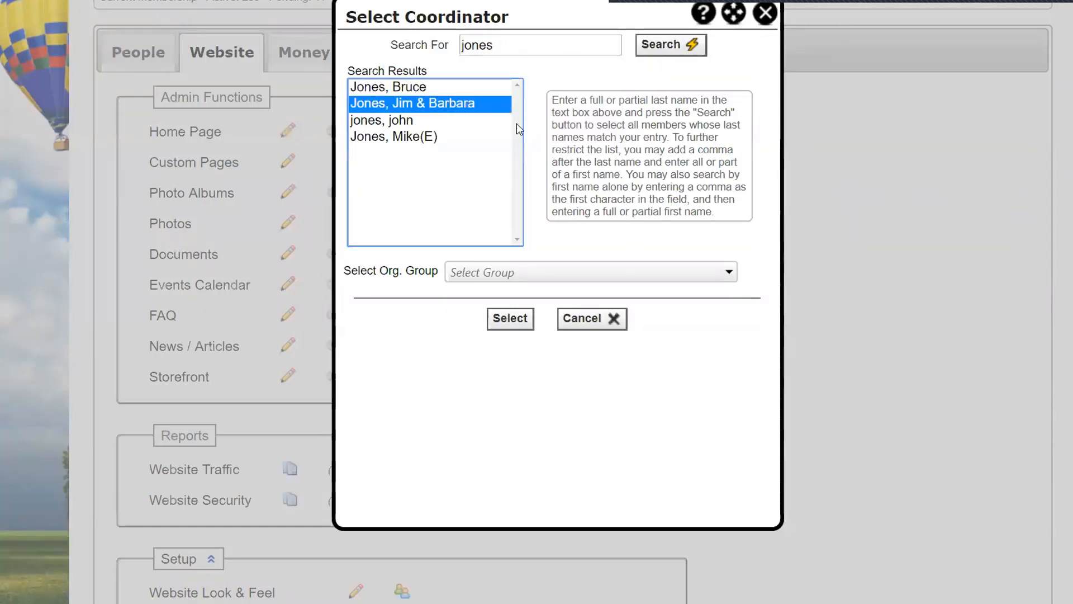
{"action": "left_click", "coordinate": [536, 218]}
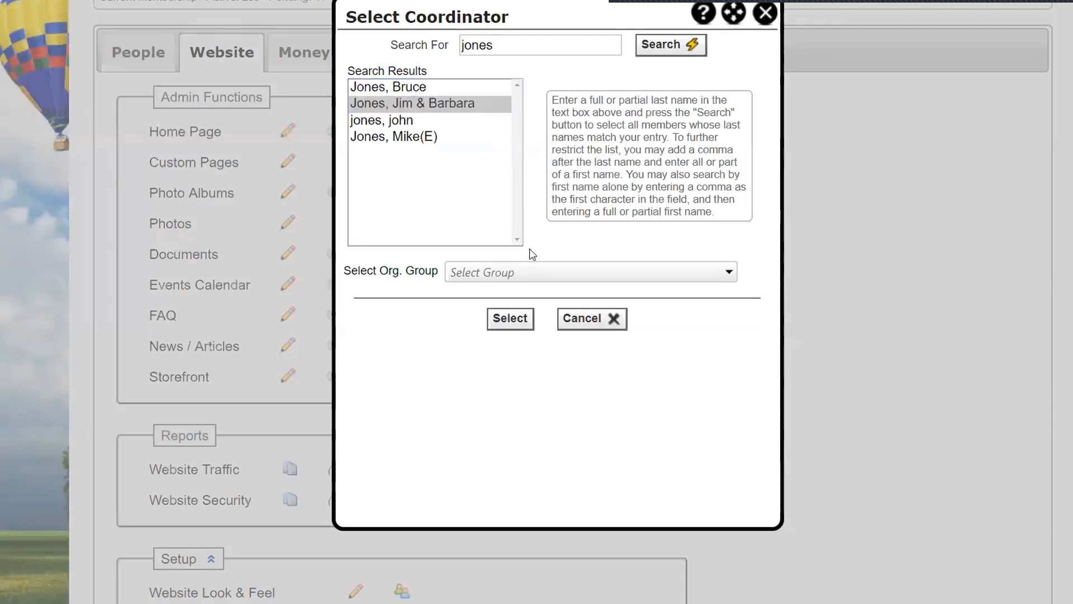
{"action": "left_click", "coordinate": [524, 278]}
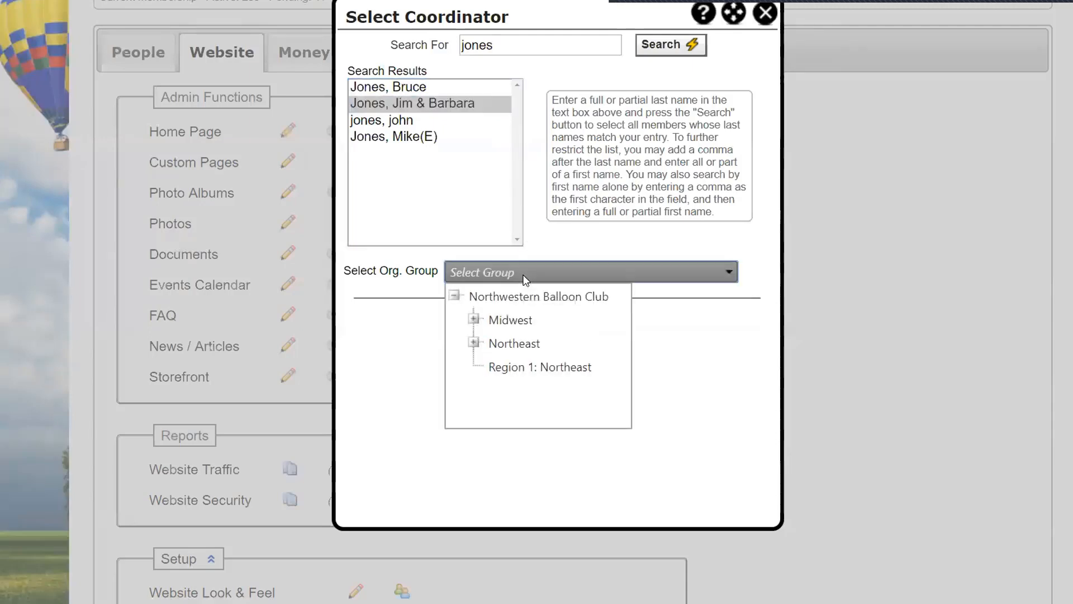
{"action": "left_click", "coordinate": [614, 247]}
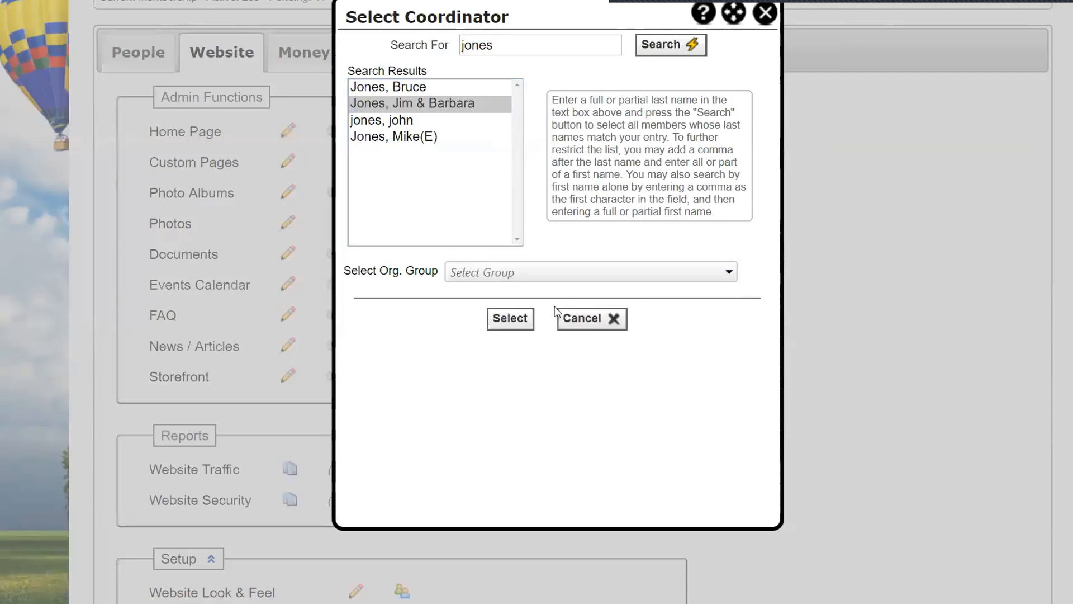
{"action": "left_click", "coordinate": [510, 319]}
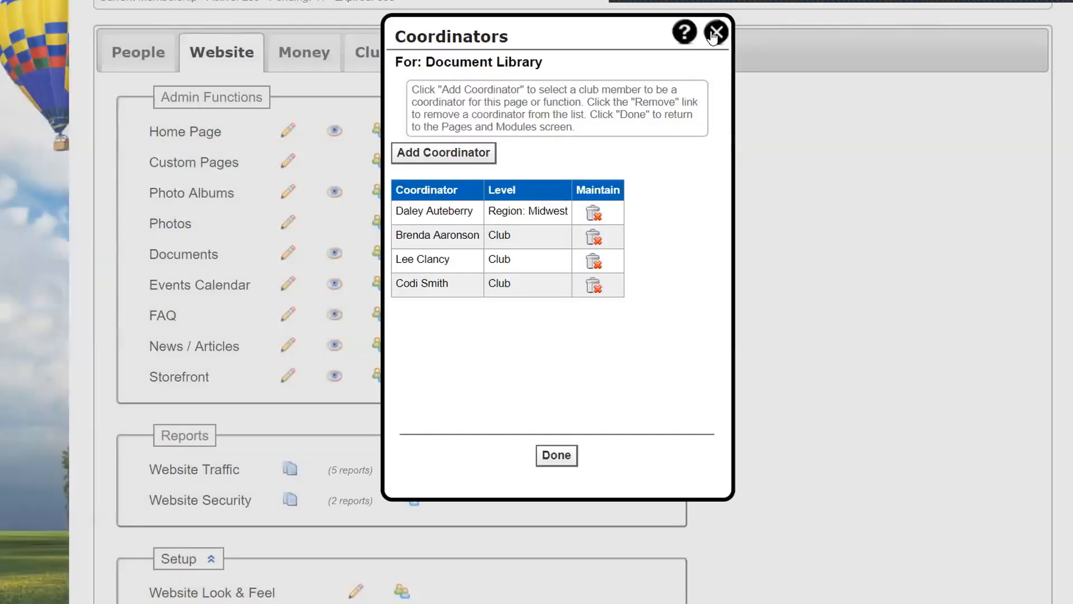
{"action": "left_click", "coordinate": [717, 34]}
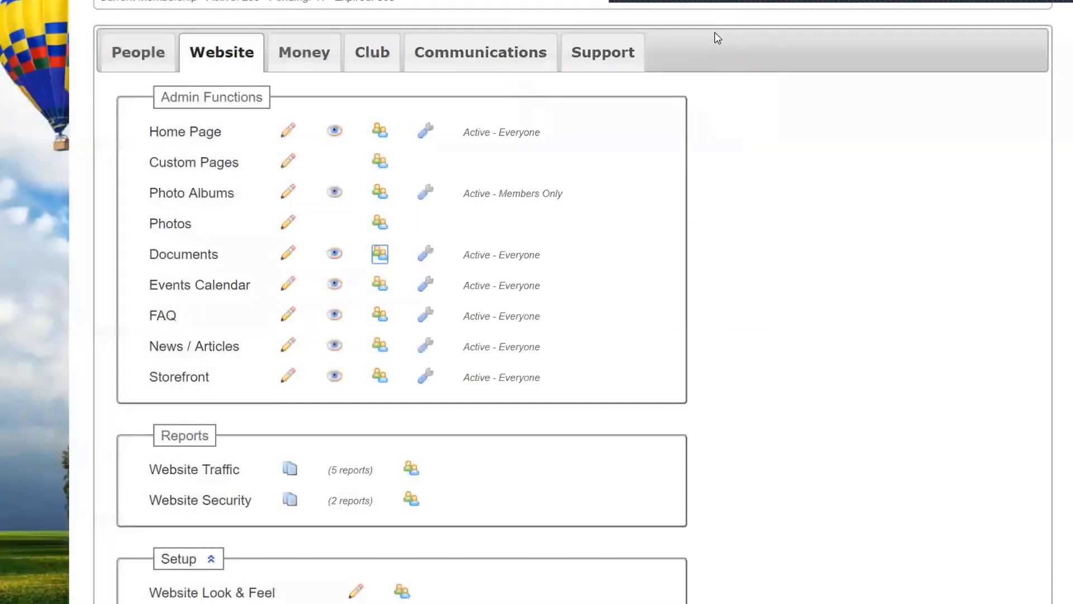
Step: Open the Members Only Documents page and its folder management screen
{"action": "scroll", "coordinate": [816, 265], "scroll_direction": "up", "scroll_amount": 3}
{"action": "scroll", "coordinate": [808, 264], "scroll_direction": "up", "scroll_amount": 3}
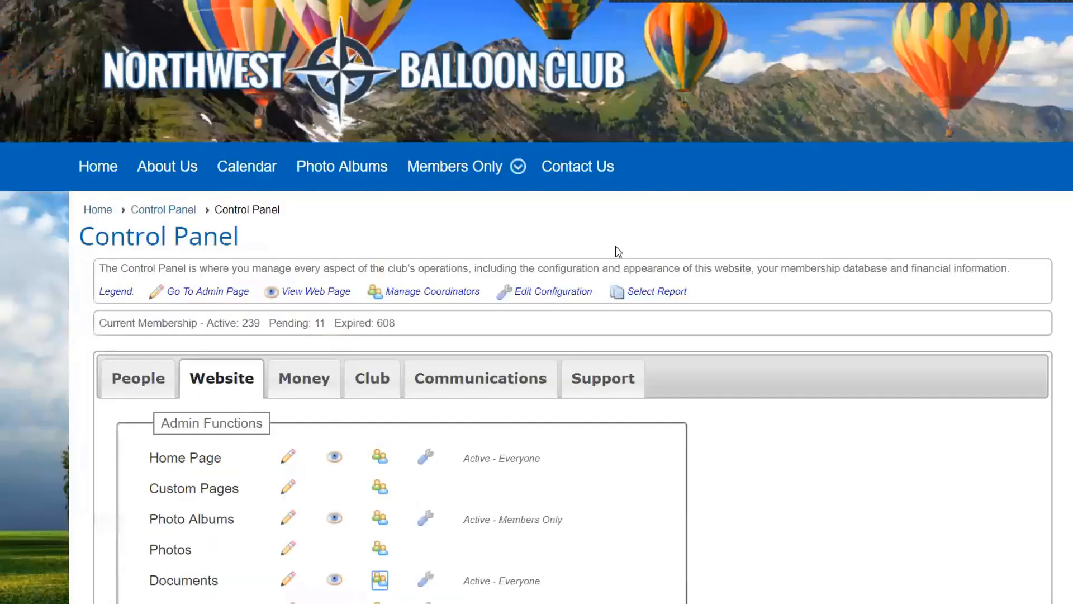
{"action": "mouse_move", "coordinate": [462, 180]}
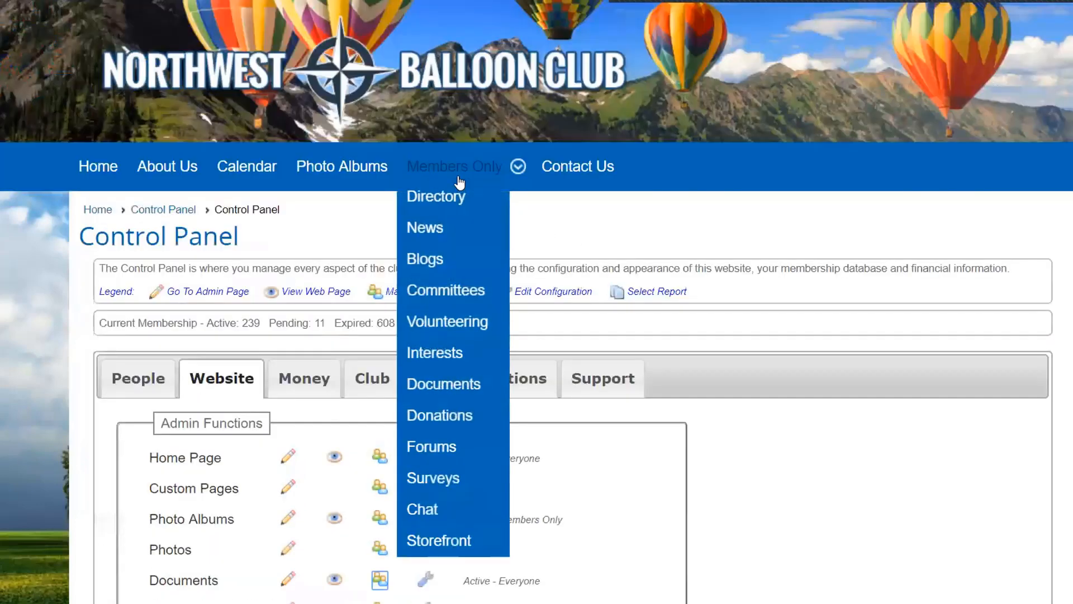
{"action": "left_click", "coordinate": [435, 380]}
{"action": "scroll", "coordinate": [563, 354], "scroll_direction": "down", "scroll_amount": 7}
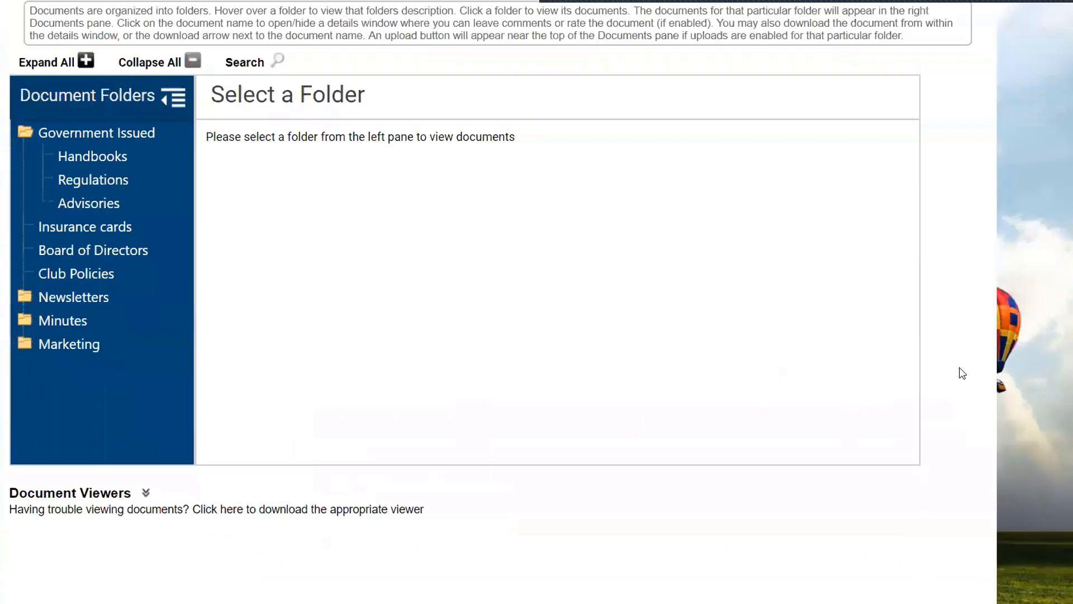
{"action": "mouse_move", "coordinate": [1057, 391]}
{"action": "left_click", "coordinate": [1029, 413]}
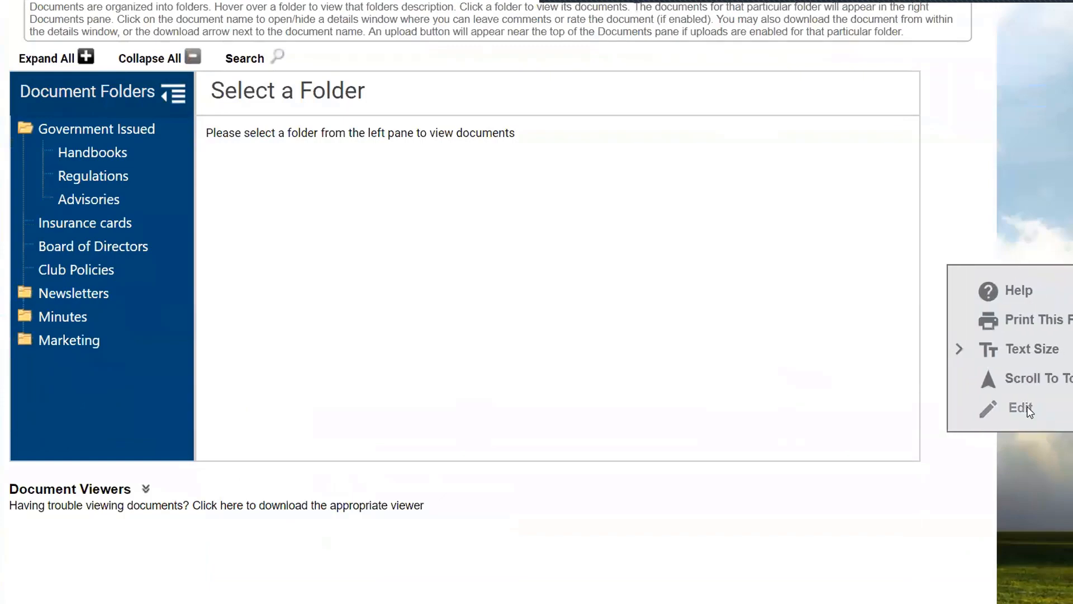
Step: View the documents inside the Club Policies folder, noting the Pending proposal
{"action": "scroll", "coordinate": [753, 380], "scroll_direction": "down", "scroll_amount": 4}
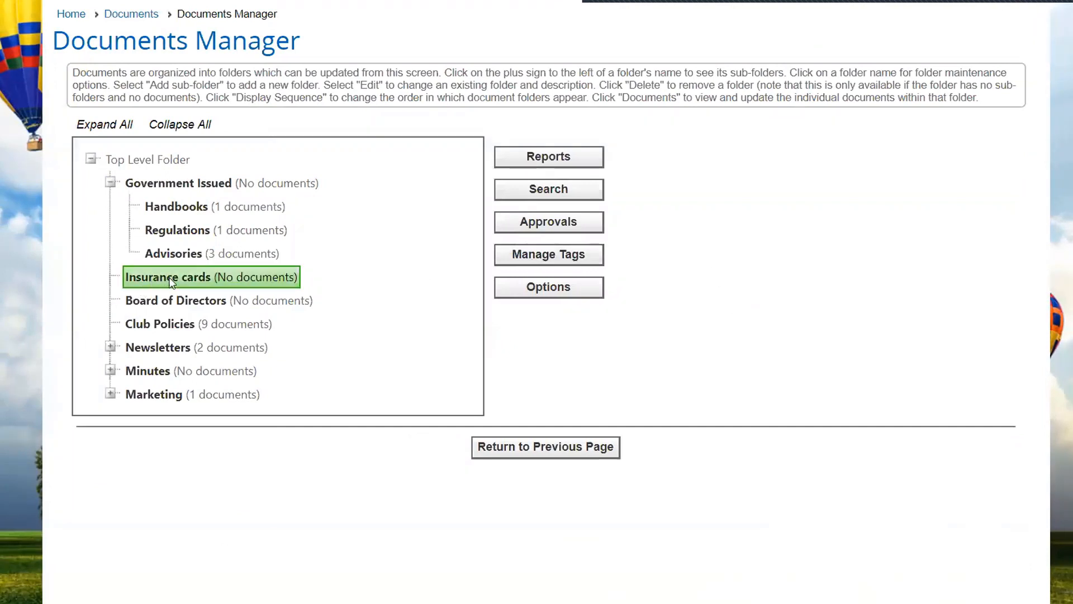
{"action": "left_click", "coordinate": [168, 329]}
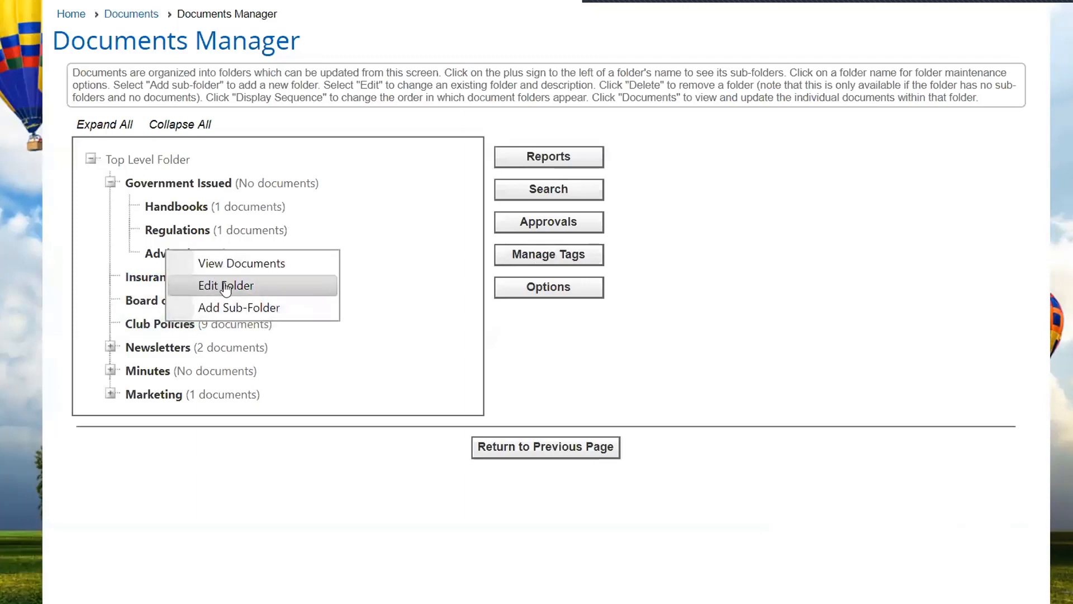
{"action": "left_click", "coordinate": [243, 263]}
{"action": "scroll", "coordinate": [960, 283], "scroll_direction": "down", "scroll_amount": 1}
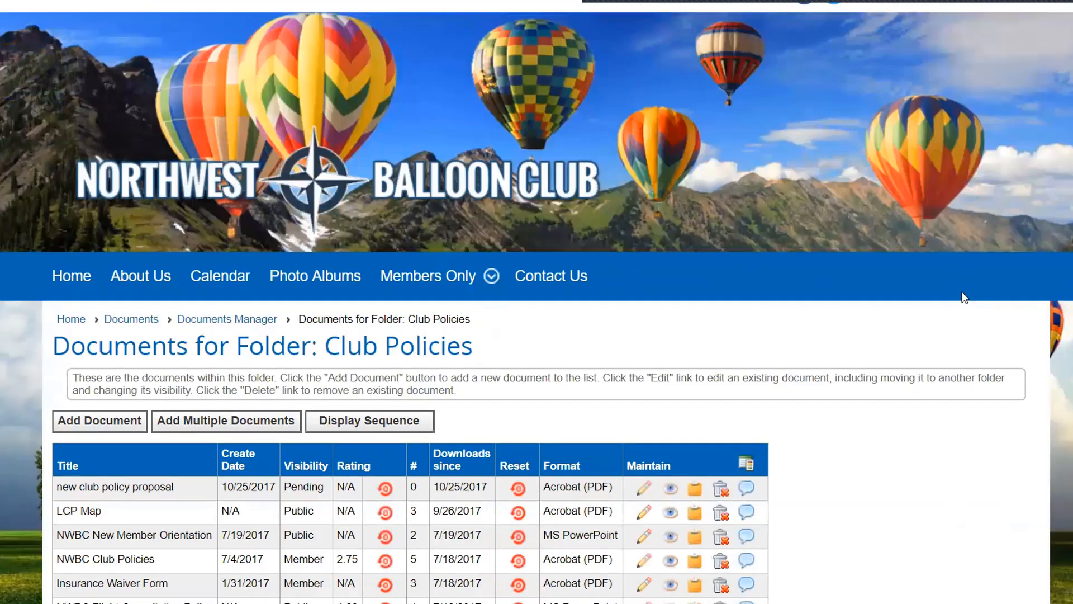
{"action": "scroll", "coordinate": [964, 297], "scroll_direction": "down", "scroll_amount": 5}
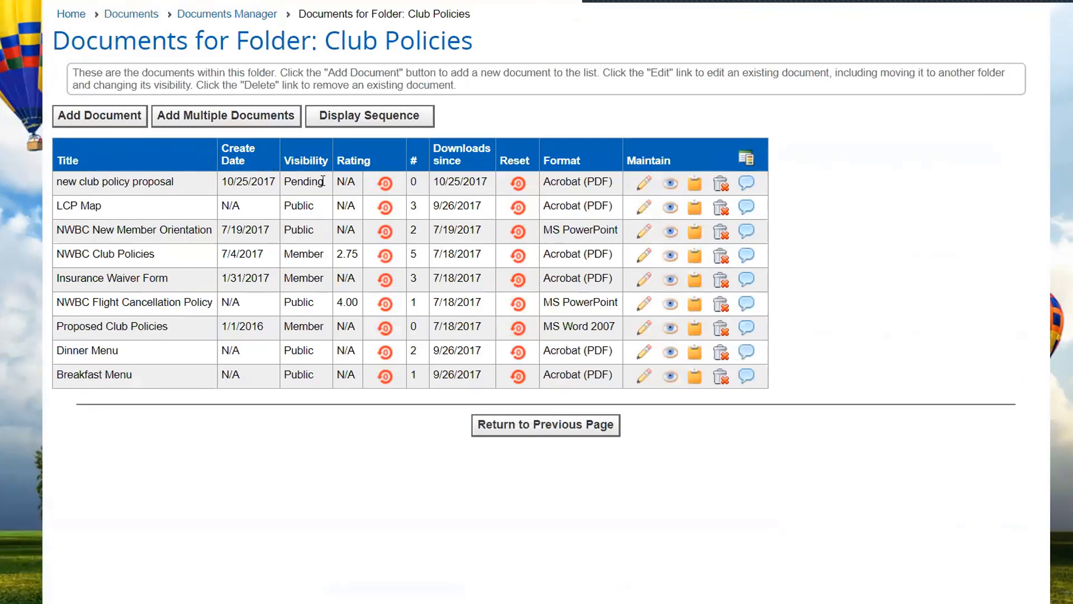
{"action": "left_click_drag", "start_coordinate": [323, 180], "coordinate": [284, 185]}
Step: Retitle 'new club policy proposal' to 'New club policy proposal' and save it
{"action": "left_click", "coordinate": [302, 183]}
{"action": "left_click", "coordinate": [641, 186]}
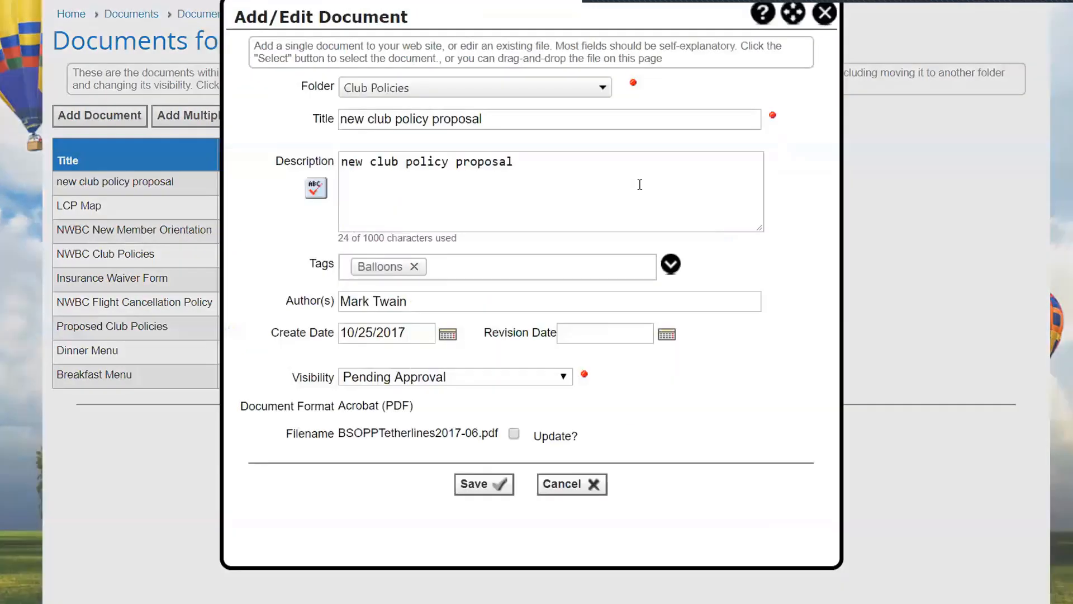
{"action": "left_click", "coordinate": [351, 119]}
{"action": "key", "text": "BackSpace"}
{"action": "type", "text": "N"}
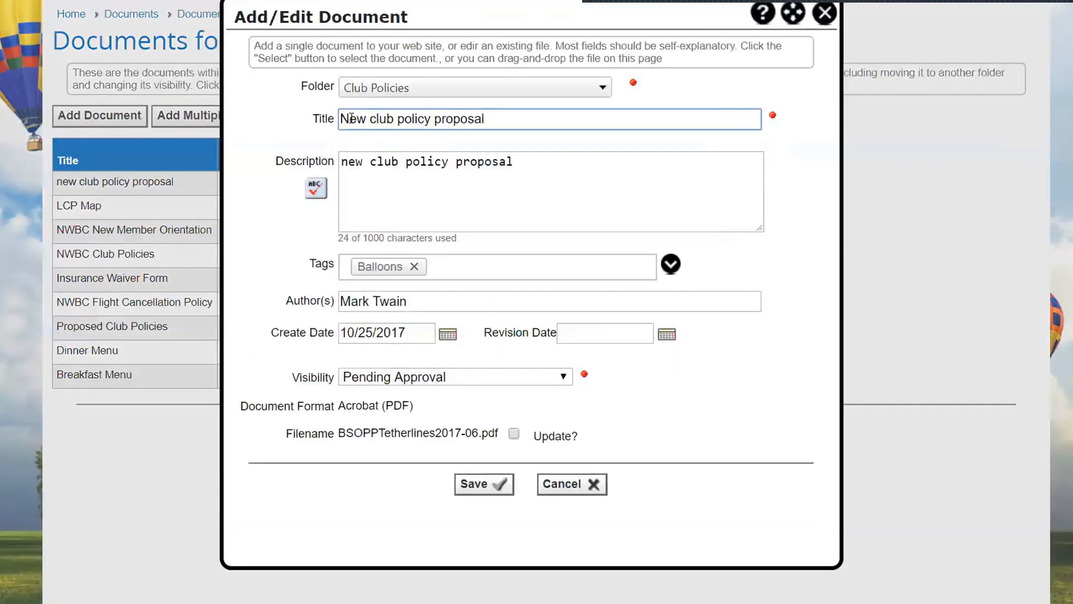
{"action": "left_click", "coordinate": [397, 125]}
{"action": "left_click", "coordinate": [487, 484]}
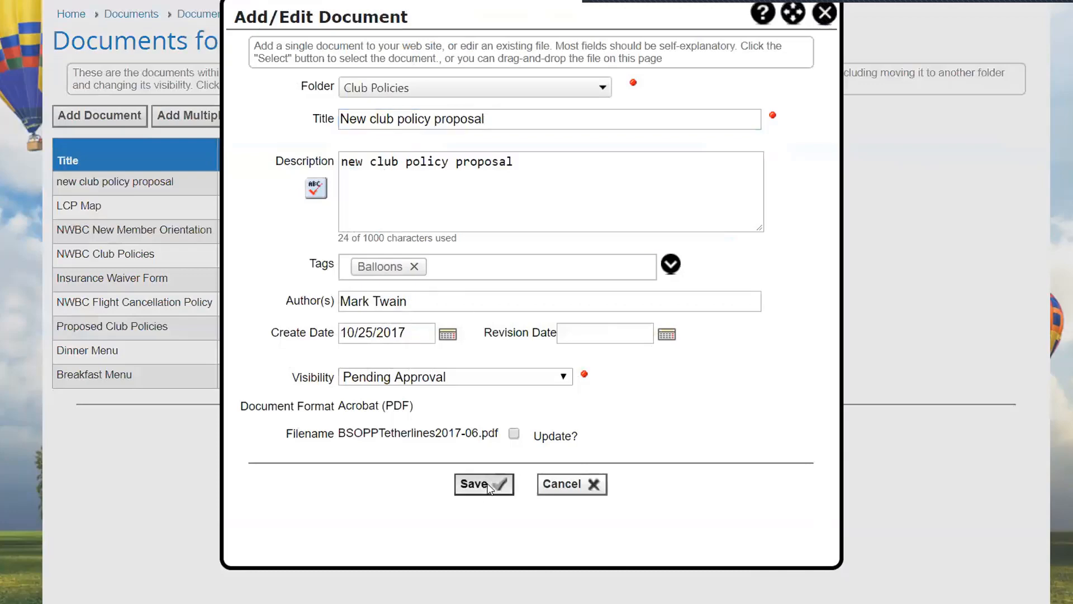
{"action": "left_click", "coordinate": [524, 372]}
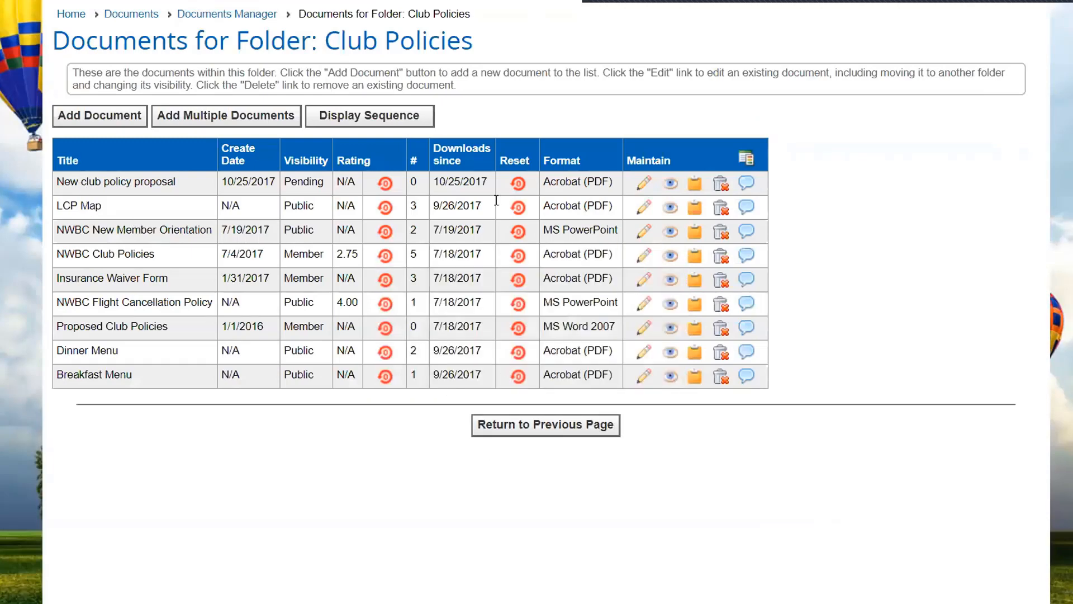
{"action": "left_click", "coordinate": [671, 185]}
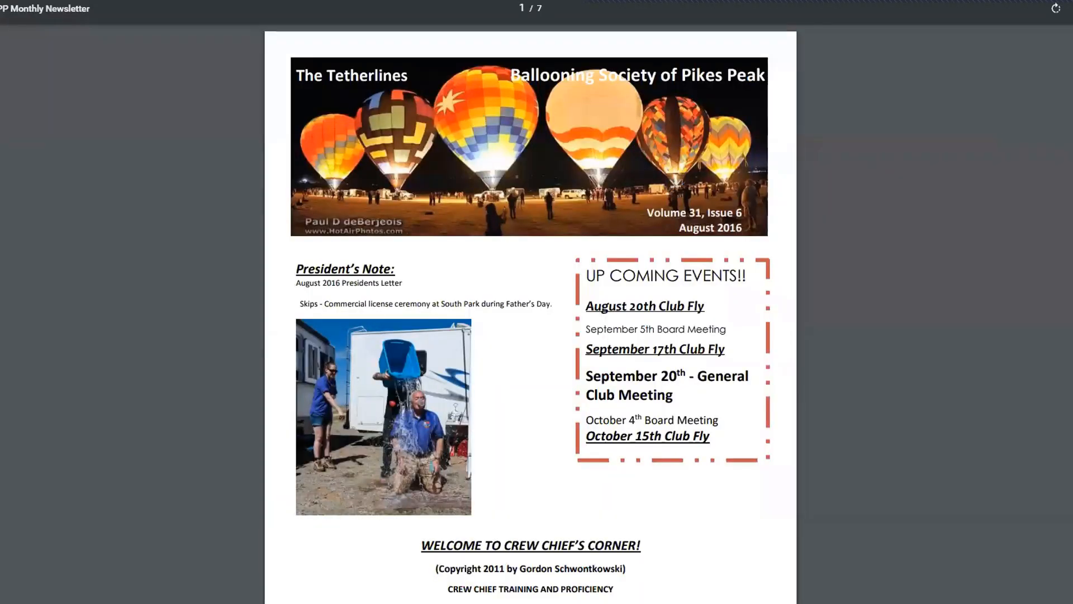
{"action": "key", "text": "ctrl+w"}
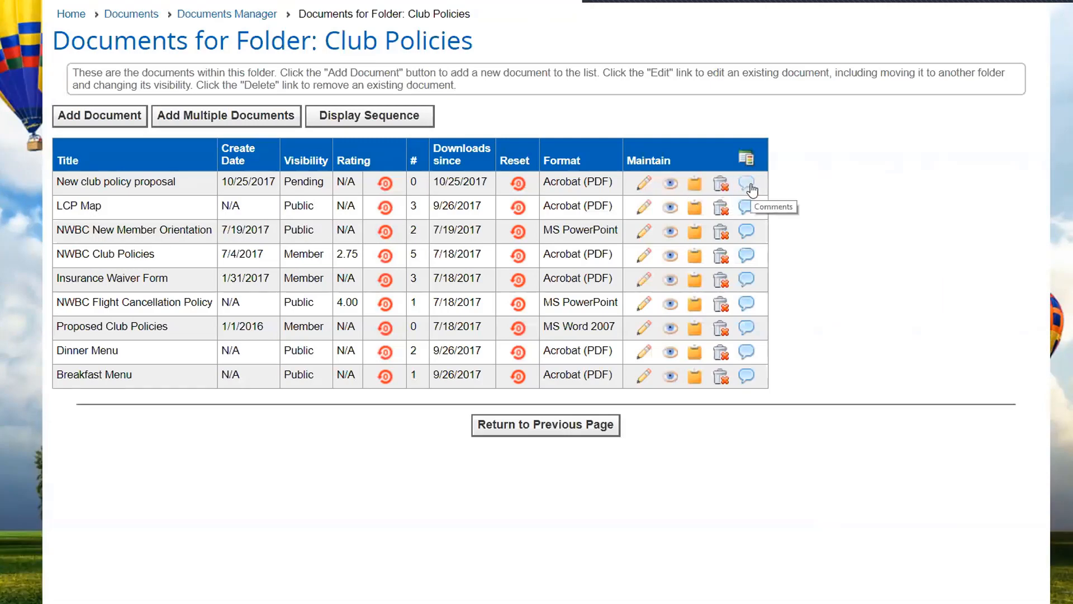
Step: Read the NWBC Club Policies document's comments, then close them
{"action": "left_click", "coordinate": [748, 253]}
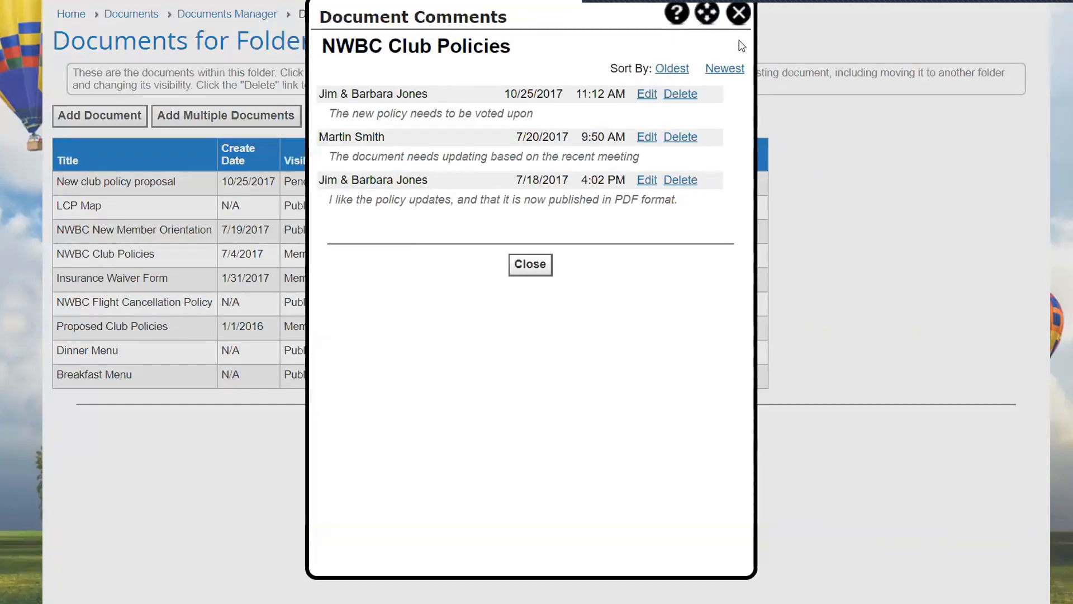
{"action": "left_click", "coordinate": [738, 12]}
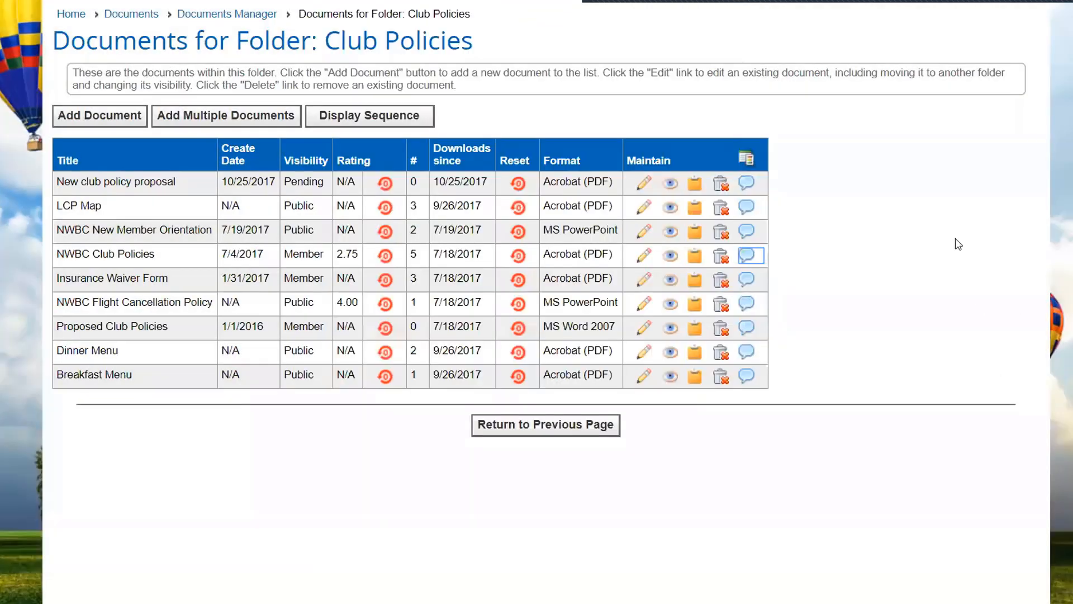
Step: Move NWBC Club Policies to the top of the folder's display sequence and save
{"action": "scroll", "coordinate": [1002, 250], "scroll_direction": "up", "scroll_amount": 1}
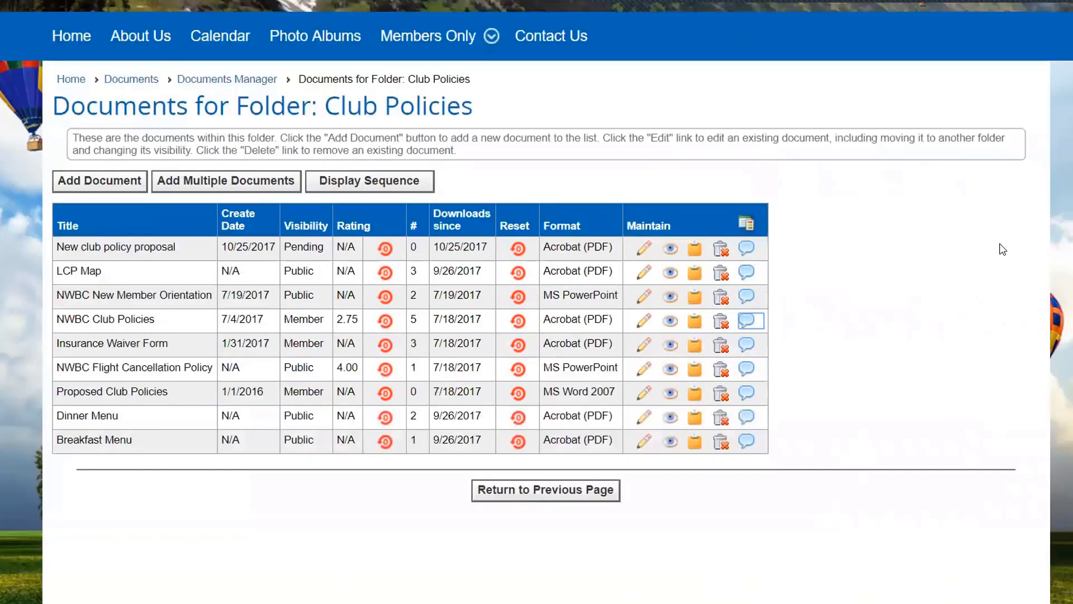
{"action": "left_click", "coordinate": [90, 178]}
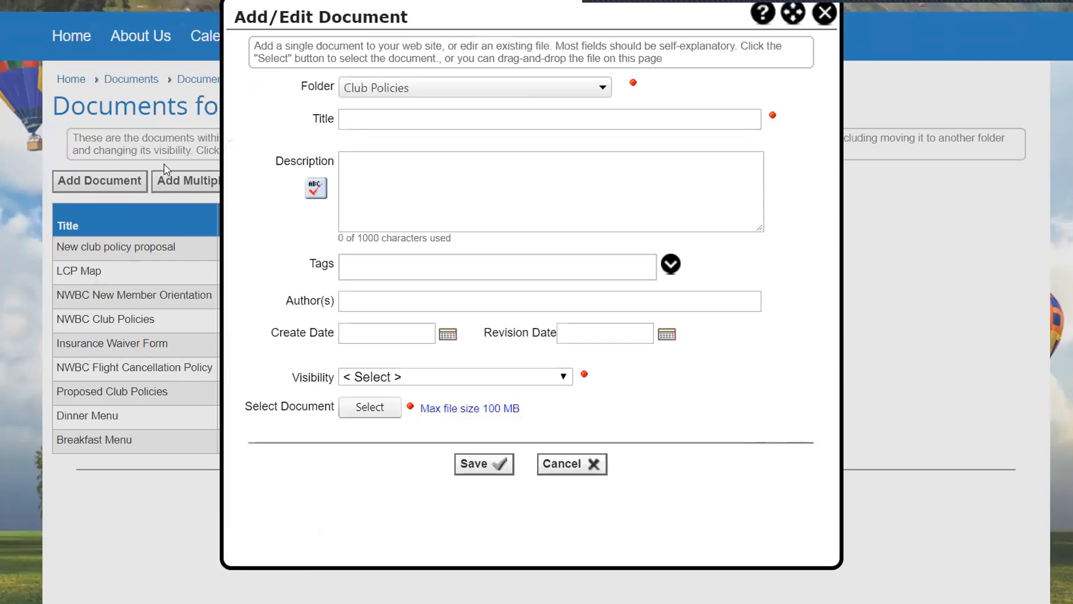
{"action": "left_click", "coordinate": [824, 16]}
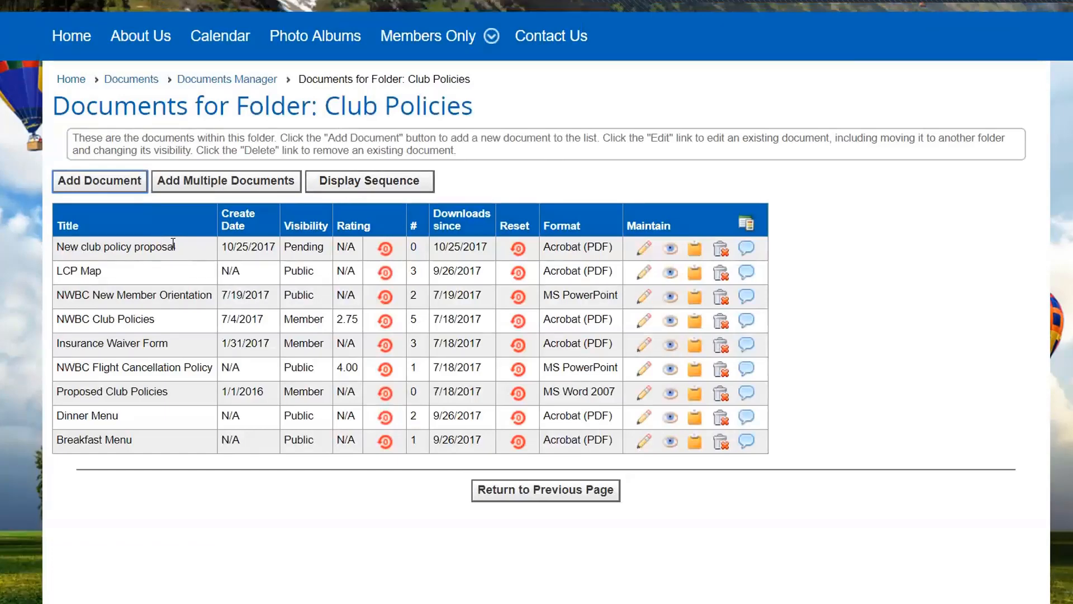
{"action": "left_click", "coordinate": [354, 183]}
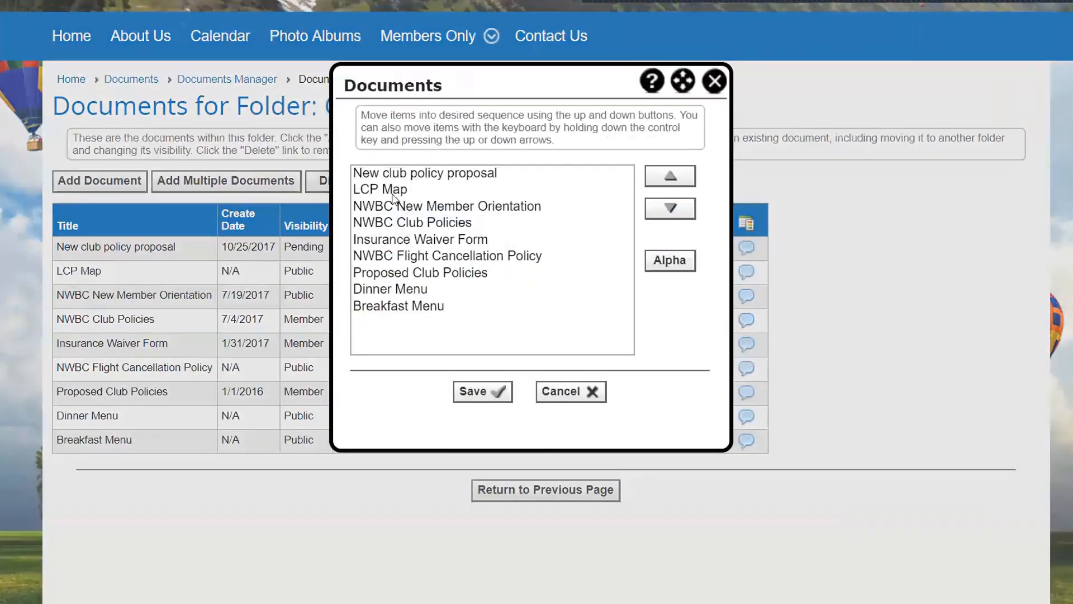
{"action": "left_click", "coordinate": [414, 222]}
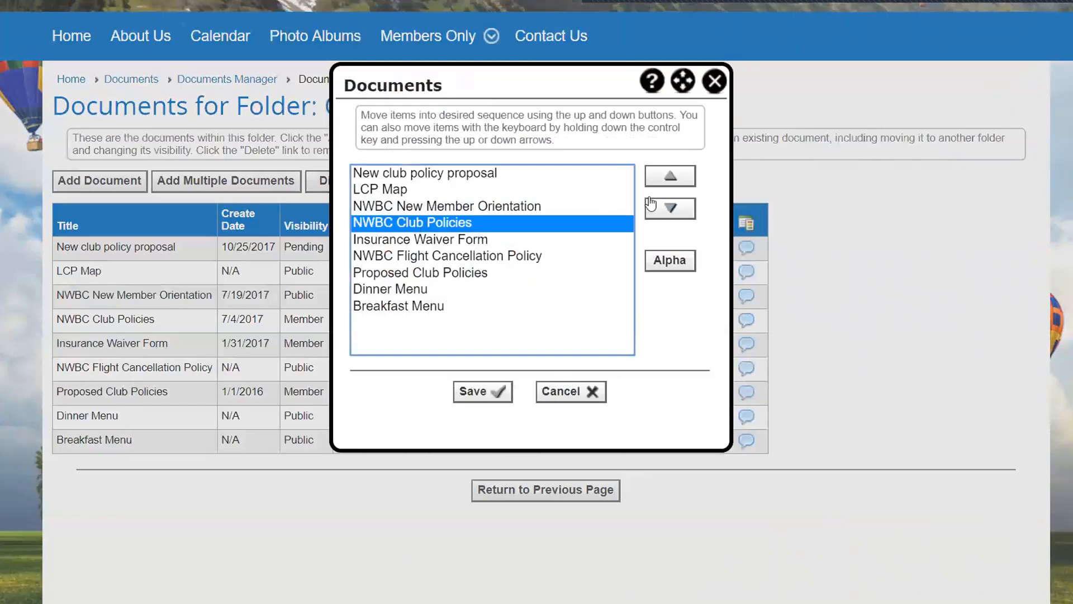
{"action": "left_click", "coordinate": [668, 177]}
{"action": "left_click", "coordinate": [668, 176]}
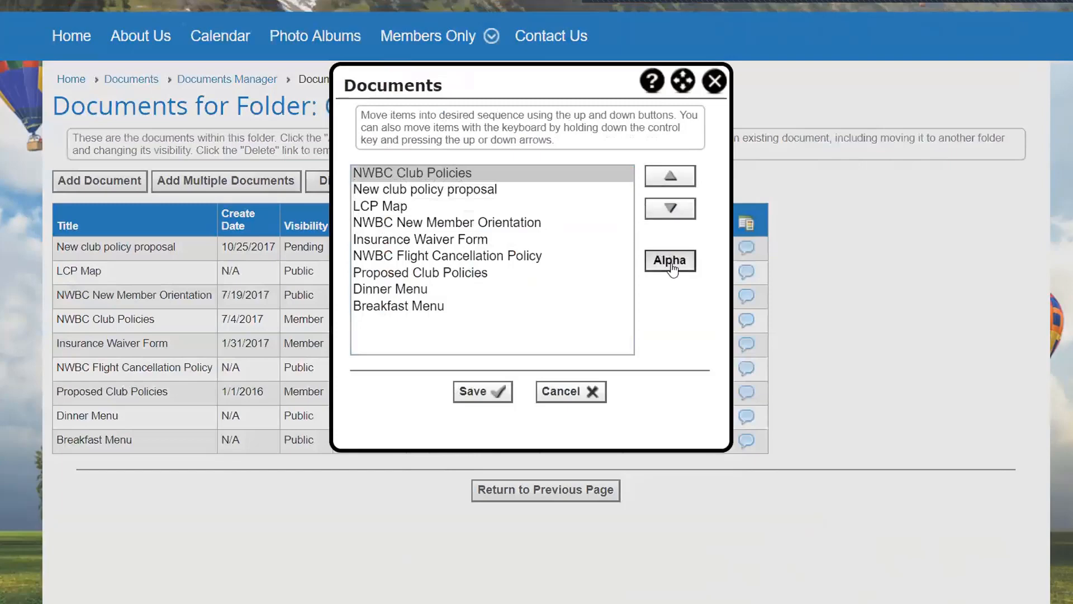
{"action": "left_click", "coordinate": [489, 392]}
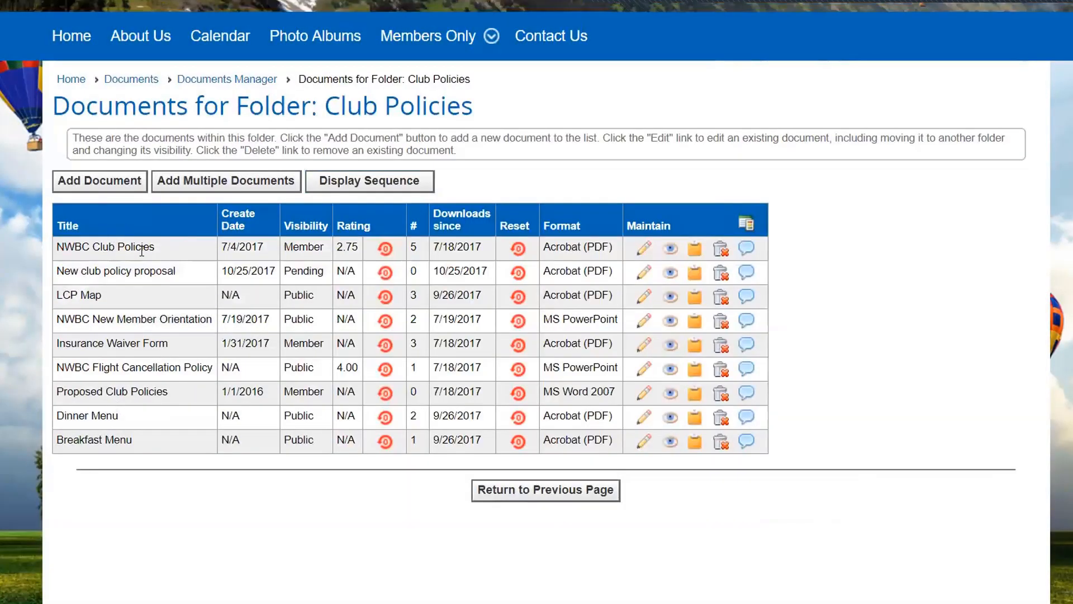
{"action": "left_click", "coordinate": [234, 86]}
Step: Open the documents awaiting approval and tick New club policy proposal
{"action": "scroll", "coordinate": [734, 360], "scroll_direction": "down", "scroll_amount": 1}
{"action": "scroll", "coordinate": [734, 361], "scroll_direction": "down", "scroll_amount": 3}
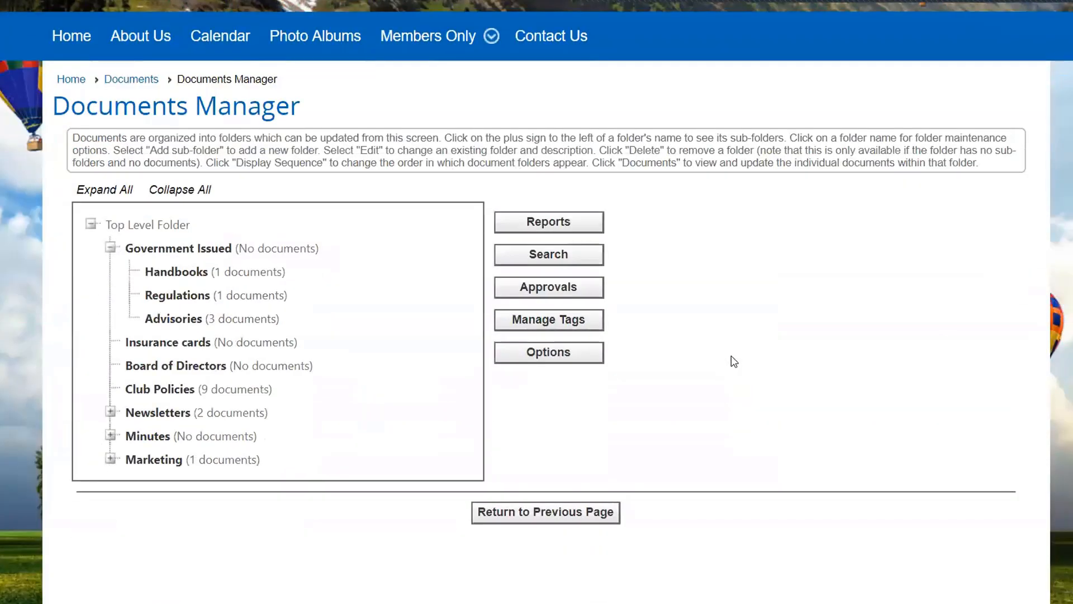
{"action": "left_click", "coordinate": [547, 291]}
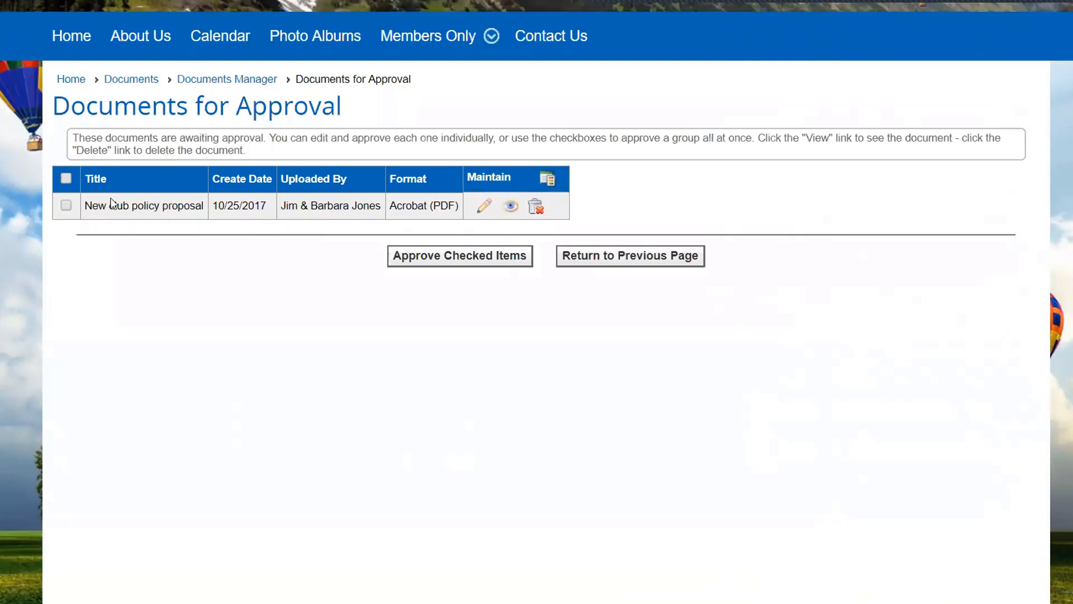
{"action": "left_click", "coordinate": [65, 206]}
Step: Approve the checked New club policy proposal document
{"action": "left_click", "coordinate": [431, 259]}
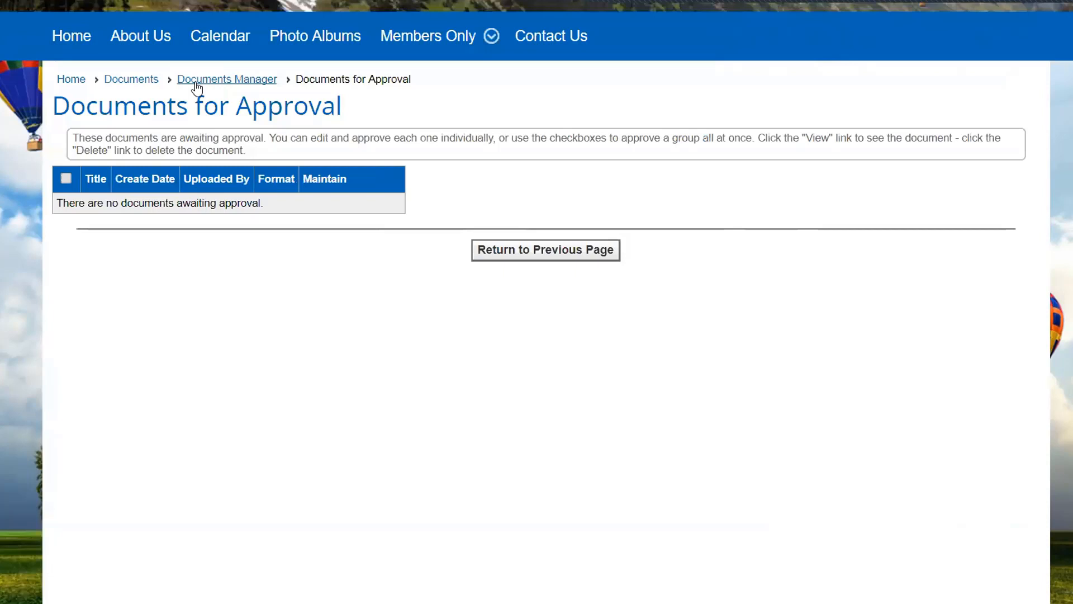
Step: Start a new sub-folder under Government Issued in the Documents Manager folder tree
{"action": "left_click", "coordinate": [234, 79]}
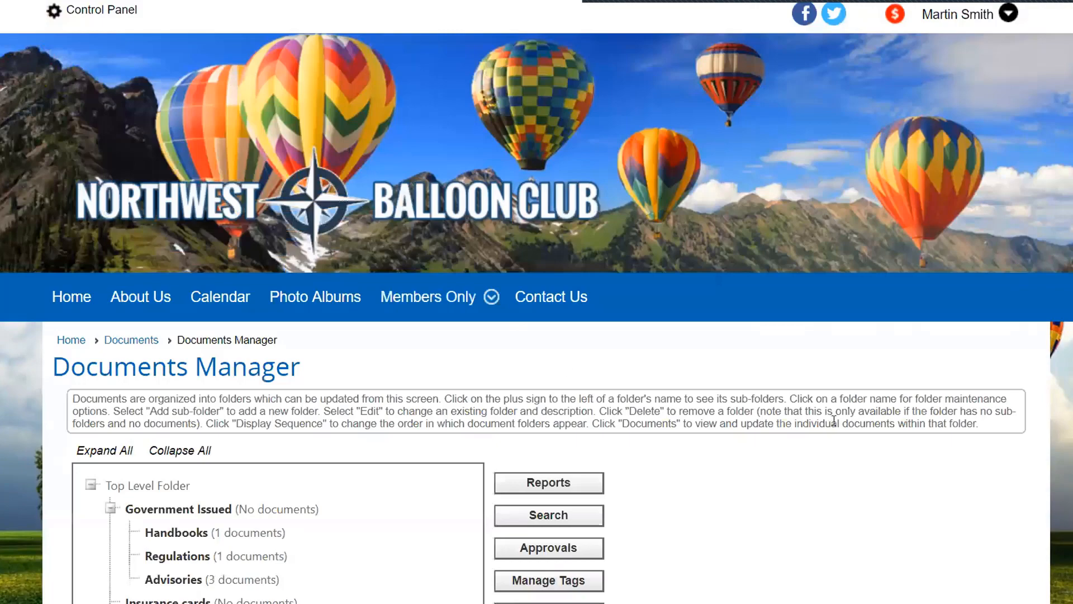
{"action": "scroll", "coordinate": [833, 425], "scroll_direction": "down", "scroll_amount": 3}
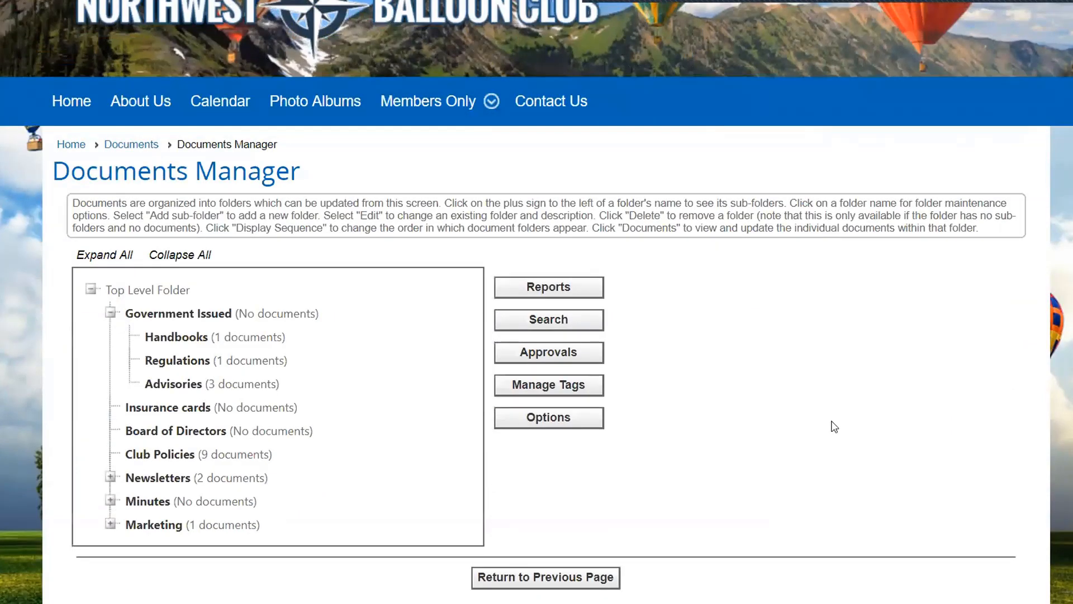
{"action": "scroll", "coordinate": [832, 427], "scroll_direction": "down", "scroll_amount": 2}
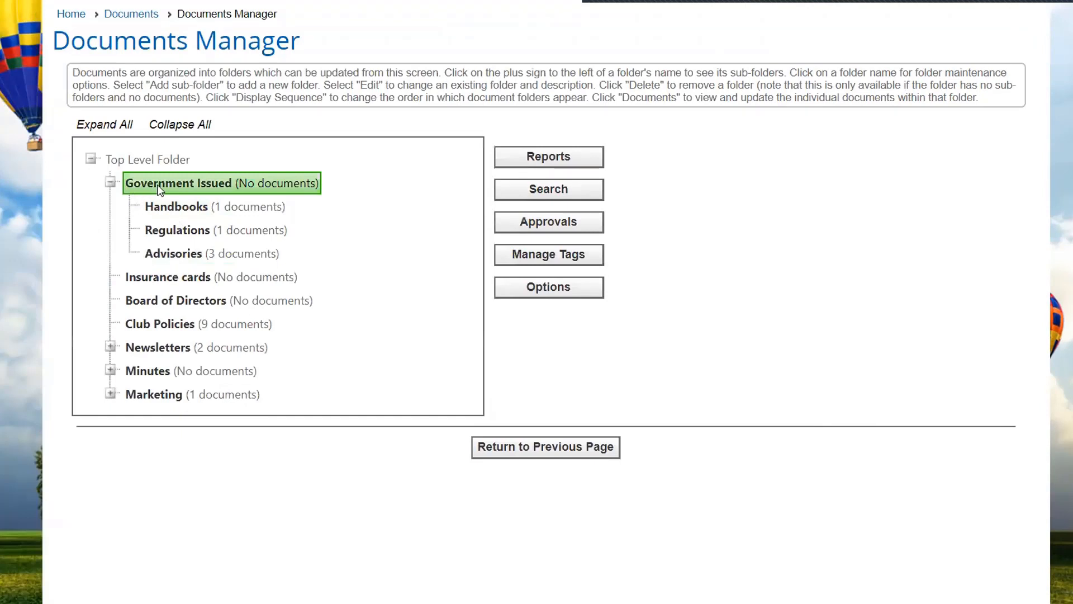
{"action": "left_click", "coordinate": [159, 189]}
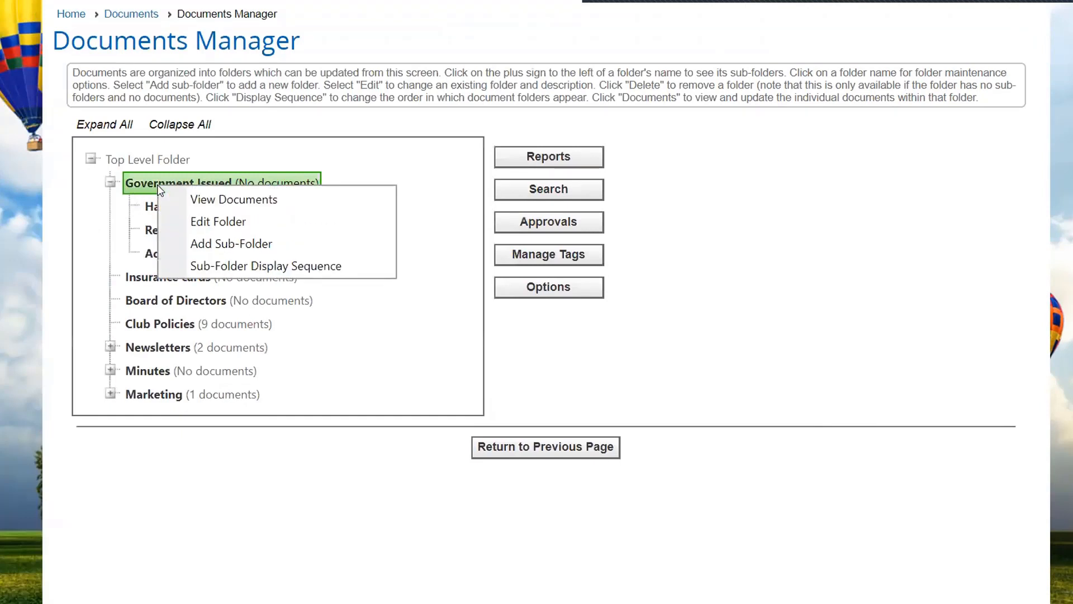
{"action": "left_click", "coordinate": [225, 246]}
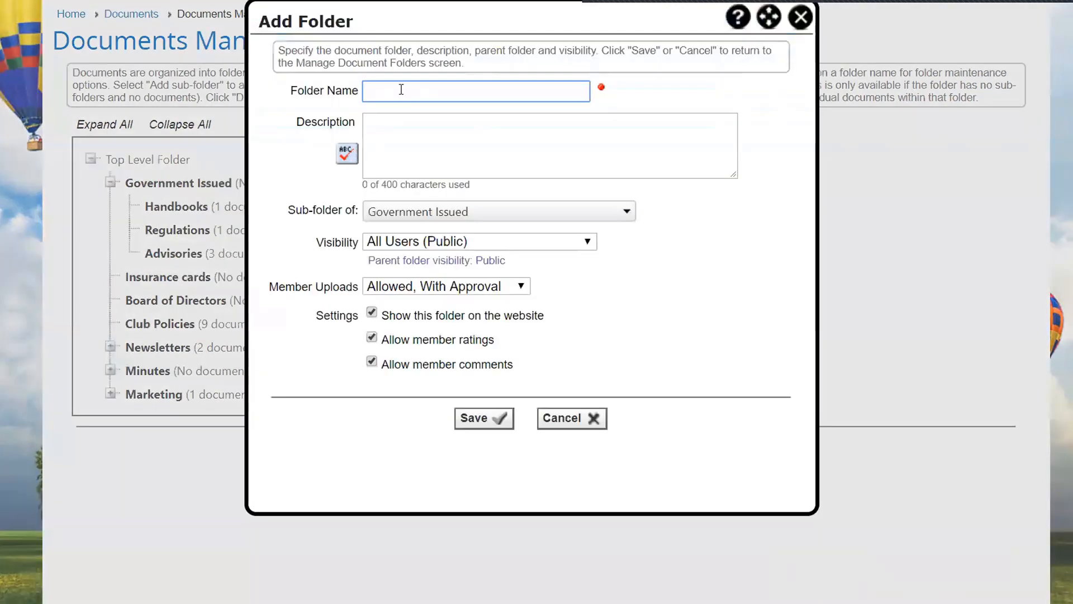
Step: Name it 'Alerts', describe it as 'Government alerts', keep All Users (Public) visibility, and save
{"action": "type", "text": "Alerts"}
{"action": "left_click", "coordinate": [370, 137]}
{"action": "type", "text": "Governm"}
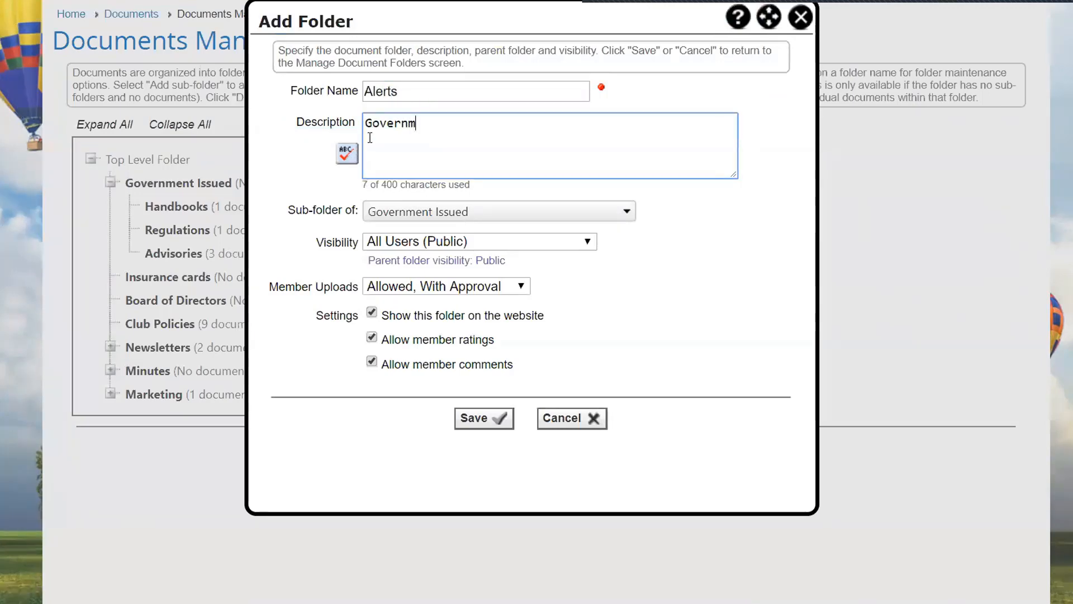
{"action": "type", "text": "ent a"}
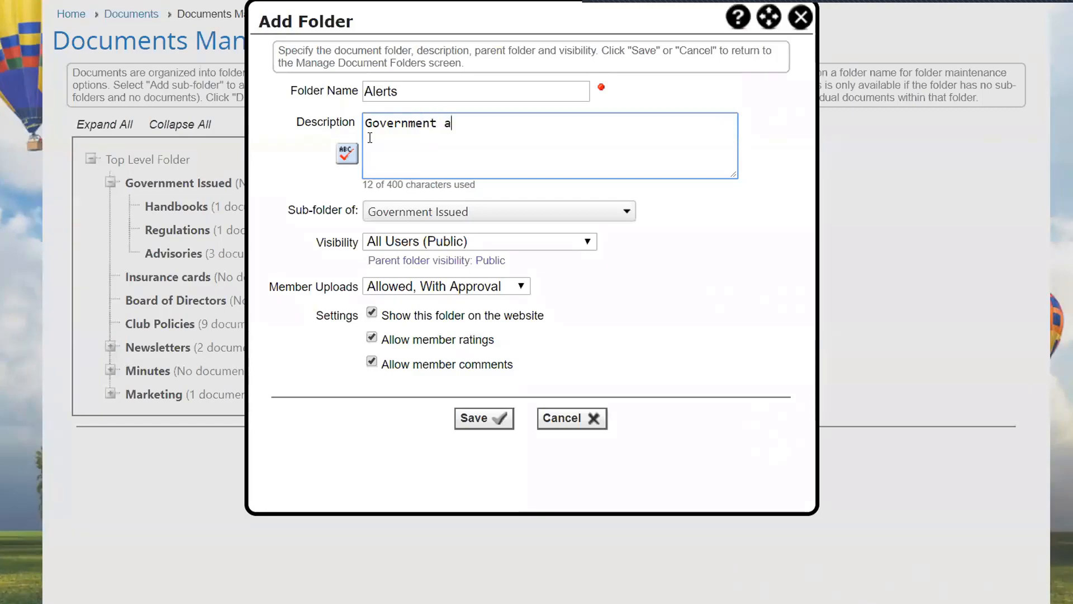
{"action": "type", "text": "lerts"}
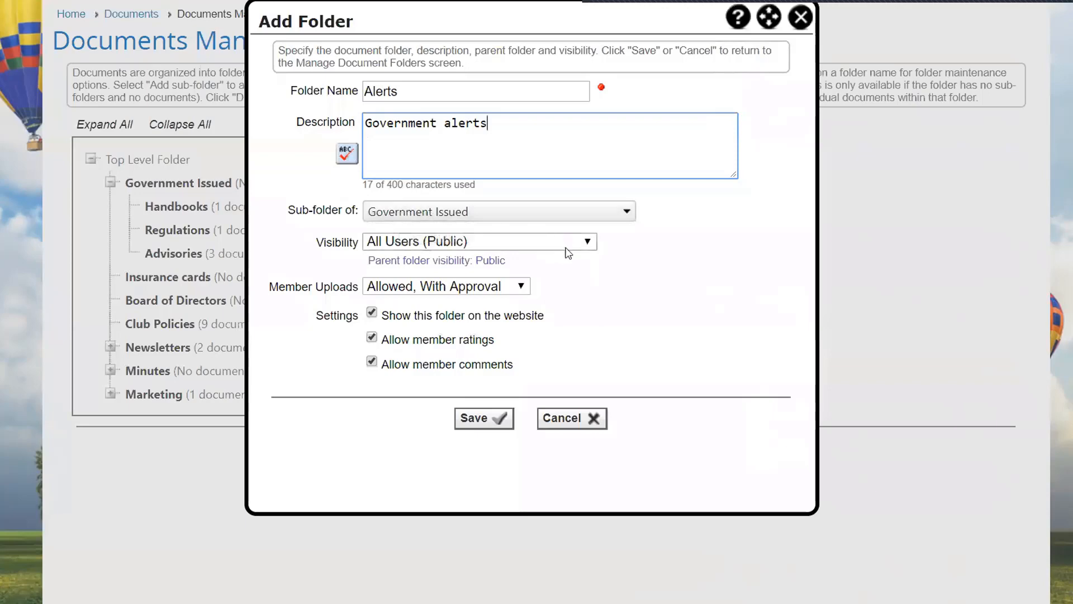
{"action": "left_click", "coordinate": [588, 243]}
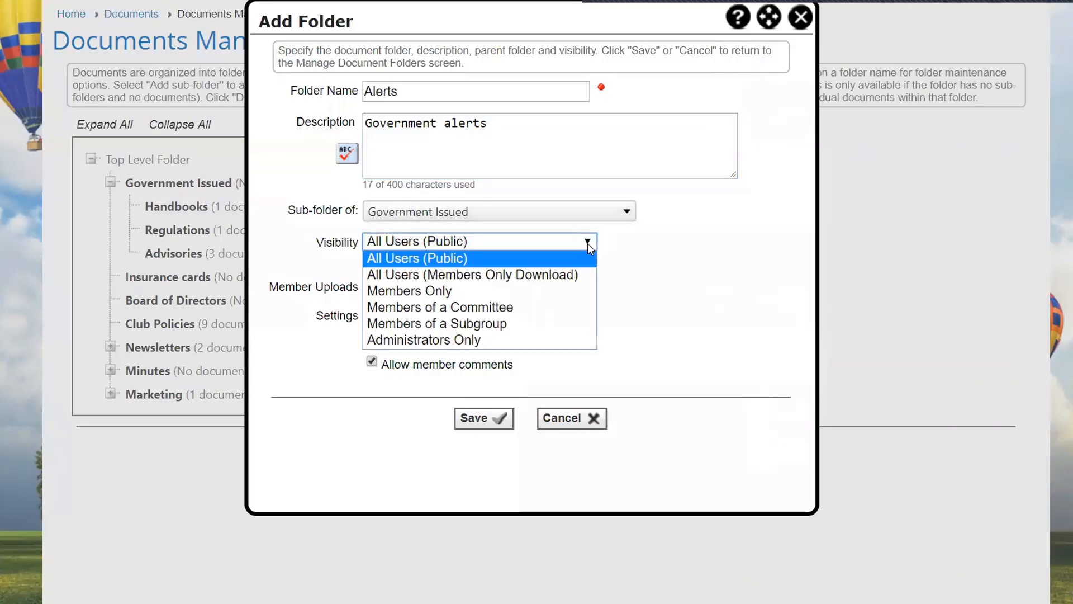
{"action": "left_click", "coordinate": [652, 266]}
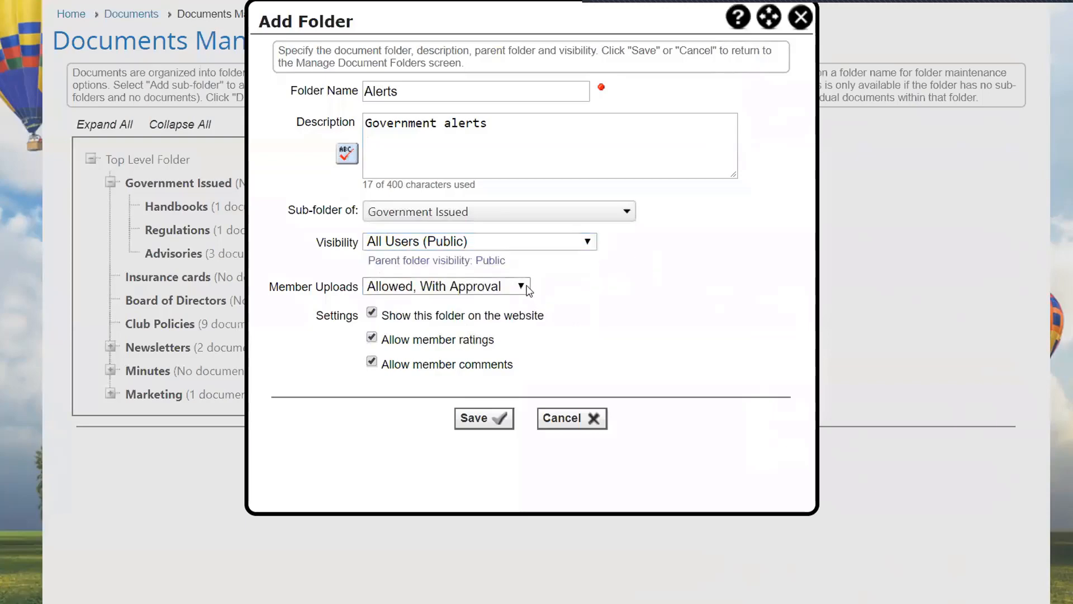
{"action": "left_click", "coordinate": [485, 423]}
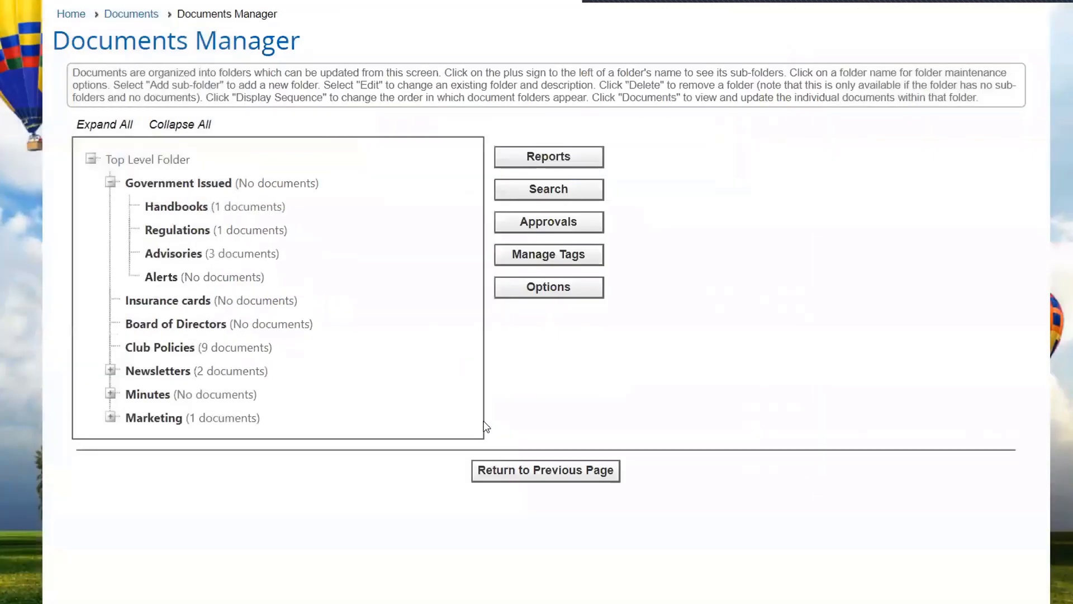
Step: Open the Alerts folder's document list and start adding multiple documents
{"action": "left_click", "coordinate": [174, 282]}
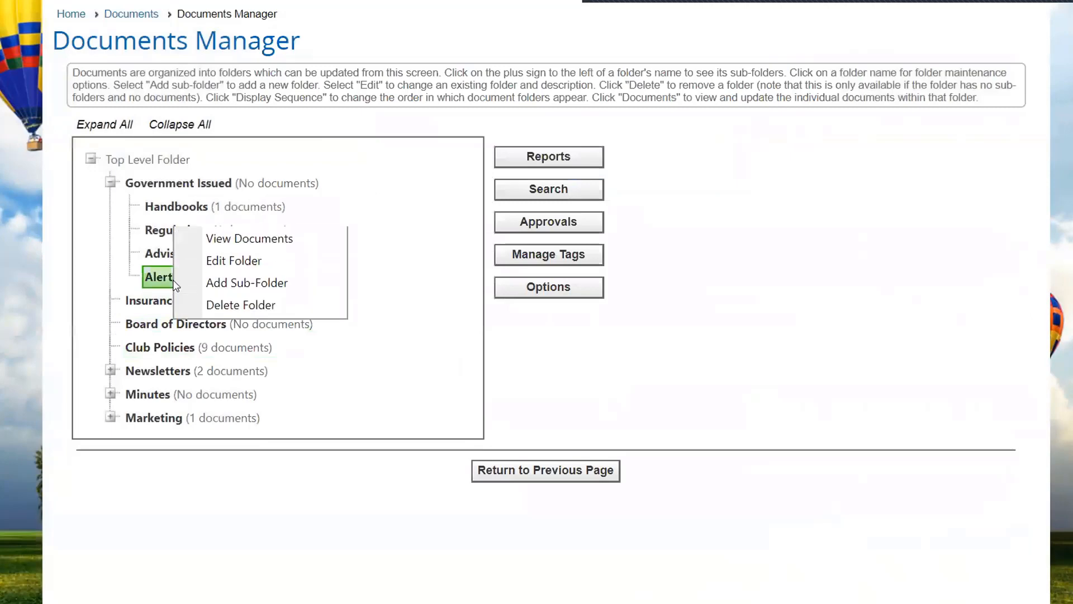
{"action": "left_click", "coordinate": [253, 241]}
{"action": "scroll", "coordinate": [736, 438], "scroll_direction": "down", "scroll_amount": 6}
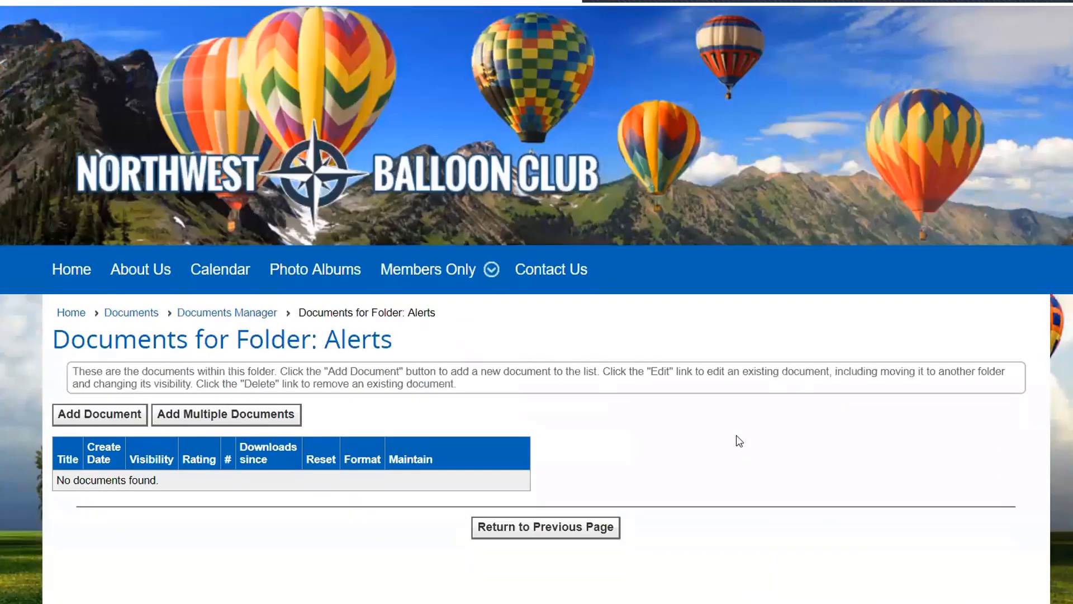
{"action": "scroll", "coordinate": [735, 438], "scroll_direction": "up", "scroll_amount": 1}
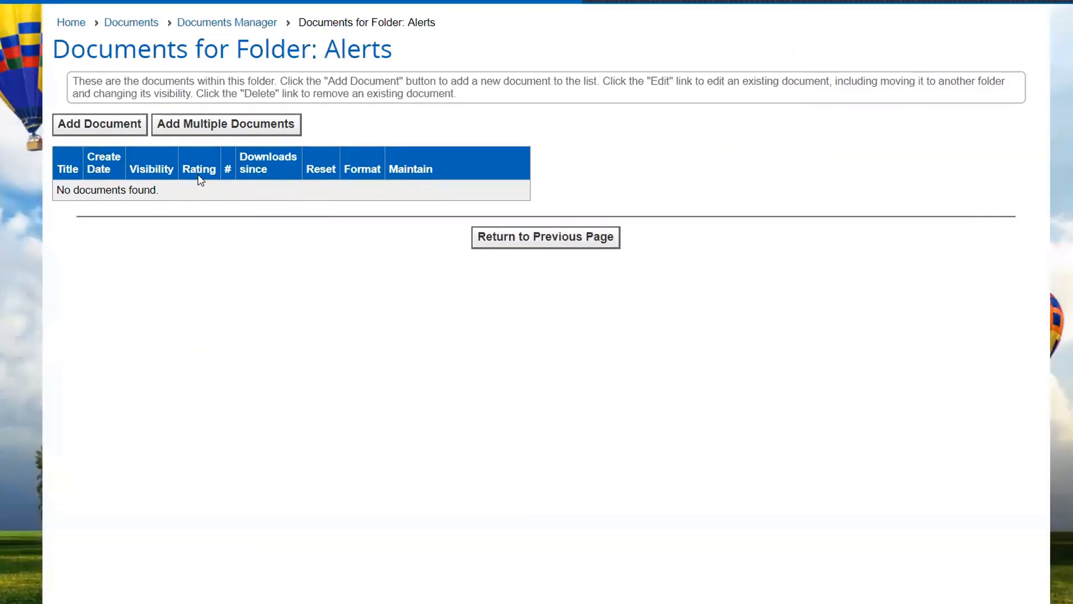
{"action": "left_click", "coordinate": [218, 129]}
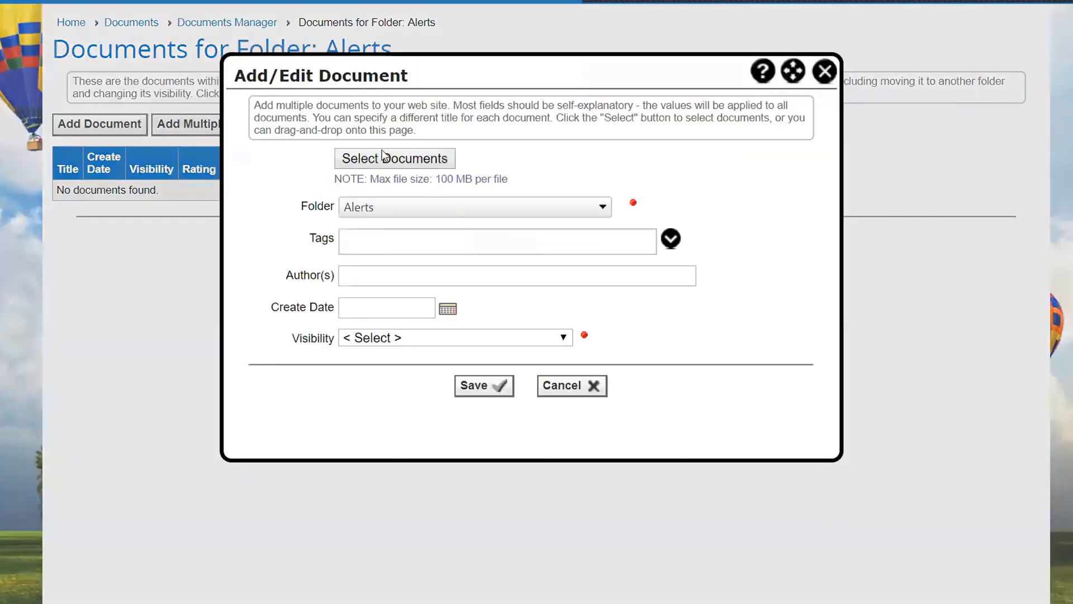
Step: Select FARs & regulations C2014 - Copy.ppt, FARs & regulations C2014.ppt and NWBC Flight Cancellation Policy - Copy.ppt
{"action": "left_click", "coordinate": [407, 161]}
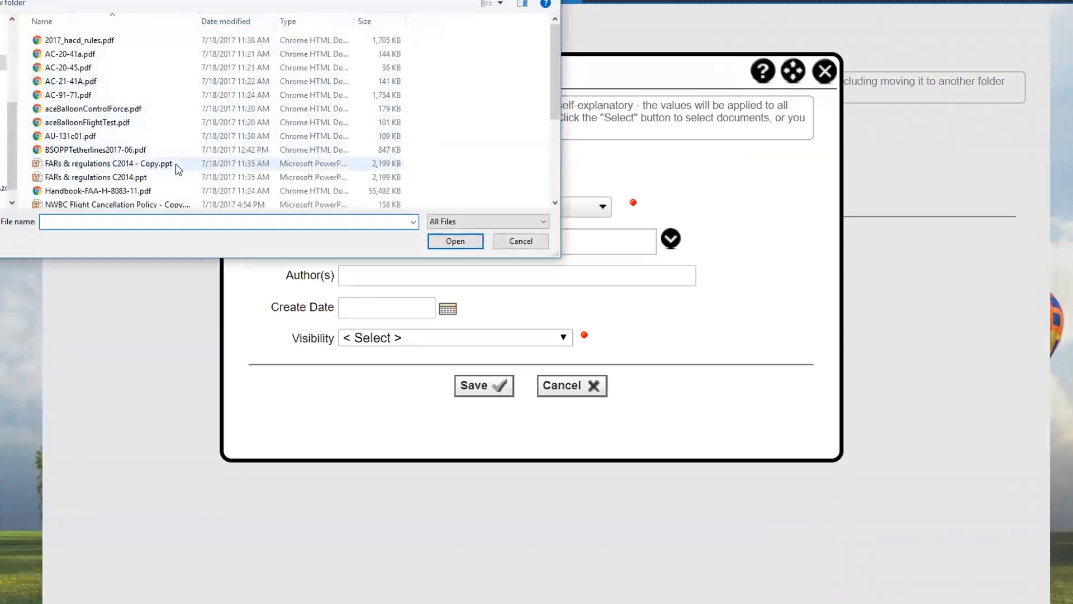
{"action": "left_click", "coordinate": [73, 165]}
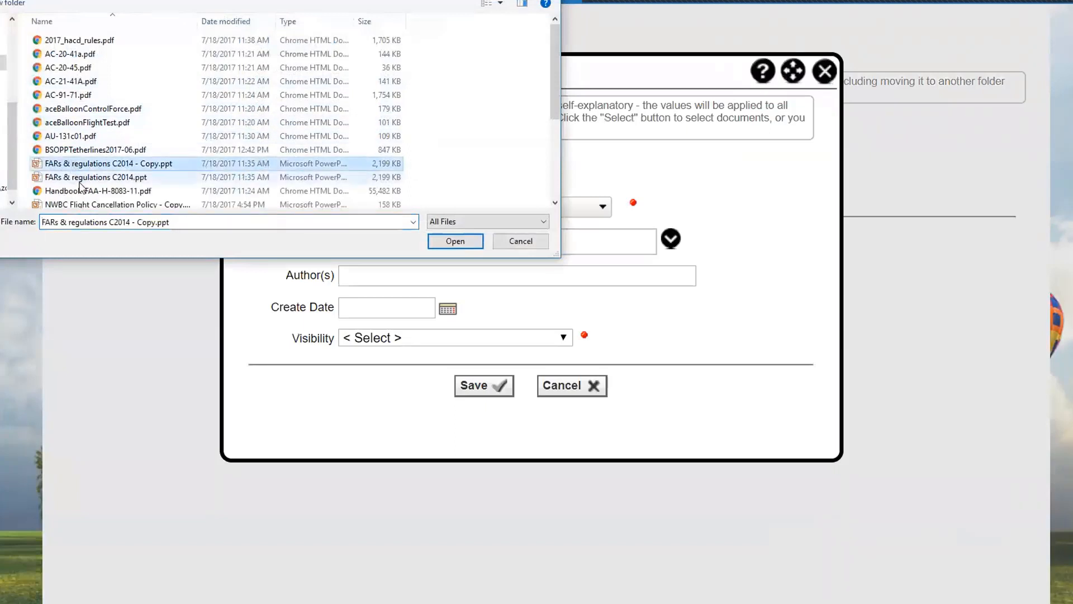
{"action": "left_click", "coordinate": [77, 179], "text": "ctrl"}
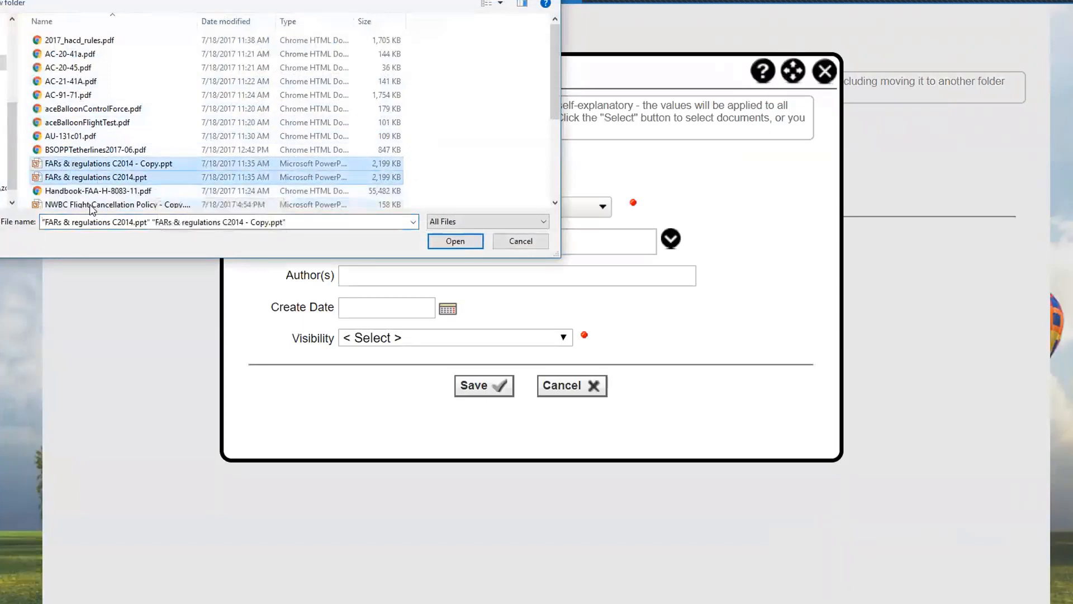
{"action": "left_click", "coordinate": [108, 206], "text": "ctrl"}
{"action": "scroll", "coordinate": [110, 149], "scroll_direction": "down", "scroll_amount": 3}
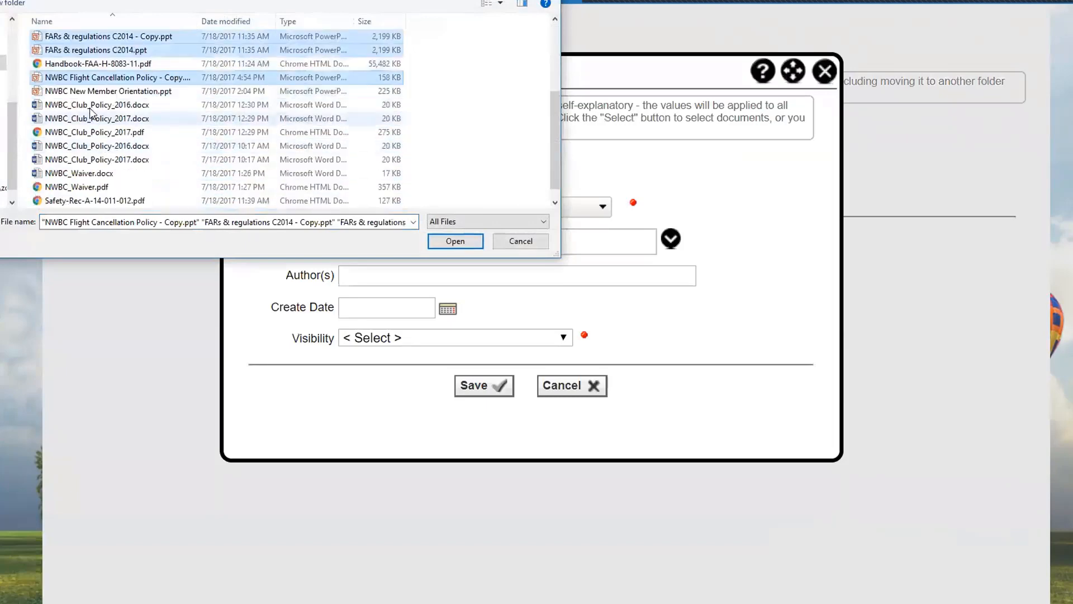
{"action": "scroll", "coordinate": [210, 129], "scroll_direction": "up", "scroll_amount": 1}
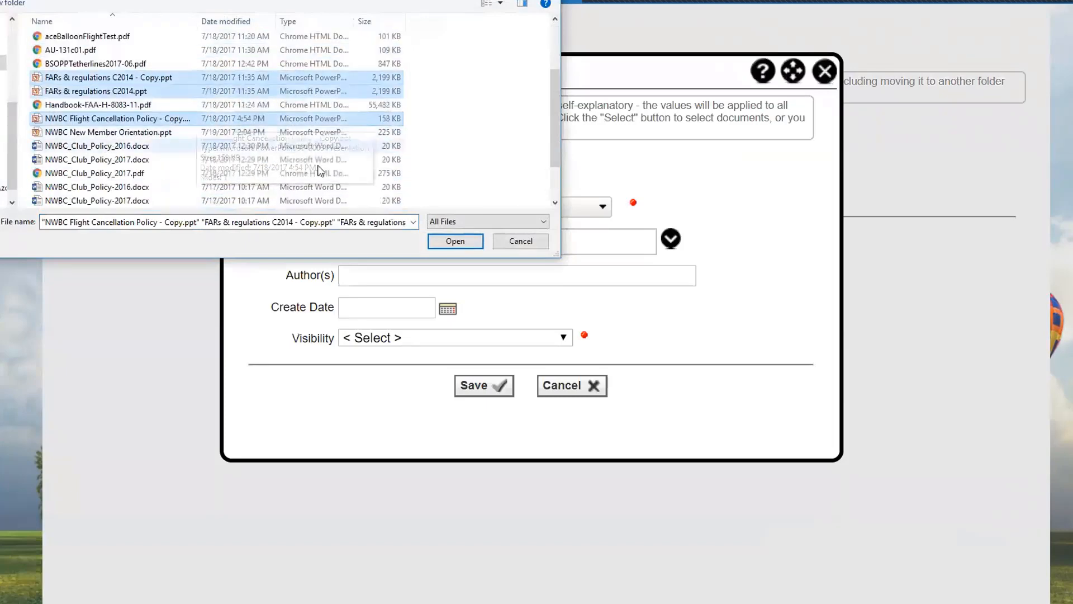
{"action": "left_click", "coordinate": [447, 245]}
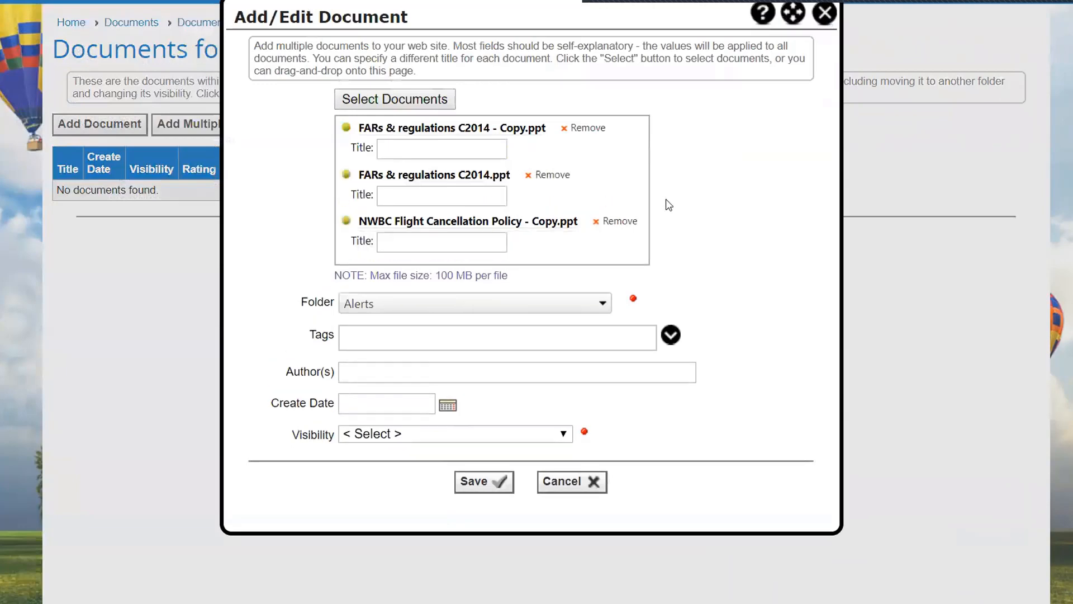
Step: Title the three documents Alert 1, Alert 2 and Alert 3
{"action": "left_click", "coordinate": [398, 155]}
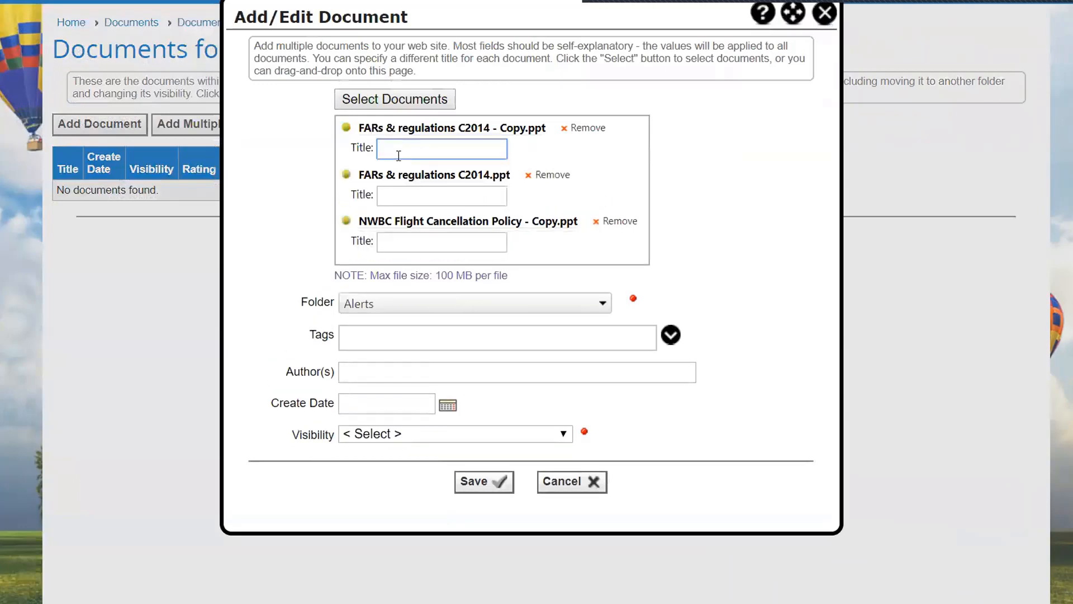
{"action": "type", "text": "Alert 1"}
{"action": "left_click_drag", "start_coordinate": [419, 149], "coordinate": [343, 150]}
{"action": "key", "text": "ctrl+c"}
{"action": "left_click", "coordinate": [422, 195]}
{"action": "key", "text": "ctrl+v"}
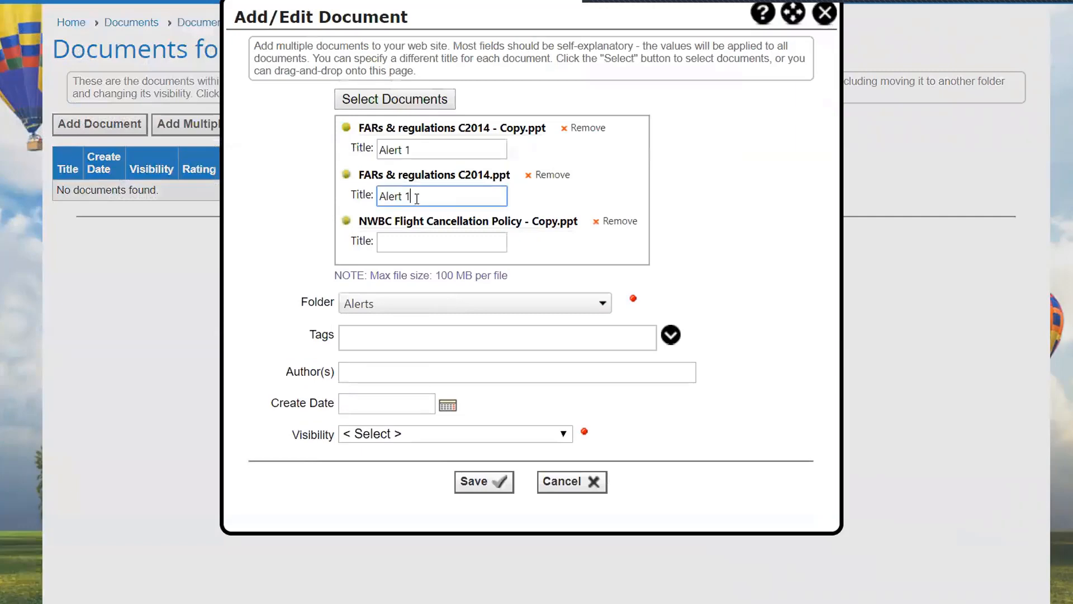
{"action": "type", "text": "2"}
{"action": "left_click", "coordinate": [418, 243]}
{"action": "key", "text": "ctrl+v"}
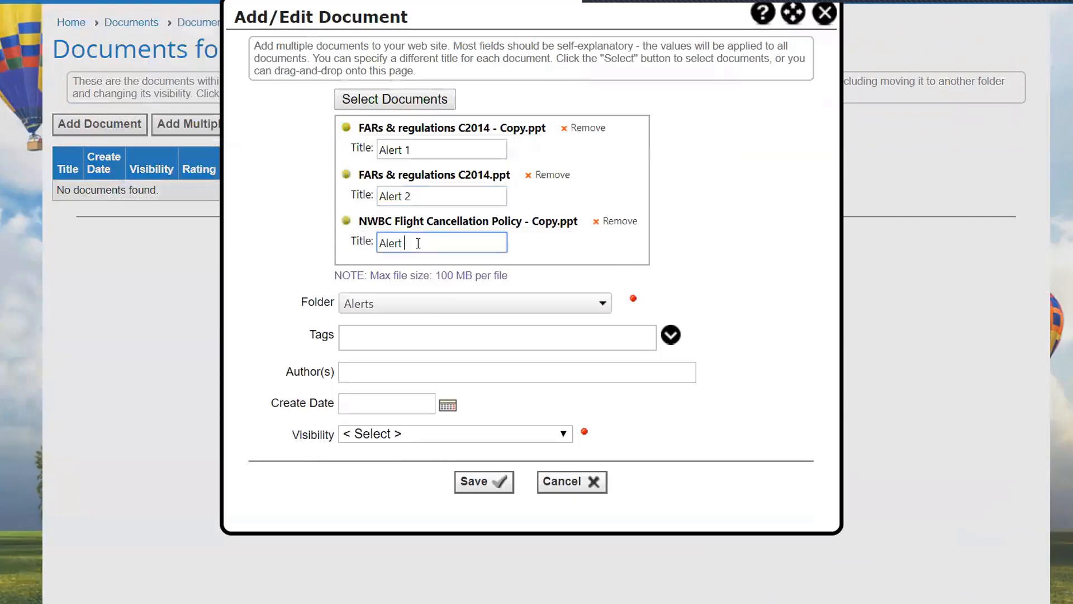
{"action": "type", "text": "3"}
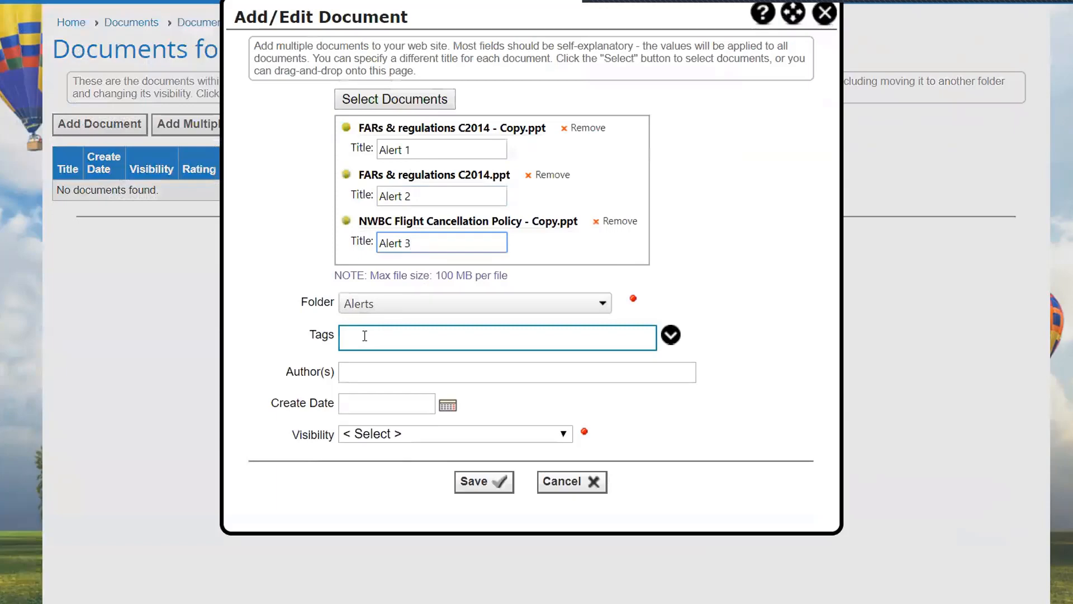
Step: Tag them Advisory plus a new 'alert' tag, date them 10/09/2017, make them public, and save
{"action": "left_click", "coordinate": [671, 335]}
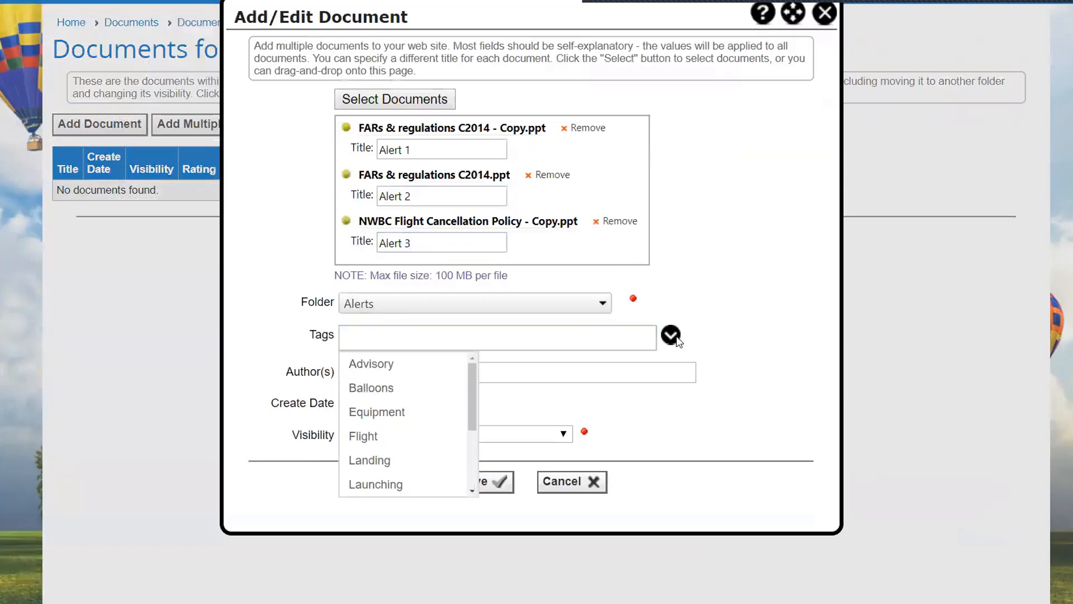
{"action": "left_click", "coordinate": [396, 369]}
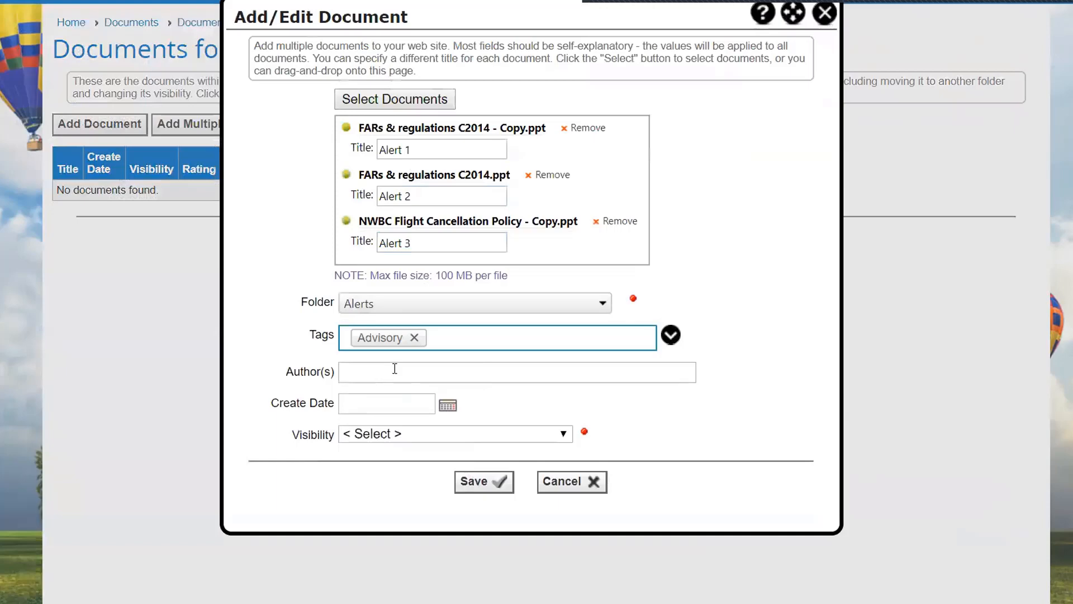
{"action": "type", "text": "alert"}
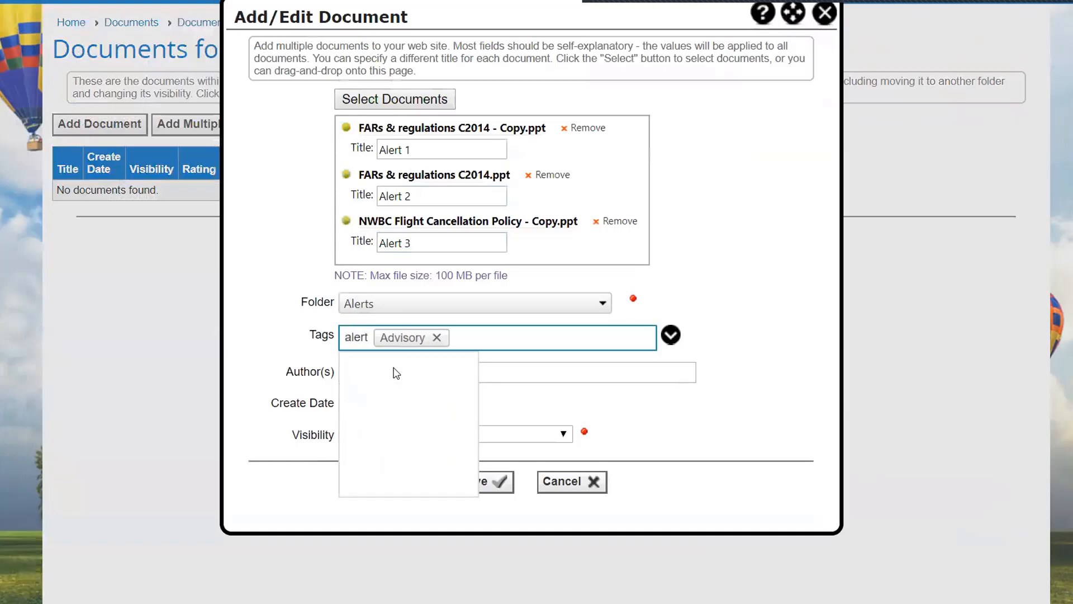
{"action": "key", "text": "Return"}
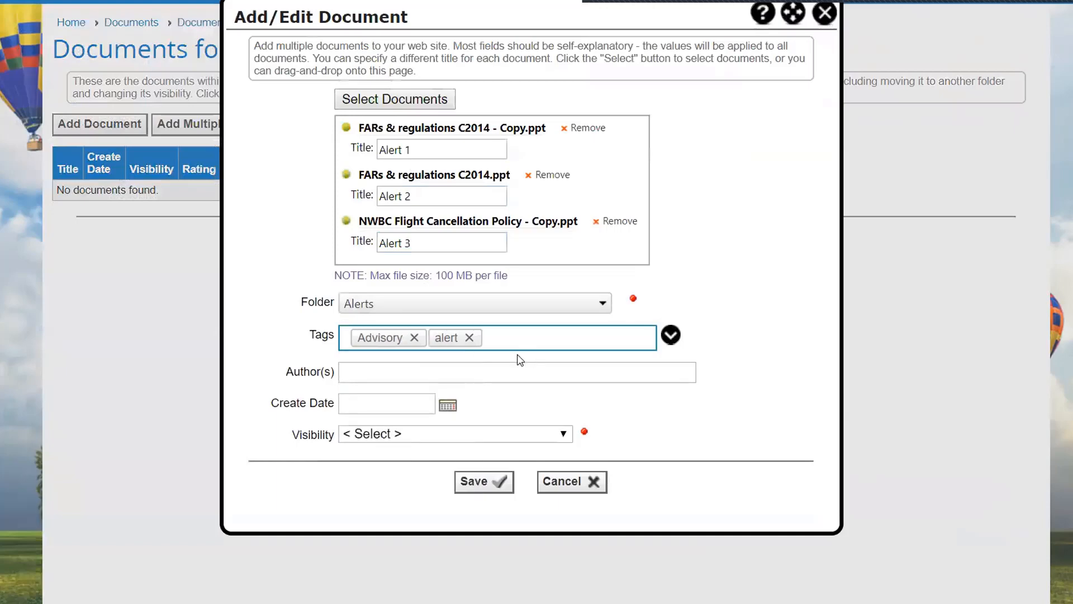
{"action": "left_click", "coordinate": [448, 406]}
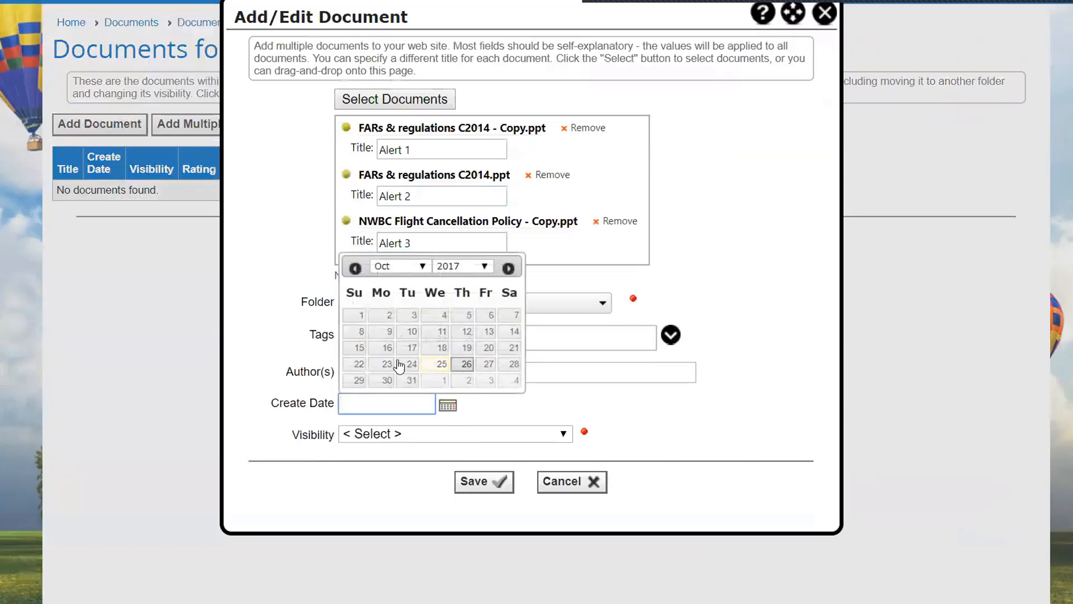
{"action": "left_click", "coordinate": [390, 332]}
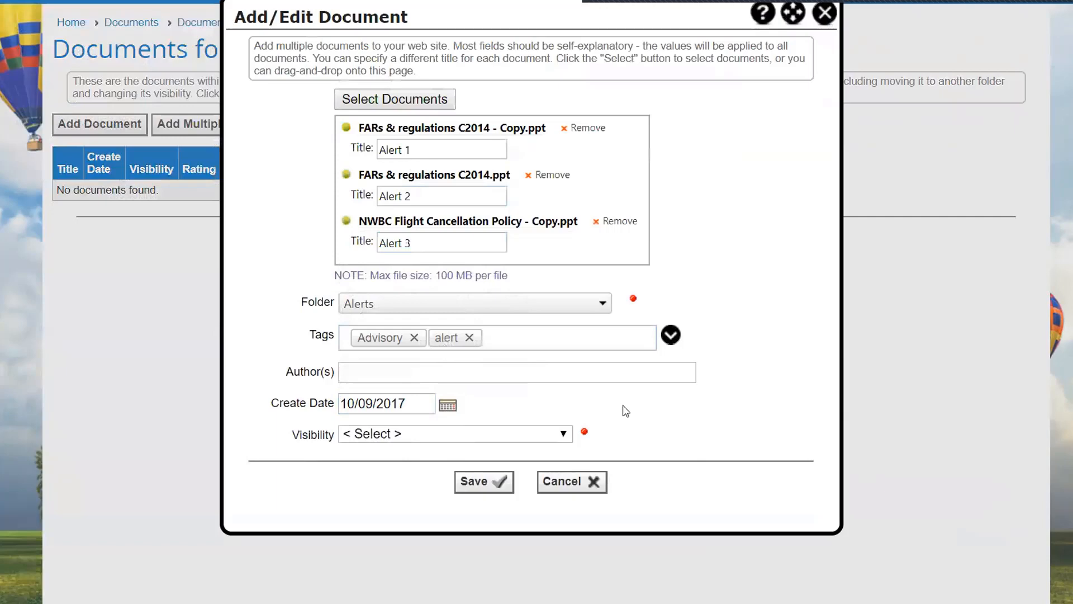
{"action": "left_click", "coordinate": [564, 435]}
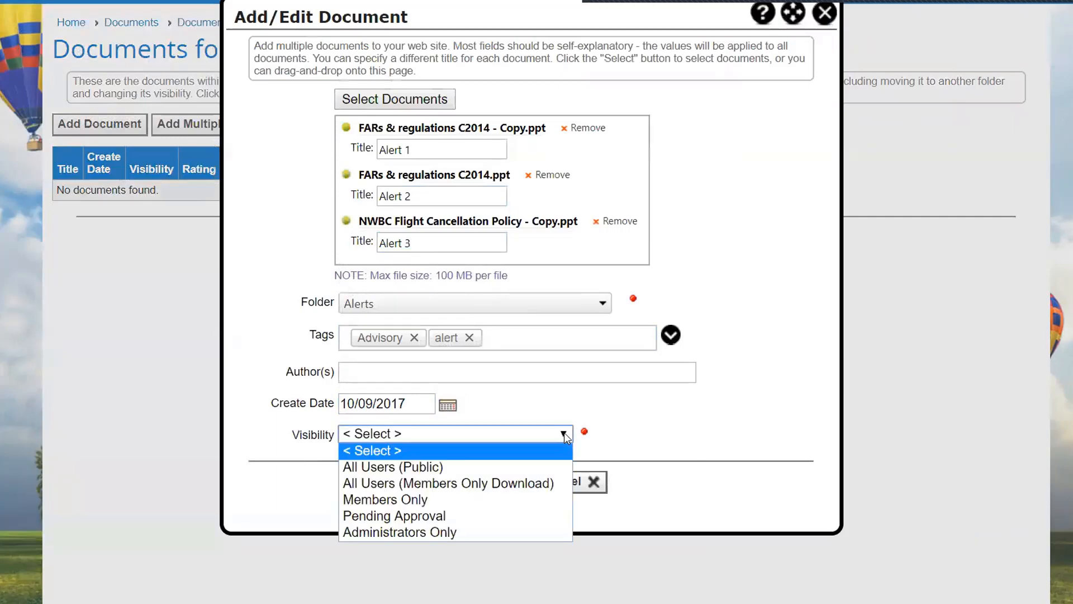
{"action": "left_click", "coordinate": [424, 465]}
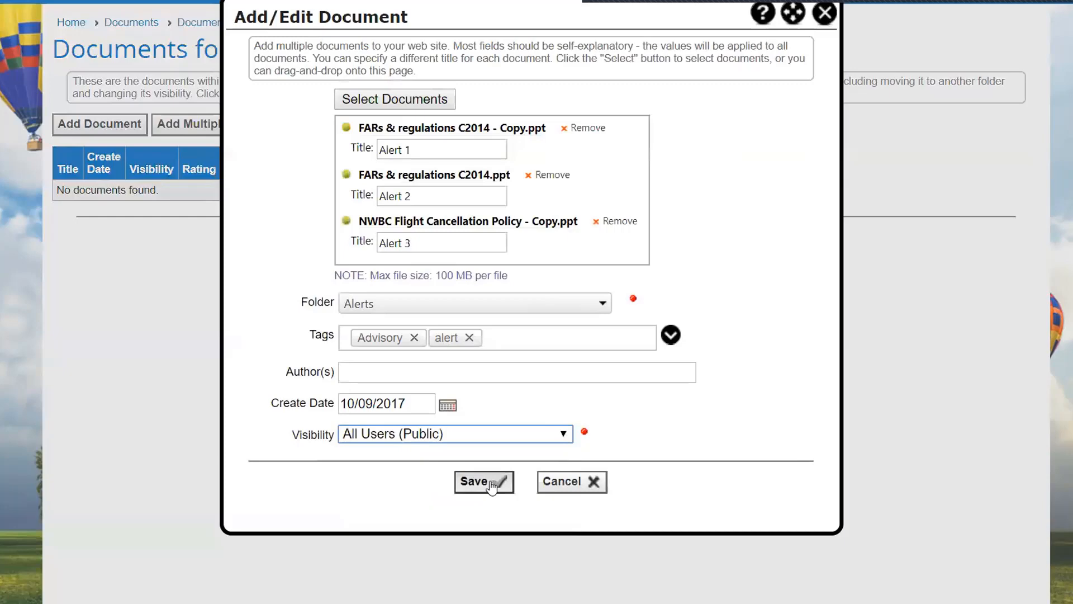
{"action": "left_click", "coordinate": [490, 481]}
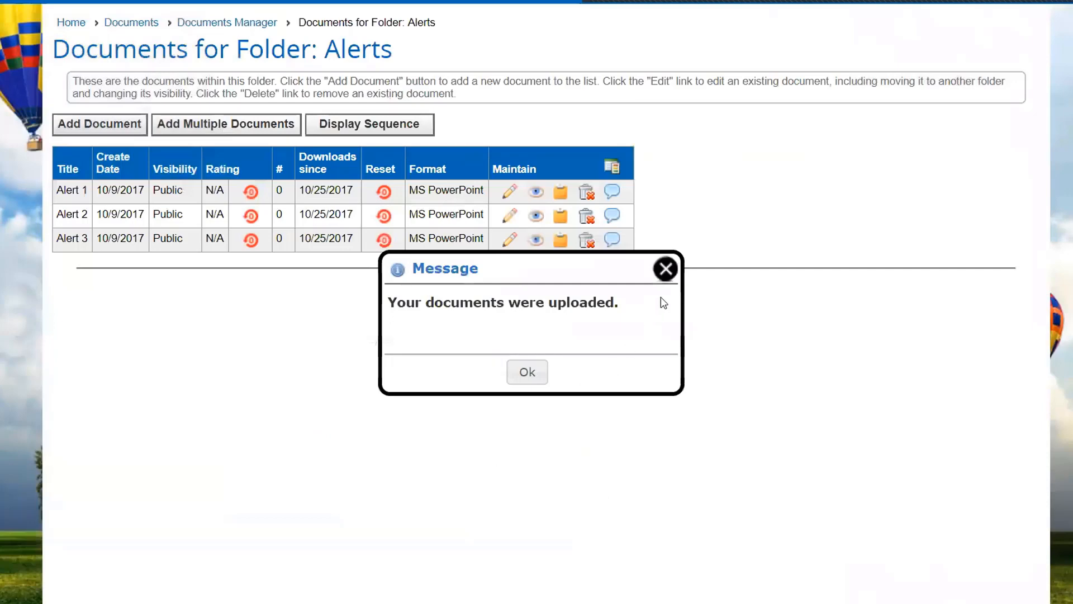
Step: Close the 'Your documents were uploaded' confirmation message
{"action": "left_click", "coordinate": [665, 269]}
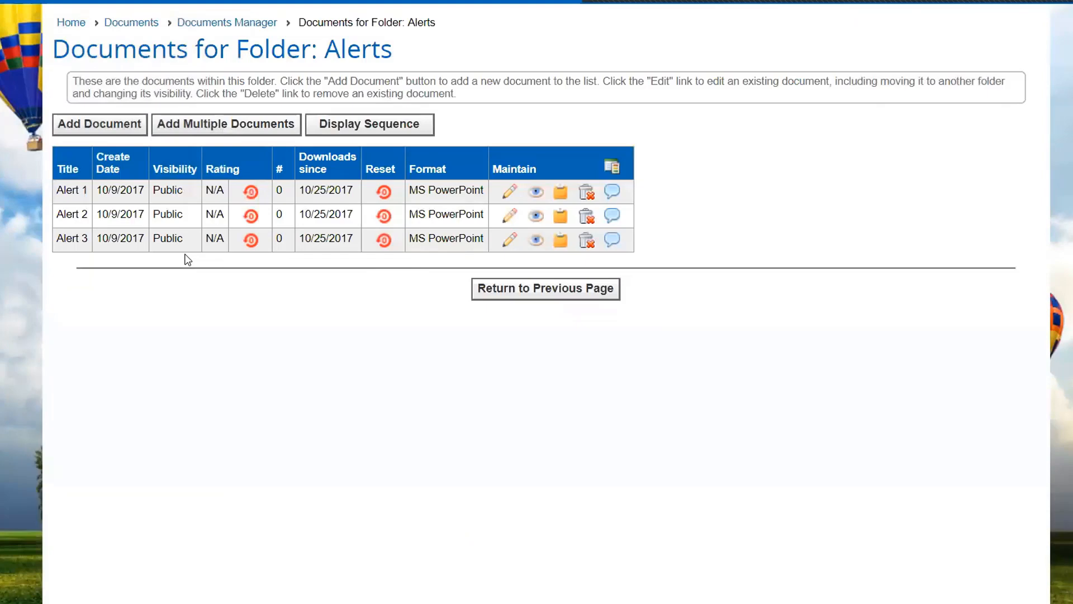
Step: On the member Documents page, open Government Issued > Alerts and check it lists Alert 1–3
{"action": "left_click", "coordinate": [125, 23]}
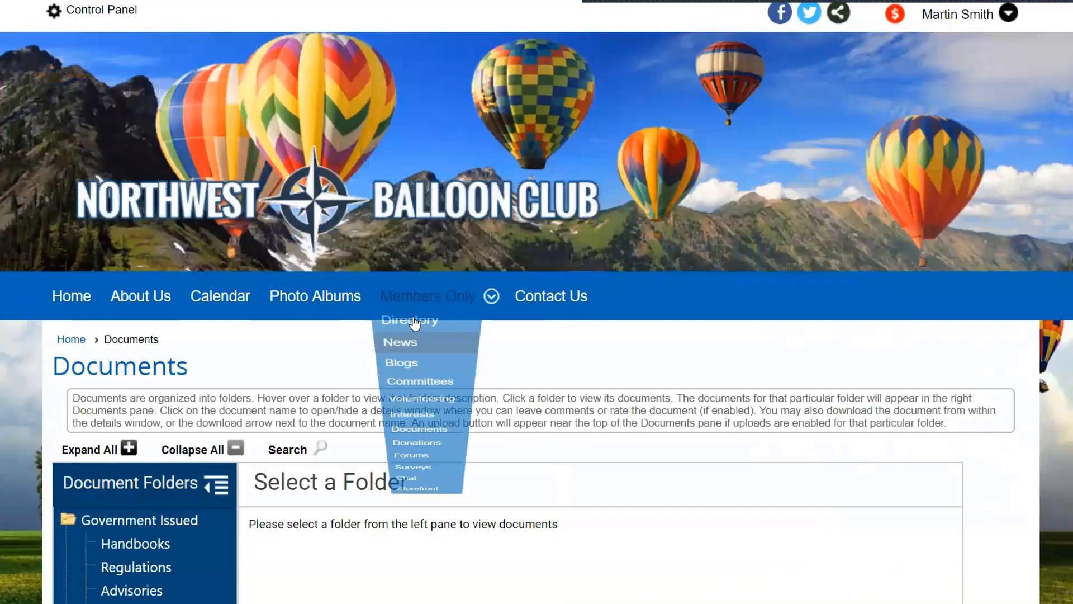
{"action": "scroll", "coordinate": [376, 346], "scroll_direction": "down", "scroll_amount": 5}
{"action": "left_click", "coordinate": [124, 354]}
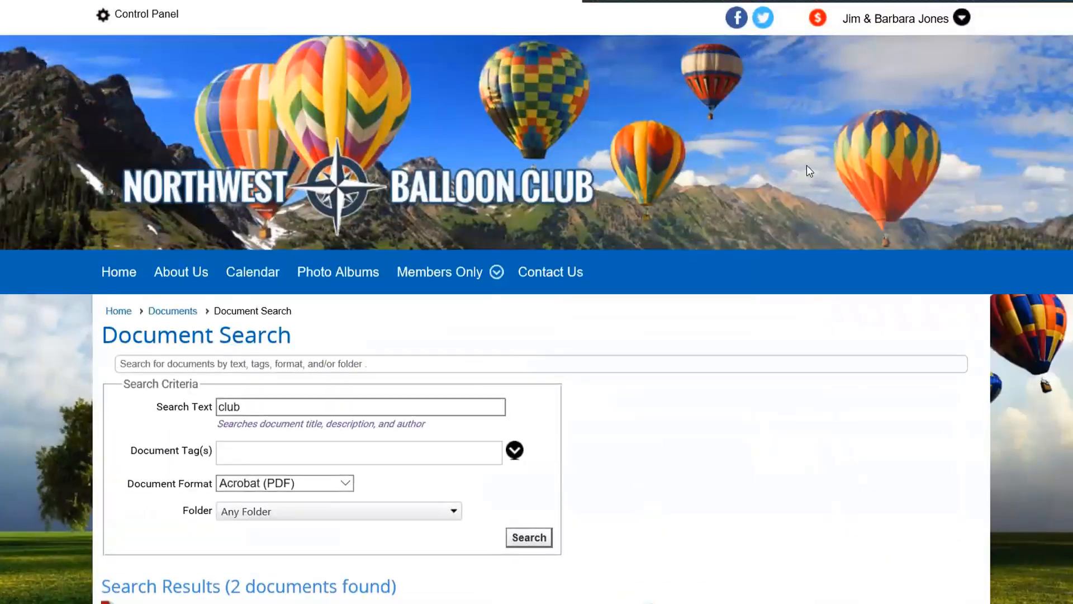
{"action": "left_click", "coordinate": [876, 23]}
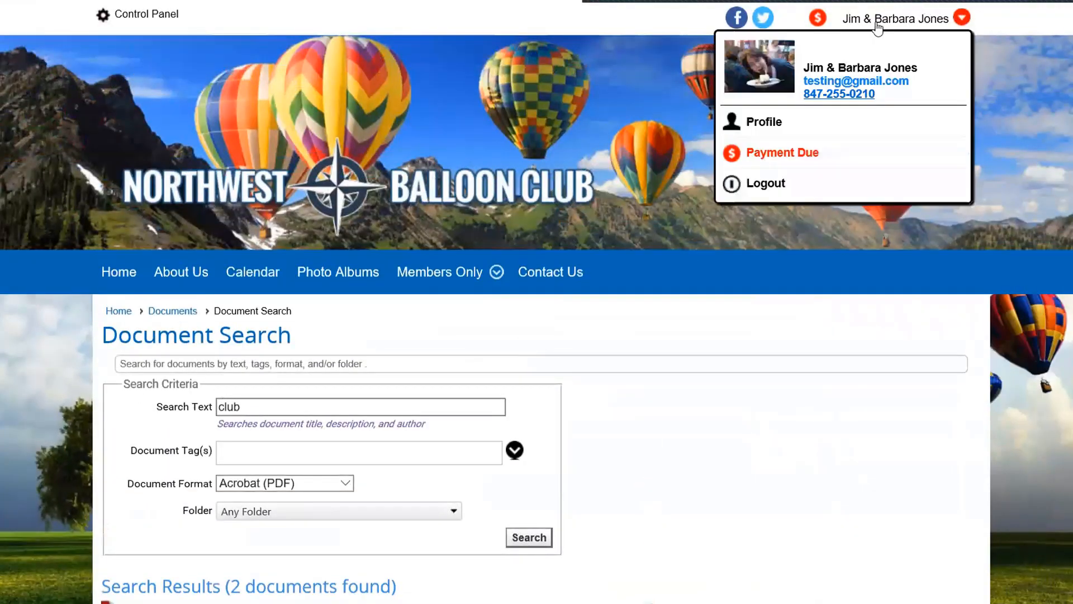
{"action": "left_click", "coordinate": [178, 314]}
{"action": "scroll", "coordinate": [556, 372], "scroll_direction": "down", "scroll_amount": 5}
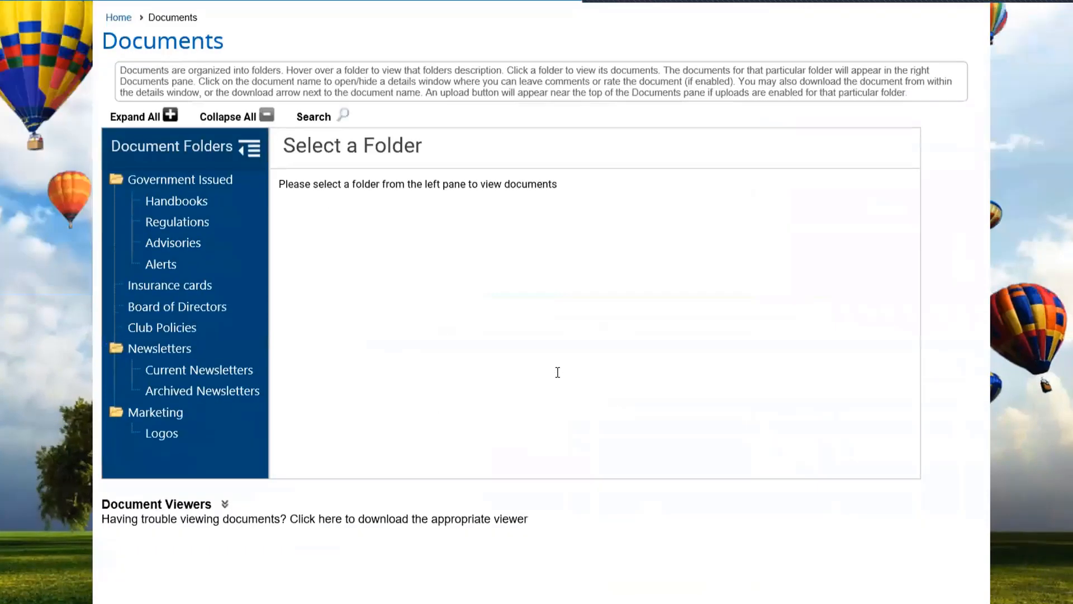
{"action": "left_click", "coordinate": [162, 269]}
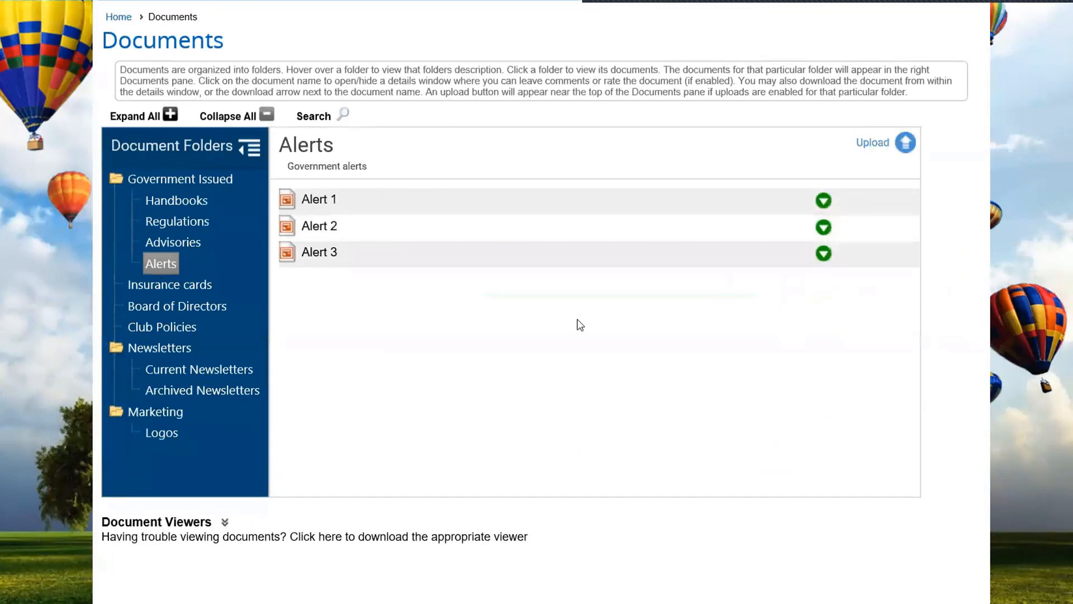
{"action": "scroll", "coordinate": [578, 323], "scroll_direction": "up", "scroll_amount": 5}
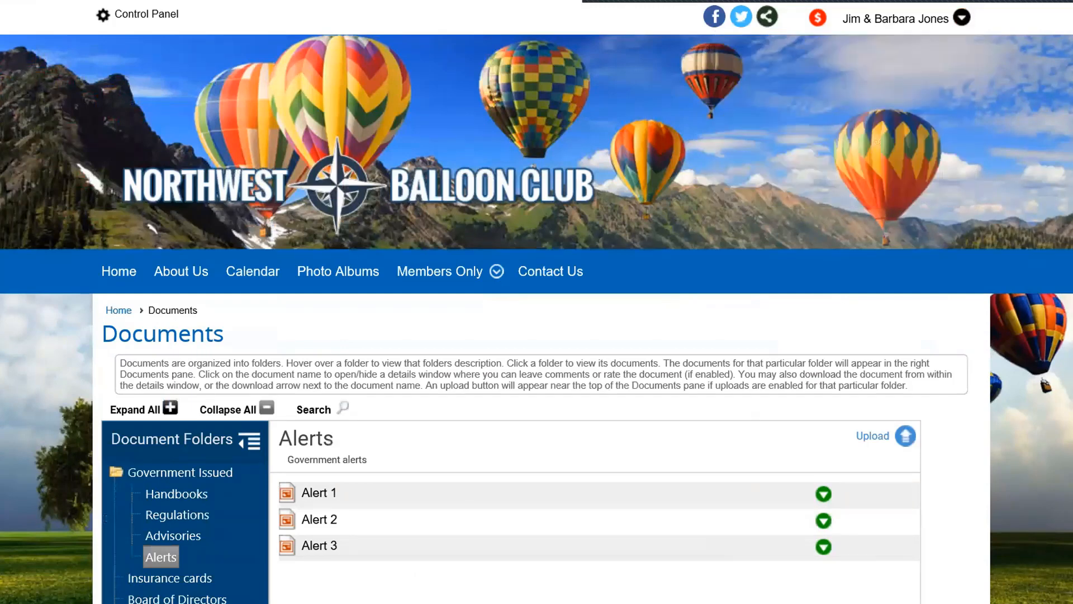
Step: Log out of the member account and close the logged-out message
{"action": "key", "text": "ctrl+l"}
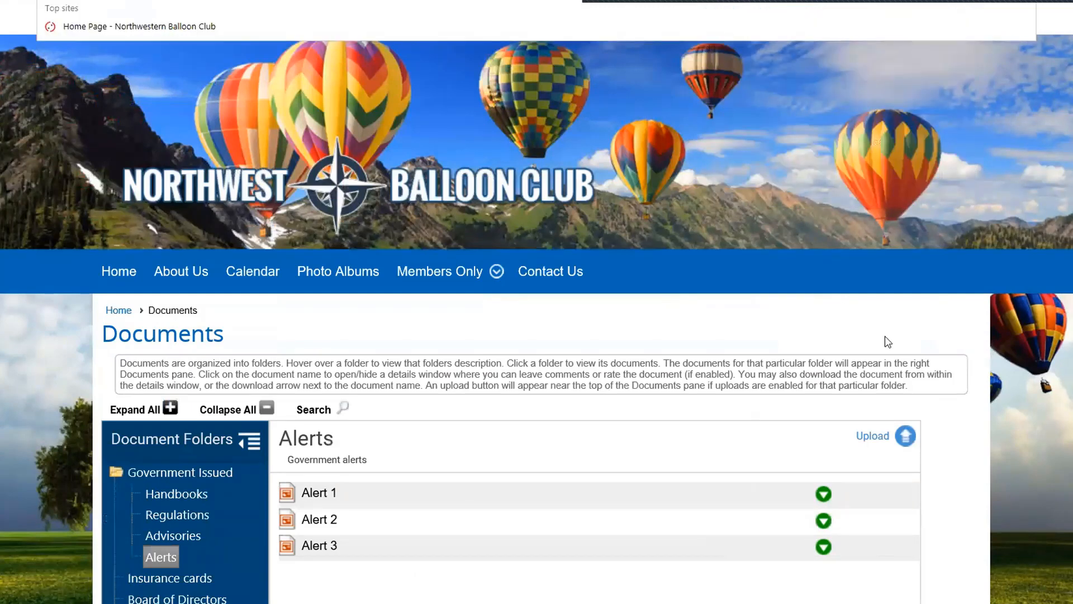
{"action": "left_click", "coordinate": [1030, 374]}
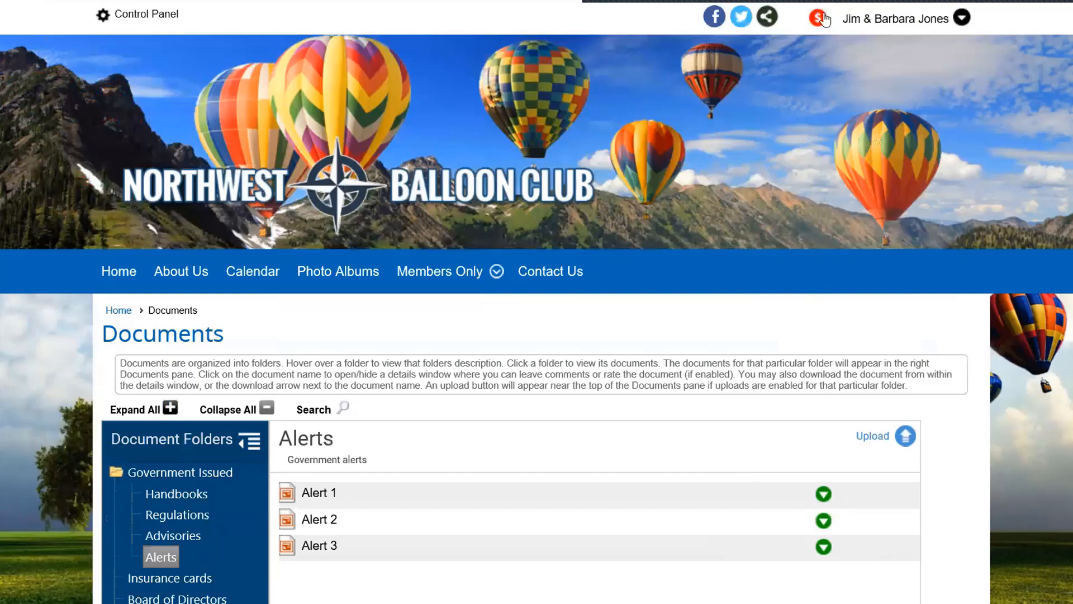
{"action": "mouse_move", "coordinate": [875, 23]}
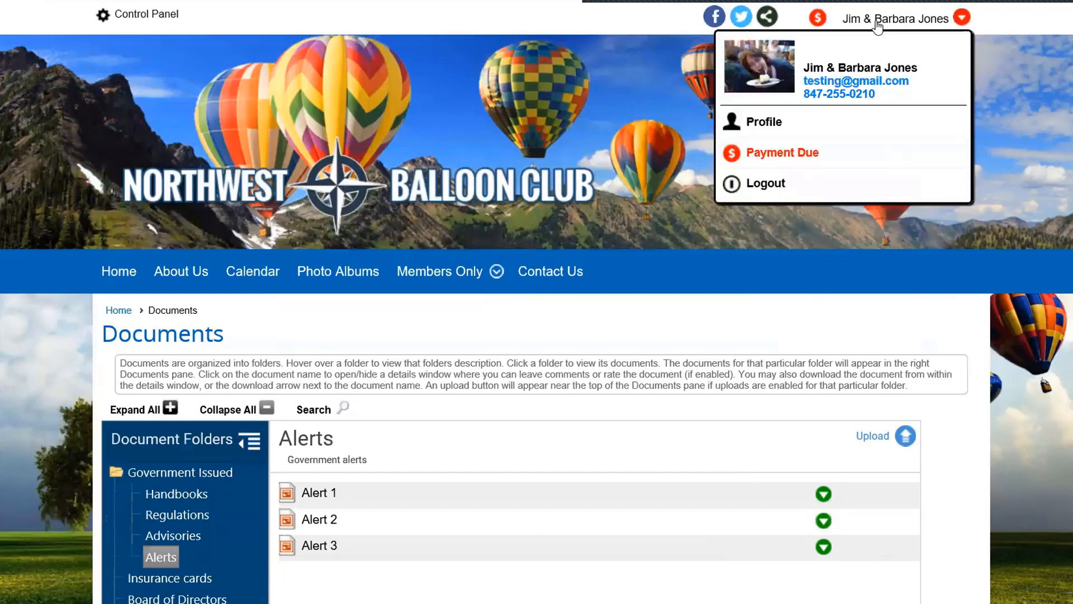
{"action": "left_click", "coordinate": [779, 183]}
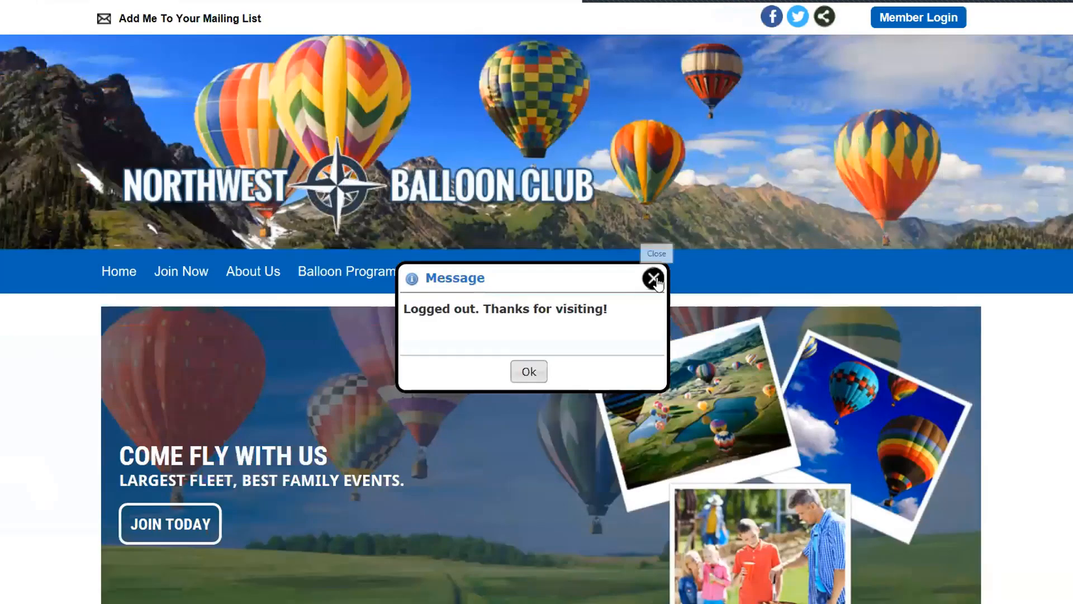
{"action": "left_click", "coordinate": [655, 279]}
Step: As a visitor, load the Documents page URL, open Government Issued > Alerts, then choose Edit
{"action": "key", "text": "ctrl+l"}
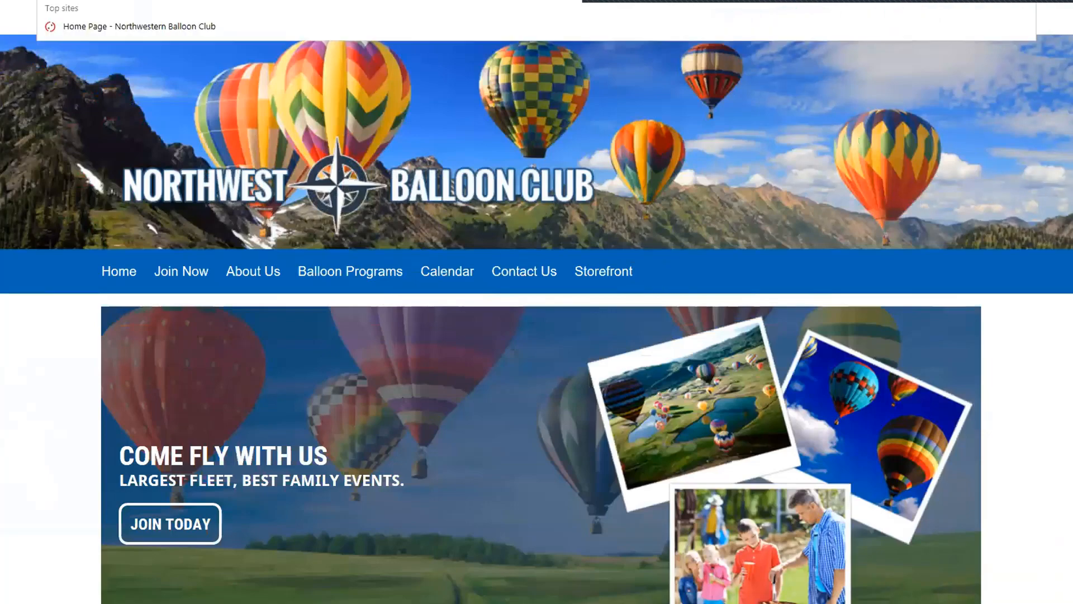
{"action": "type", "text": "https://democlub.clubexpress.com/content.aspx?page_id=86&club_id=245449"}
{"action": "key", "text": "Return"}
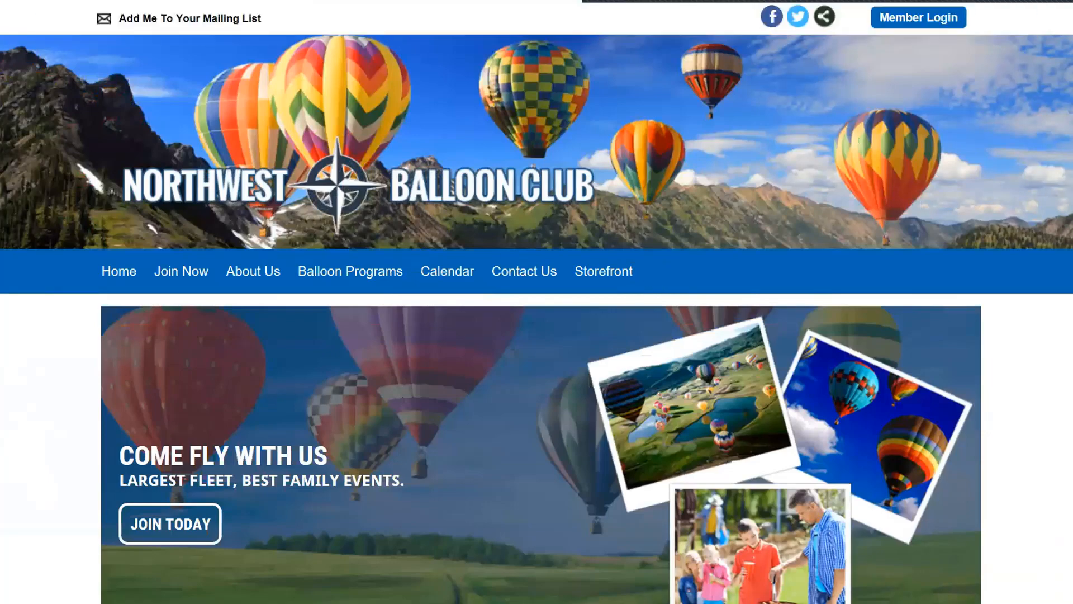
{"action": "scroll", "coordinate": [563, 199], "scroll_direction": "down", "scroll_amount": 5}
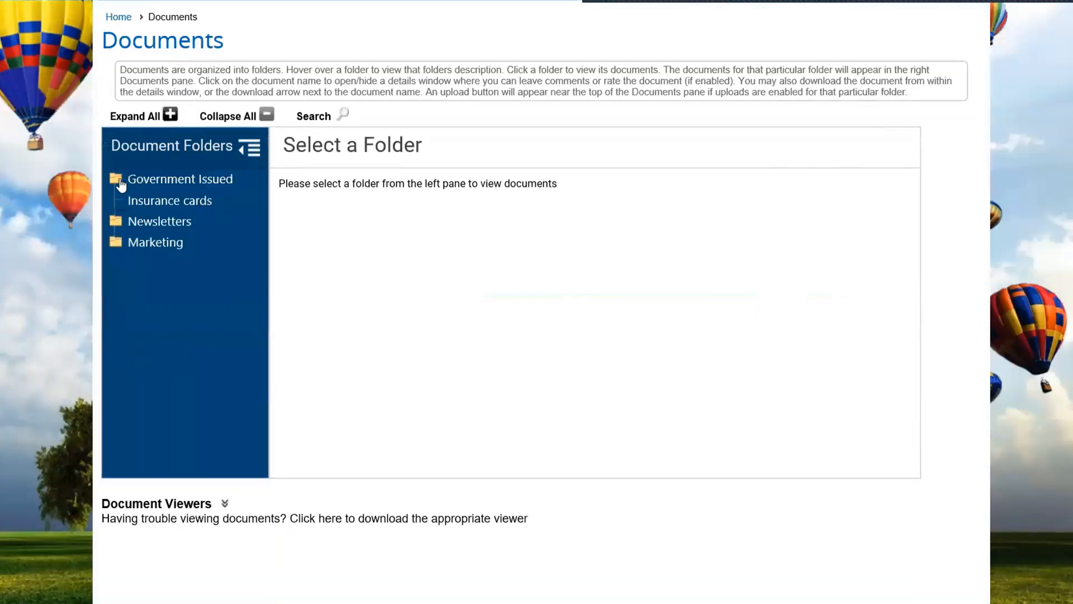
{"action": "scroll", "coordinate": [628, 220], "scroll_direction": "up", "scroll_amount": 5}
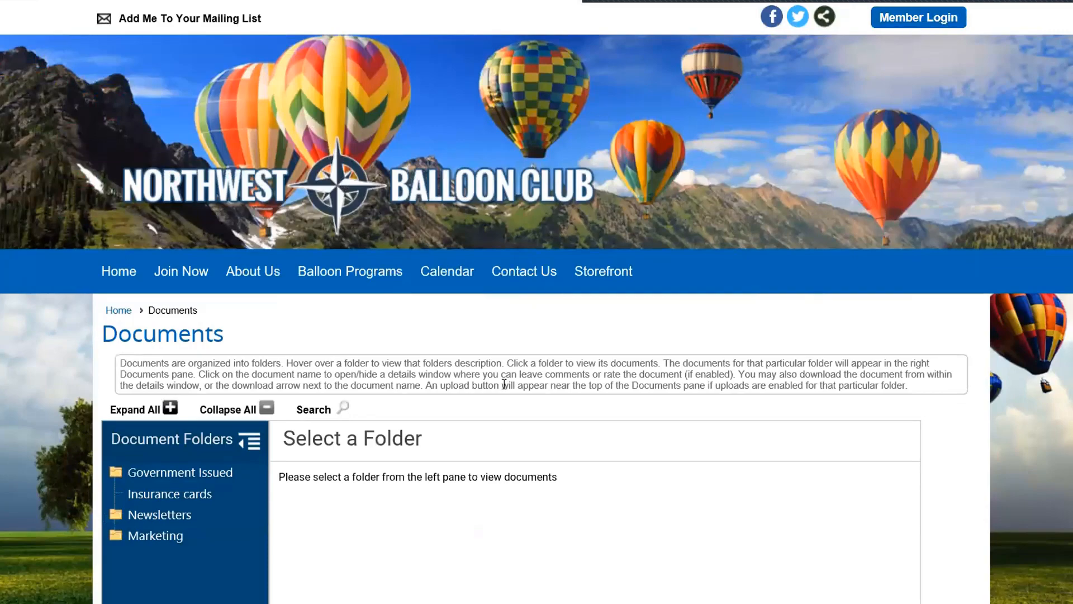
{"action": "scroll", "coordinate": [492, 423], "scroll_direction": "down", "scroll_amount": 3}
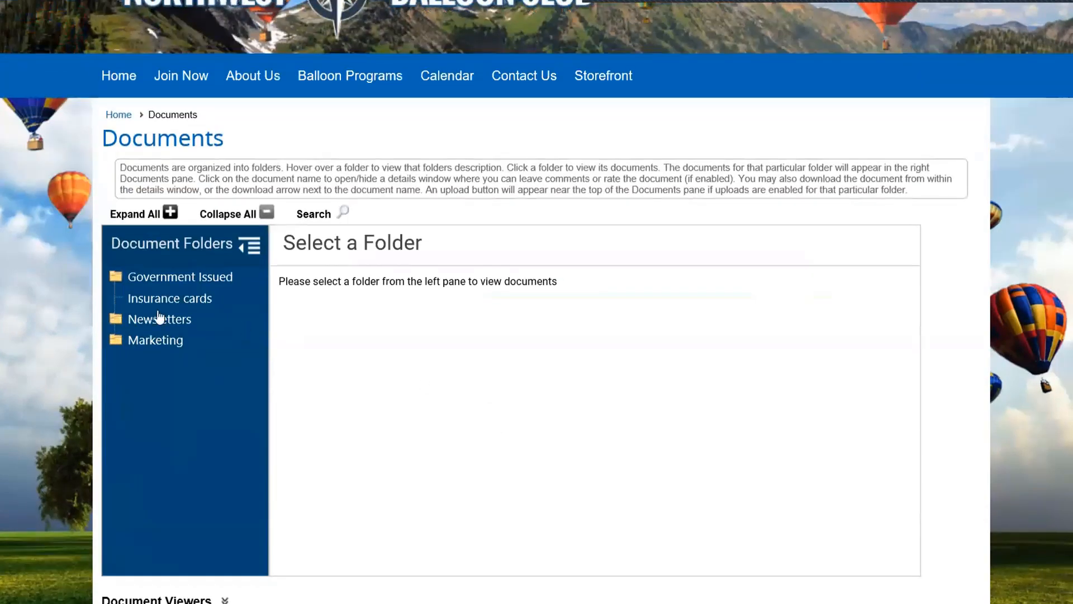
{"action": "left_click", "coordinate": [115, 277]}
{"action": "left_click", "coordinate": [163, 362]}
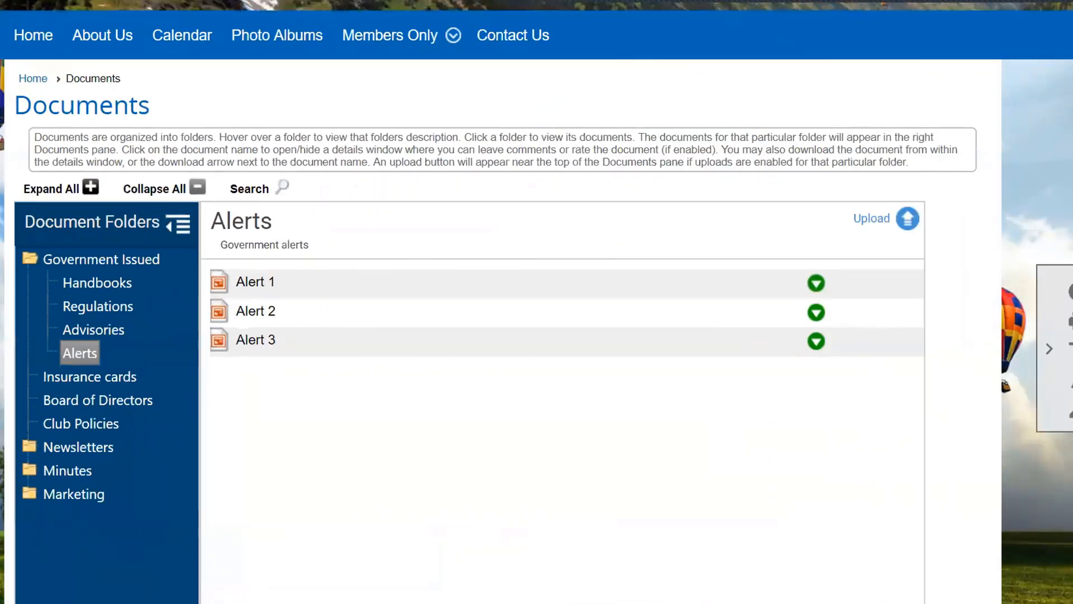
{"action": "left_click", "coordinate": [1029, 412]}
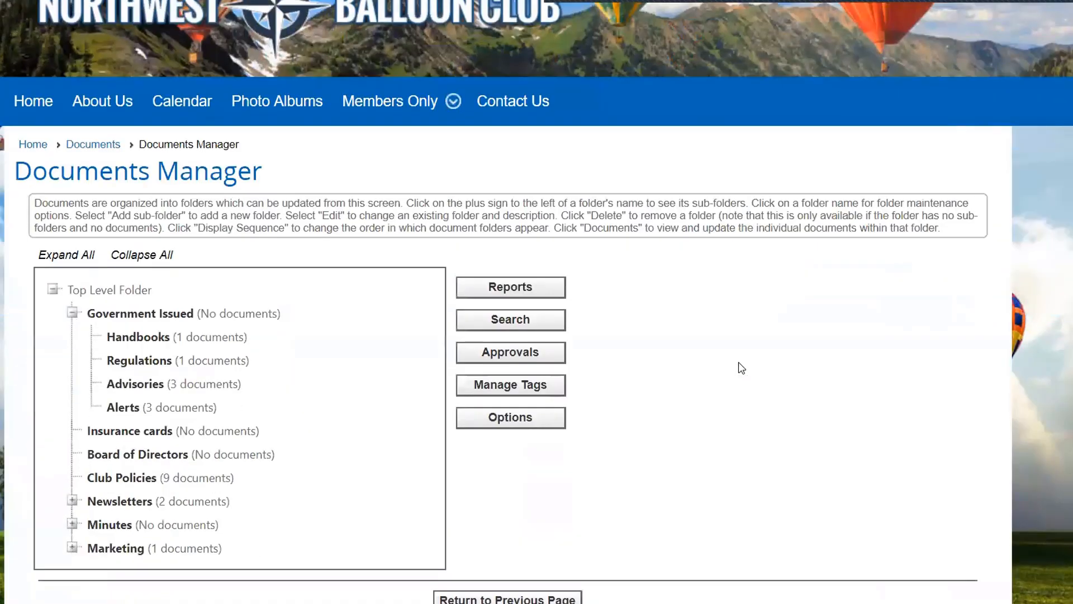
{"action": "scroll", "coordinate": [739, 367], "scroll_direction": "down", "scroll_amount": 3}
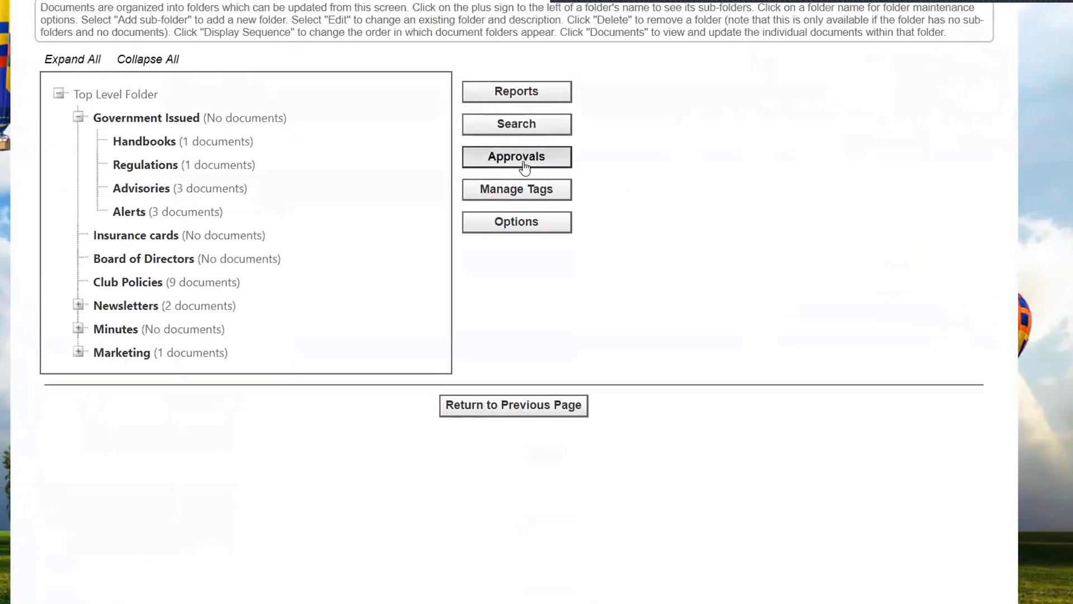
{"action": "left_click", "coordinate": [525, 126]}
{"action": "scroll", "coordinate": [559, 431], "scroll_direction": "down", "scroll_amount": 3}
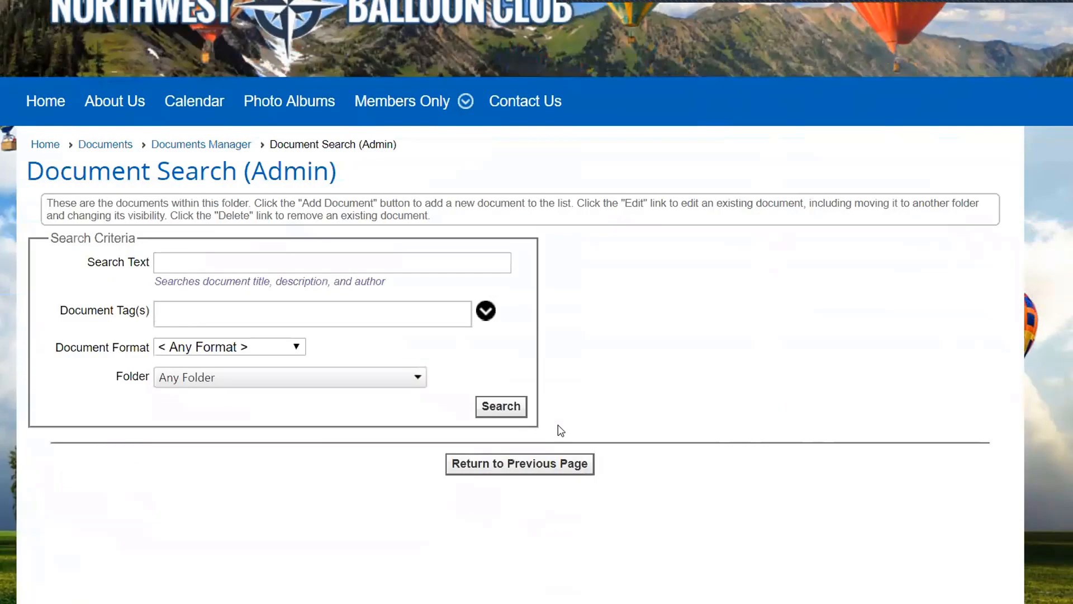
{"action": "key", "text": "alt+Left"}
{"action": "scroll", "coordinate": [572, 410], "scroll_direction": "down", "scroll_amount": 1}
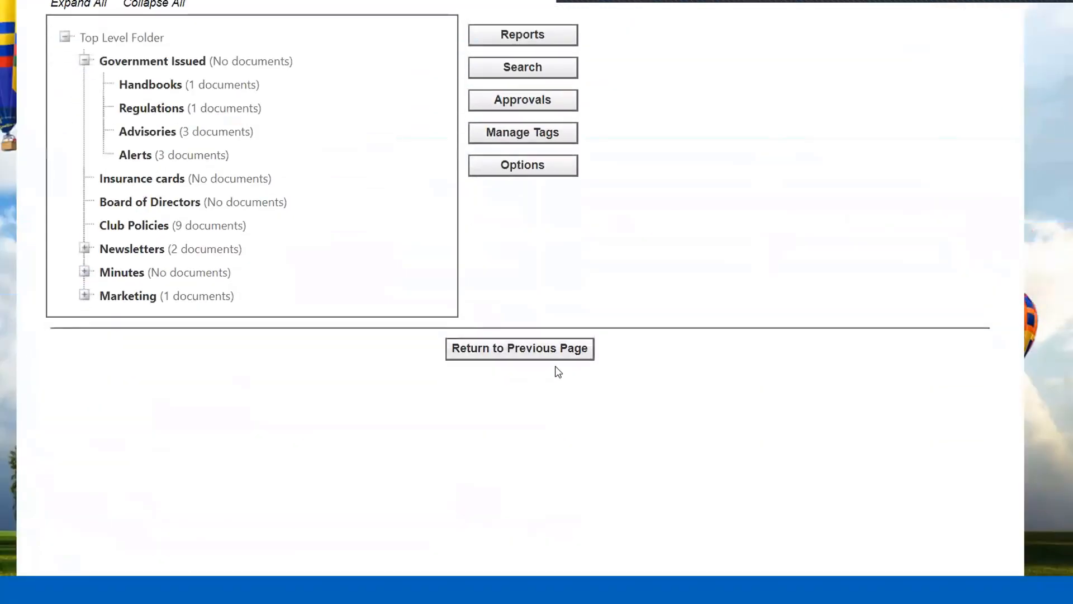
{"action": "scroll", "coordinate": [558, 371], "scroll_direction": "up", "scroll_amount": 2}
Step: Open the Tag Manager and list the existing master tags
{"action": "left_click", "coordinate": [532, 266]}
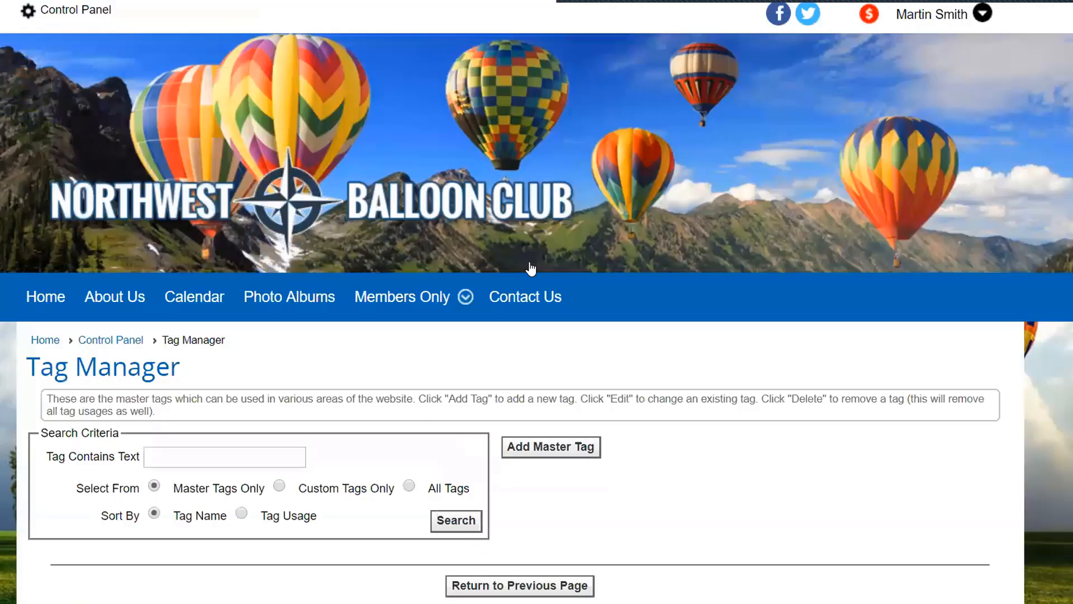
{"action": "scroll", "coordinate": [693, 395], "scroll_direction": "down", "scroll_amount": 3}
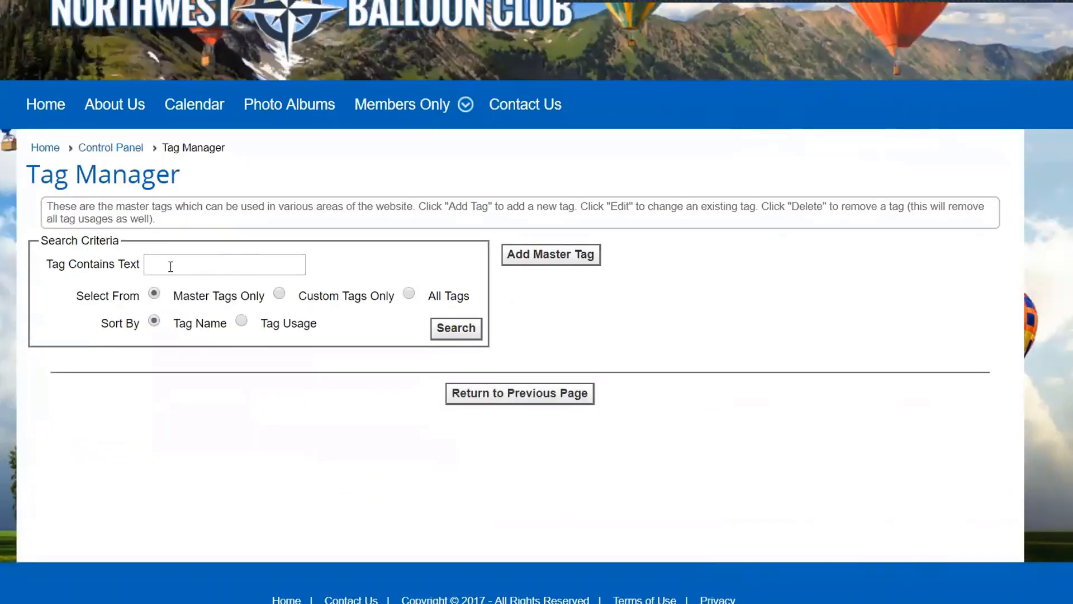
{"action": "left_click", "coordinate": [471, 334]}
{"action": "scroll", "coordinate": [615, 367], "scroll_direction": "down", "scroll_amount": 3}
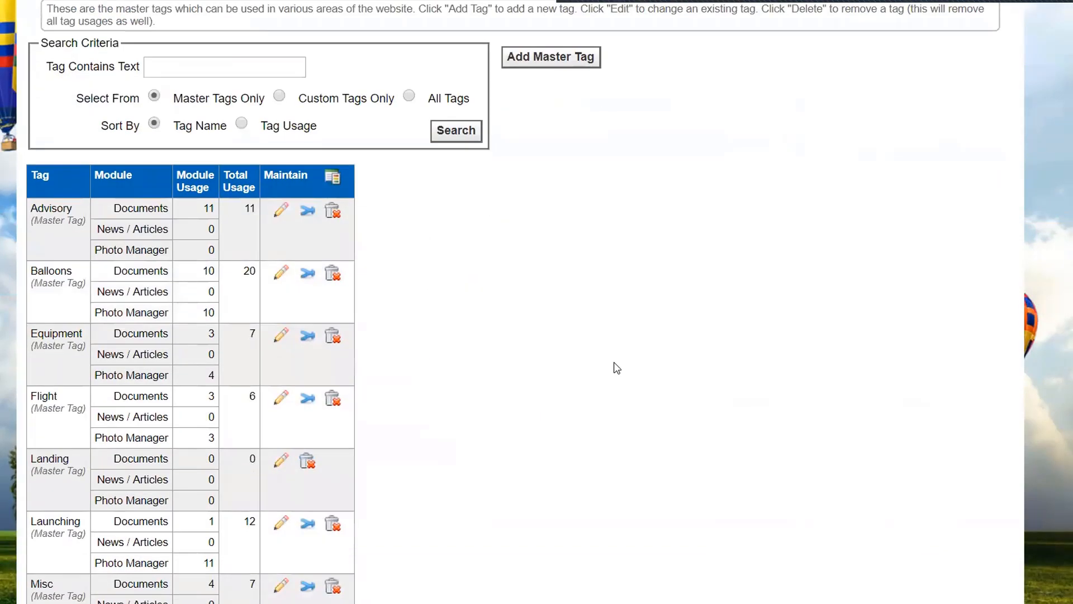
{"action": "scroll", "coordinate": [615, 367], "scroll_direction": "up", "scroll_amount": 1}
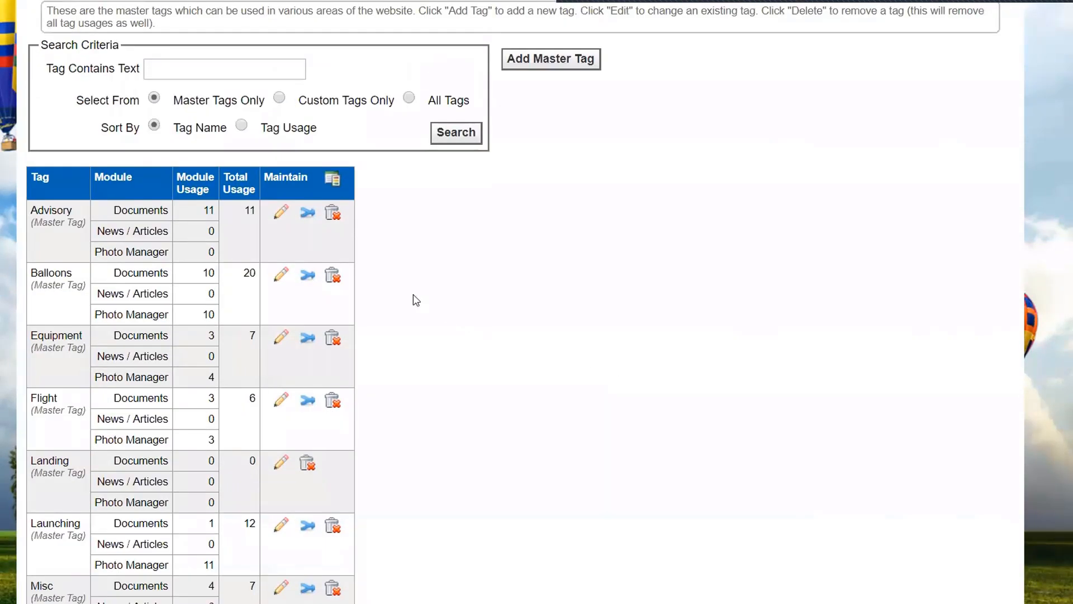
{"action": "scroll", "coordinate": [434, 302], "scroll_direction": "up", "scroll_amount": 1}
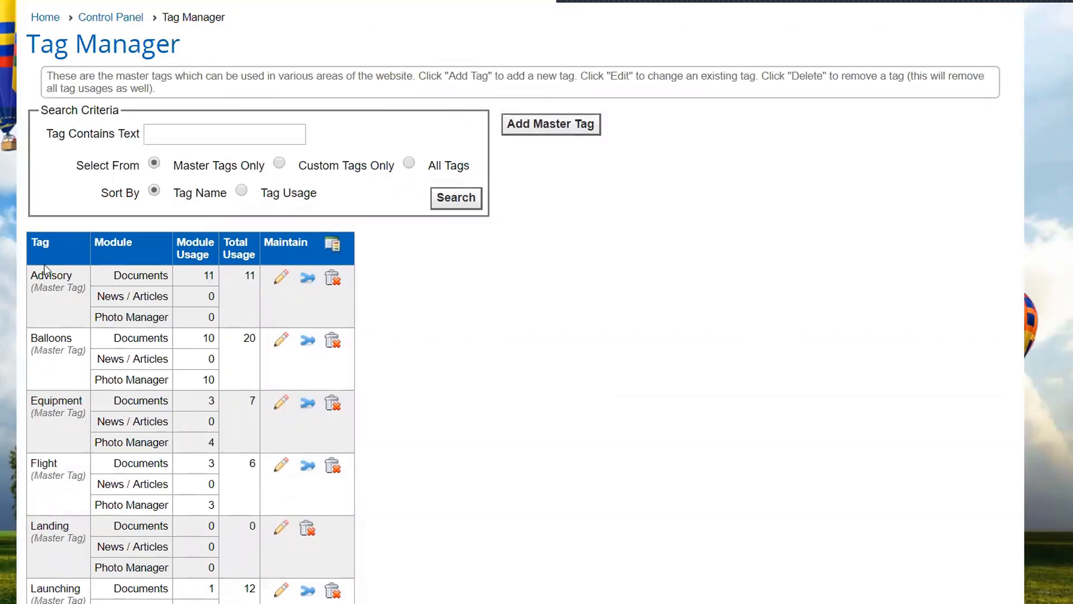
{"action": "scroll", "coordinate": [58, 280], "scroll_direction": "down", "scroll_amount": 1}
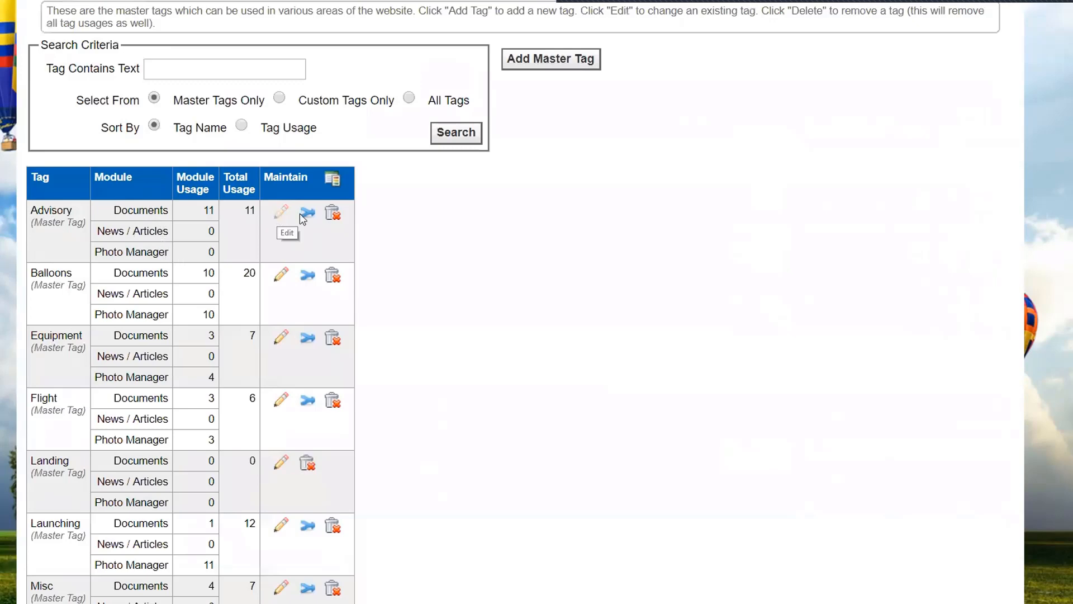
Step: Add and save a master tag named 'Alert', then go back to the Documents Manager
{"action": "left_click", "coordinate": [545, 60]}
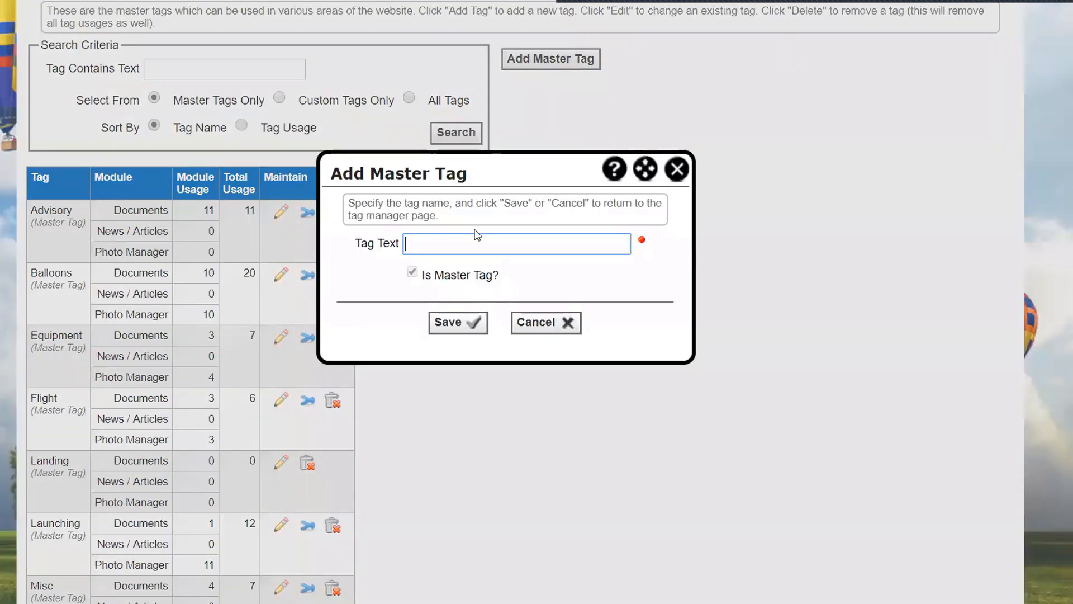
{"action": "type", "text": "Alert"}
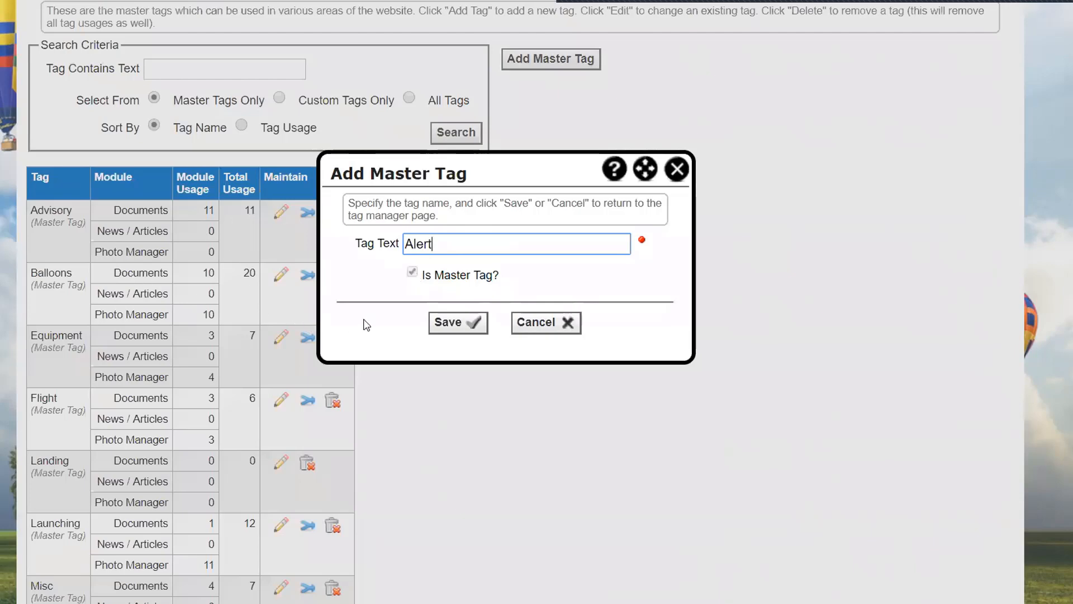
{"action": "left_click", "coordinate": [454, 329]}
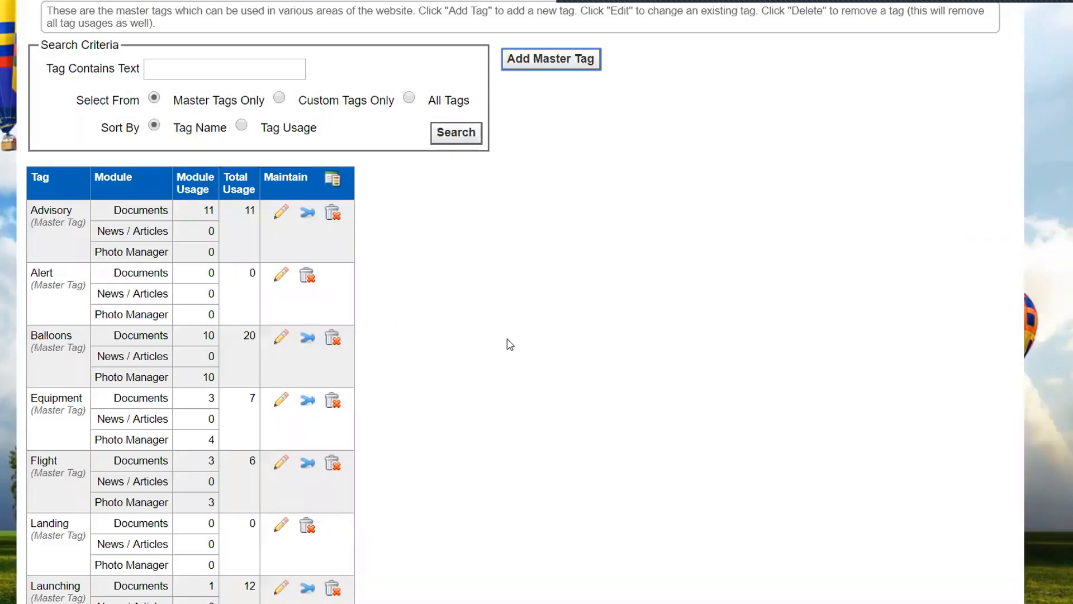
{"action": "scroll", "coordinate": [509, 344], "scroll_direction": "up", "scroll_amount": 5}
{"action": "scroll", "coordinate": [508, 343], "scroll_direction": "down", "scroll_amount": 2}
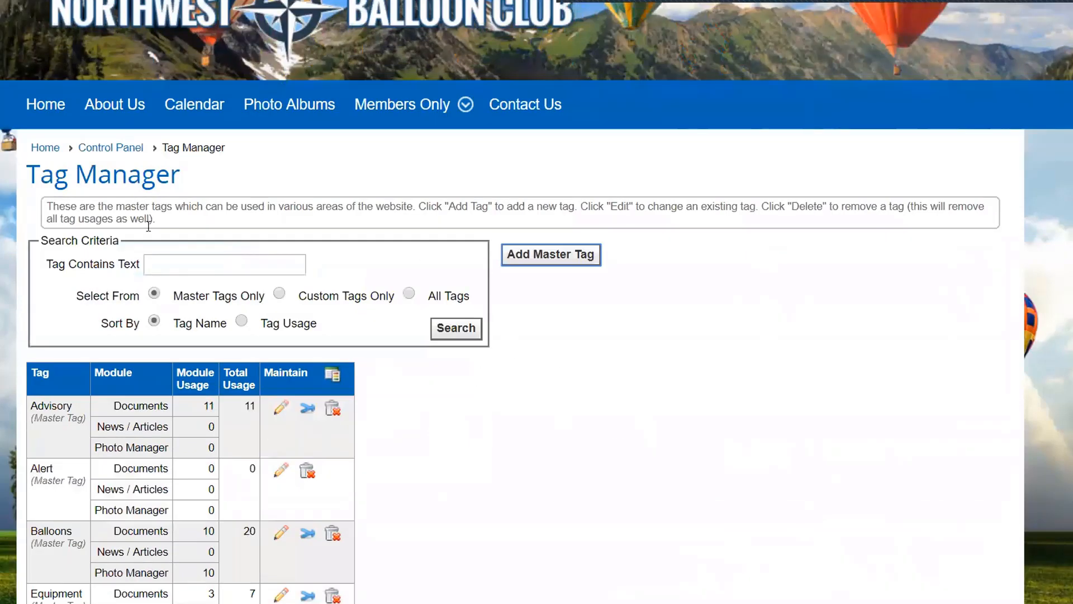
{"action": "key", "text": "alt+Left"}
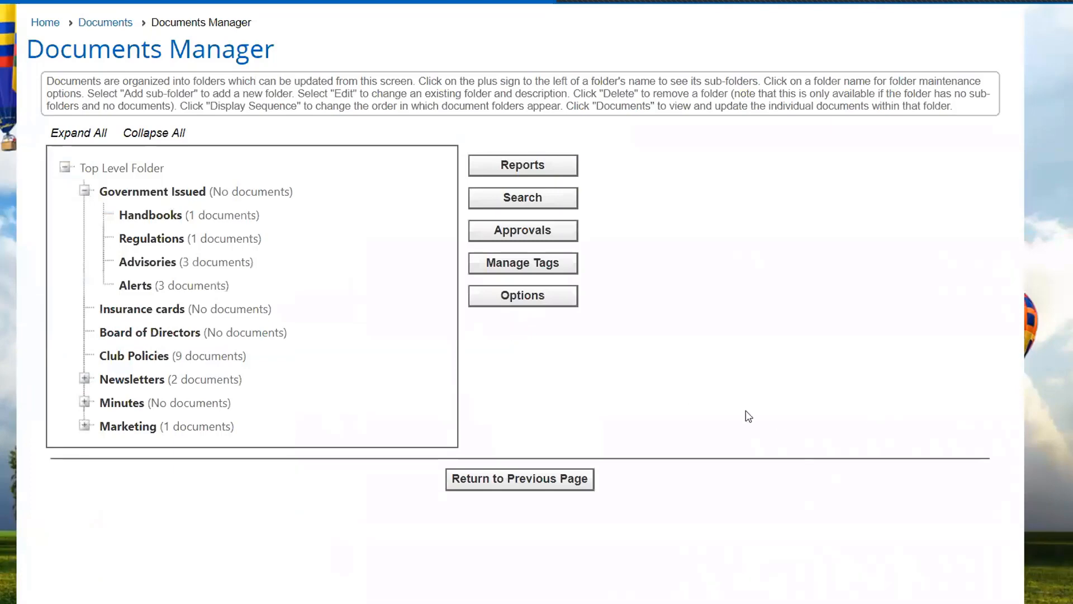
{"action": "left_click", "coordinate": [520, 294]}
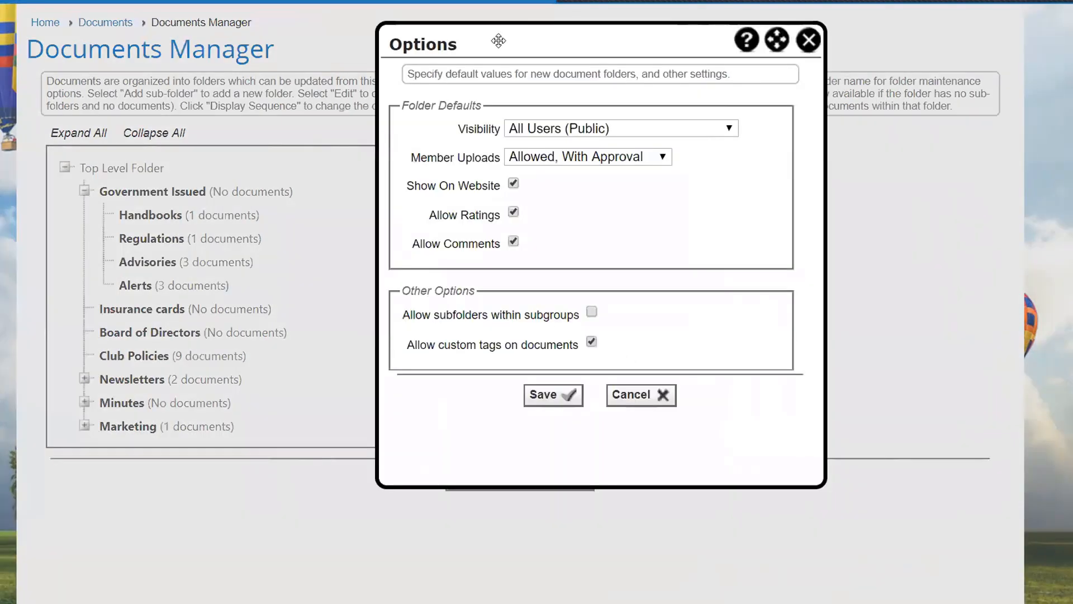
{"action": "left_click_drag", "start_coordinate": [525, 43], "coordinate": [626, 58]}
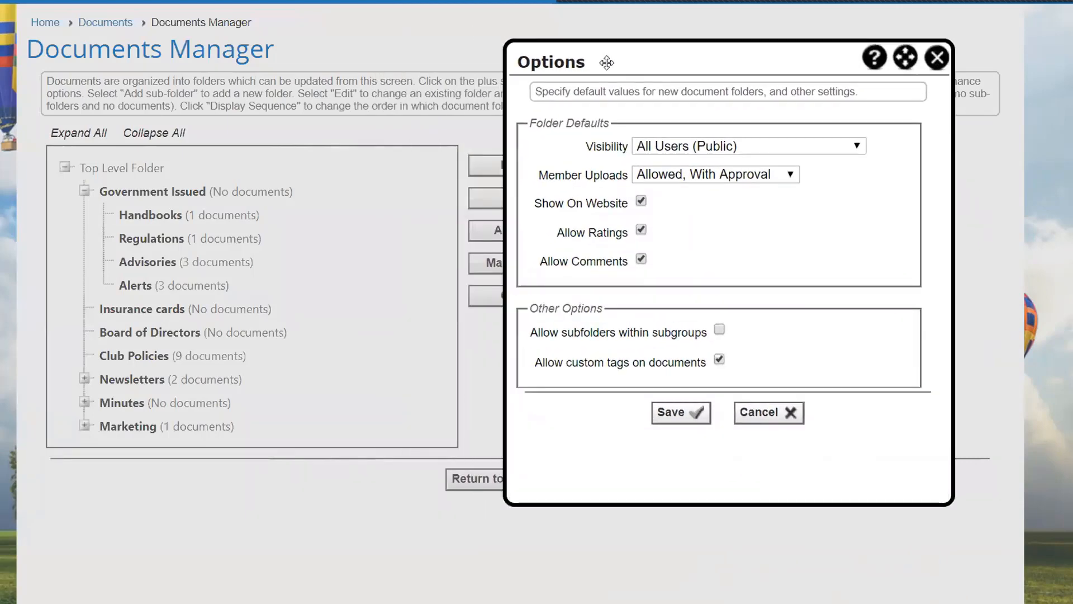
{"action": "left_click", "coordinate": [858, 147]}
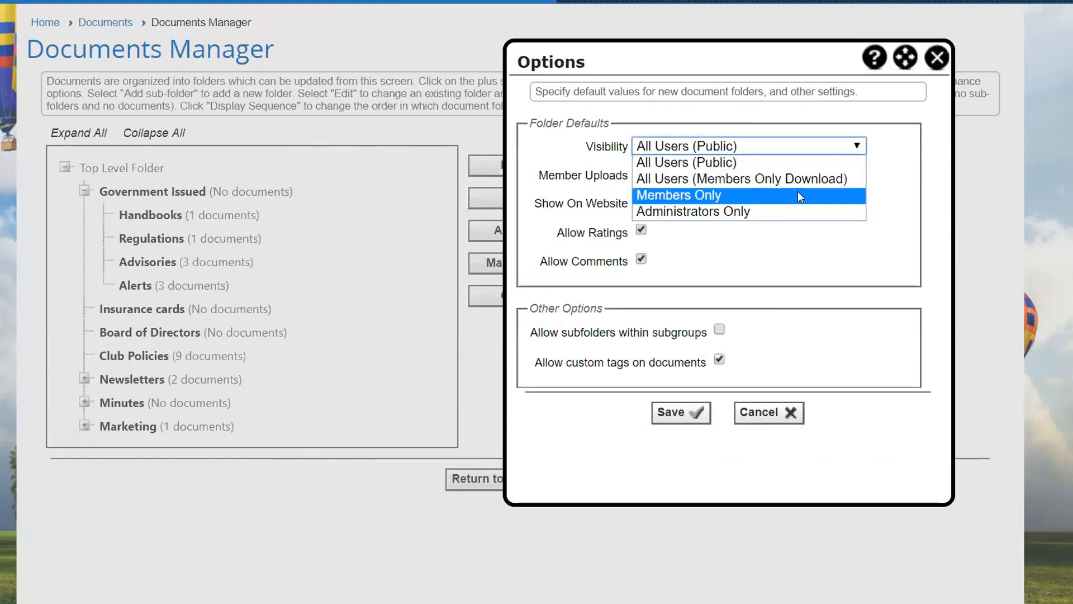
{"action": "left_click", "coordinate": [895, 161]}
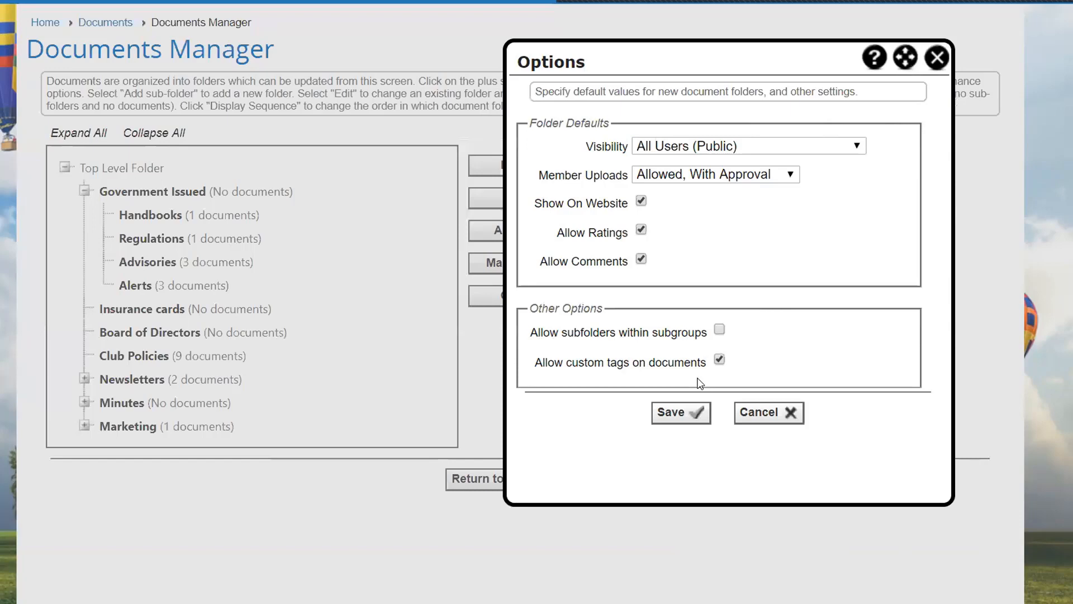
{"action": "left_click", "coordinate": [742, 418]}
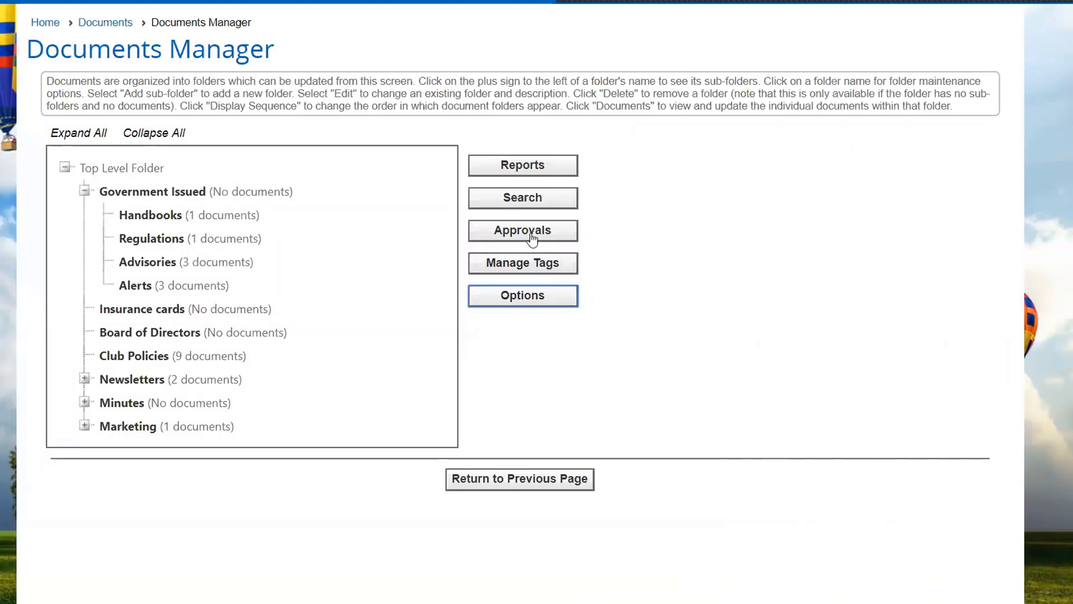
Step: Run the Folder Hierarchy report with All Folders scope and PDF output
{"action": "left_click", "coordinate": [515, 166]}
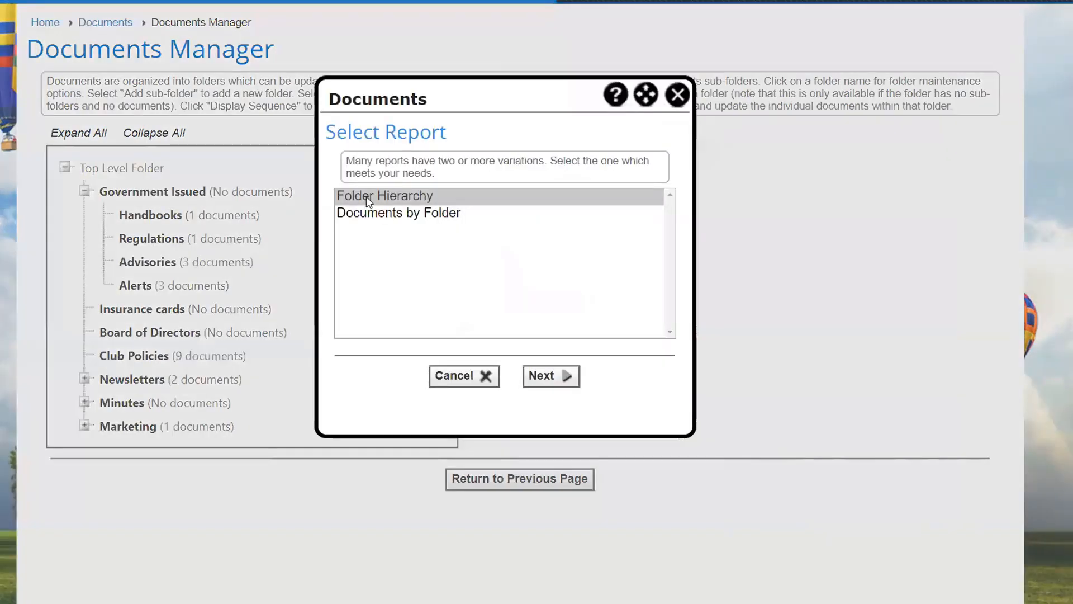
{"action": "left_click", "coordinate": [544, 378]}
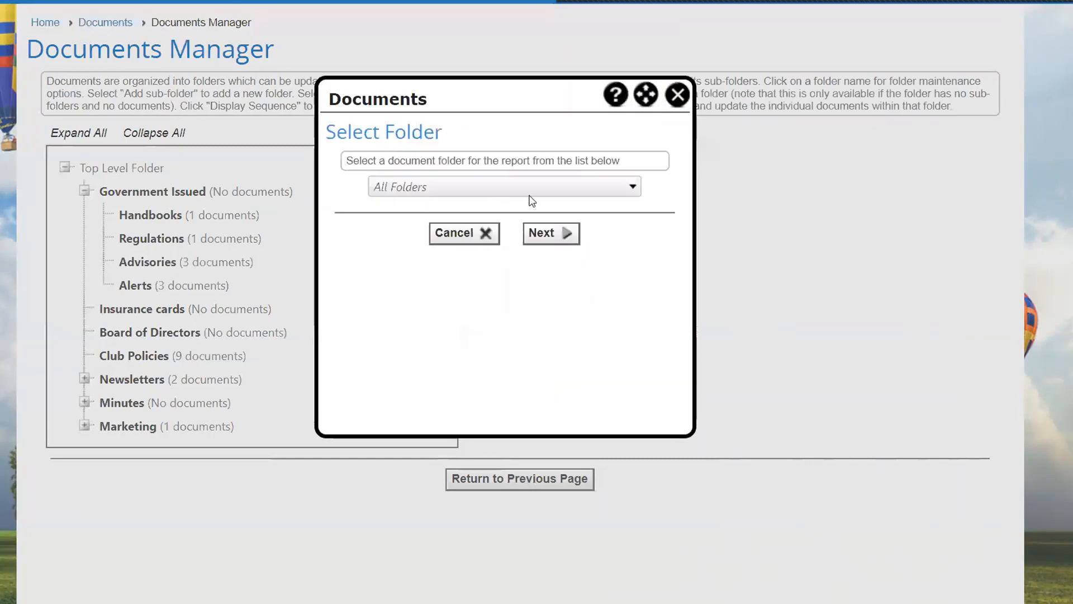
{"action": "left_click", "coordinate": [633, 185]}
{"action": "left_click", "coordinate": [633, 186]}
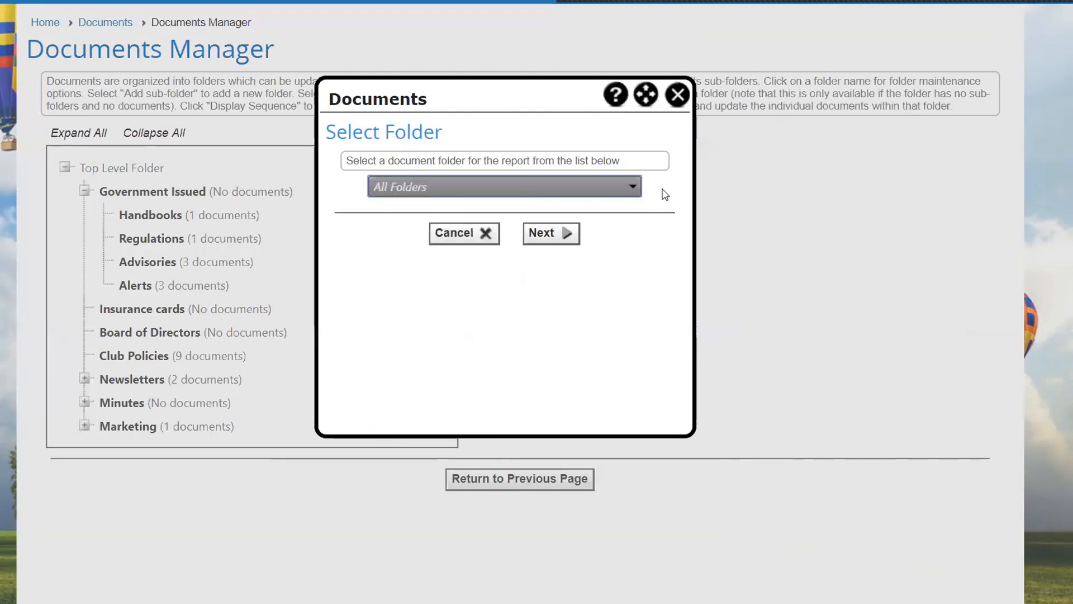
{"action": "left_click", "coordinate": [542, 239]}
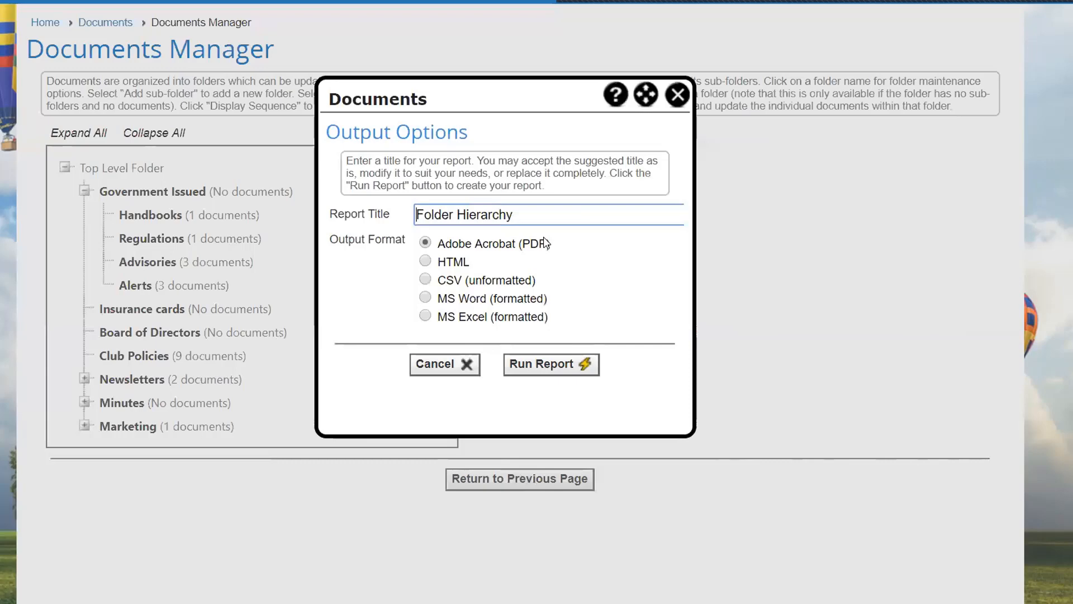
{"action": "left_click", "coordinate": [538, 364]}
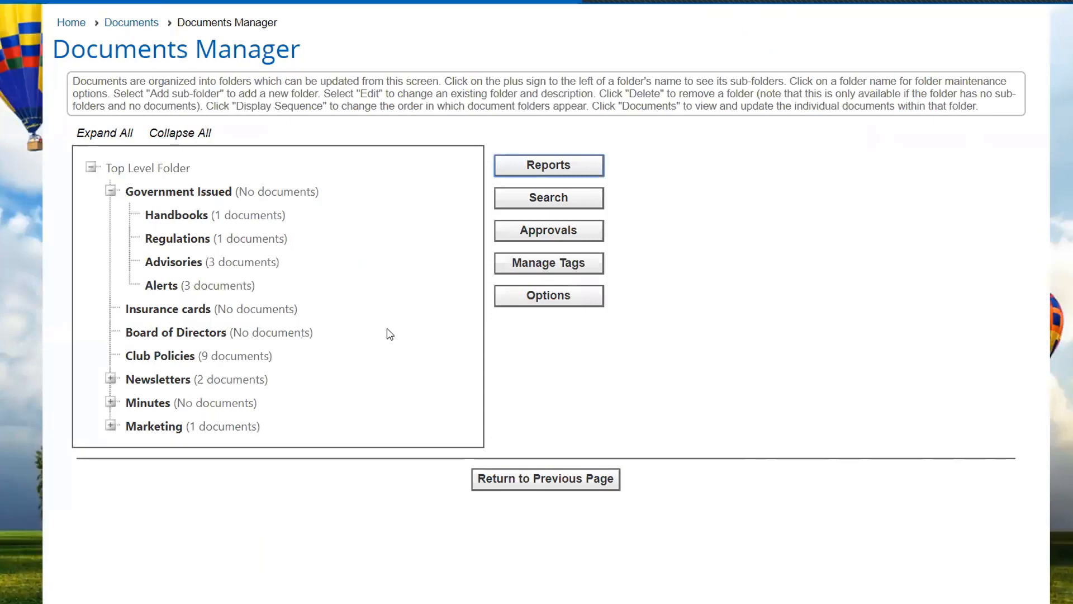
Step: Run the Documents by Folder report on the Club Policies folder as a PDF
{"action": "left_click", "coordinate": [548, 166]}
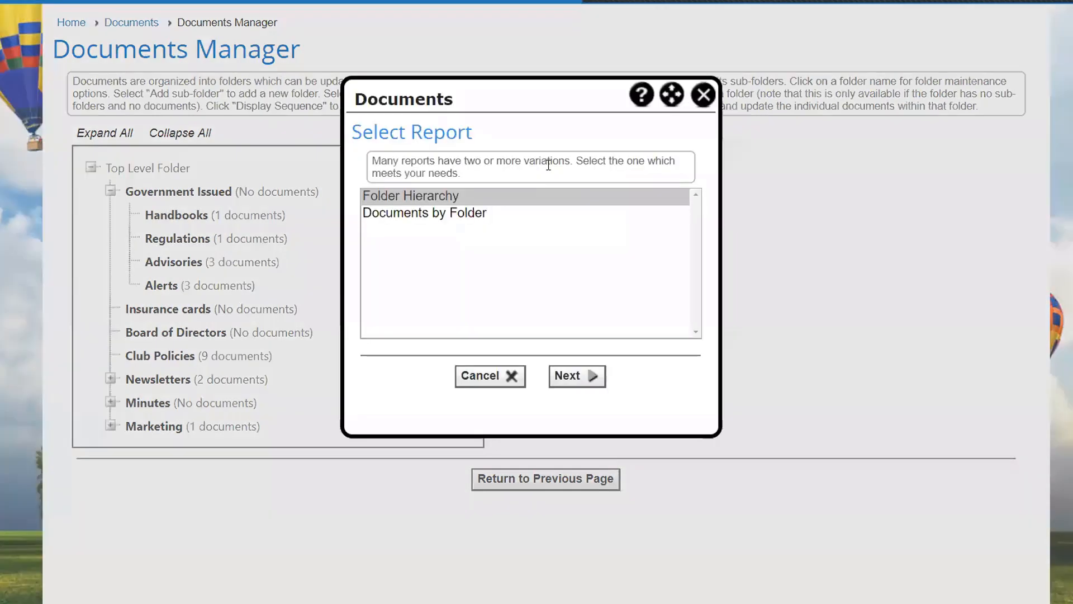
{"action": "left_click", "coordinate": [444, 216]}
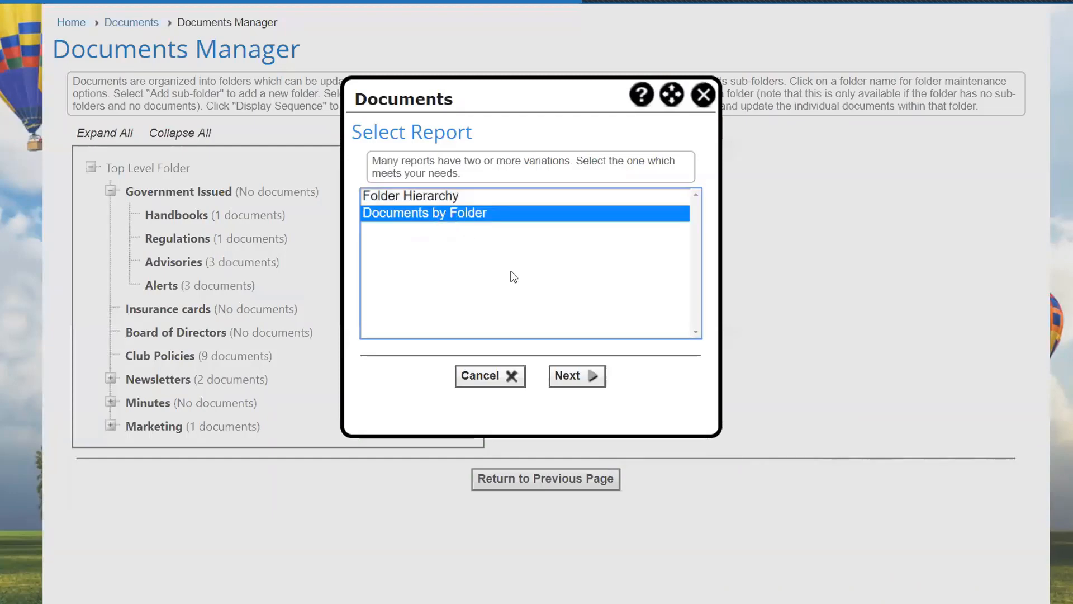
{"action": "left_click", "coordinate": [568, 375]}
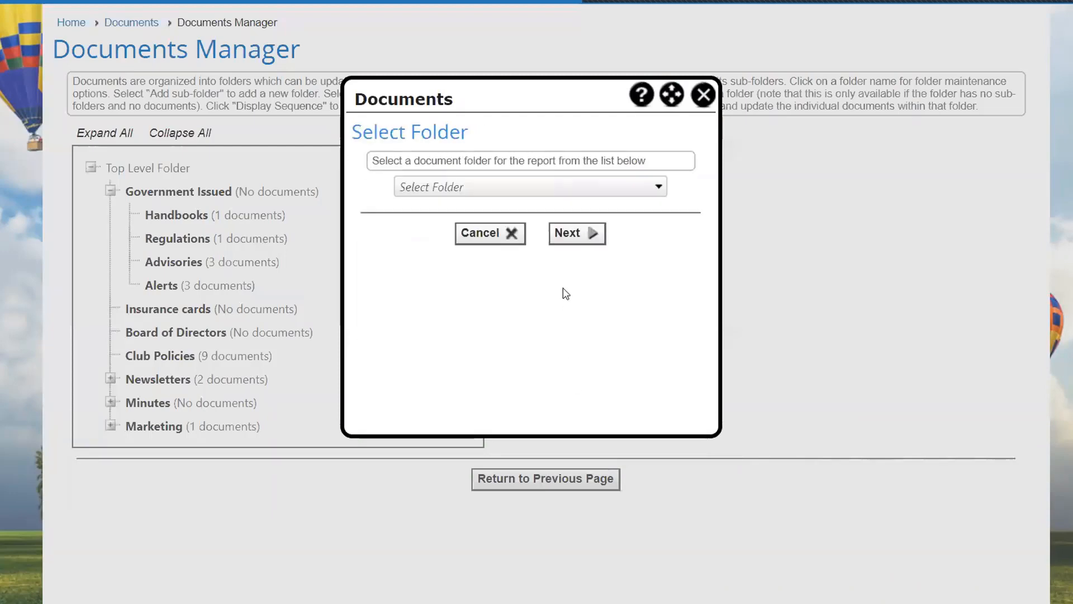
{"action": "left_click", "coordinate": [659, 187]}
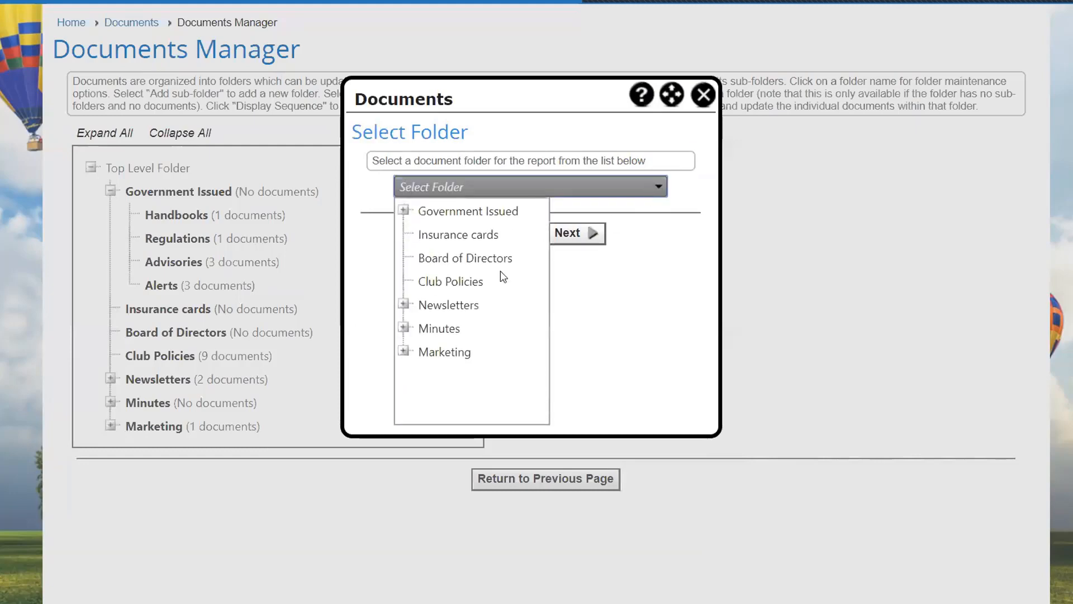
{"action": "left_click", "coordinate": [450, 281]}
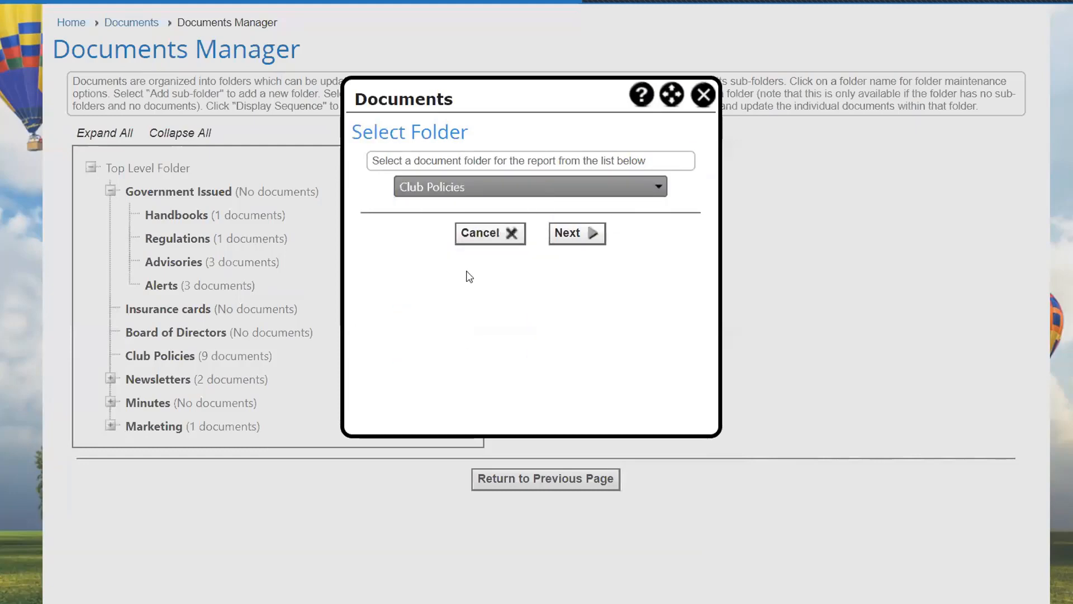
{"action": "left_click", "coordinate": [575, 234]}
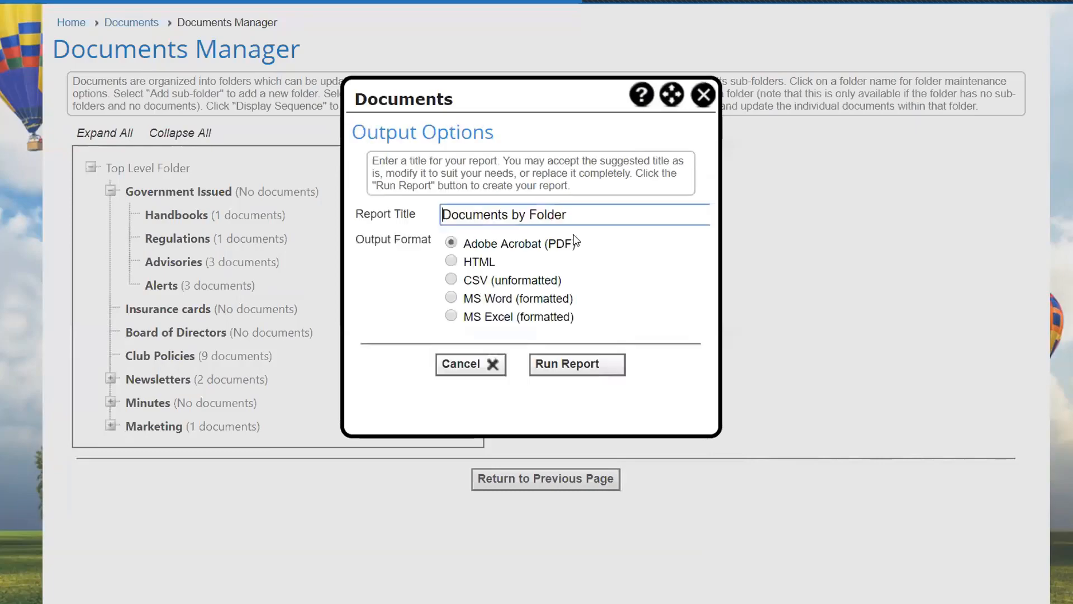
{"action": "left_click", "coordinate": [579, 365]}
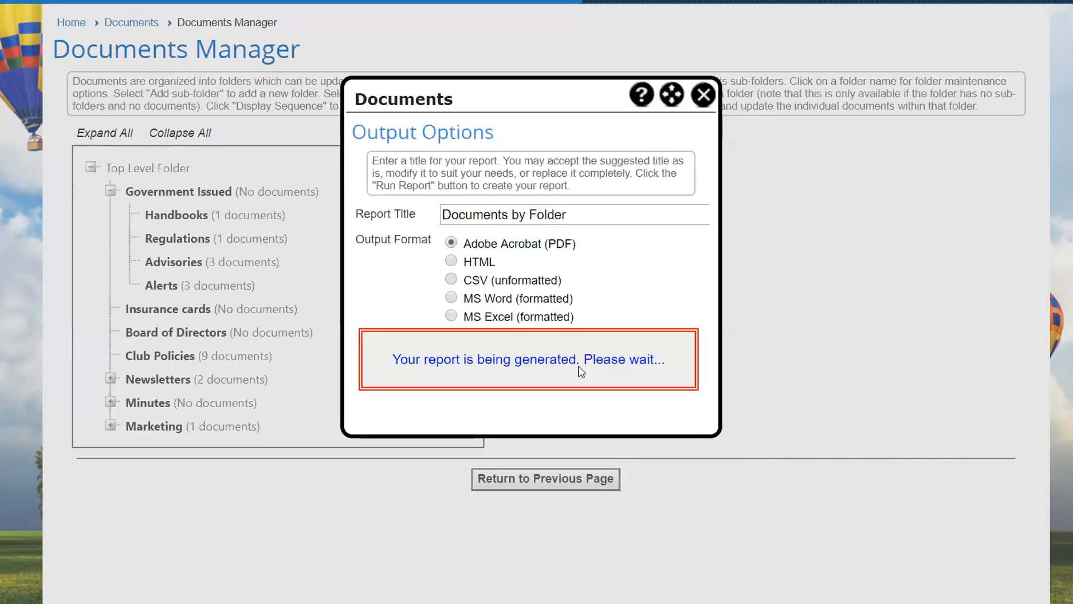
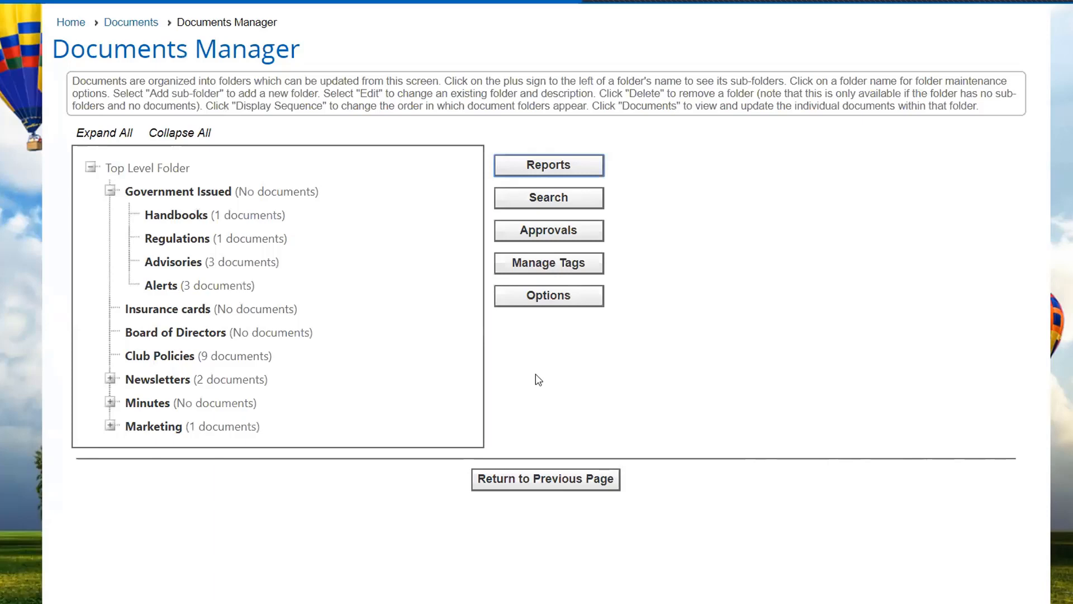
Step: Open the Document Search (Admin) page and put the cursor in the Search Text field
{"action": "left_click", "coordinate": [556, 204]}
{"action": "scroll", "coordinate": [598, 371], "scroll_direction": "down", "scroll_amount": 5}
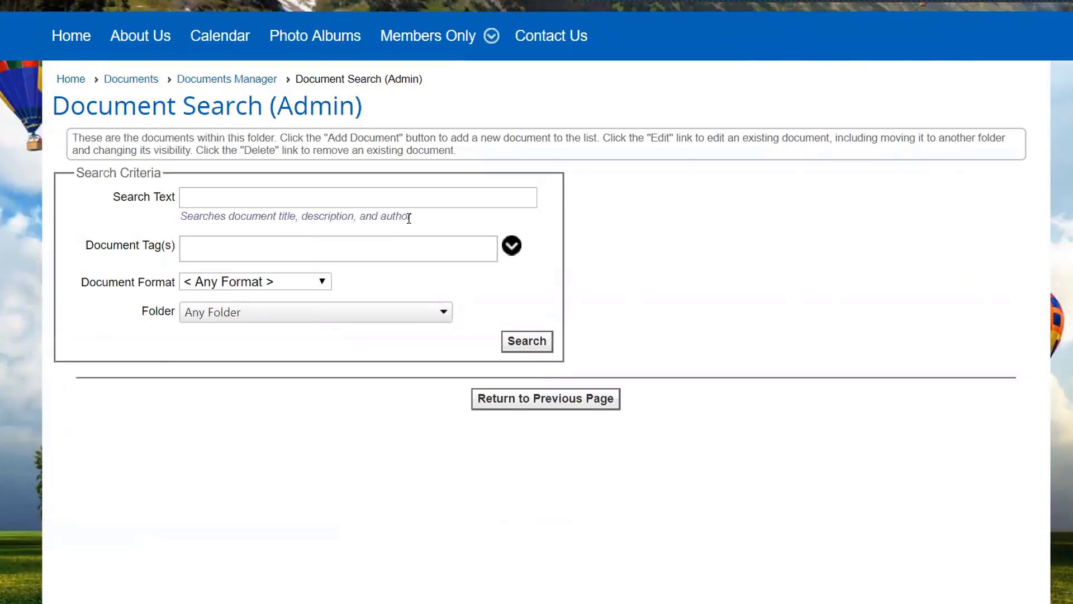
{"action": "left_click", "coordinate": [441, 199]}
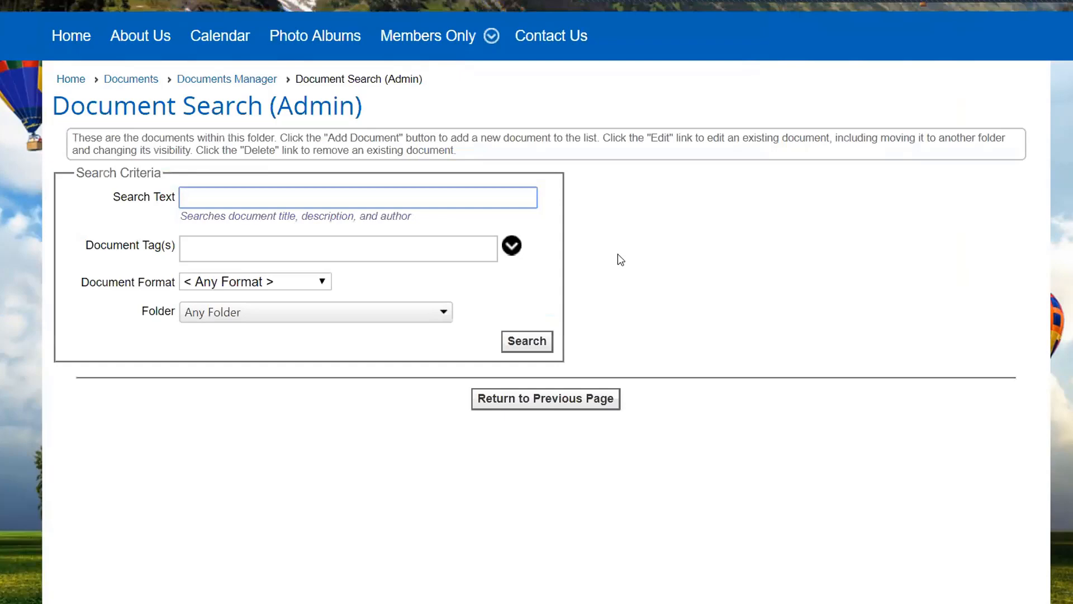
Step: Go to the public Documents page and show the Alerts folder's documents
{"action": "left_click", "coordinate": [121, 80]}
{"action": "scroll", "coordinate": [747, 388], "scroll_direction": "down", "scroll_amount": 5}
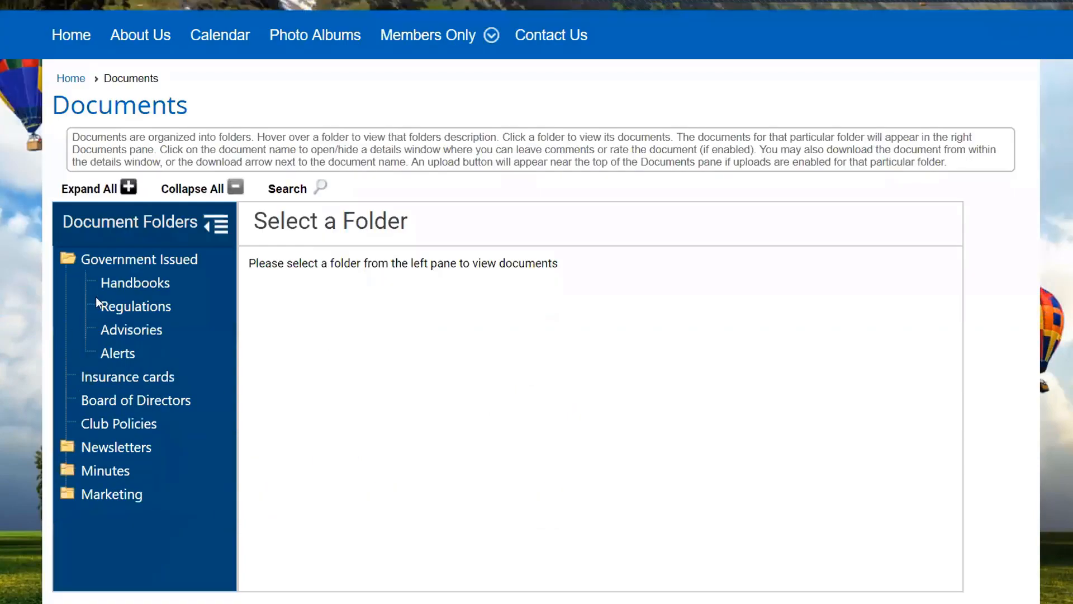
{"action": "left_click", "coordinate": [110, 354]}
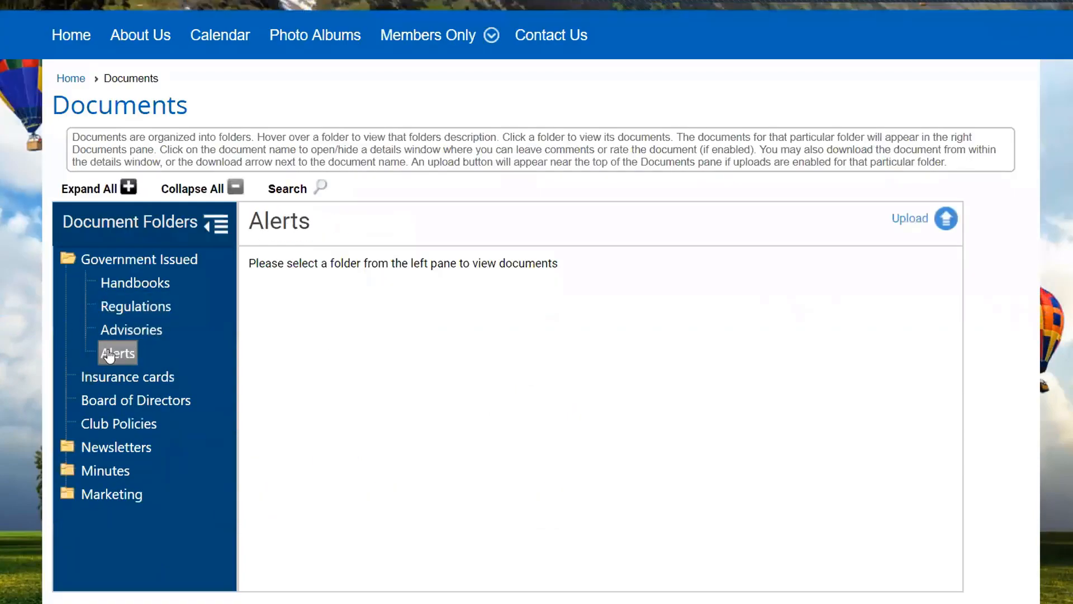
Step: Start an upload to Alerts, cancel it, then view the nine Club Policies documents
{"action": "left_click", "coordinate": [945, 219]}
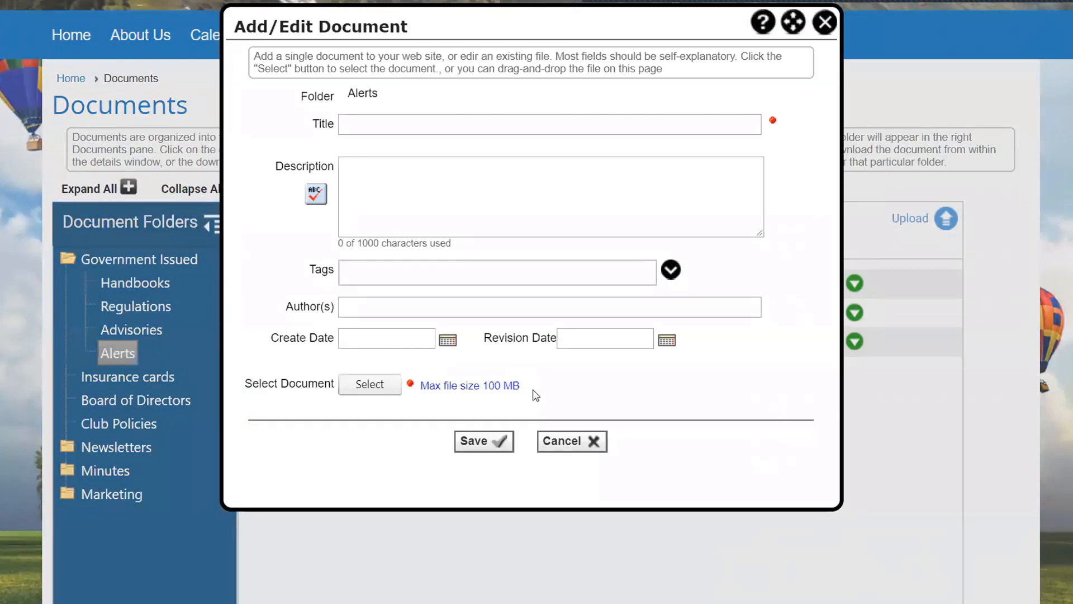
{"action": "left_click", "coordinate": [566, 445]}
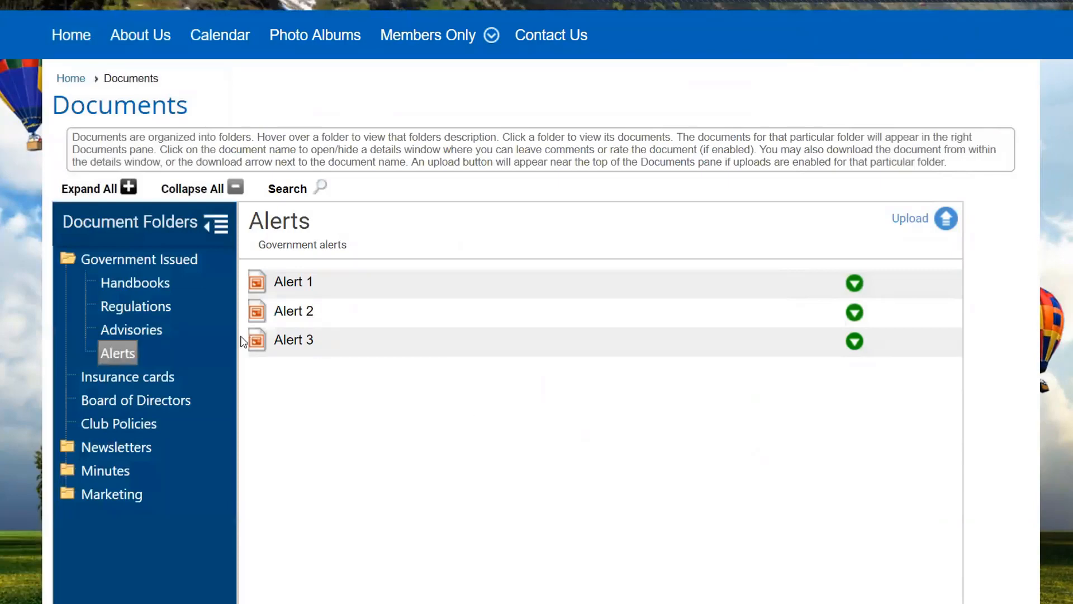
{"action": "left_click", "coordinate": [137, 424]}
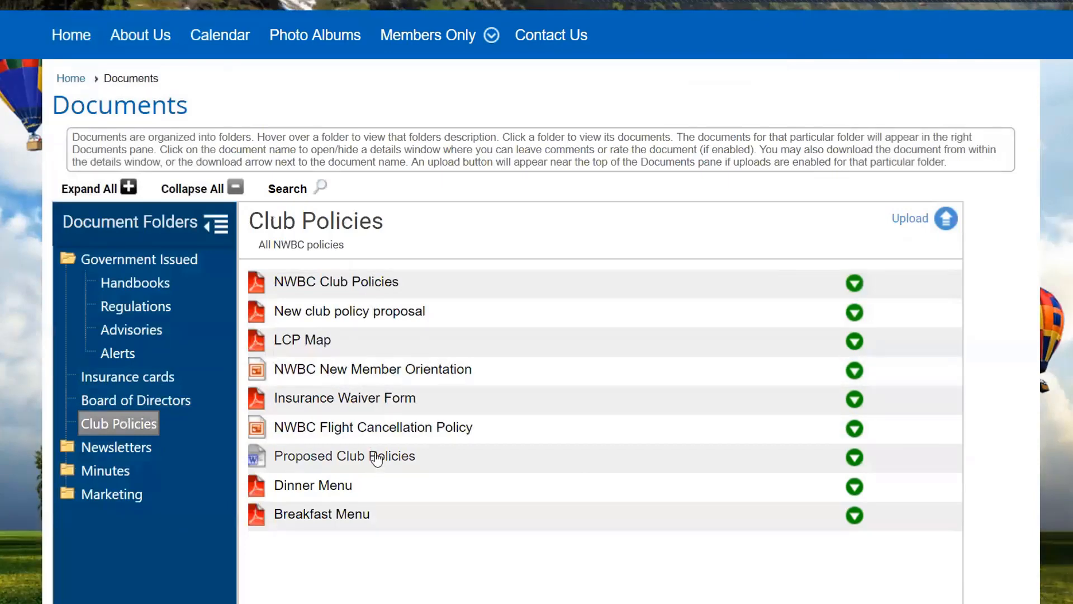
Step: Switch to the Documents Manager and list the nine Club Policies documents for editing
{"action": "left_click", "coordinate": [1040, 409]}
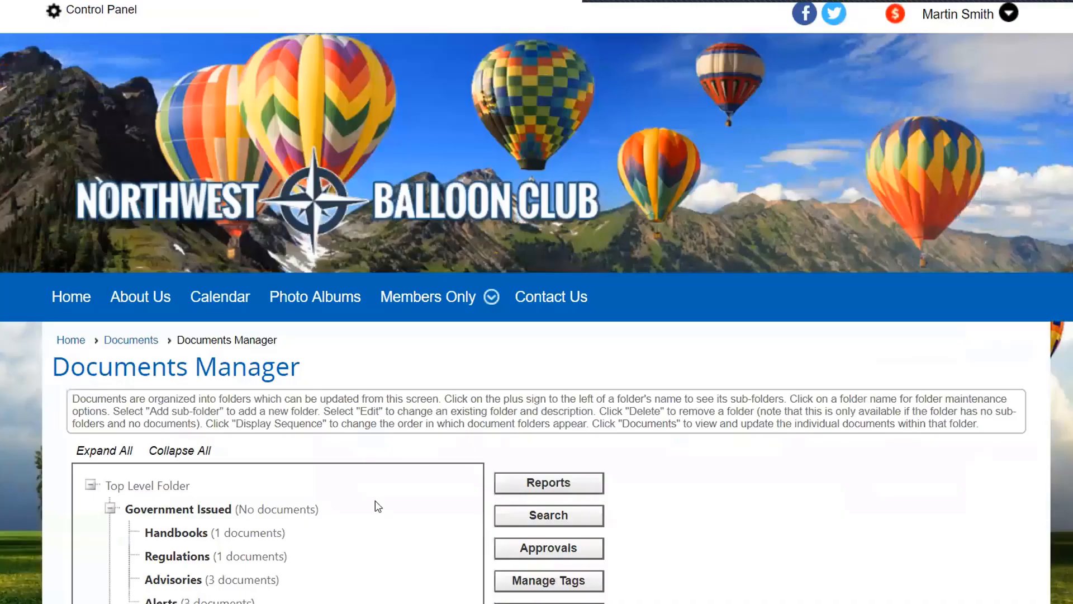
{"action": "scroll", "coordinate": [369, 501], "scroll_direction": "down", "scroll_amount": 5}
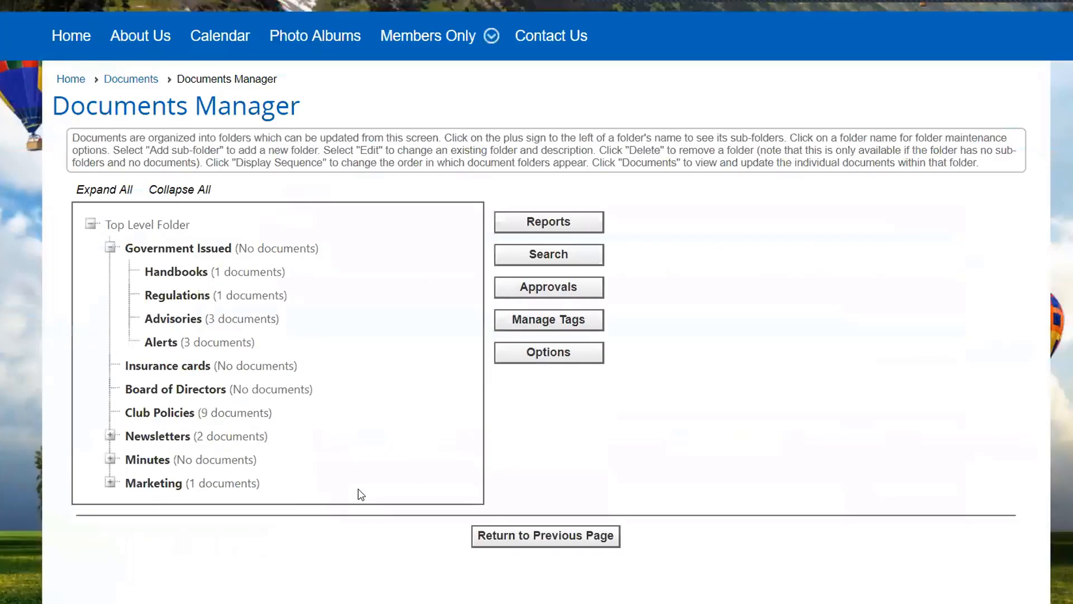
{"action": "left_click", "coordinate": [167, 416]}
{"action": "left_click", "coordinate": [247, 330]}
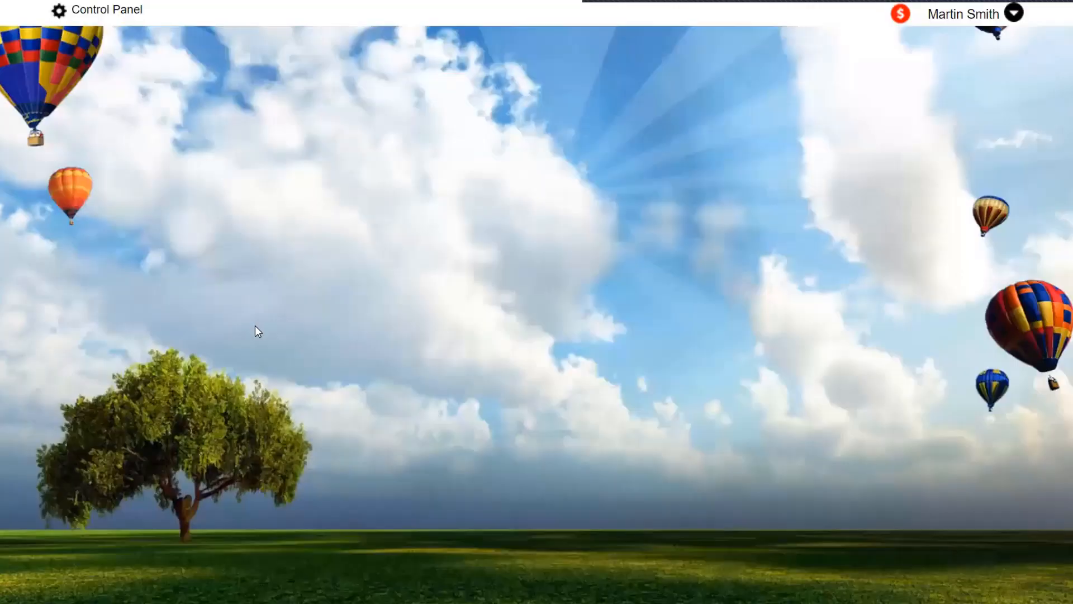
{"action": "scroll", "coordinate": [824, 424], "scroll_direction": "down", "scroll_amount": 5}
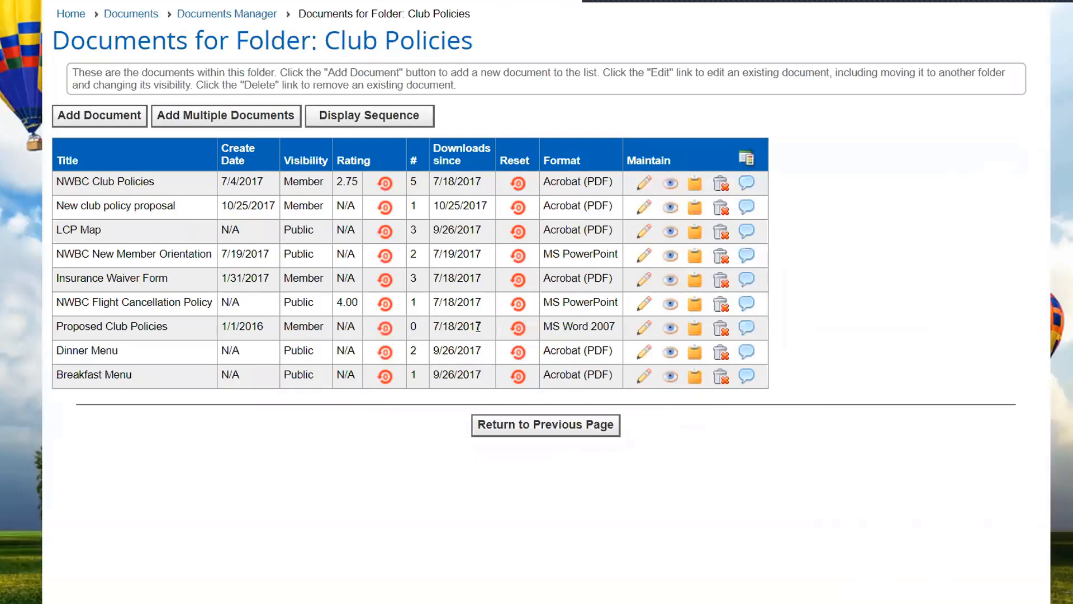
{"action": "left_click", "coordinate": [644, 328]}
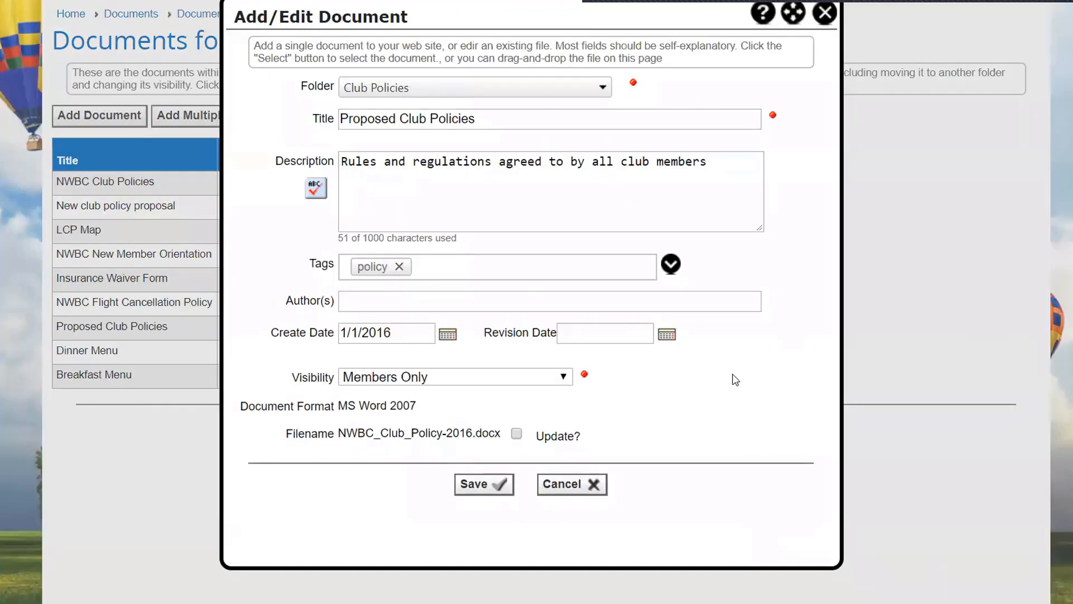
{"action": "scroll", "coordinate": [414, 360], "scroll_direction": "down", "scroll_amount": 2}
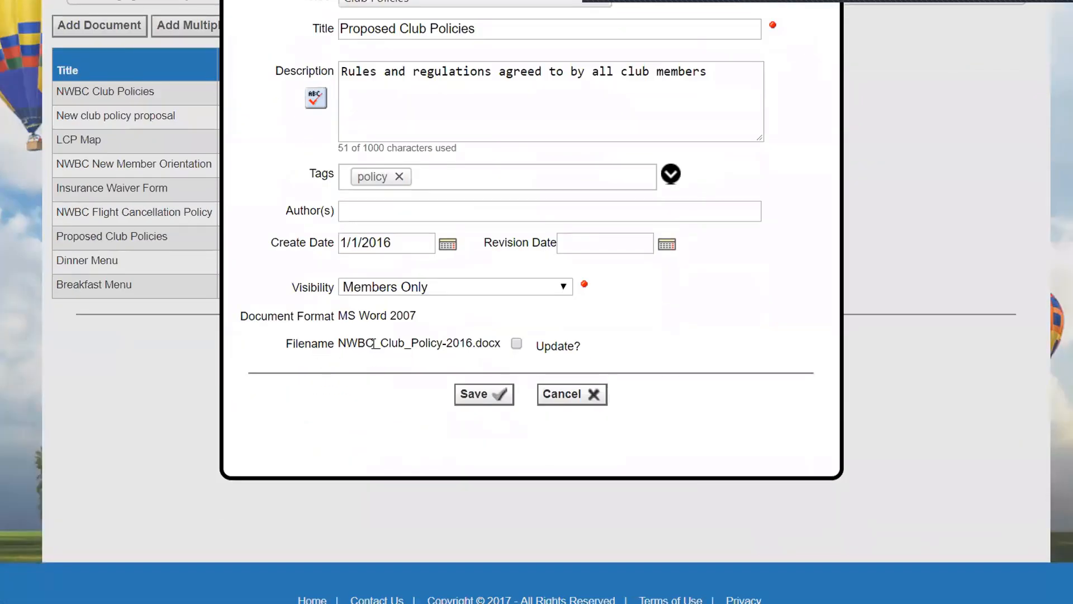
{"action": "left_click", "coordinate": [518, 345]}
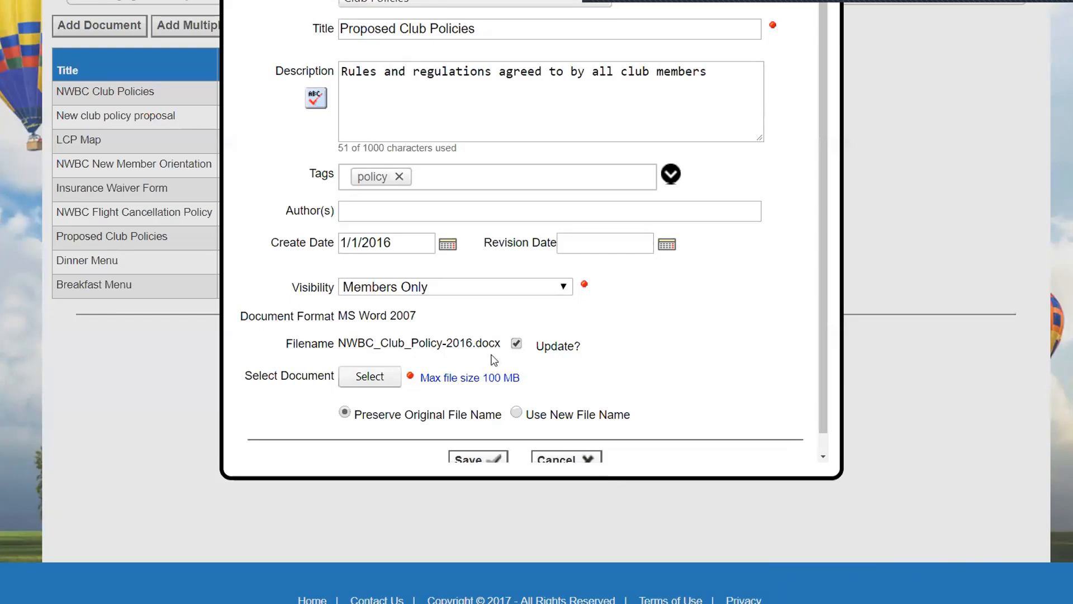
{"action": "left_click", "coordinate": [570, 460]}
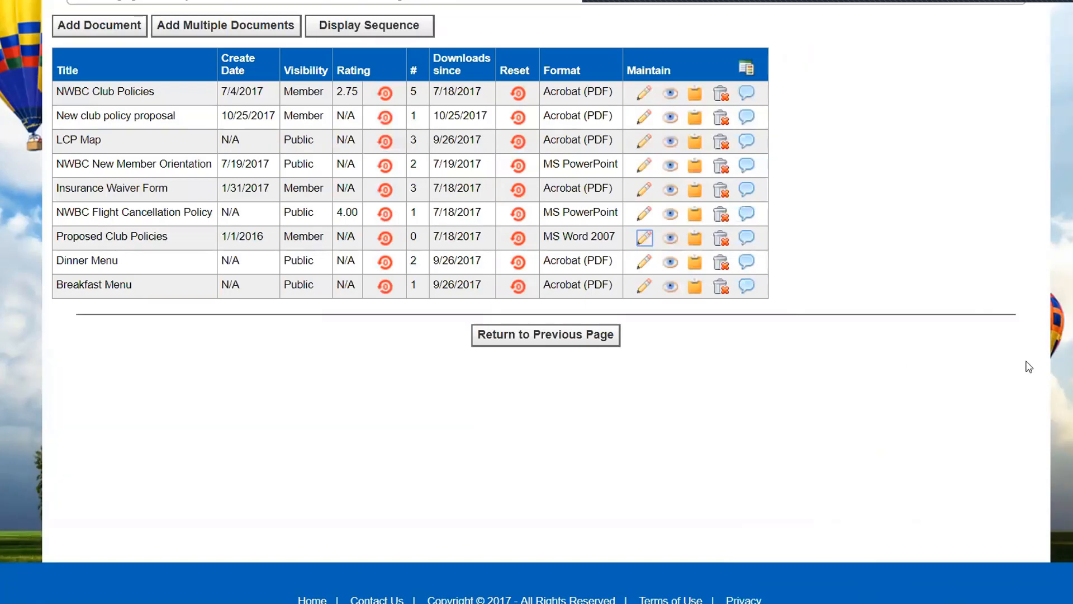
{"action": "scroll", "coordinate": [411, 174], "scroll_direction": "up", "scroll_amount": 1}
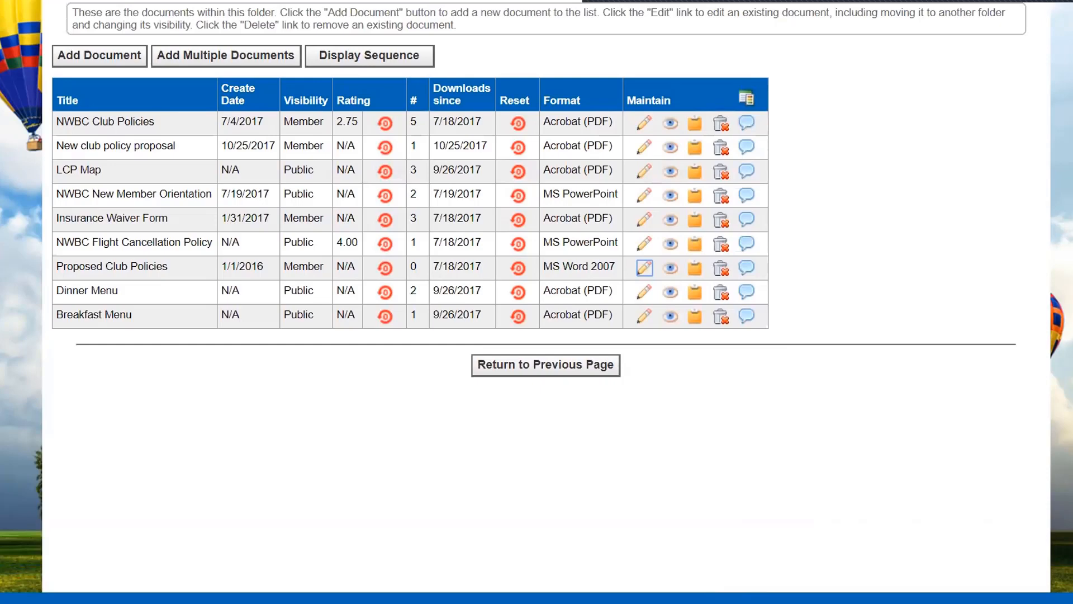
{"action": "scroll", "coordinate": [537, 302], "scroll_direction": "up", "scroll_amount": 2}
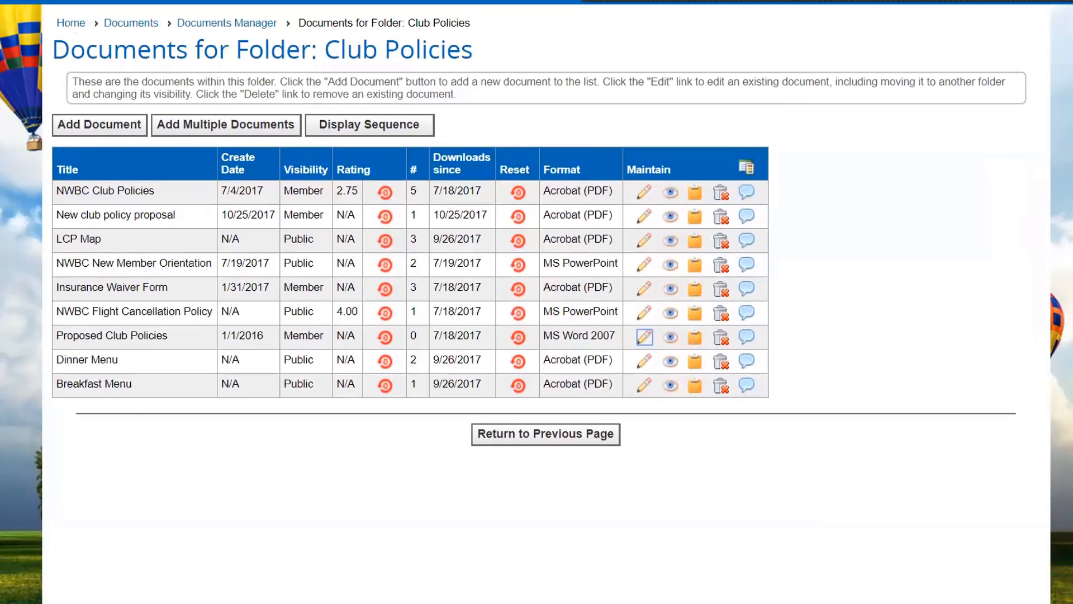
{"action": "scroll", "coordinate": [302, 132], "scroll_direction": "up", "scroll_amount": 1}
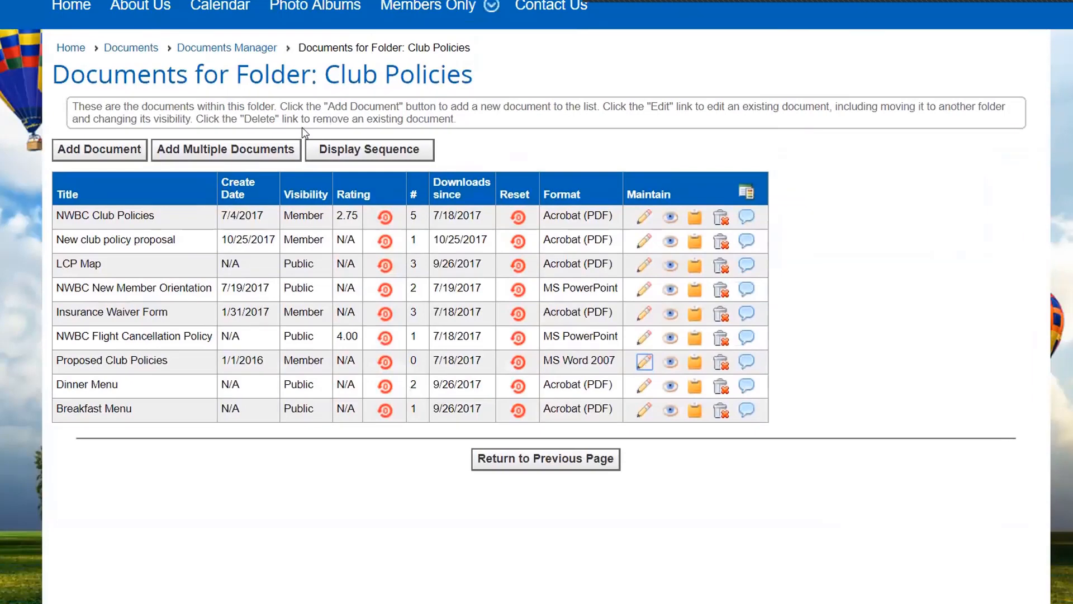
{"action": "scroll", "coordinate": [223, 100], "scroll_direction": "up", "scroll_amount": 5}
{"action": "scroll", "coordinate": [101, 56], "scroll_direction": "up", "scroll_amount": 1}
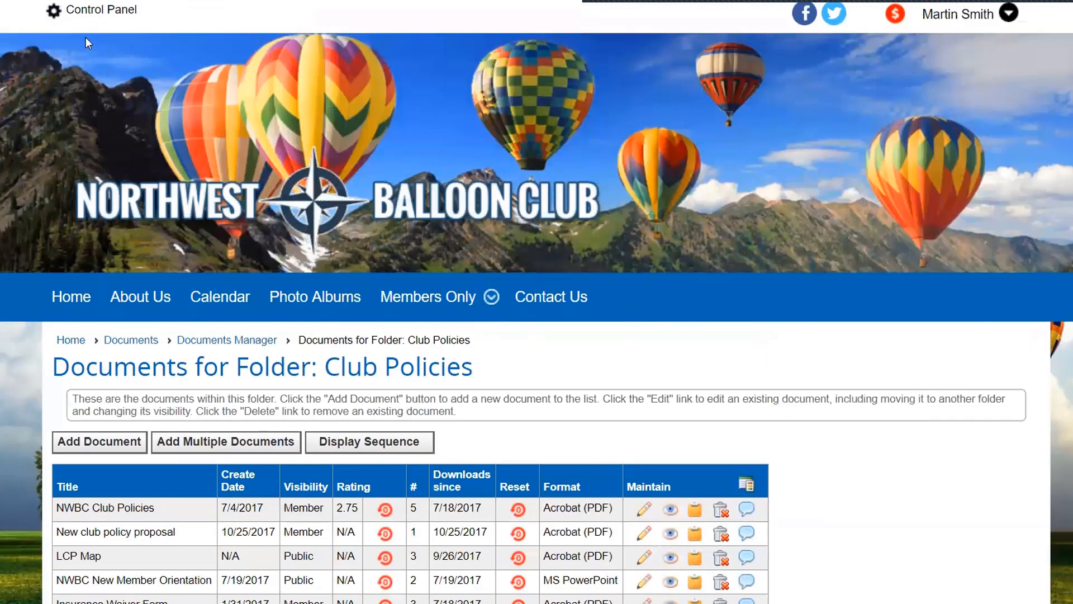
Step: Open Administrators/Coordinators under Setup on the Control Panel's Club tab
{"action": "left_click", "coordinate": [90, 11]}
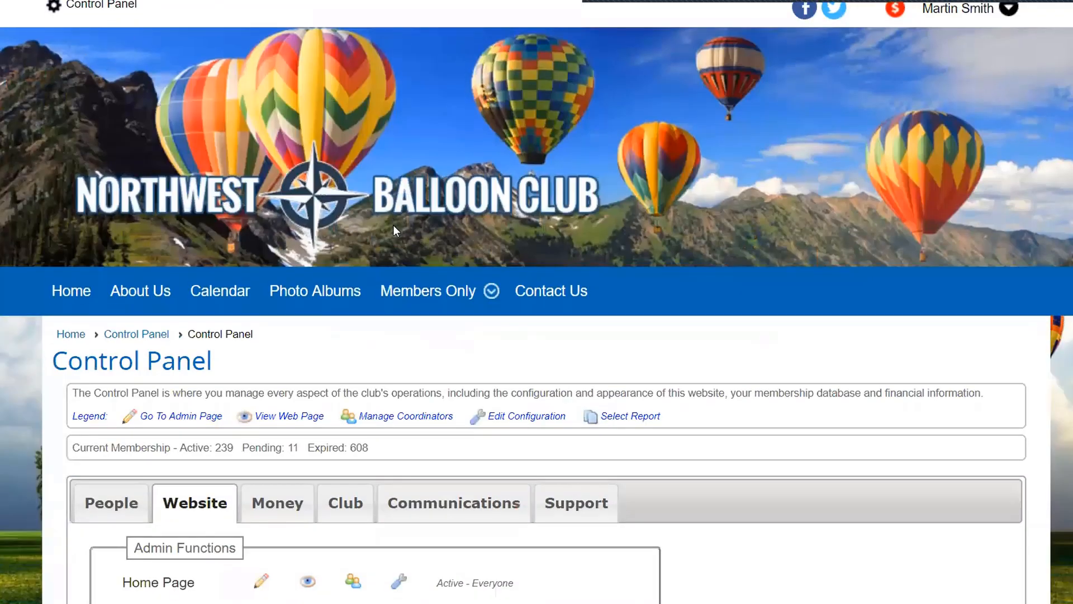
{"action": "scroll", "coordinate": [394, 225], "scroll_direction": "down", "scroll_amount": 5}
{"action": "left_click", "coordinate": [345, 246]}
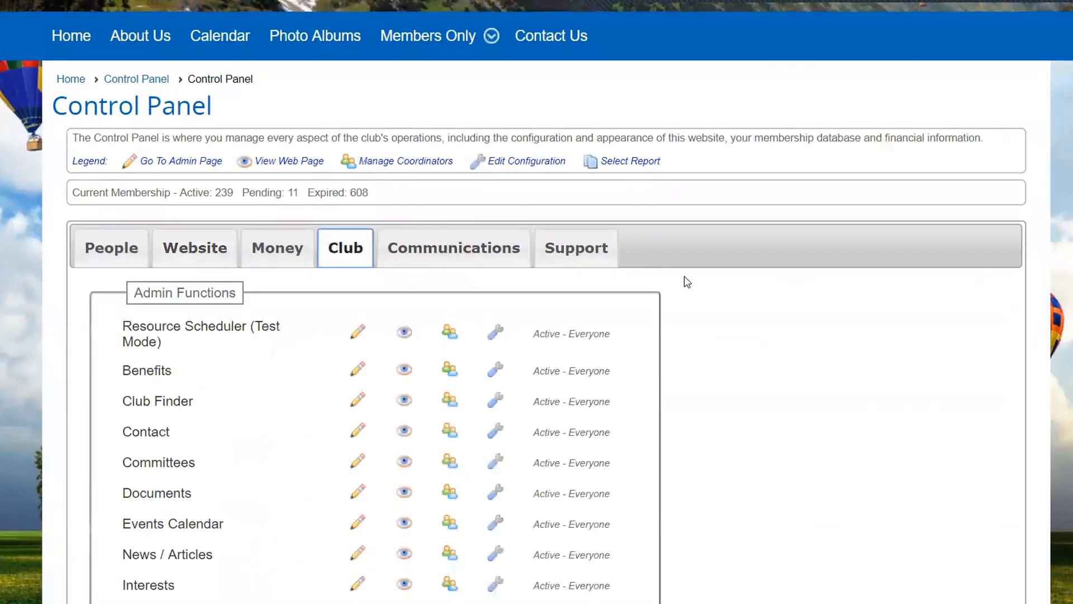
{"action": "scroll", "coordinate": [765, 287], "scroll_direction": "down", "scroll_amount": 8}
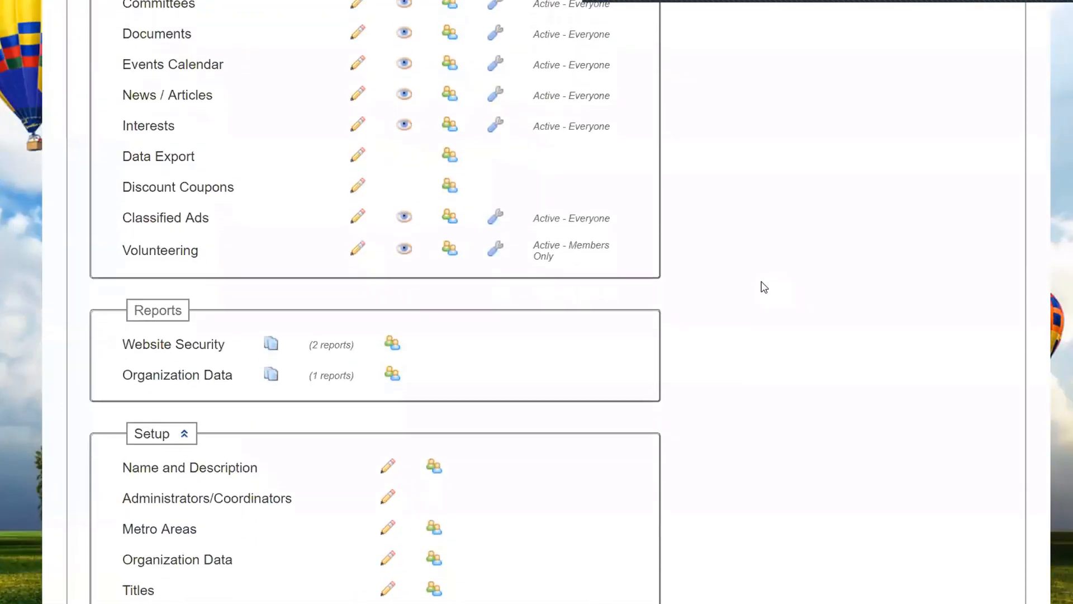
{"action": "scroll", "coordinate": [765, 287], "scroll_direction": "down", "scroll_amount": 3}
{"action": "left_click", "coordinate": [221, 311]}
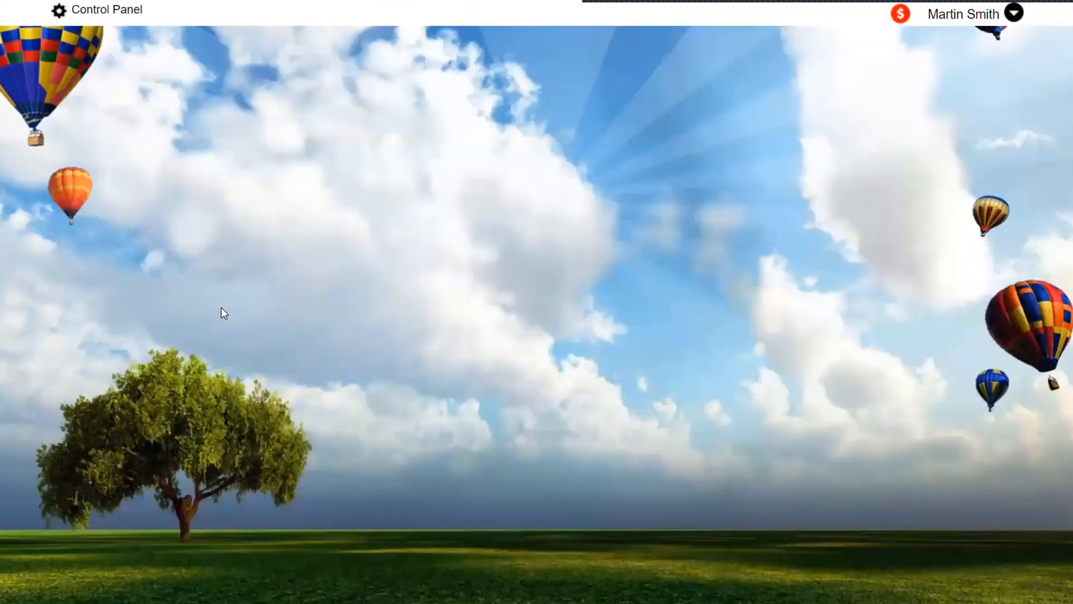
Step: Review the Administrators and Coordinators page and list coordinators grouped by function
{"action": "scroll", "coordinate": [580, 334], "scroll_direction": "down", "scroll_amount": 5}
{"action": "scroll", "coordinate": [582, 335], "scroll_direction": "down", "scroll_amount": 2}
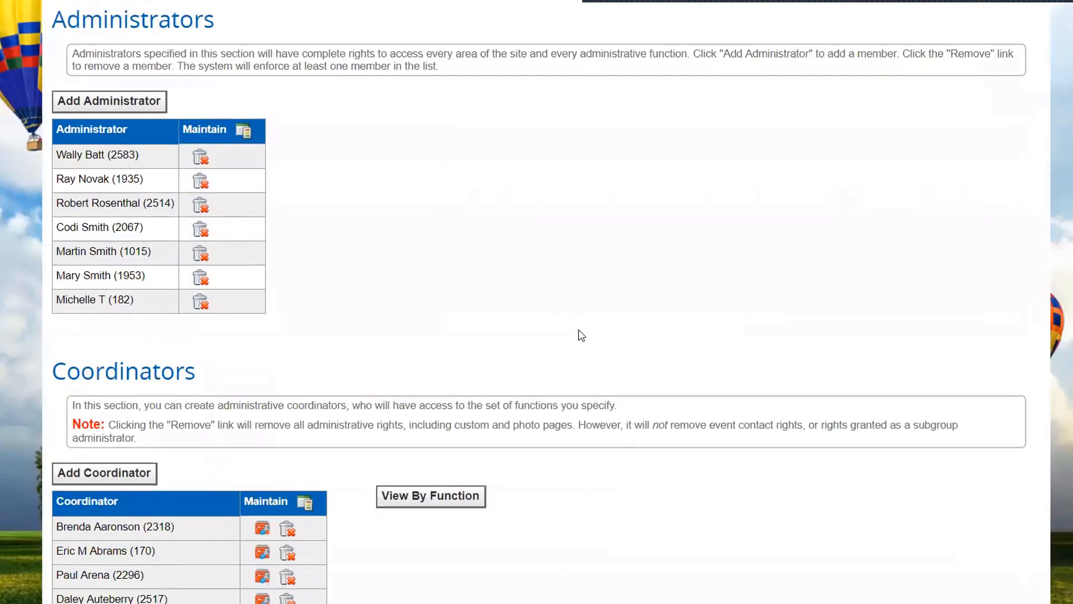
{"action": "scroll", "coordinate": [582, 335], "scroll_direction": "up", "scroll_amount": 1}
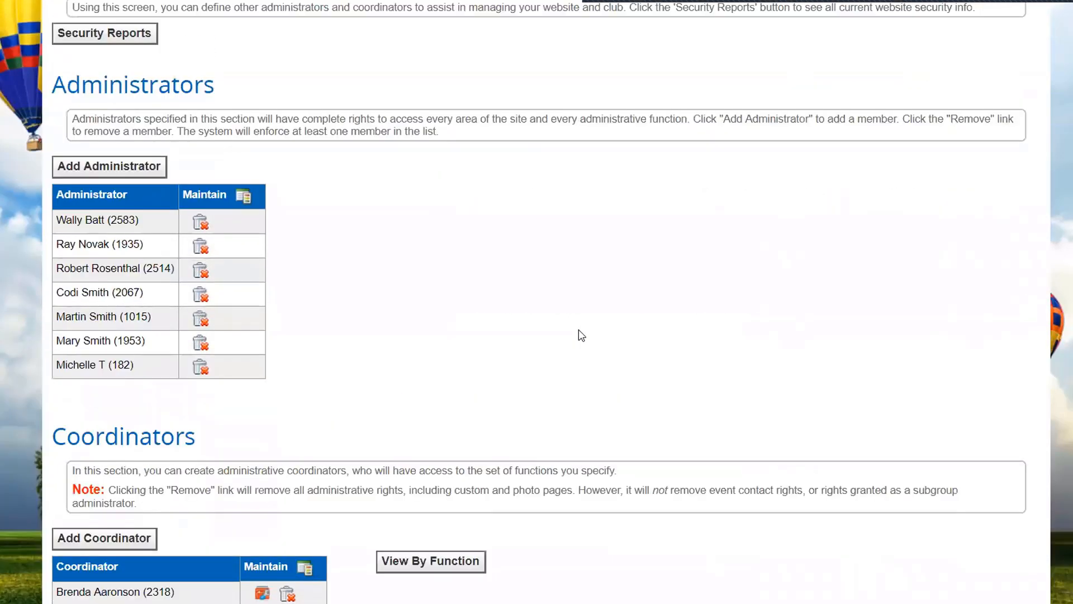
{"action": "scroll", "coordinate": [582, 336], "scroll_direction": "down", "scroll_amount": 6}
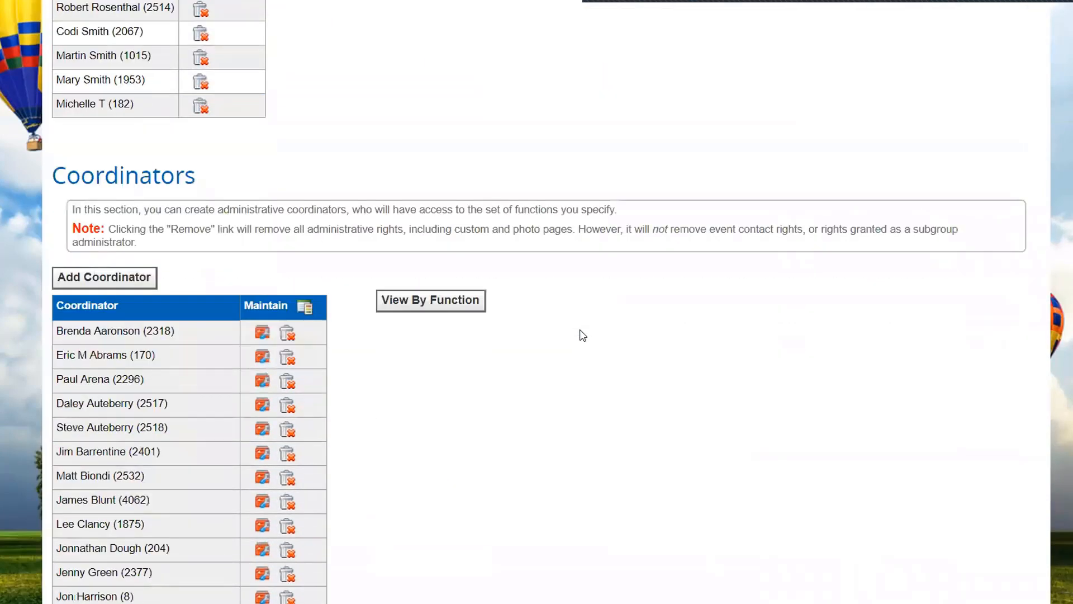
{"action": "scroll", "coordinate": [583, 335], "scroll_direction": "down", "scroll_amount": 1}
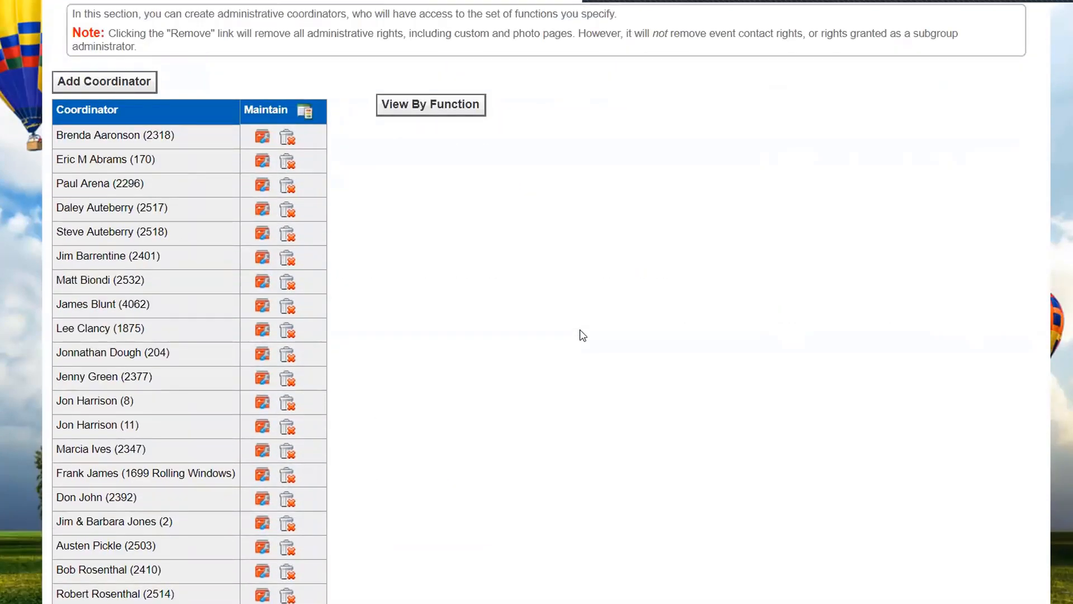
{"action": "left_click", "coordinate": [440, 106]}
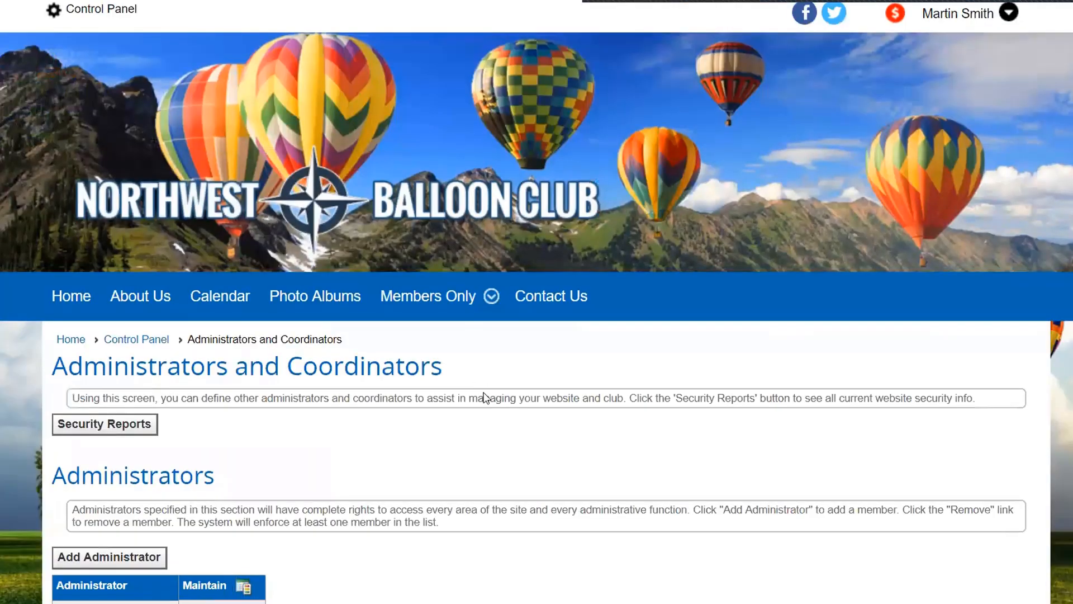
Step: Switch the coordinator list to View By Member and scroll through it
{"action": "scroll", "coordinate": [484, 395], "scroll_direction": "down", "scroll_amount": 5}
{"action": "scroll", "coordinate": [486, 398], "scroll_direction": "down", "scroll_amount": 6}
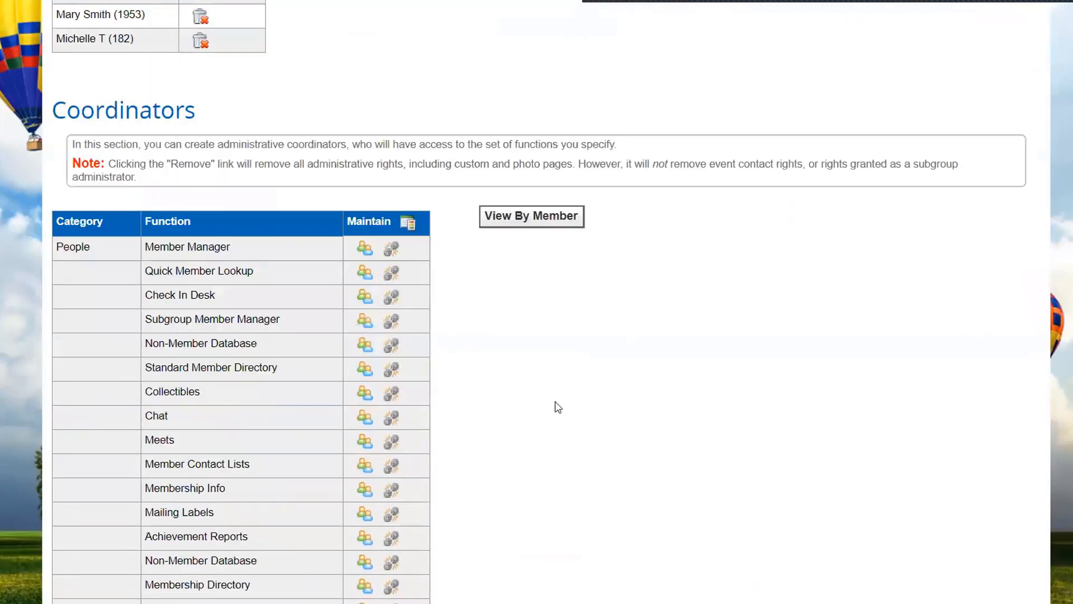
{"action": "scroll", "coordinate": [557, 406], "scroll_direction": "down", "scroll_amount": 2}
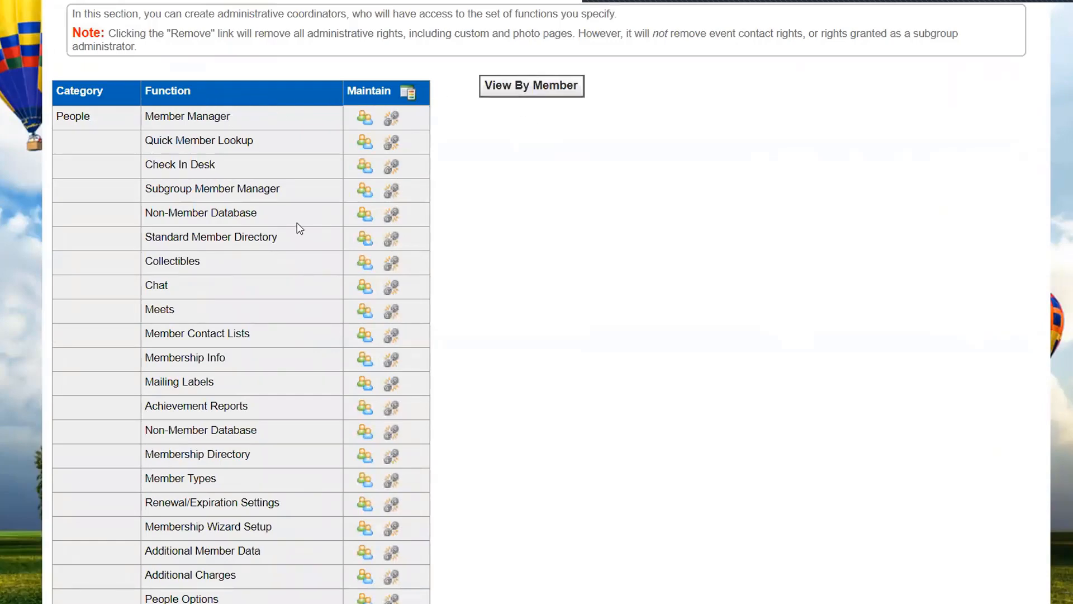
{"action": "left_click", "coordinate": [537, 85]}
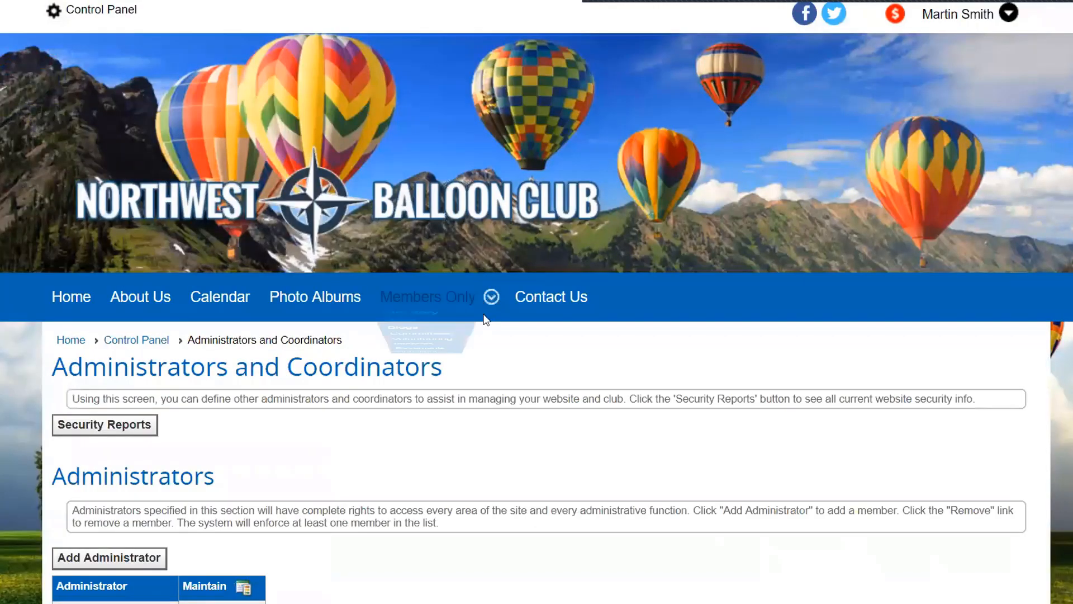
{"action": "scroll", "coordinate": [486, 307], "scroll_direction": "down", "scroll_amount": 12}
{"action": "scroll", "coordinate": [611, 279], "scroll_direction": "down", "scroll_amount": 3}
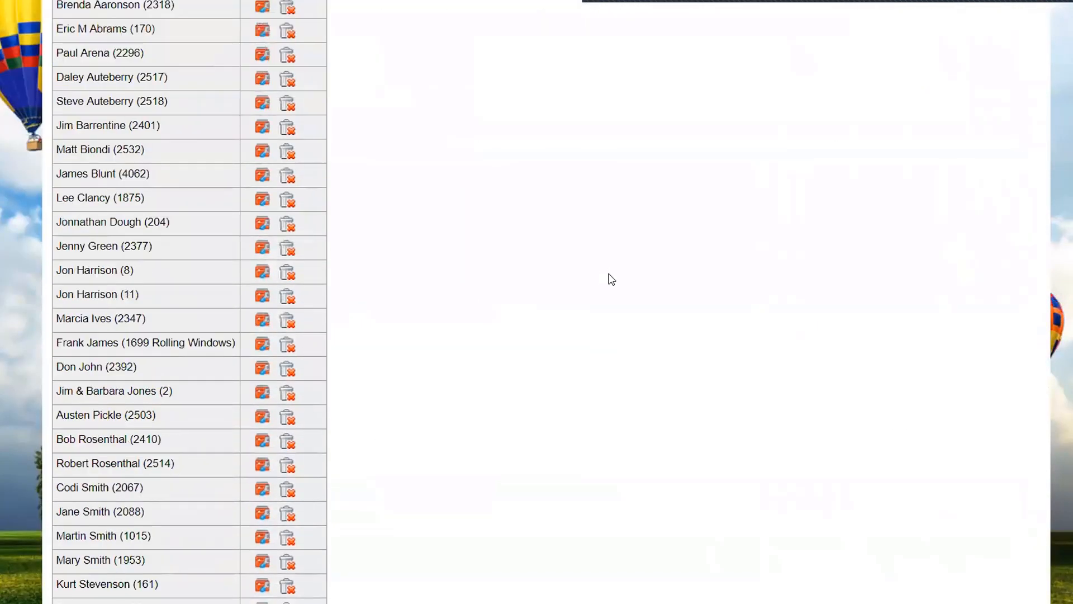
{"action": "scroll", "coordinate": [587, 282], "scroll_direction": "up", "scroll_amount": 1}
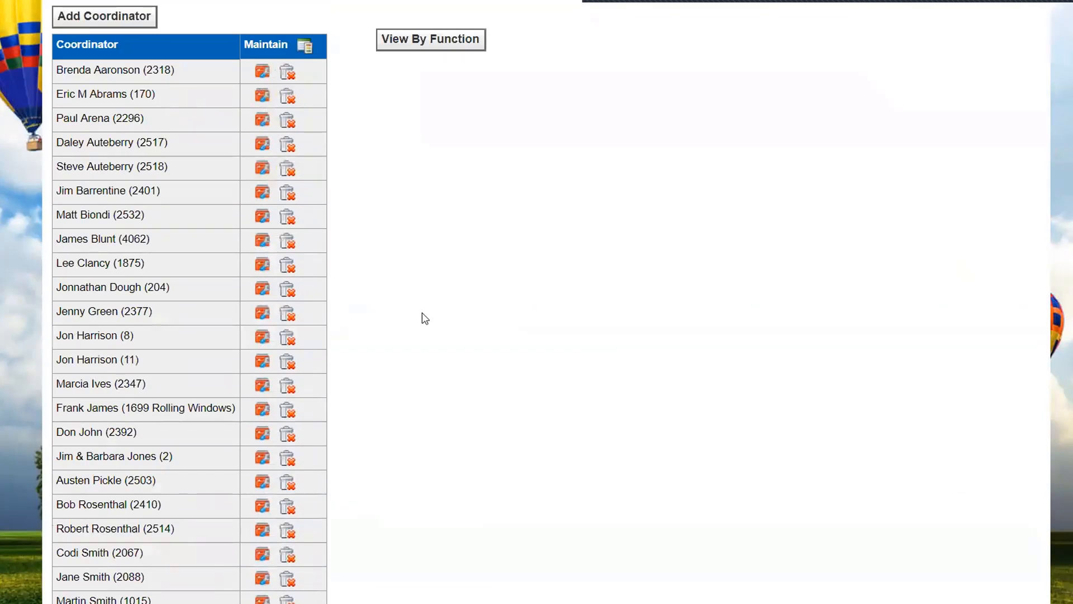
Step: Open a coordinator's Assign Coordinator Functions and confirm only Website > Photos is checked
{"action": "left_click", "coordinate": [262, 460]}
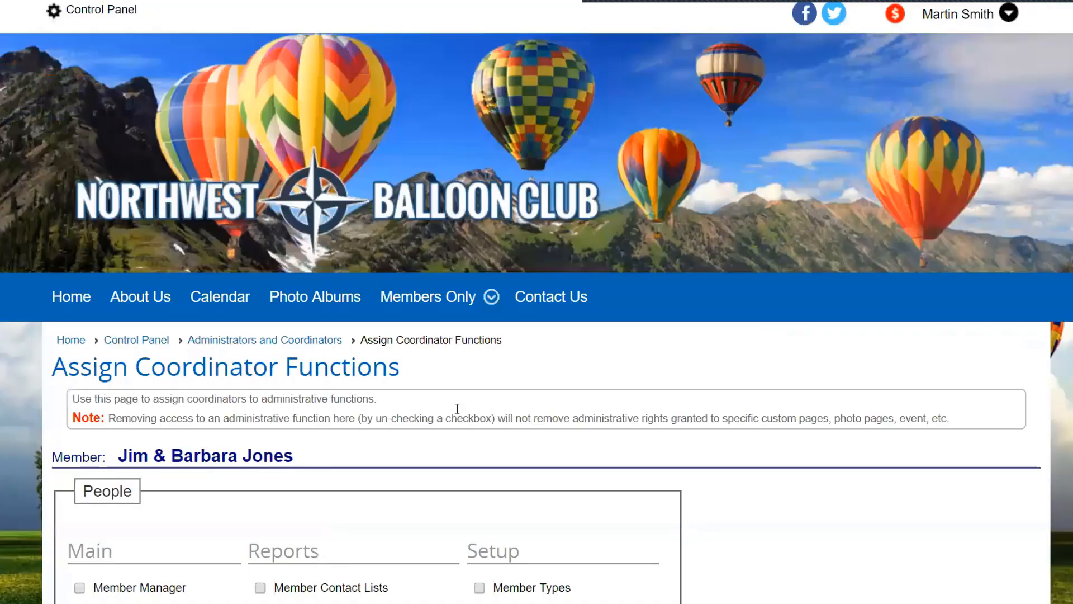
{"action": "scroll", "coordinate": [520, 402], "scroll_direction": "down", "scroll_amount": 6}
{"action": "scroll", "coordinate": [736, 376], "scroll_direction": "down", "scroll_amount": 2}
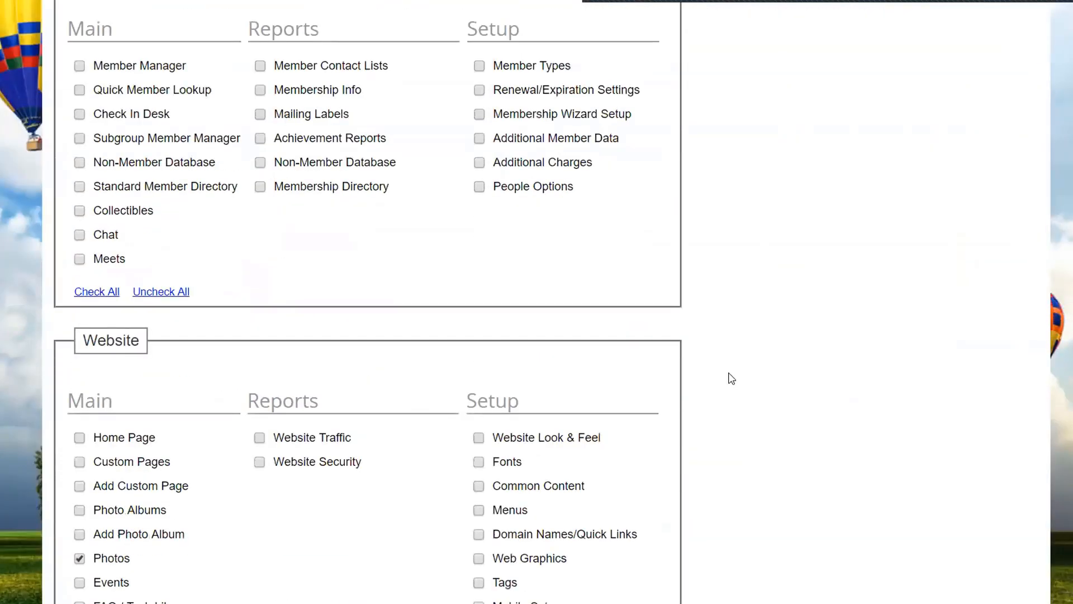
{"action": "scroll", "coordinate": [732, 379], "scroll_direction": "down", "scroll_amount": 7}
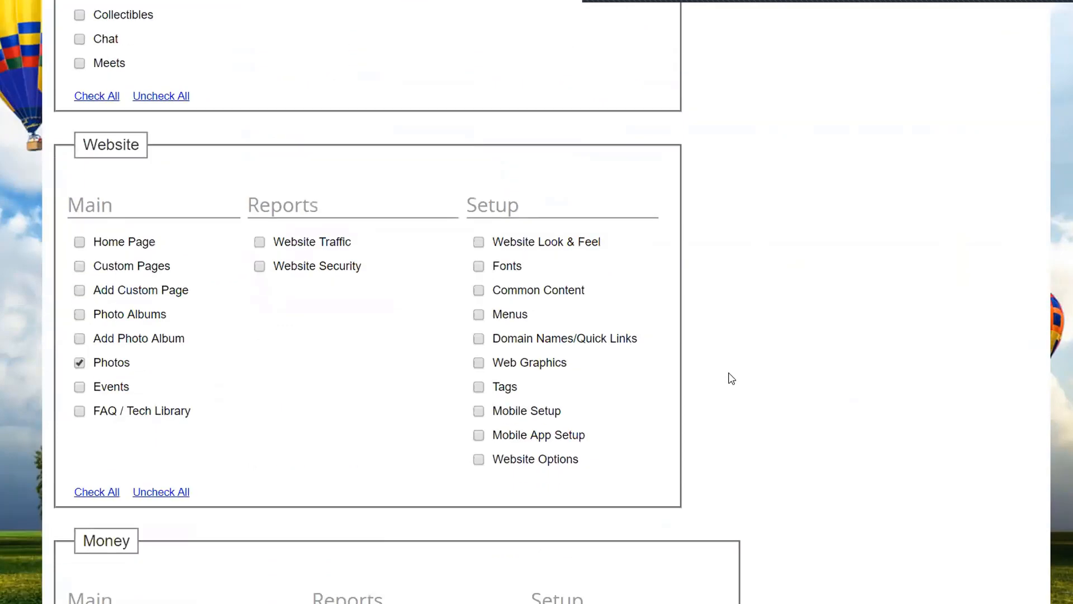
{"action": "scroll", "coordinate": [732, 378], "scroll_direction": "down", "scroll_amount": 4}
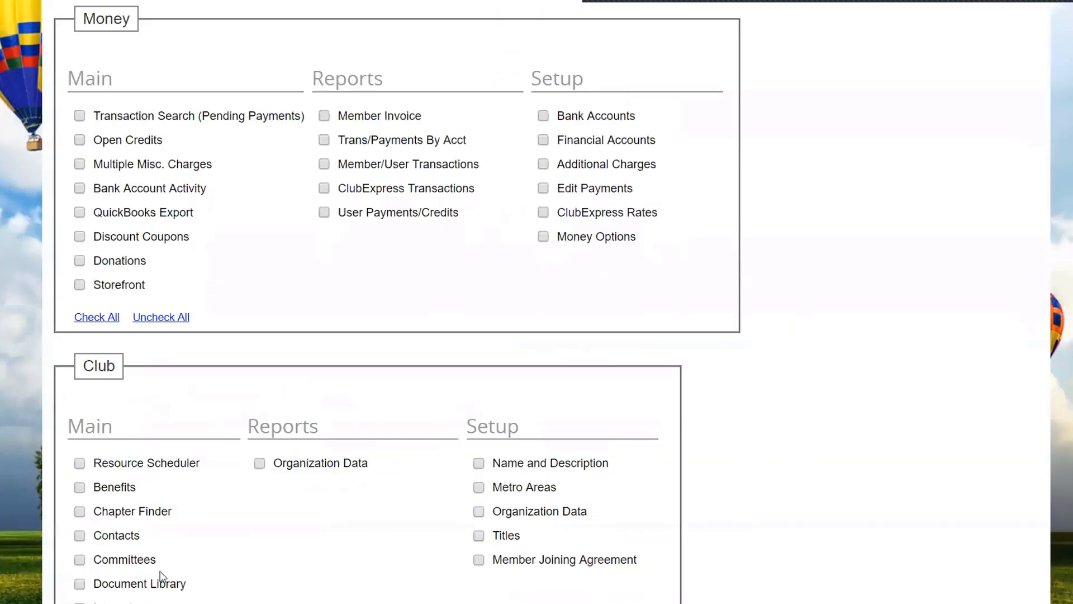
{"action": "scroll", "coordinate": [774, 392], "scroll_direction": "up", "scroll_amount": 9}
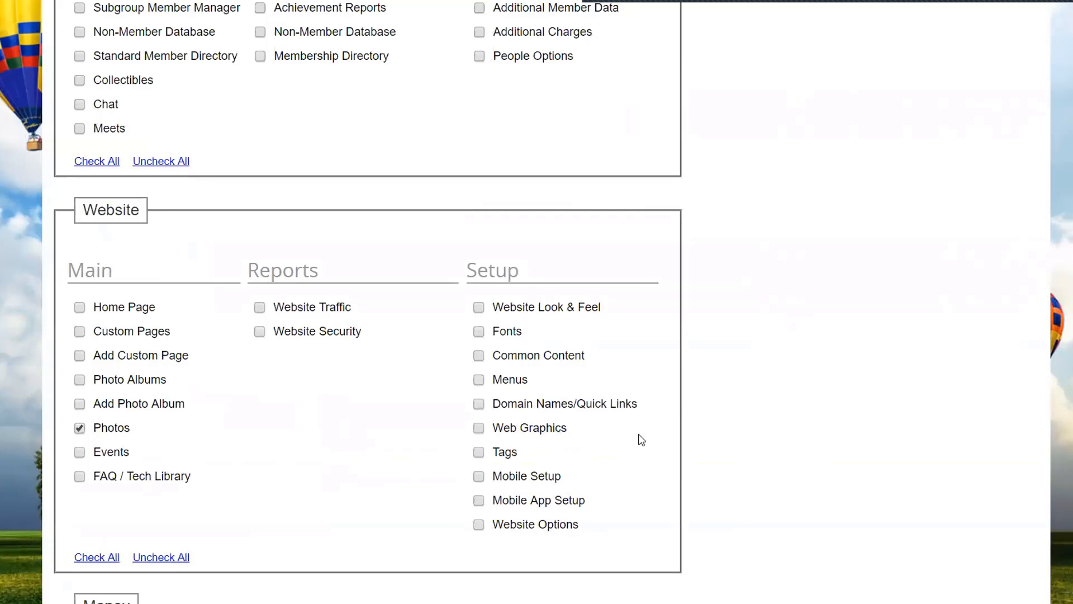
{"action": "scroll", "coordinate": [736, 406], "scroll_direction": "up", "scroll_amount": 5}
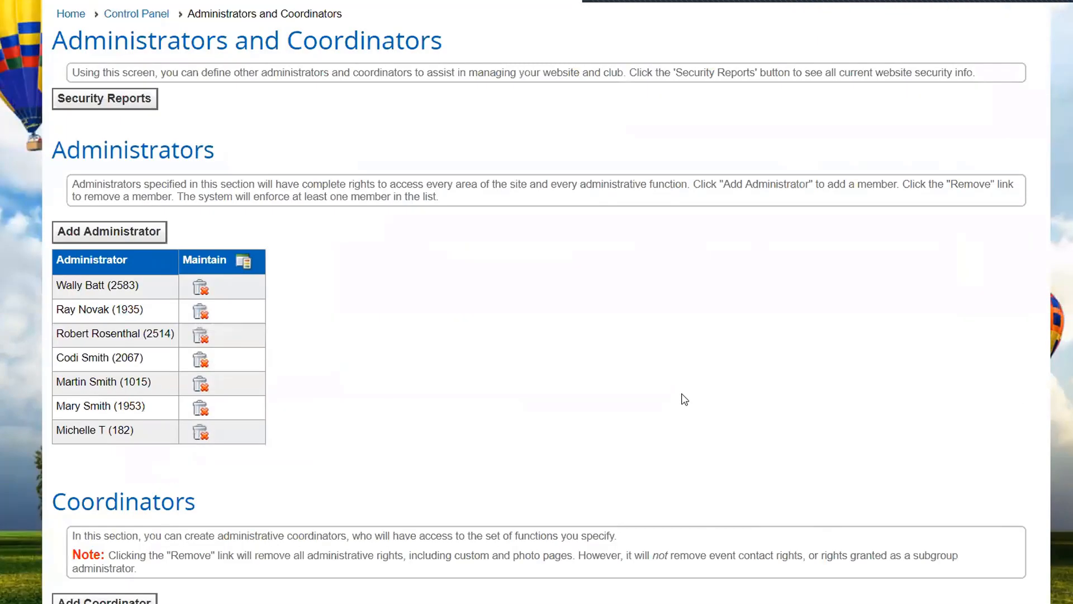
Step: Review the coordinator's function settings, then return to the Control Panel
{"action": "scroll", "coordinate": [684, 399], "scroll_direction": "down", "scroll_amount": 3}
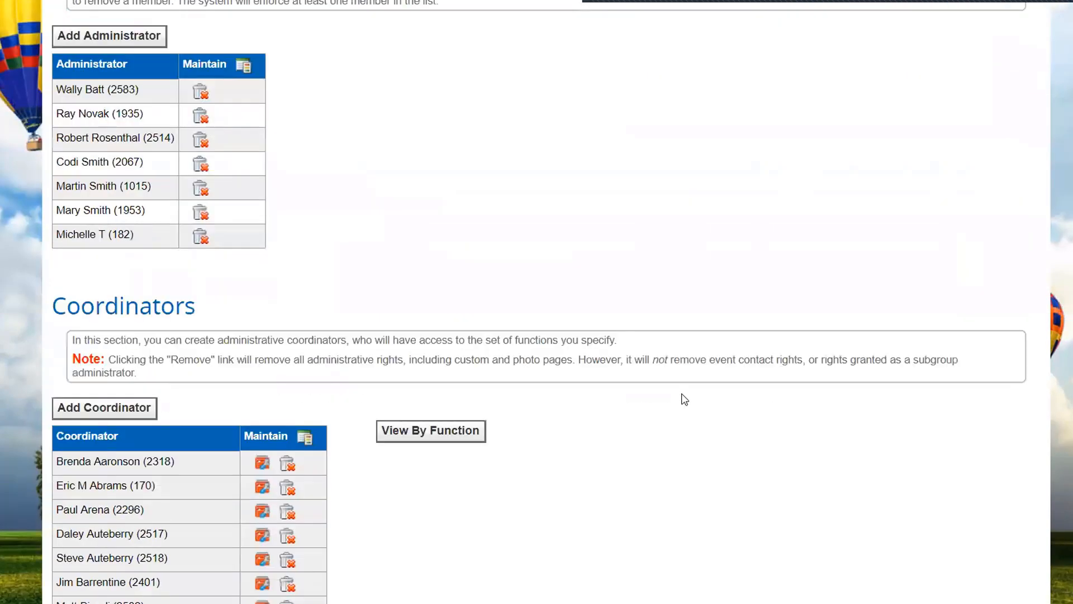
{"action": "scroll", "coordinate": [684, 398], "scroll_direction": "down", "scroll_amount": 4}
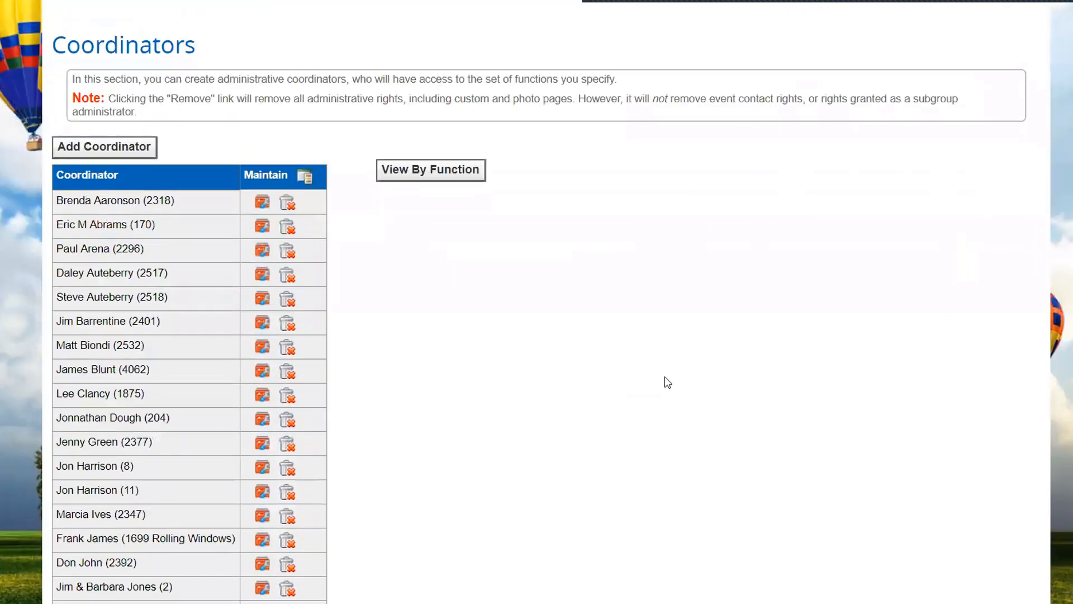
{"action": "scroll", "coordinate": [666, 379], "scroll_direction": "down", "scroll_amount": 4}
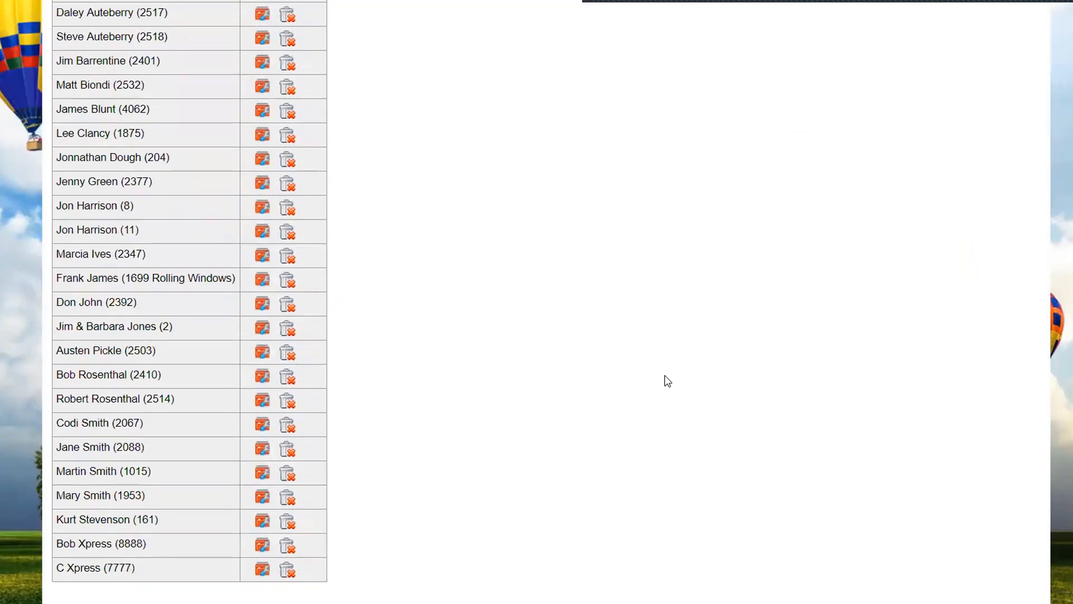
{"action": "scroll", "coordinate": [667, 380], "scroll_direction": "up", "scroll_amount": 12}
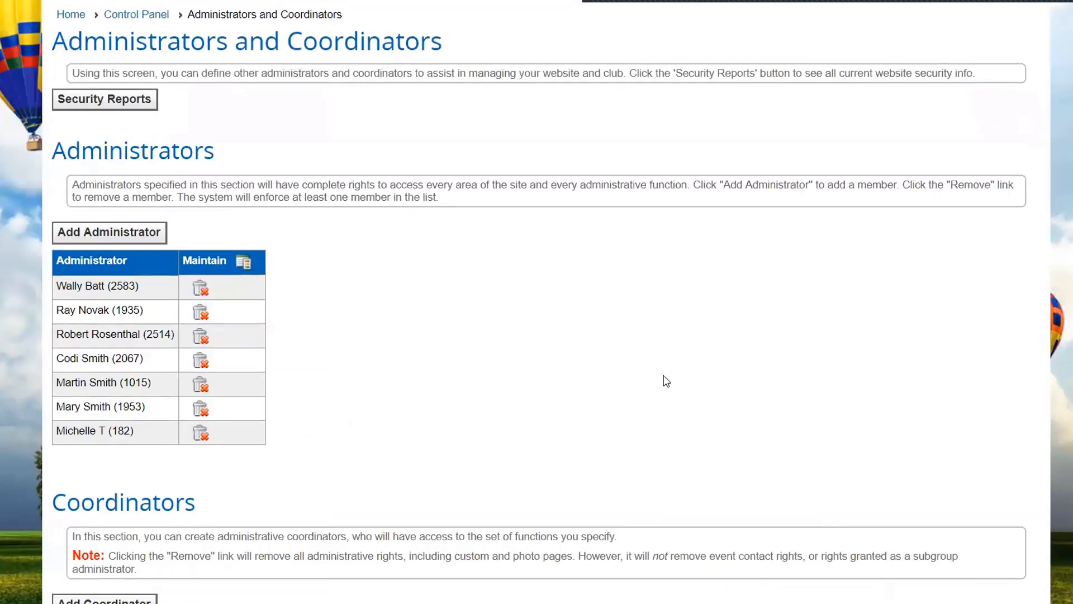
{"action": "scroll", "coordinate": [667, 381], "scroll_direction": "up", "scroll_amount": 2}
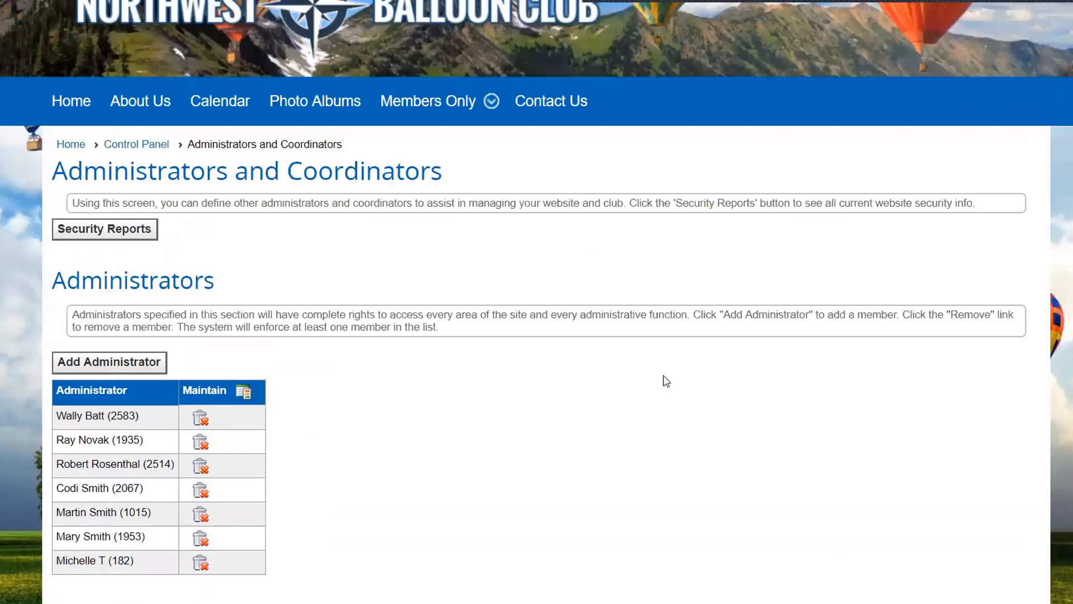
{"action": "left_click", "coordinate": [141, 146]}
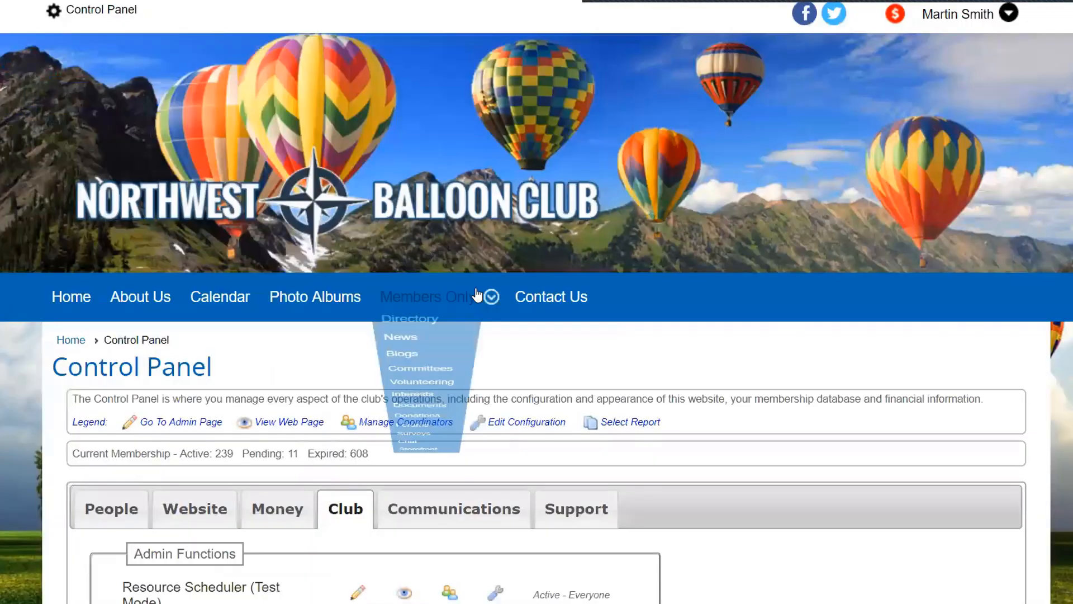
Step: Open Tags from the Website tab's Setup section to reach the Tag Manager
{"action": "scroll", "coordinate": [763, 445], "scroll_direction": "down", "scroll_amount": 1}
{"action": "scroll", "coordinate": [764, 446], "scroll_direction": "down", "scroll_amount": 2}
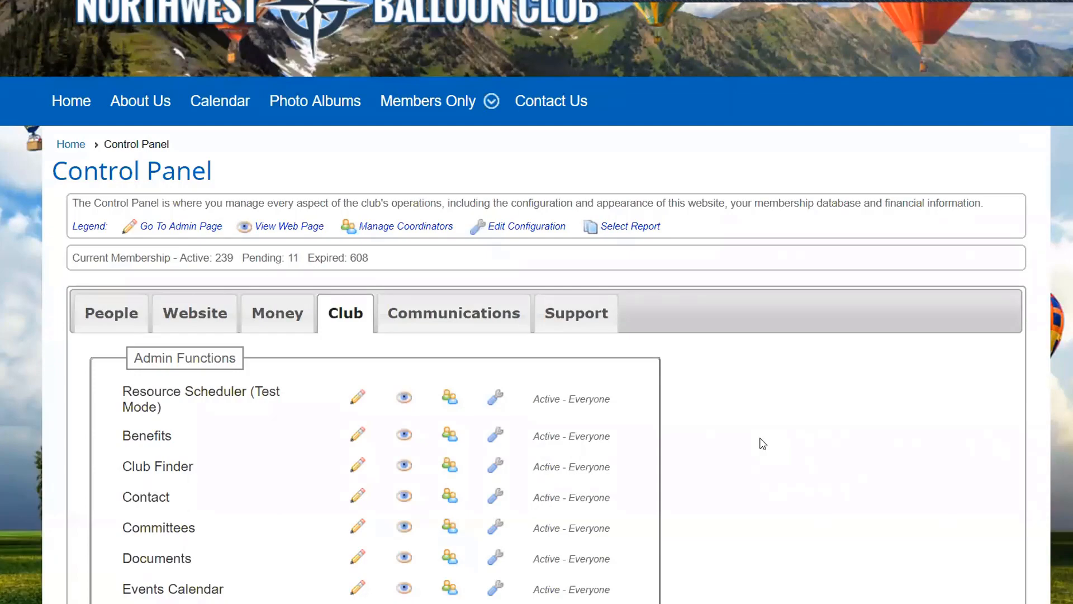
{"action": "scroll", "coordinate": [763, 445], "scroll_direction": "down", "scroll_amount": 2}
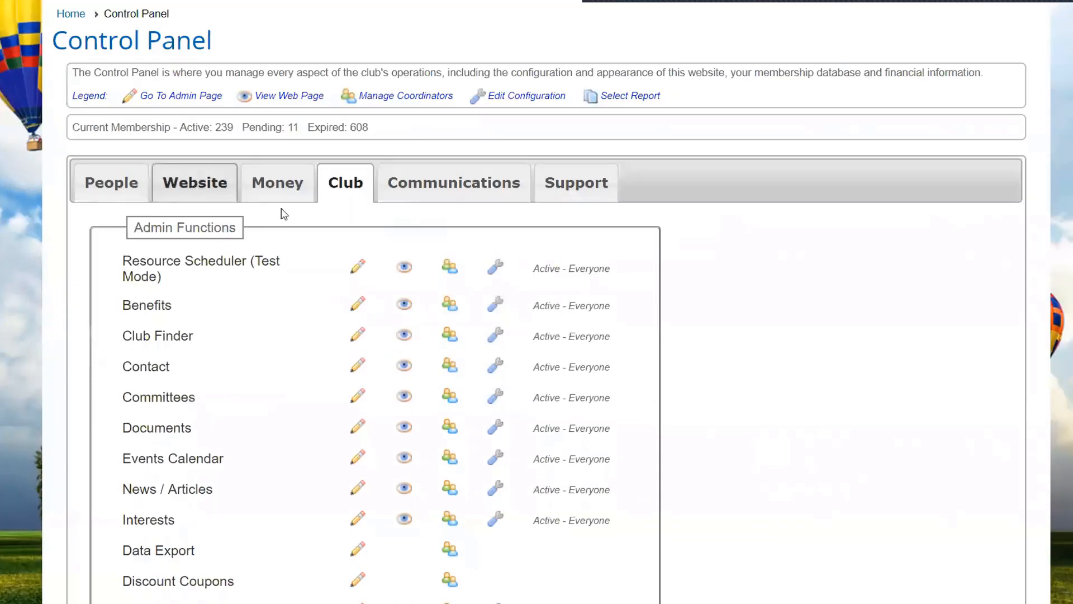
{"action": "scroll", "coordinate": [607, 447], "scroll_direction": "down", "scroll_amount": 1}
{"action": "scroll", "coordinate": [609, 444], "scroll_direction": "down", "scroll_amount": 6}
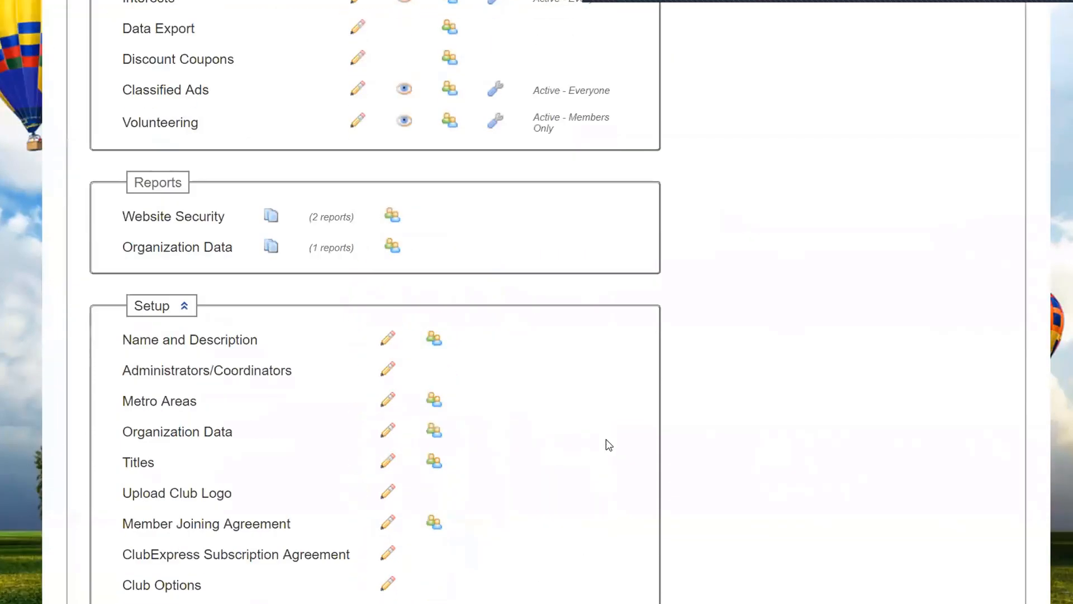
{"action": "scroll", "coordinate": [542, 426], "scroll_direction": "up", "scroll_amount": 8}
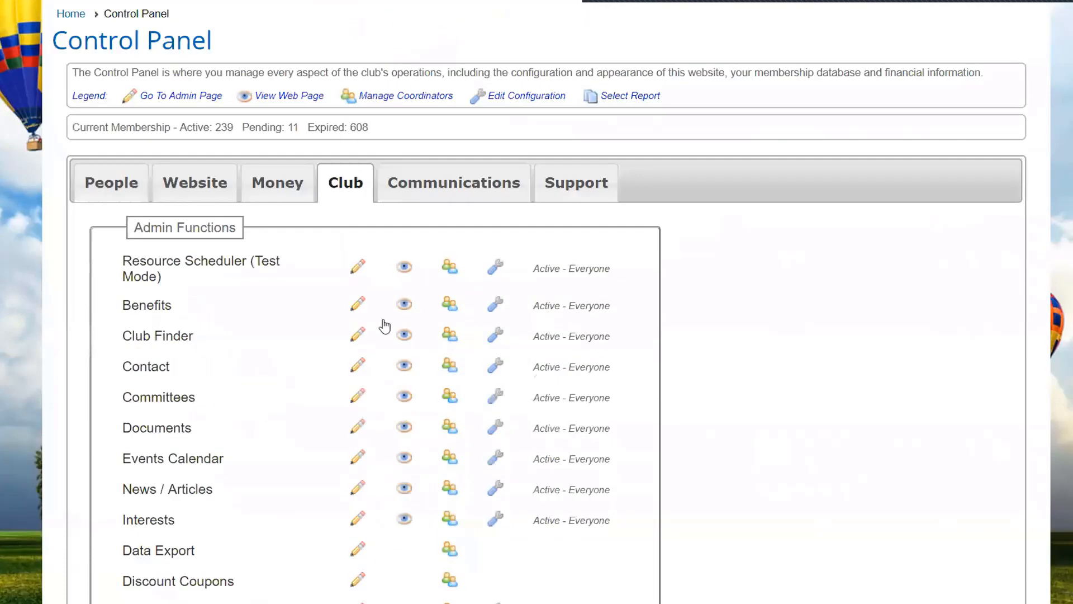
{"action": "left_click", "coordinate": [220, 189]}
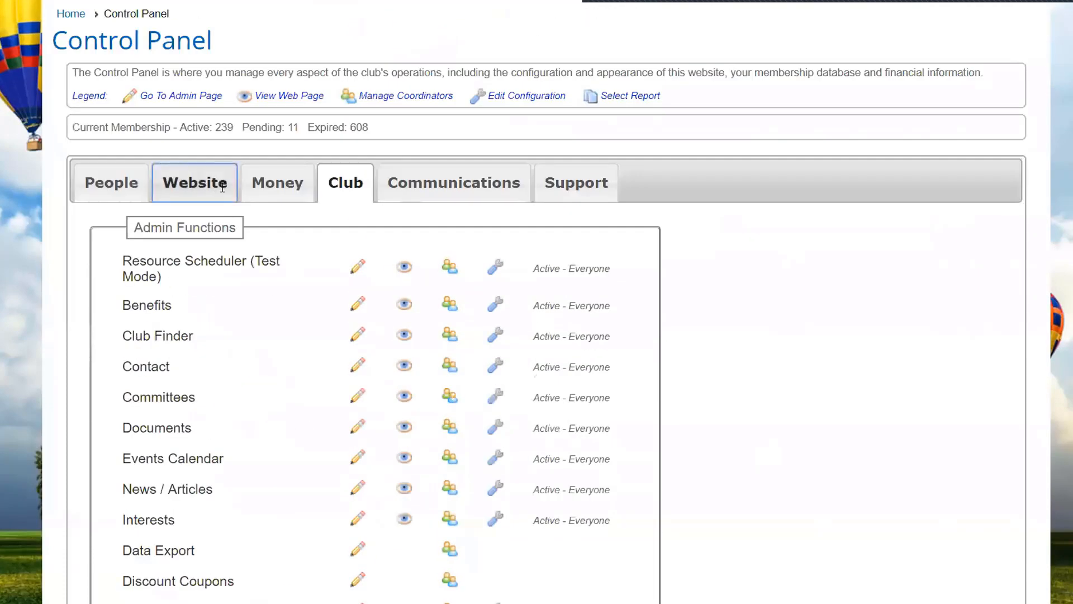
{"action": "scroll", "coordinate": [443, 403], "scroll_direction": "down", "scroll_amount": 6}
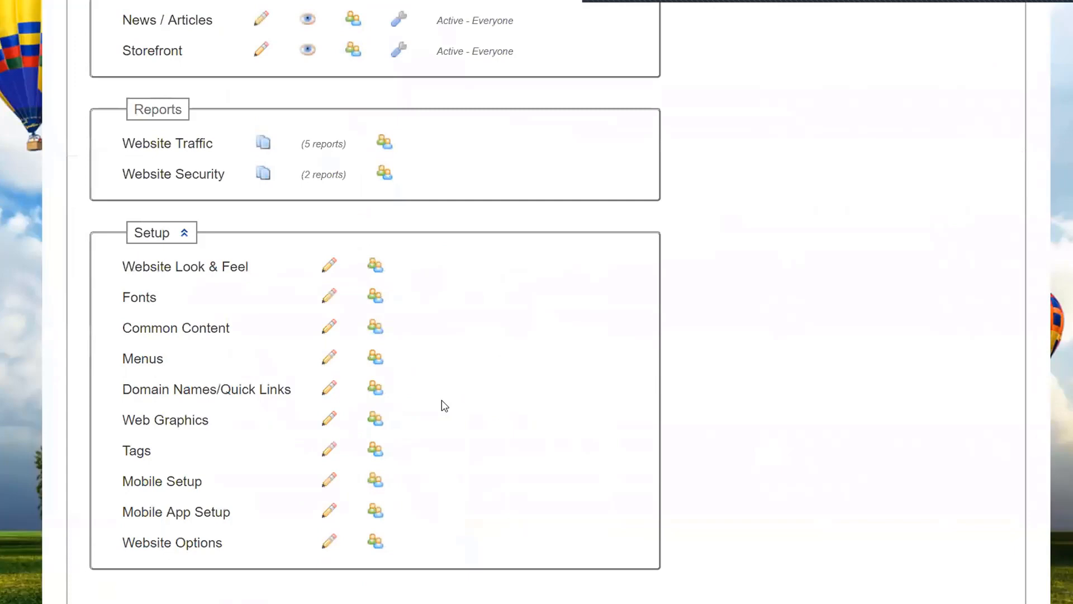
{"action": "left_click", "coordinate": [136, 450]}
Step: List all master tags, rename 'Alert' to 'Alerts', and save it
{"action": "scroll", "coordinate": [740, 441], "scroll_direction": "down", "scroll_amount": 3}
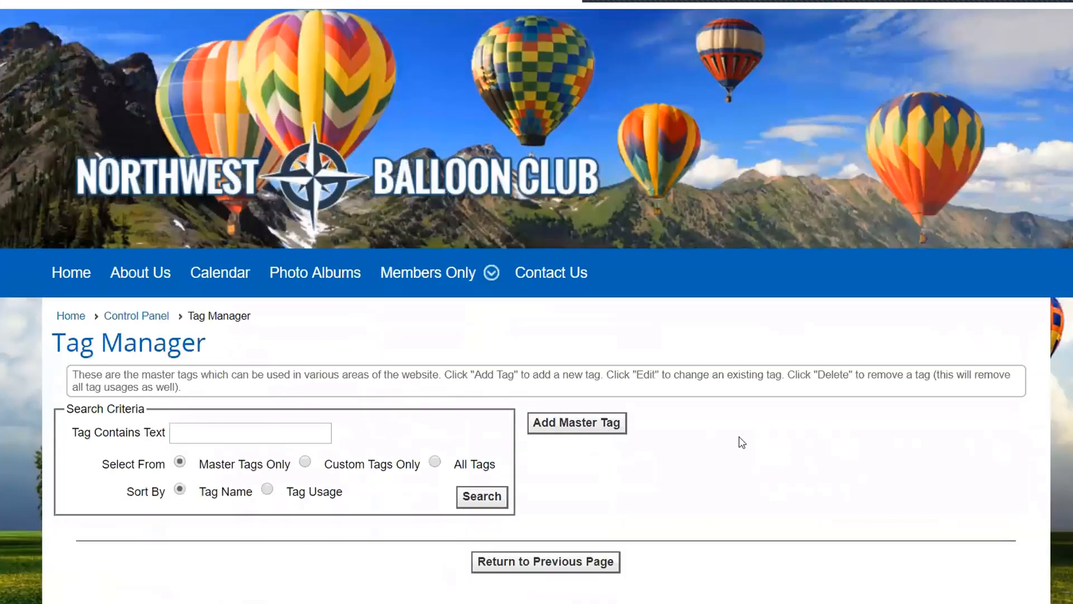
{"action": "left_click", "coordinate": [488, 339]}
{"action": "scroll", "coordinate": [678, 354], "scroll_direction": "down", "scroll_amount": 5}
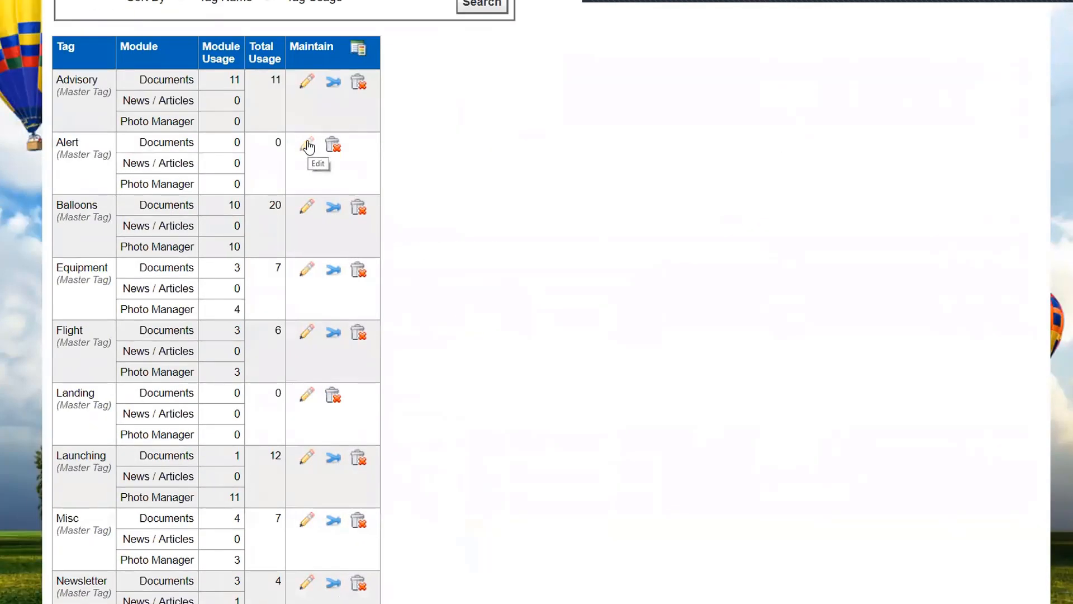
{"action": "left_click", "coordinate": [308, 145]}
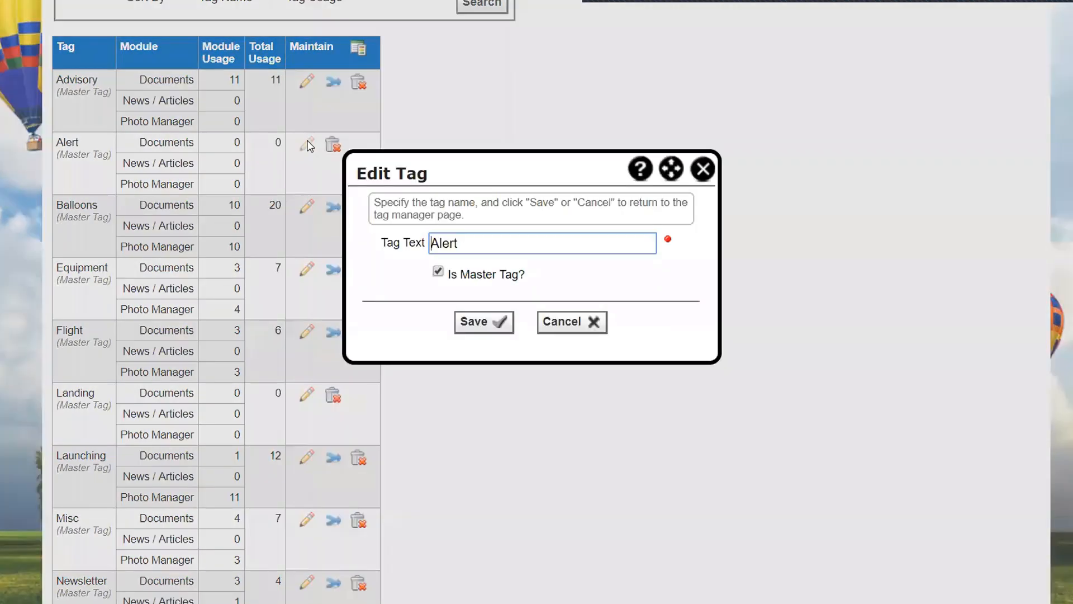
{"action": "left_click", "coordinate": [463, 244]}
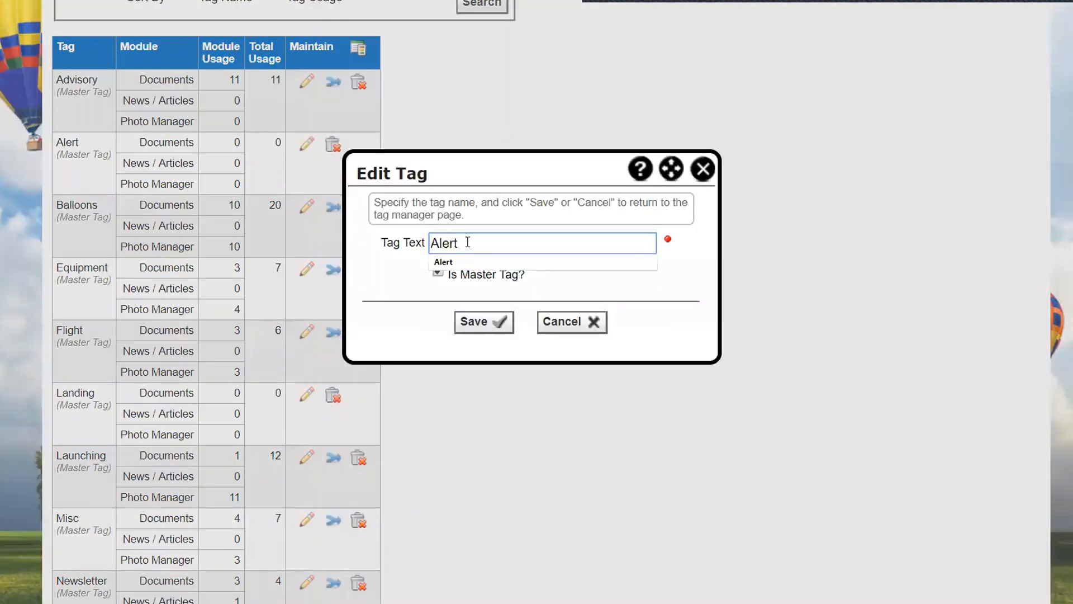
{"action": "type", "text": "s"}
{"action": "left_click", "coordinate": [492, 330]}
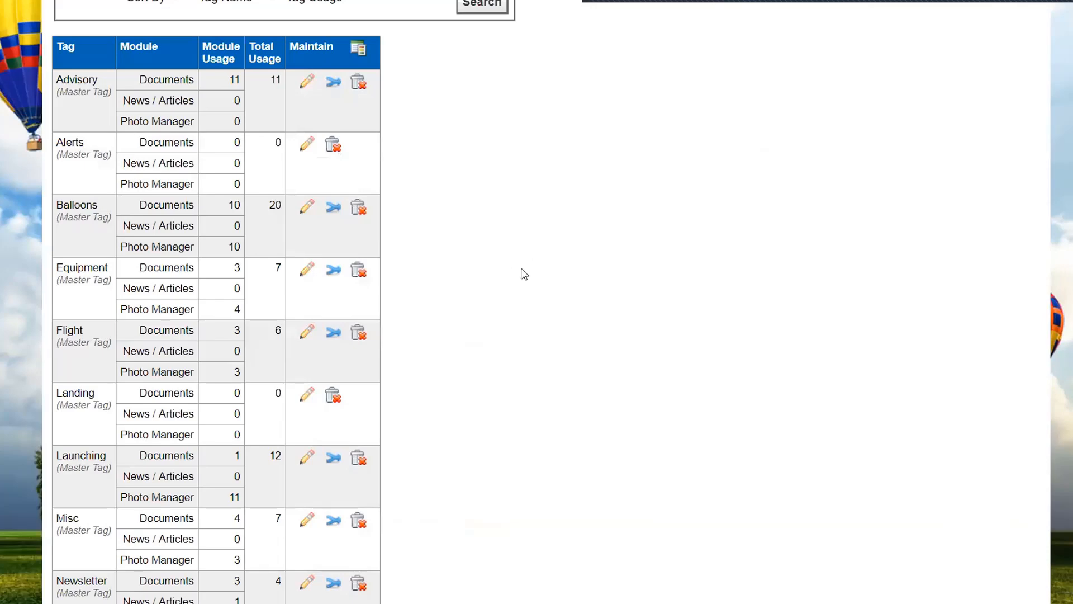
{"action": "scroll", "coordinate": [554, 344], "scroll_direction": "up", "scroll_amount": 1}
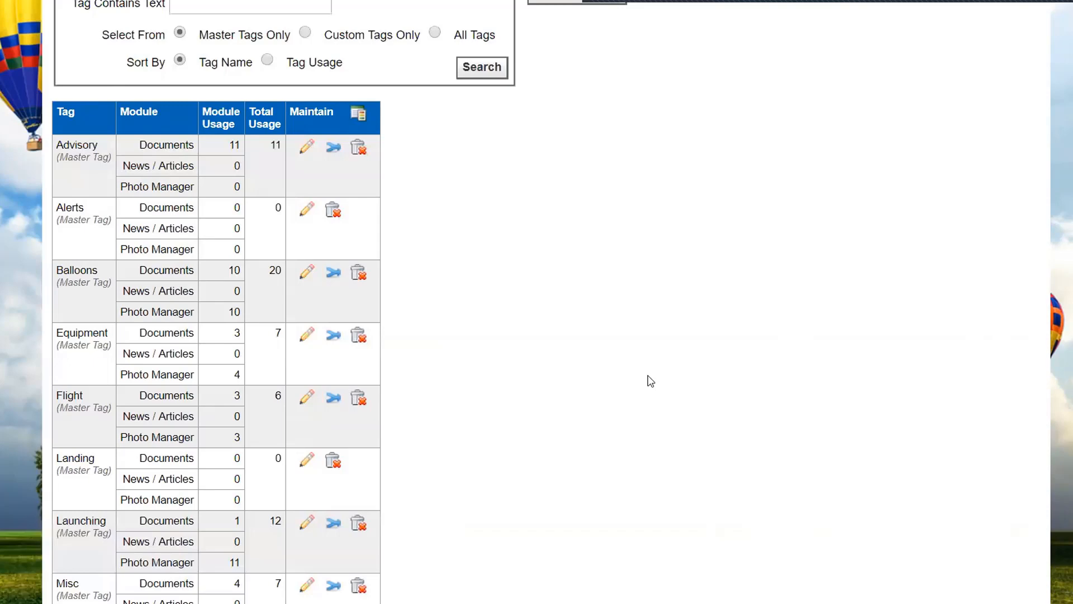
{"action": "scroll", "coordinate": [650, 381], "scroll_direction": "up", "scroll_amount": 8}
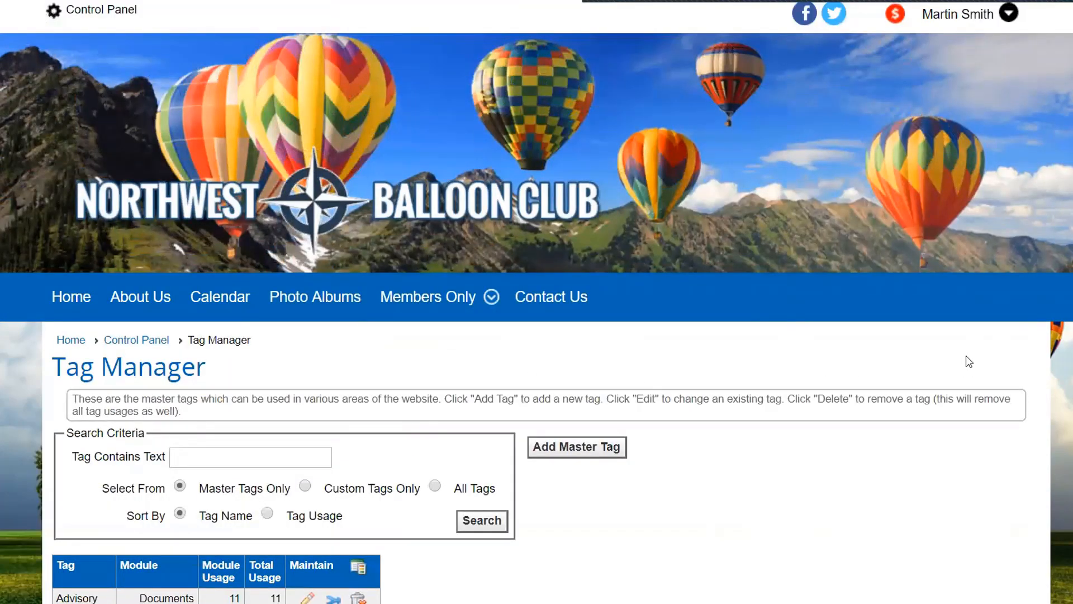
Step: Show the Alerts folder's documents in Documents Manager and open Alert 2 for editing
{"action": "mouse_move", "coordinate": [419, 304]}
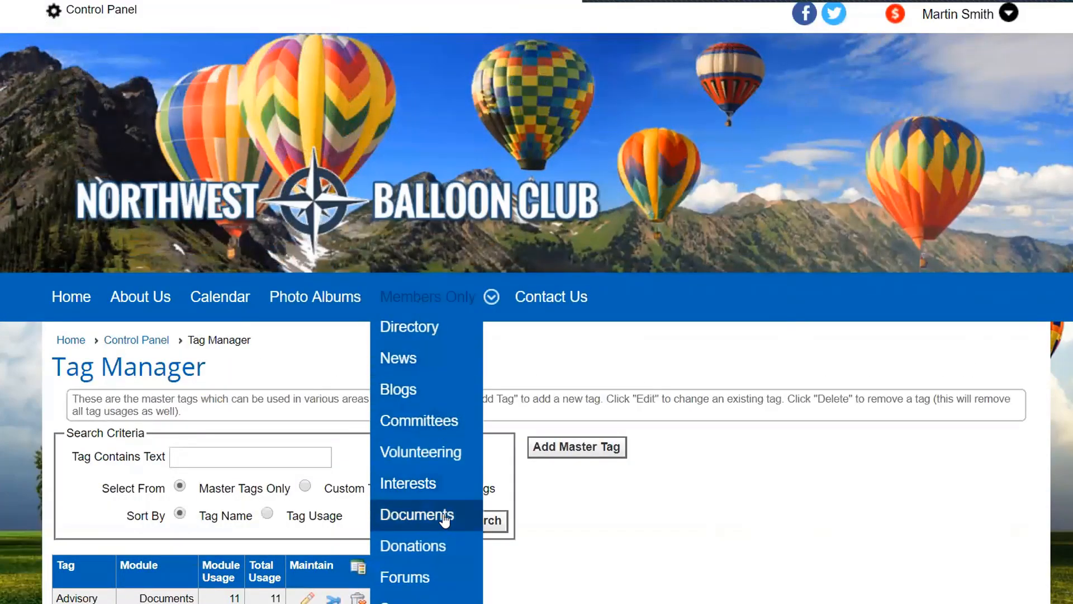
{"action": "scroll", "coordinate": [702, 419], "scroll_direction": "down", "scroll_amount": 5}
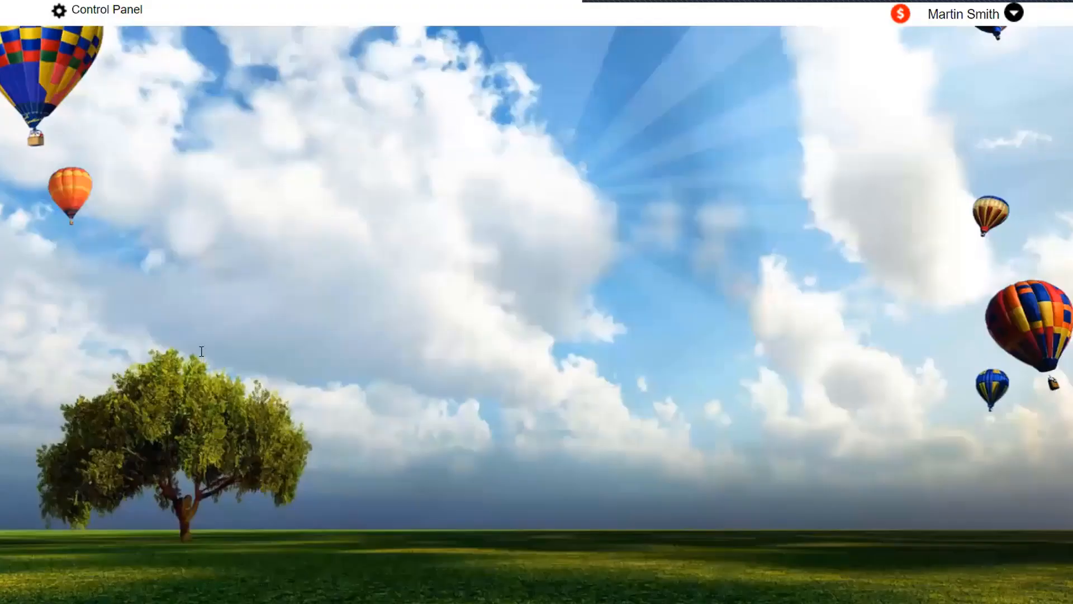
{"action": "scroll", "coordinate": [264, 340], "scroll_direction": "down", "scroll_amount": 5}
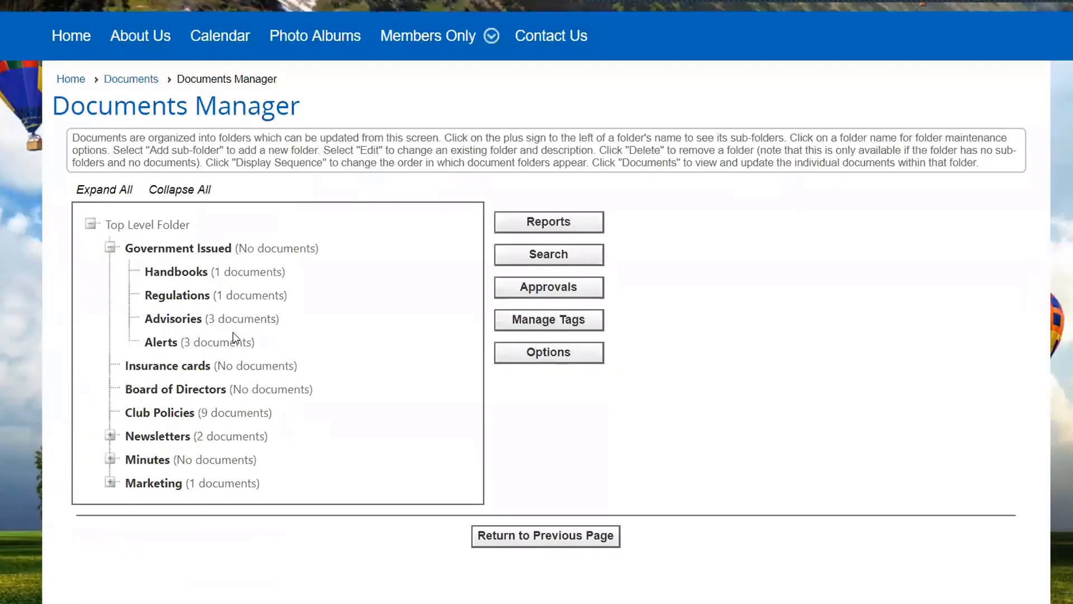
{"action": "left_click", "coordinate": [156, 345]}
{"action": "left_click", "coordinate": [226, 328]}
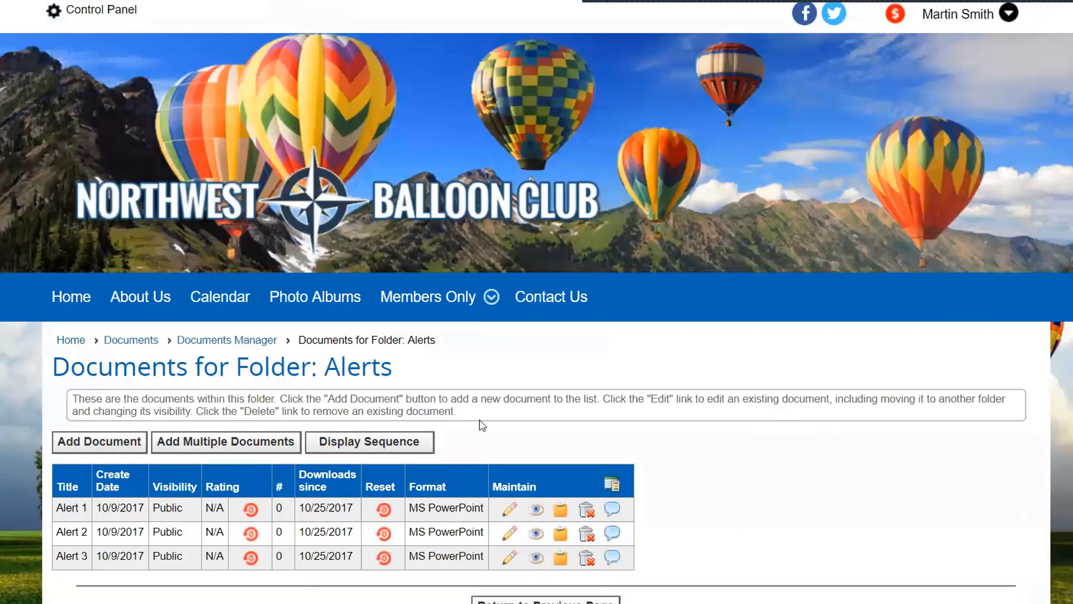
{"action": "scroll", "coordinate": [480, 425], "scroll_direction": "down", "scroll_amount": 2}
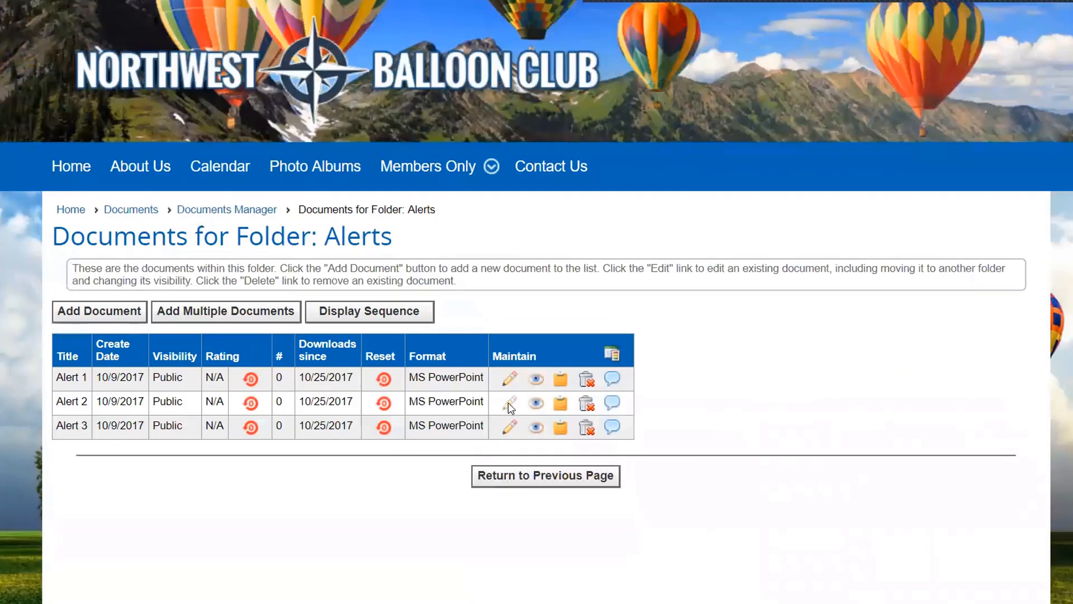
{"action": "left_click", "coordinate": [508, 402]}
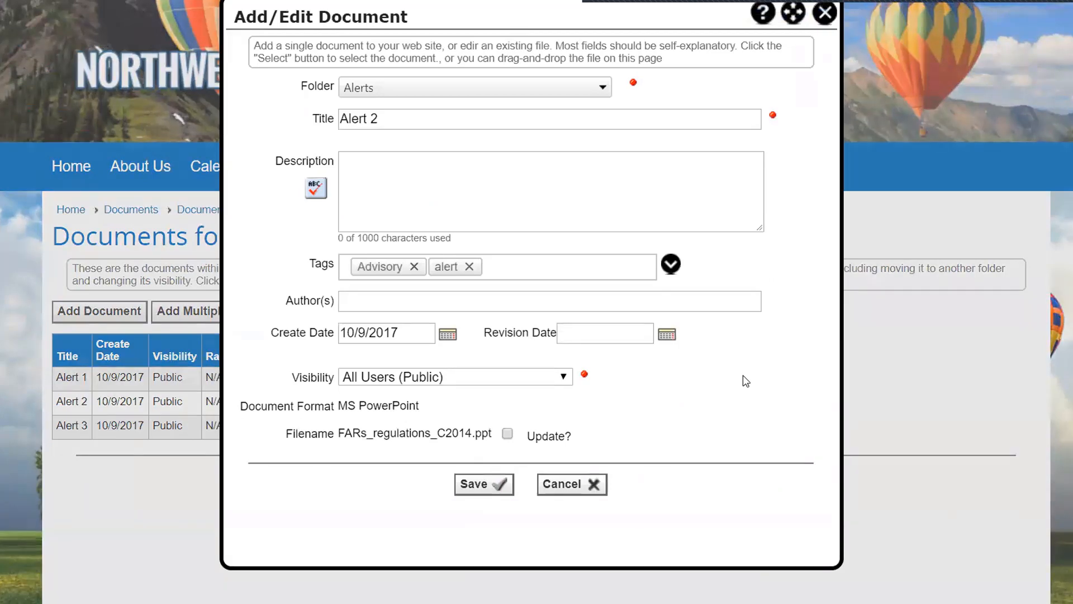
{"action": "left_click", "coordinate": [566, 377]}
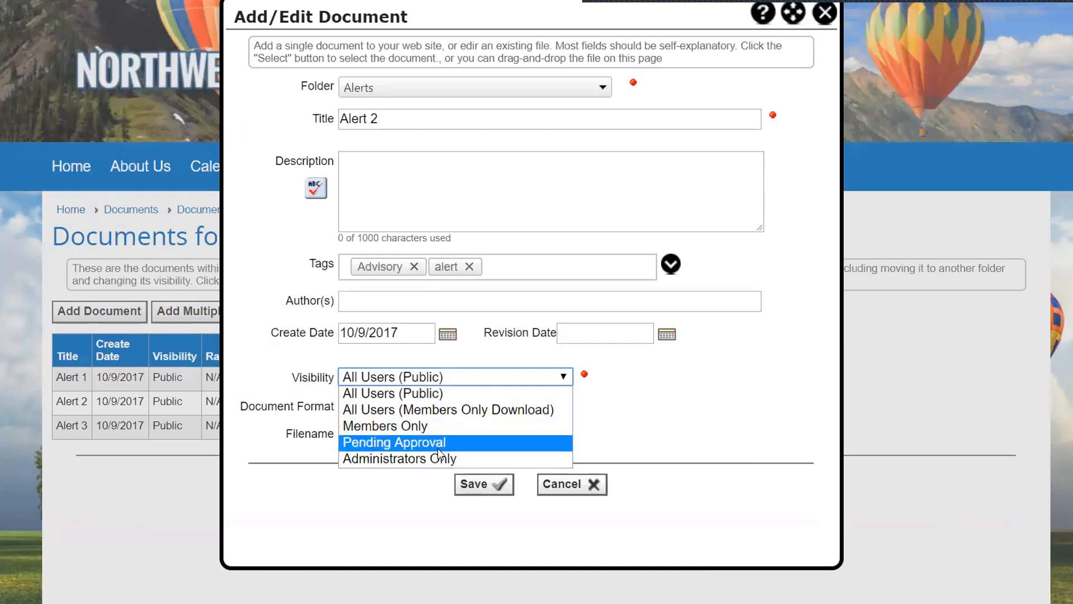
{"action": "left_click", "coordinate": [647, 435]}
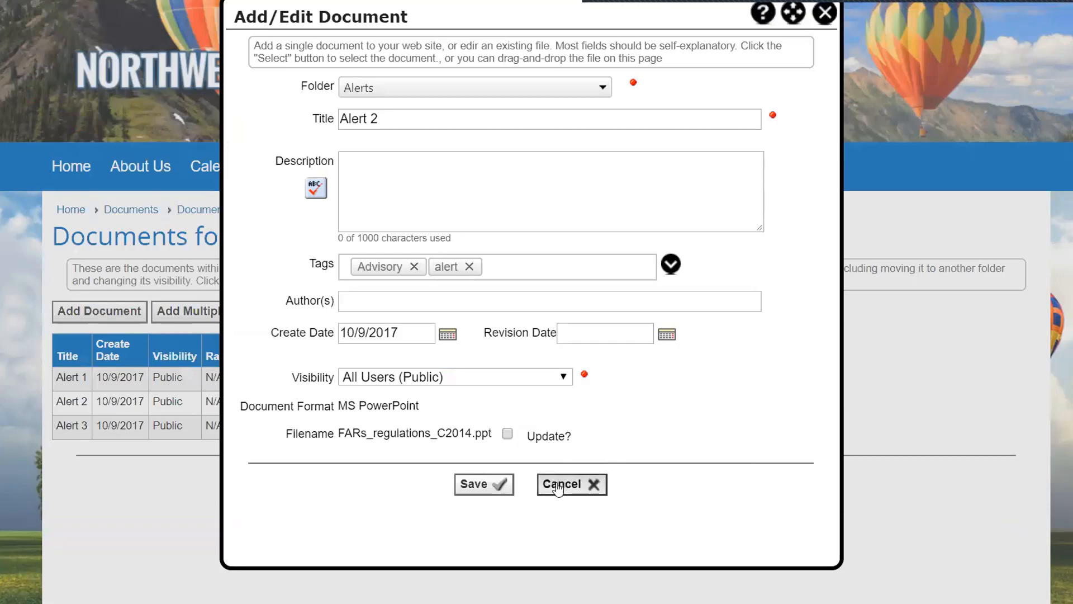
Step: Check Alert 2's visibility choices, keep All Users (Public), and cancel the form
{"action": "left_click", "coordinate": [563, 376]}
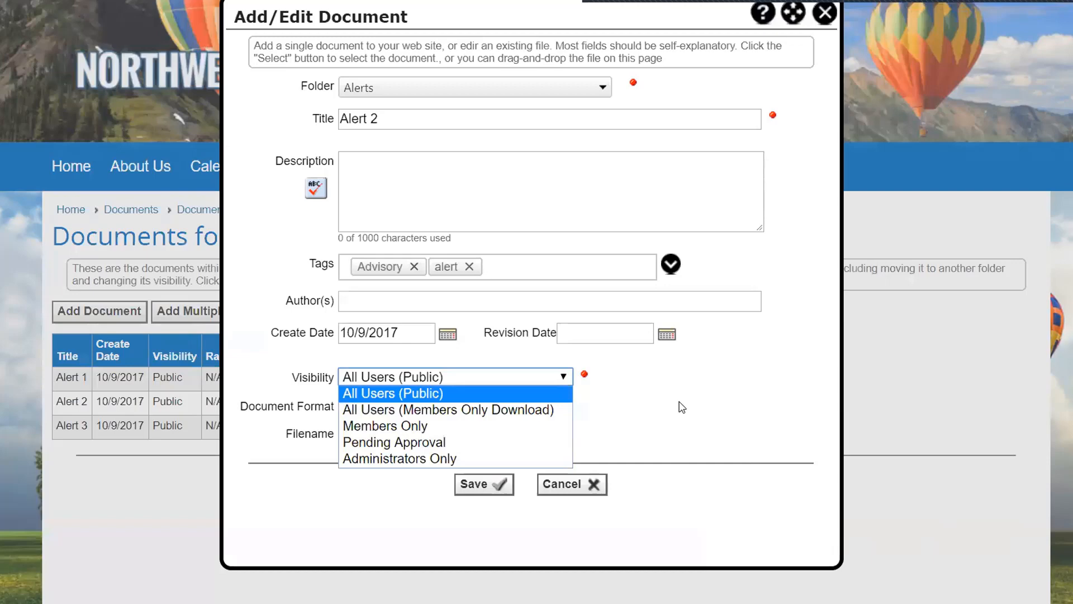
{"action": "left_click", "coordinate": [583, 494]}
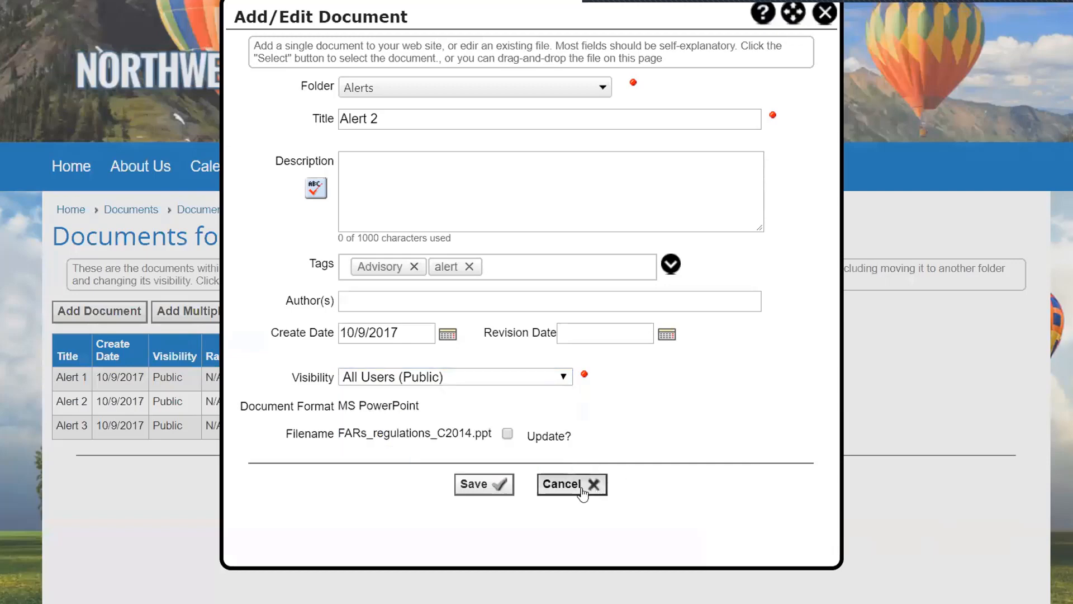
{"action": "left_click", "coordinate": [583, 495]}
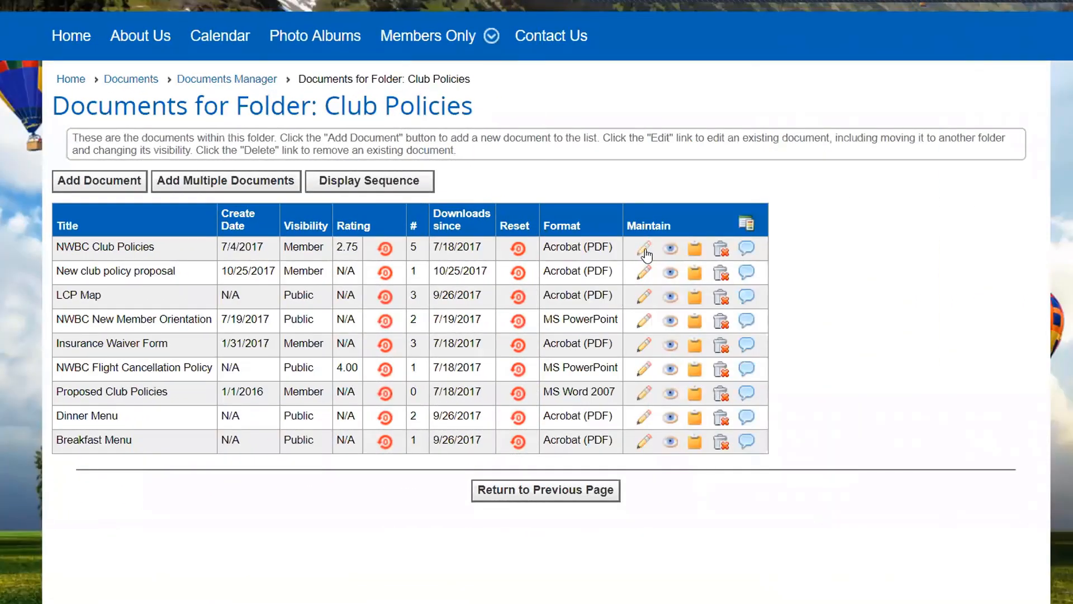
Step: Open the NWBC Club Policies edit form, review its Misc, Regulation and Policy tags, and close it unchanged
{"action": "left_click", "coordinate": [646, 252]}
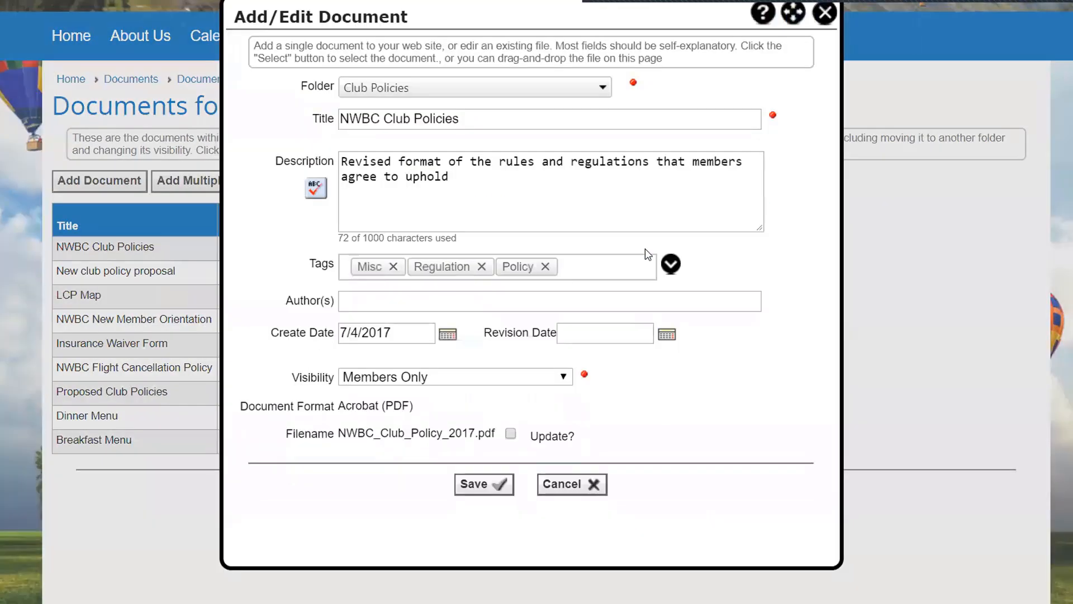
{"action": "left_click", "coordinate": [638, 268]}
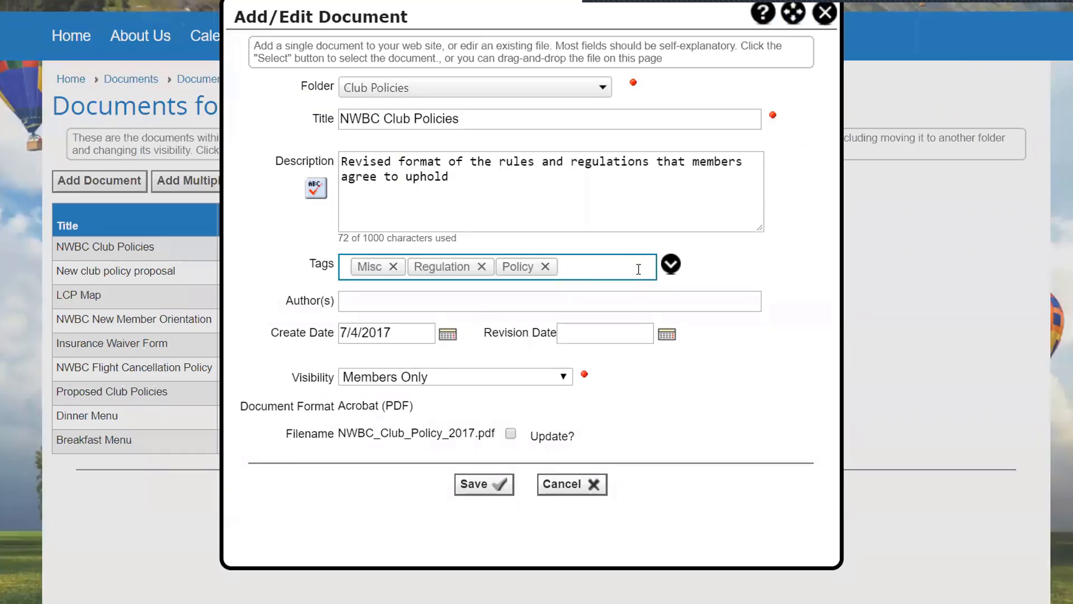
{"action": "left_click_drag", "start_coordinate": [628, 267], "coordinate": [373, 263]}
{"action": "left_click", "coordinate": [373, 263]}
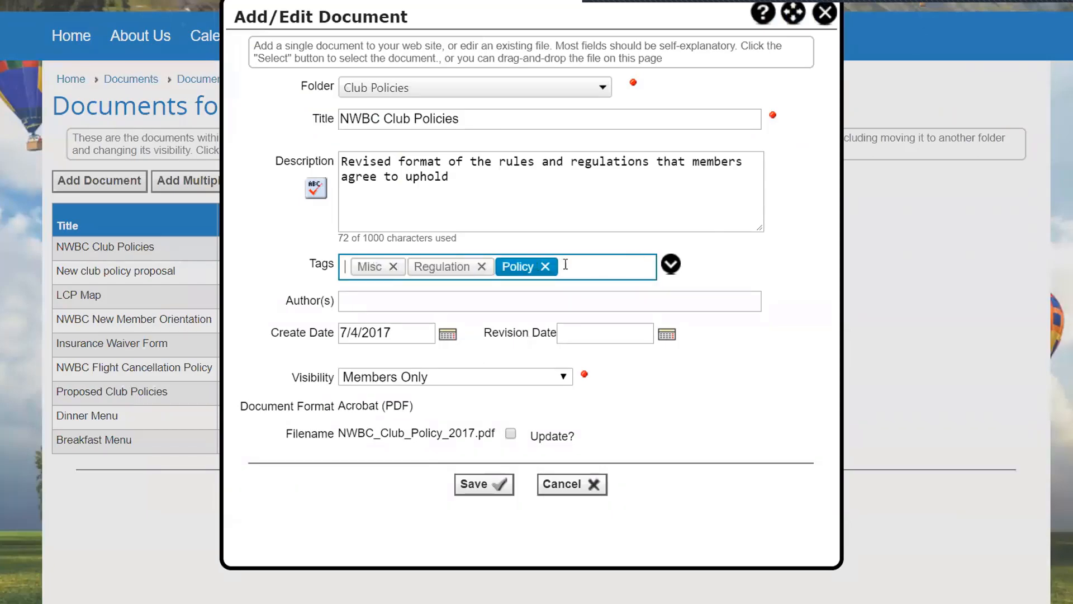
{"action": "left_click", "coordinate": [724, 272]}
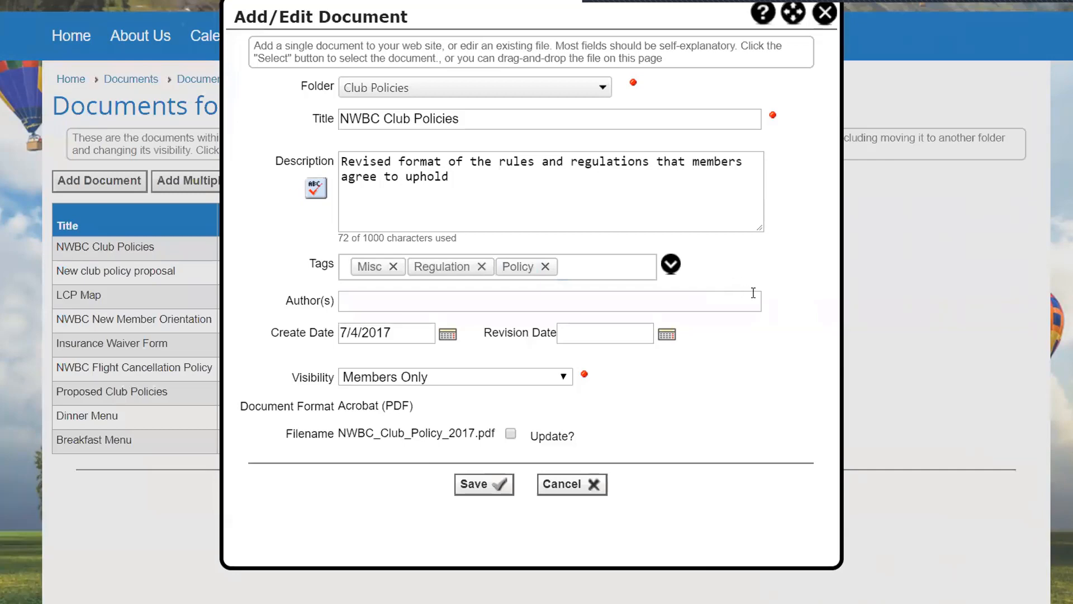
{"action": "left_click", "coordinate": [583, 490]}
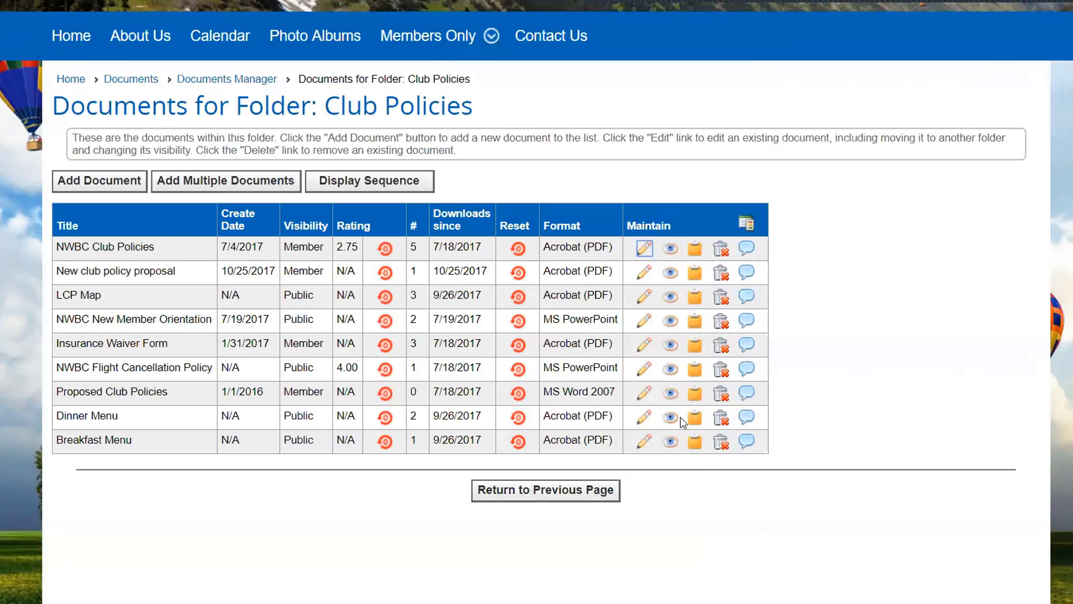
Step: Preview the LCP Map document as a PDF of the Lake Connor Park site map
{"action": "left_click", "coordinate": [671, 295]}
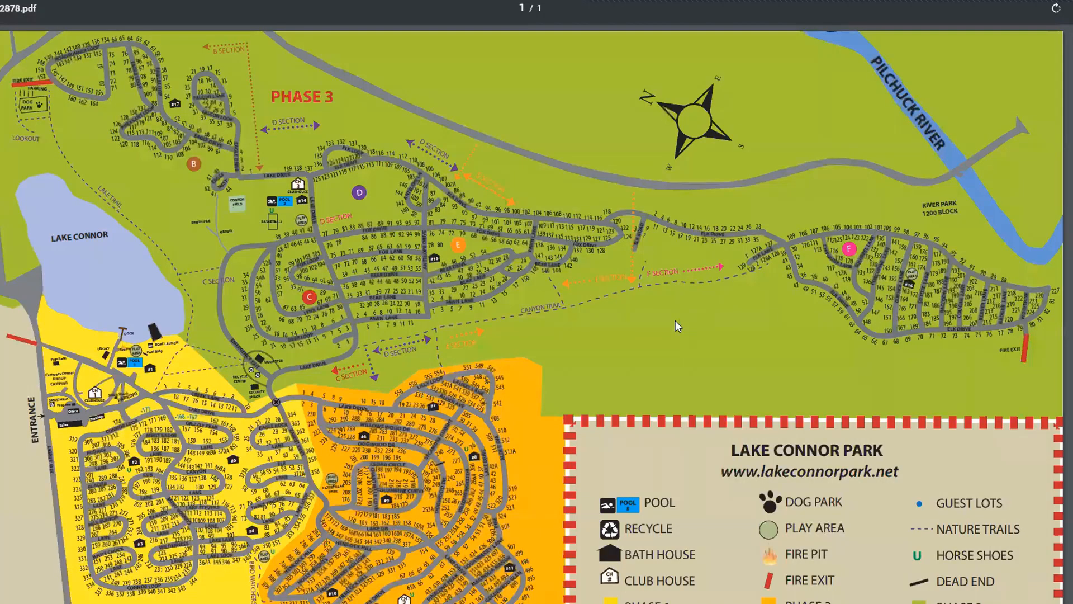
{"action": "scroll", "coordinate": [674, 322], "scroll_direction": "down", "scroll_amount": 2}
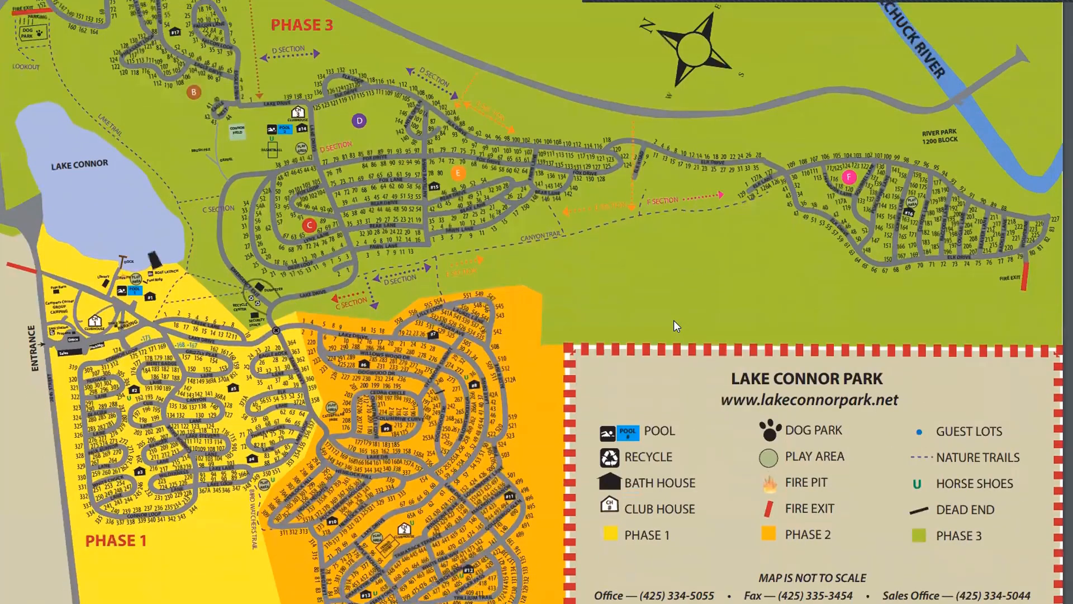
{"action": "scroll", "coordinate": [673, 320], "scroll_direction": "up", "scroll_amount": 2}
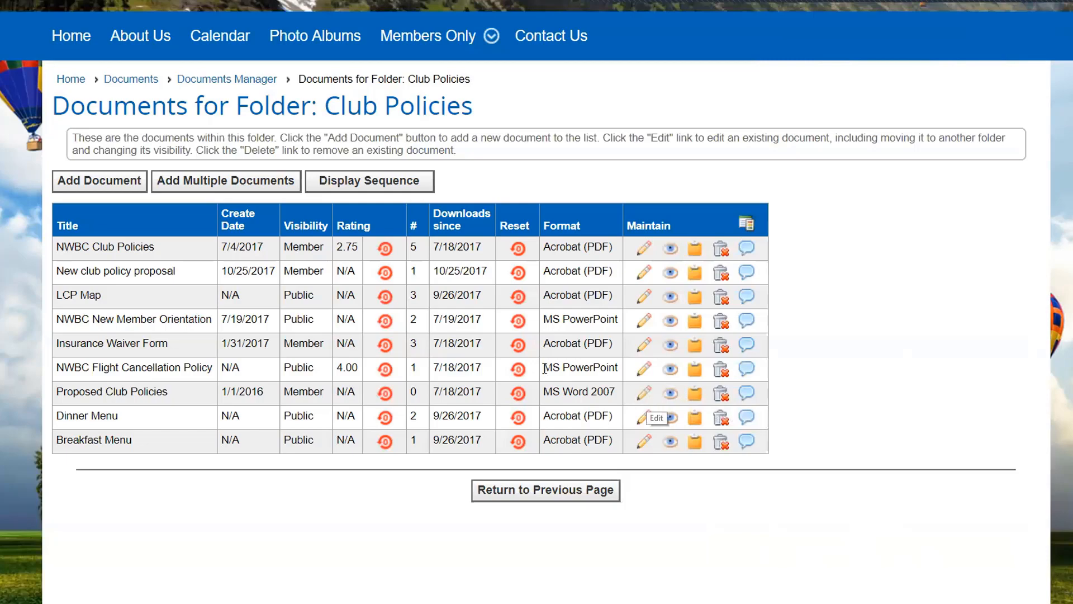
Step: Go from Documents Manager to the public Documents page and select the Club Policies folder
{"action": "left_click", "coordinate": [226, 81]}
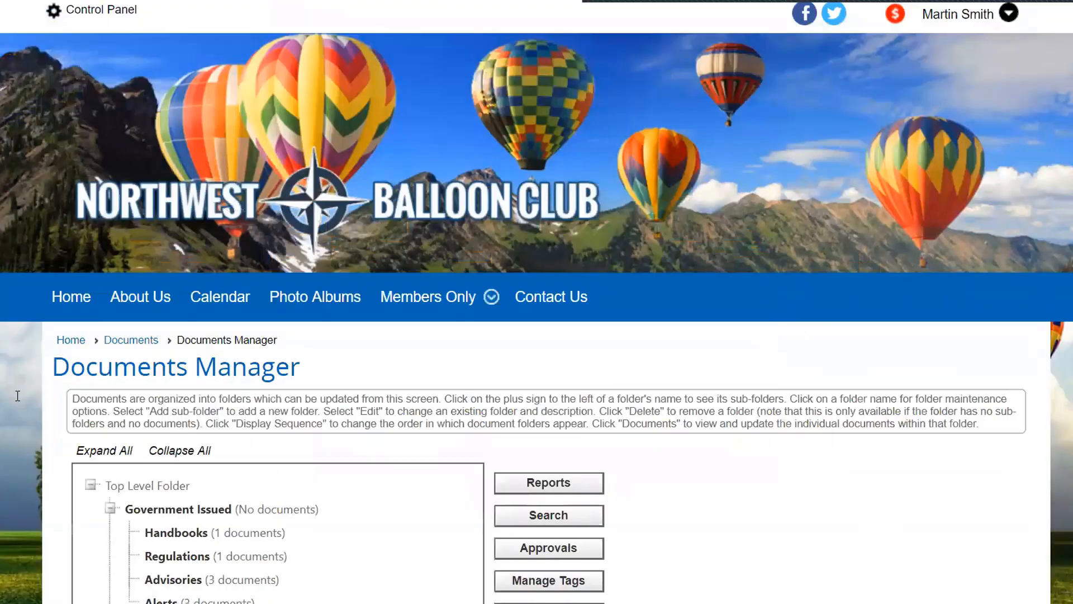
{"action": "left_click", "coordinate": [127, 341]}
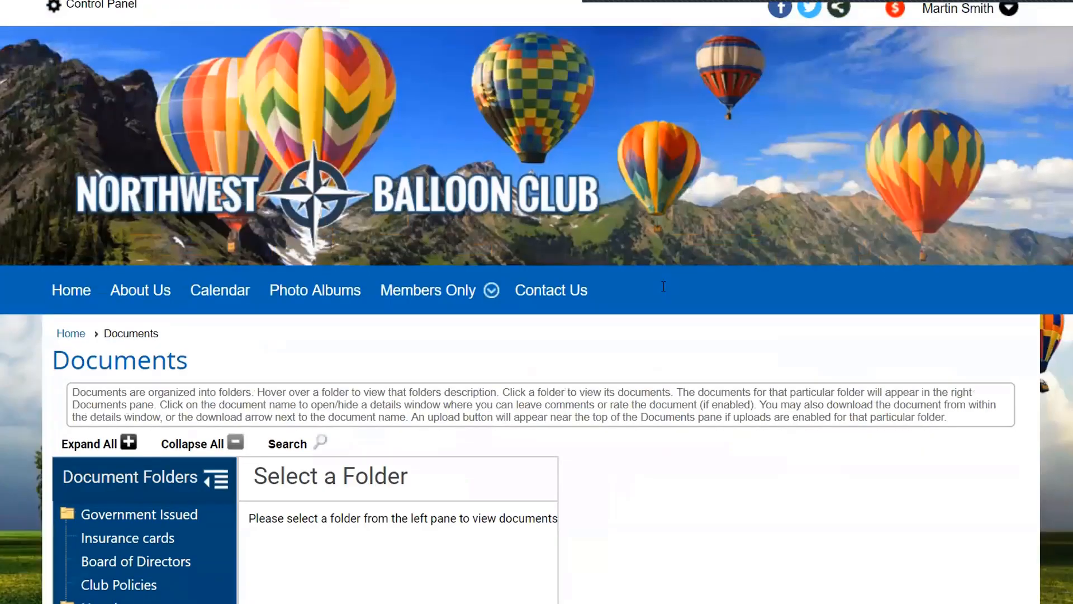
{"action": "scroll", "coordinate": [661, 291], "scroll_direction": "down", "scroll_amount": 6}
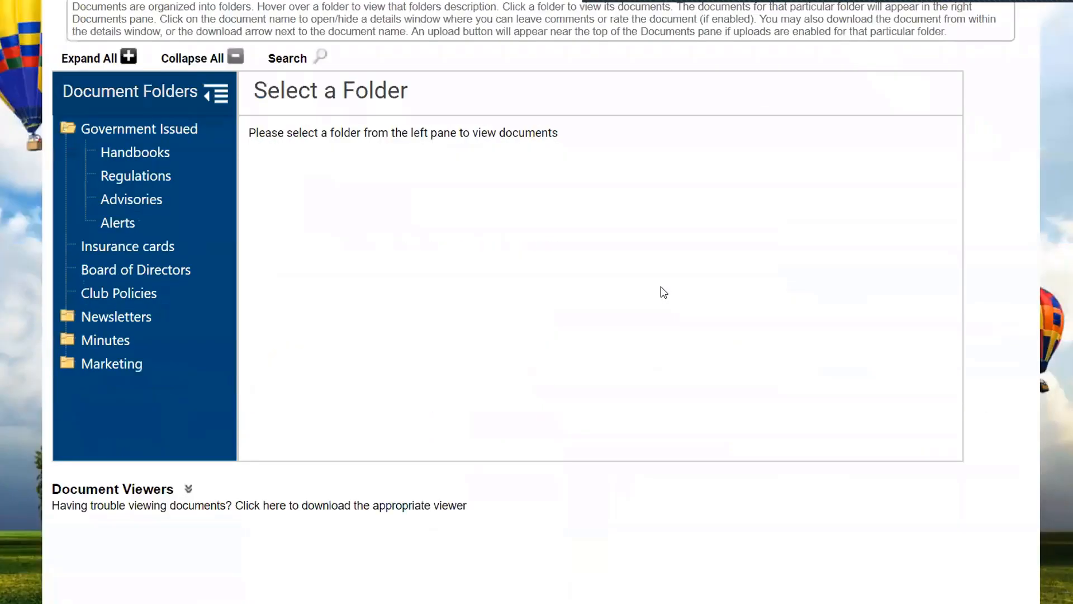
{"action": "left_click", "coordinate": [143, 292]}
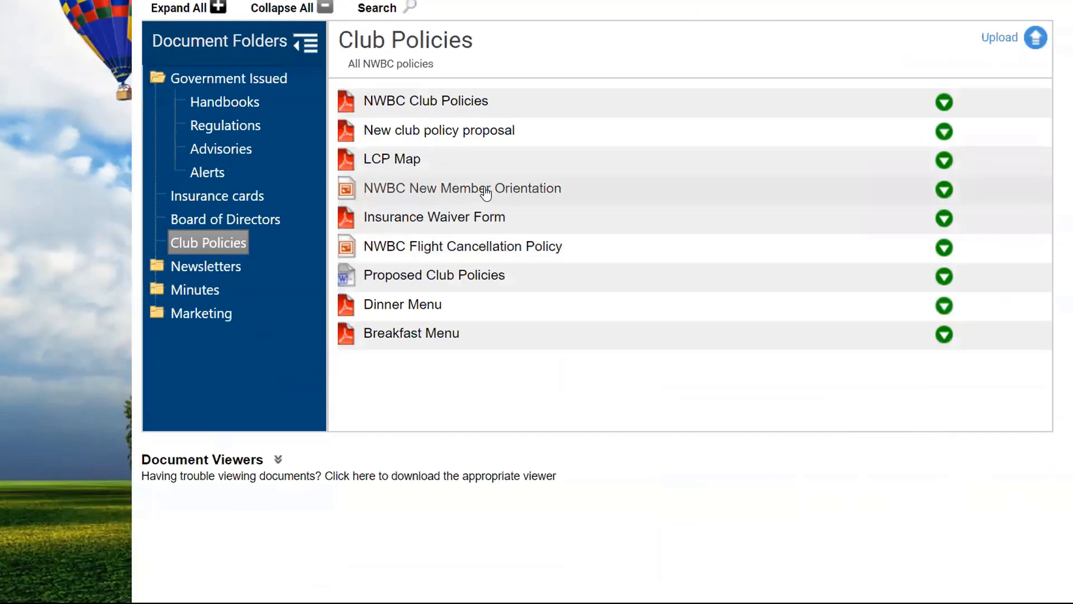
Step: Download the NWBC New Member Orientation file and scroll through the folder's files
{"action": "left_click", "coordinate": [946, 193]}
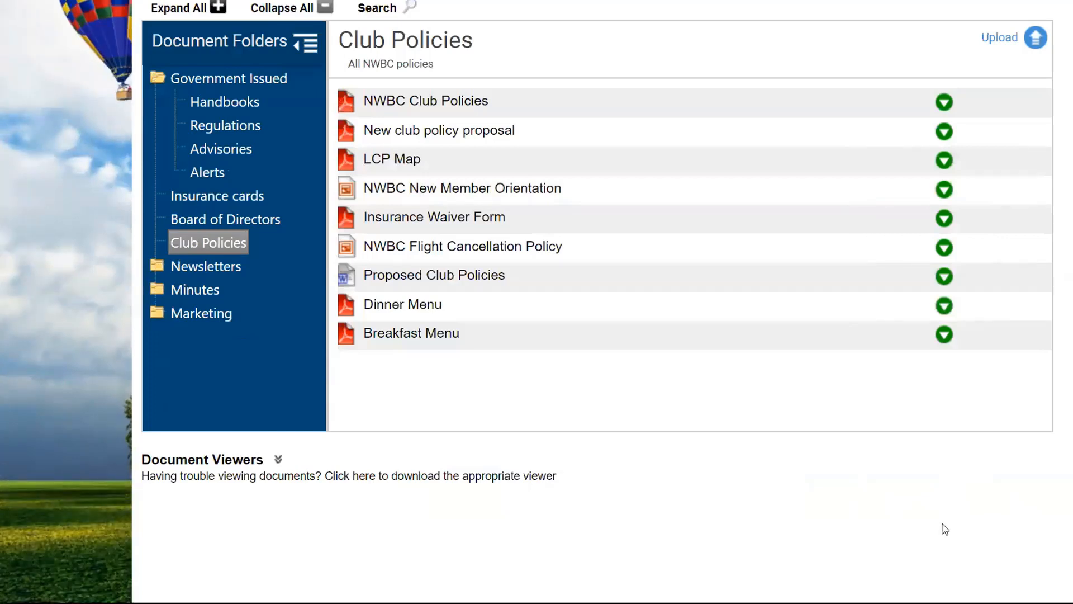
{"action": "scroll", "coordinate": [724, 446], "scroll_direction": "down", "scroll_amount": 3}
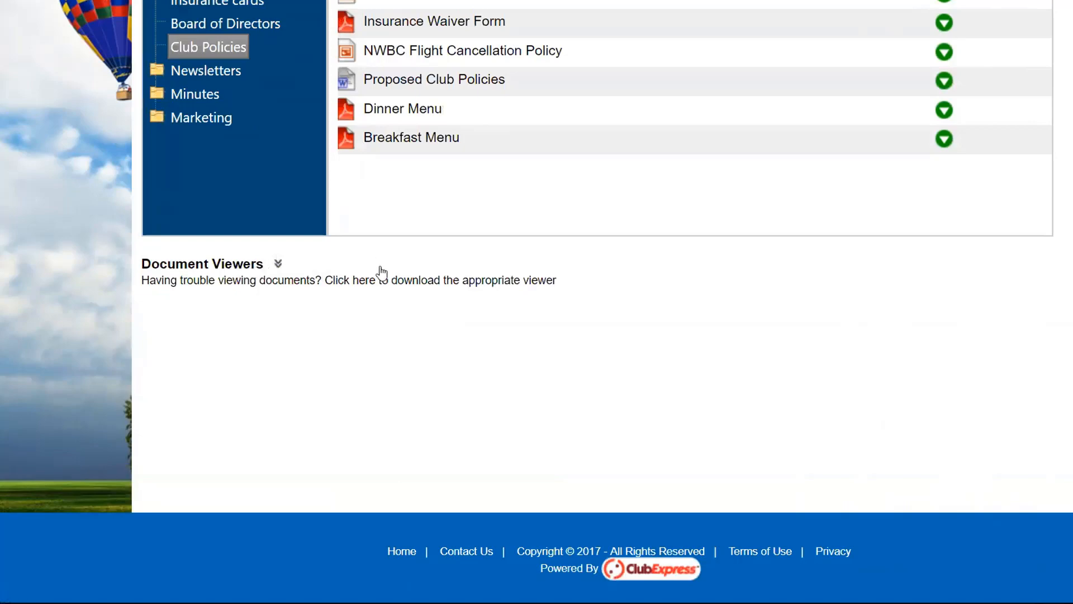
{"action": "scroll", "coordinate": [376, 274], "scroll_direction": "up", "scroll_amount": 2}
{"action": "scroll", "coordinate": [376, 273], "scroll_direction": "up", "scroll_amount": 1}
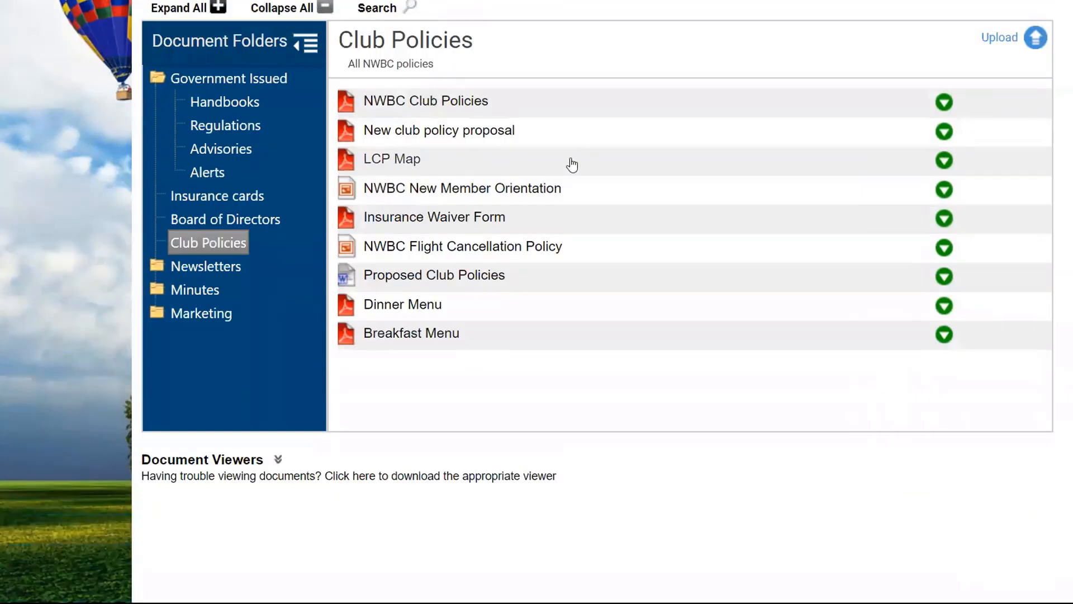
{"action": "scroll", "coordinate": [565, 163], "scroll_direction": "down", "scroll_amount": 3}
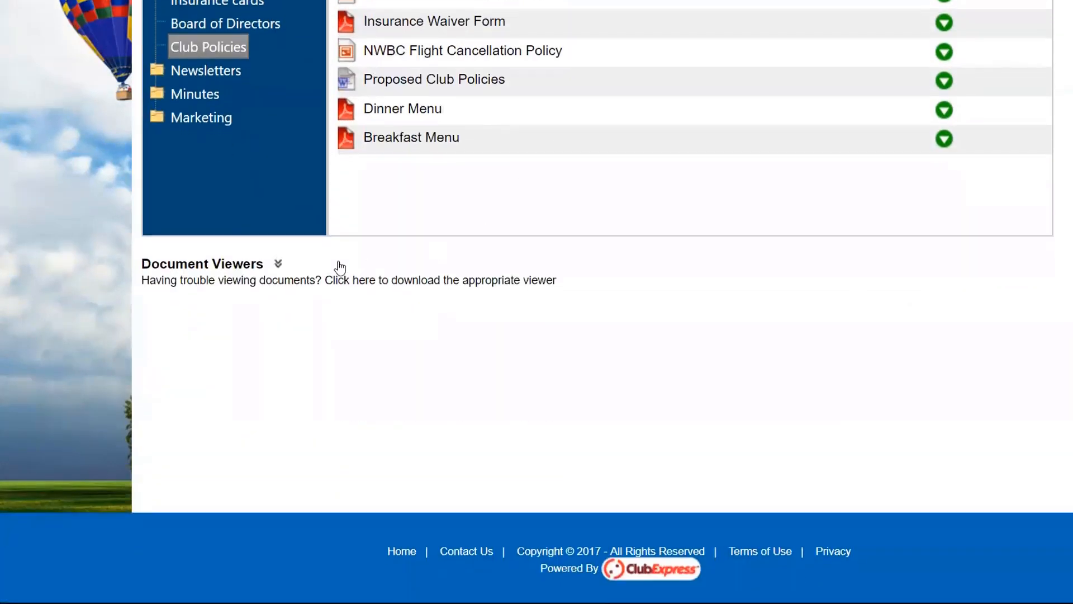
Step: Expand the Document Viewers section and scroll through the Club Policies folder's document list
{"action": "left_click", "coordinate": [256, 266]}
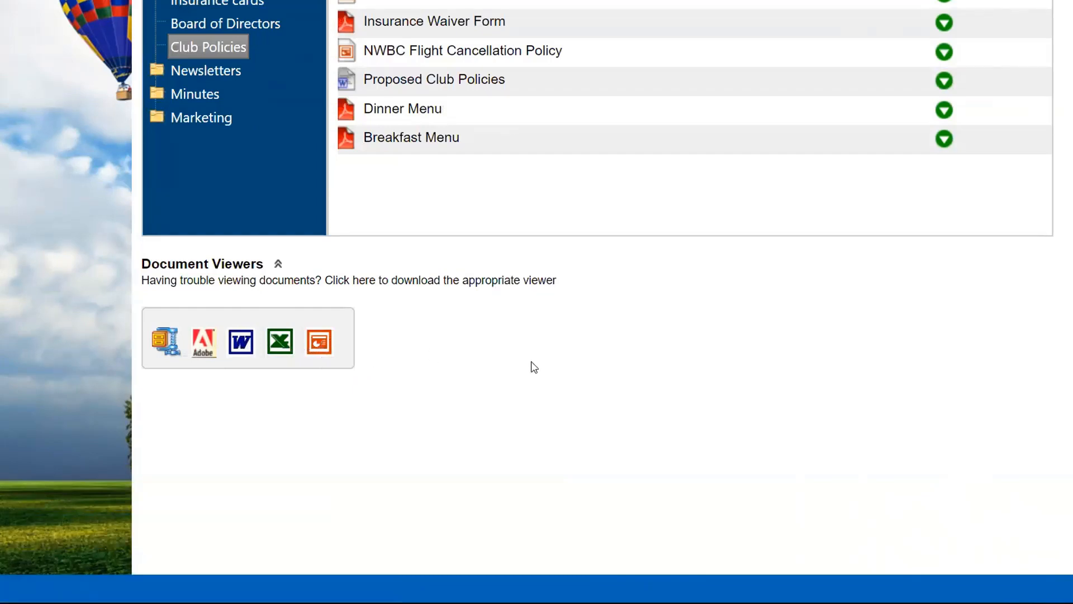
{"action": "scroll", "coordinate": [748, 418], "scroll_direction": "up", "scroll_amount": 7}
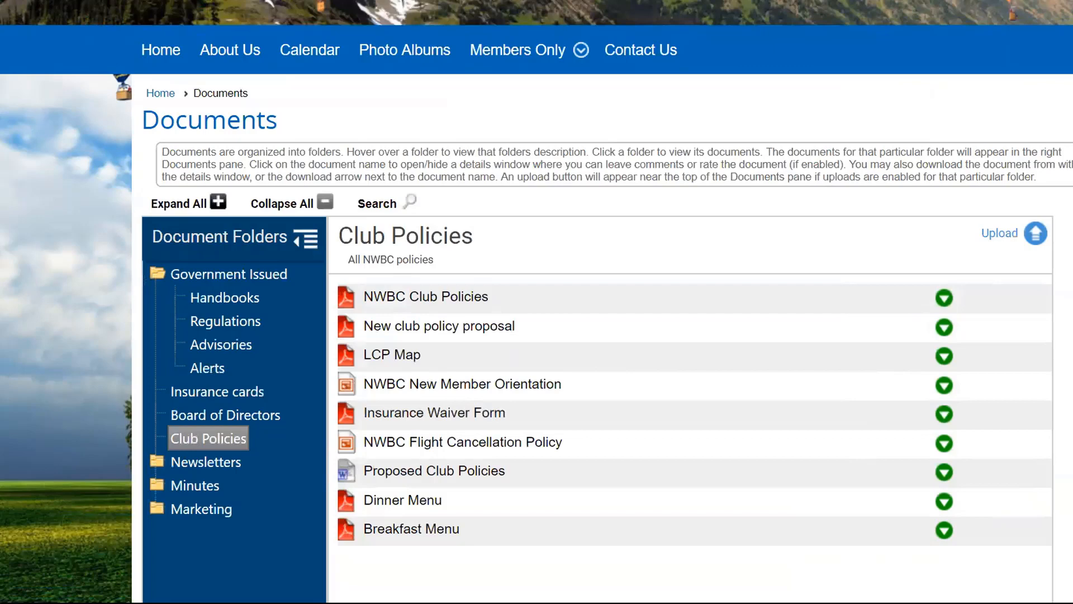
{"action": "scroll", "coordinate": [603, 335], "scroll_direction": "down", "scroll_amount": 3}
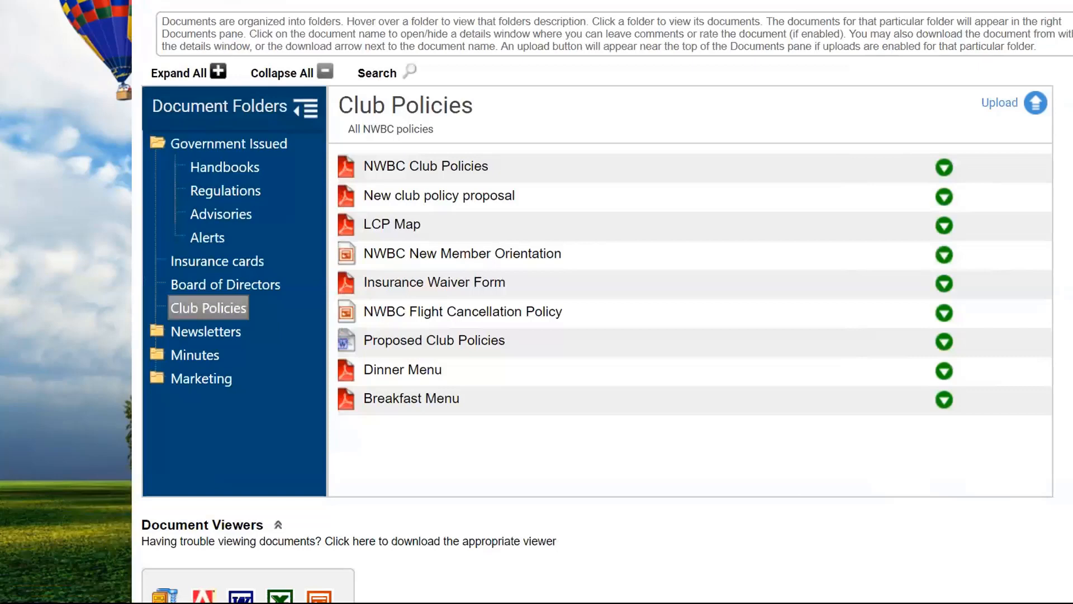
{"action": "scroll", "coordinate": [602, 302], "scroll_direction": "up", "scroll_amount": 1}
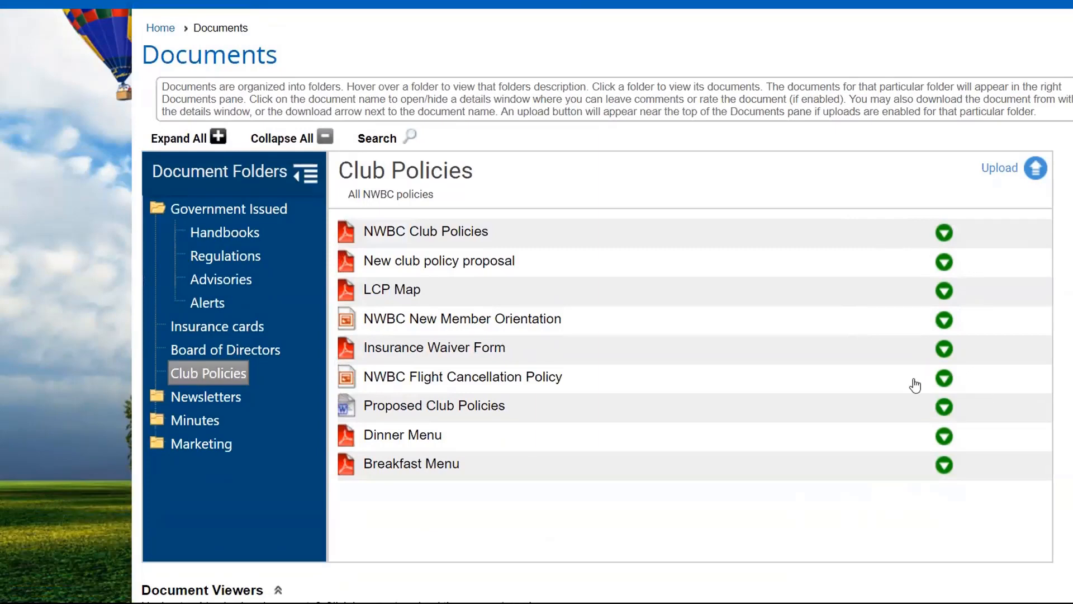
{"action": "scroll", "coordinate": [305, 67], "scroll_direction": "up", "scroll_amount": 2}
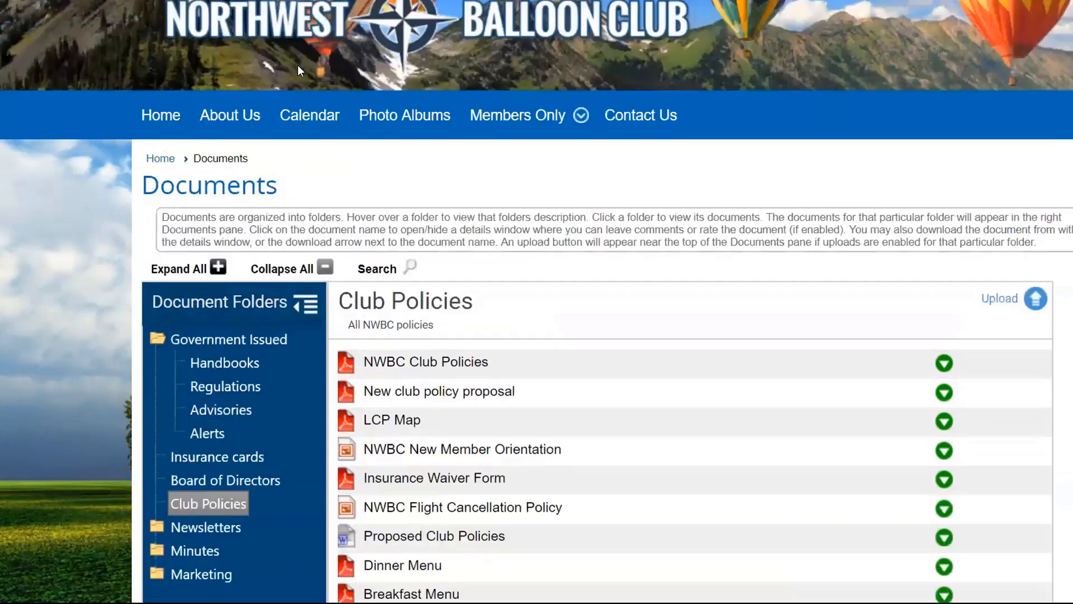
{"action": "scroll", "coordinate": [258, 38], "scroll_direction": "up", "scroll_amount": 2}
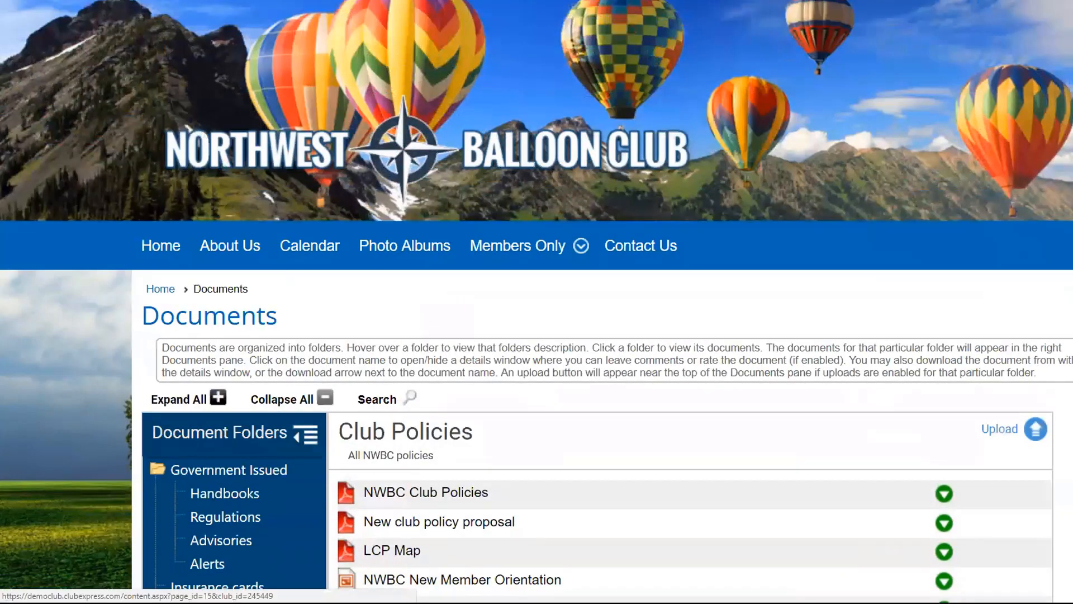
Step: From the Control Panel's Setup area, open Domain Names/Quick Links and scroll to the Quick Links table
{"action": "left_click", "coordinate": [240, 1]}
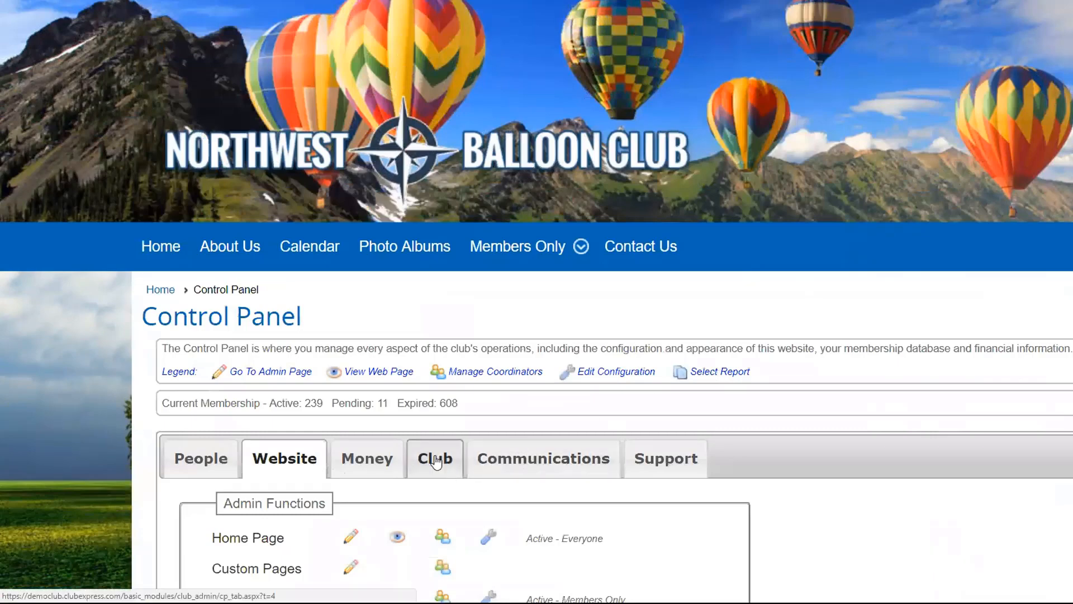
{"action": "scroll", "coordinate": [855, 429], "scroll_direction": "down", "scroll_amount": 8}
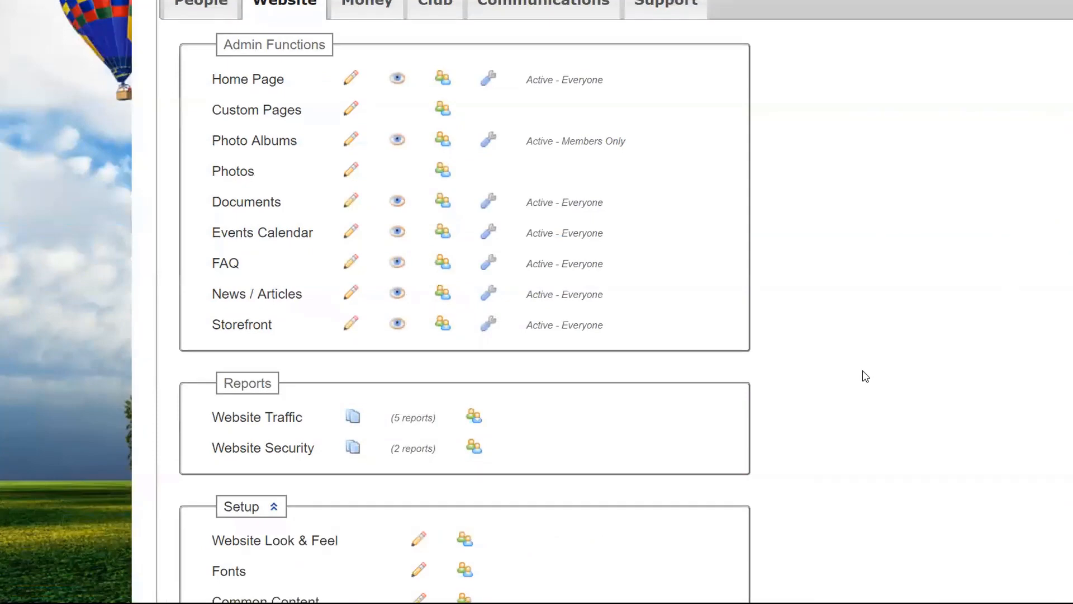
{"action": "scroll", "coordinate": [863, 371], "scroll_direction": "down", "scroll_amount": 6}
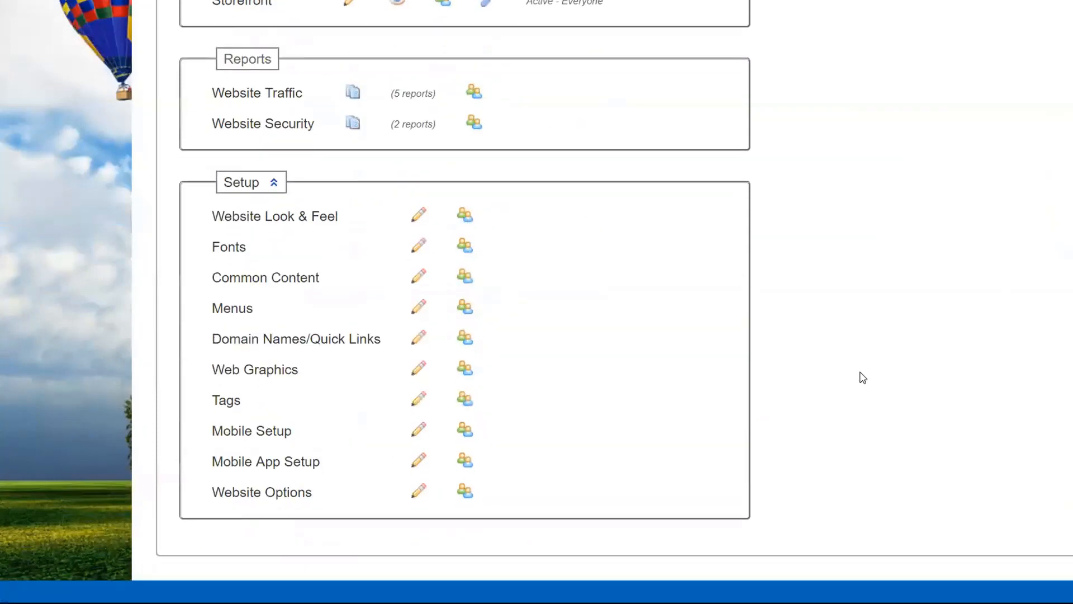
{"action": "left_click", "coordinate": [340, 339]}
{"action": "scroll", "coordinate": [799, 381], "scroll_direction": "down", "scroll_amount": 6}
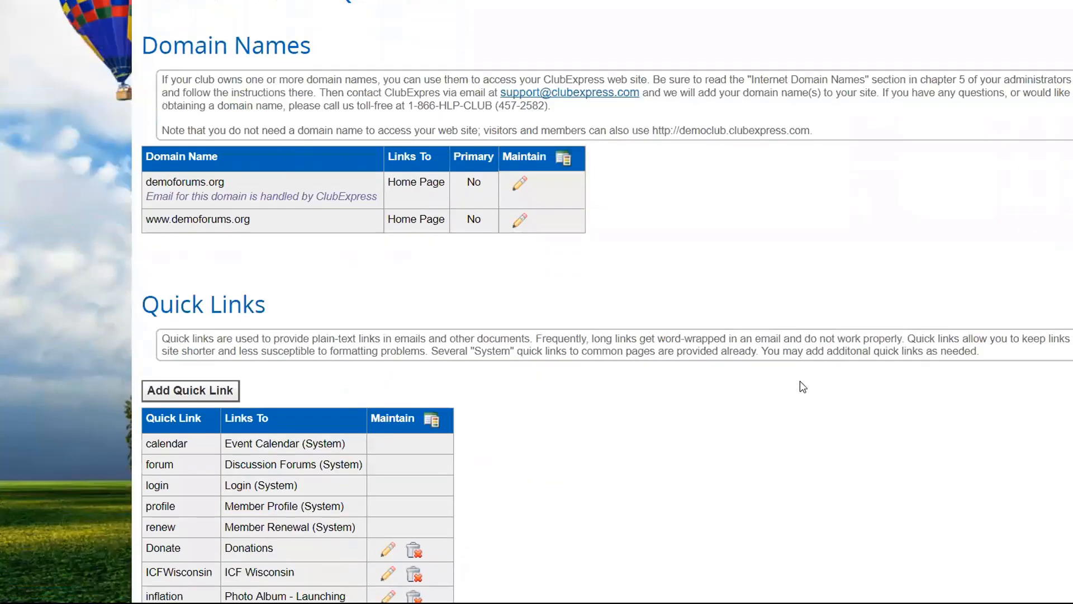
{"action": "scroll", "coordinate": [802, 387], "scroll_direction": "down", "scroll_amount": 4}
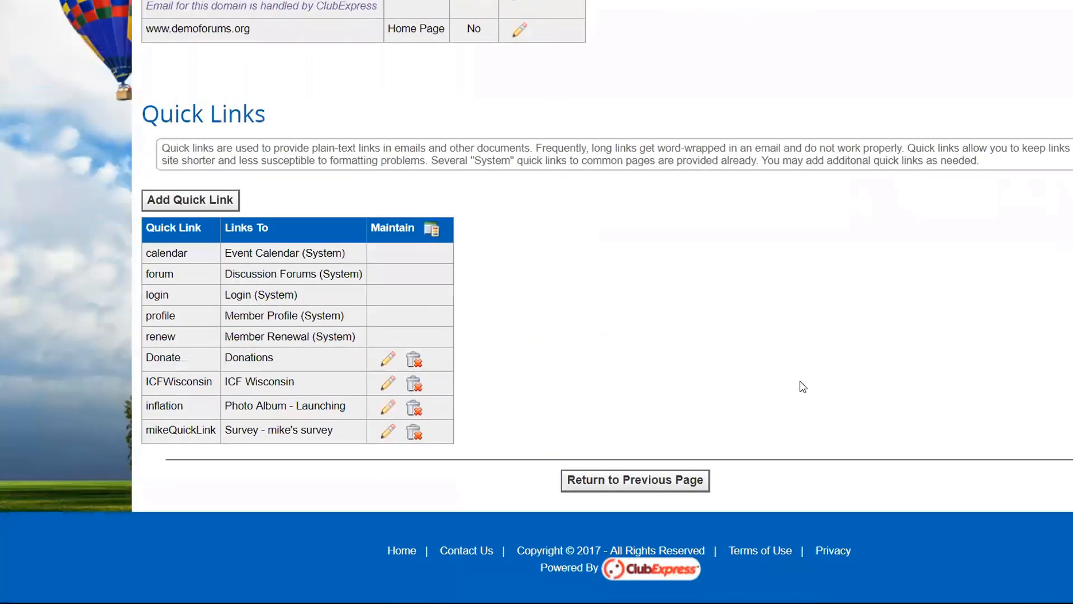
{"action": "scroll", "coordinate": [800, 381], "scroll_direction": "up", "scroll_amount": 1}
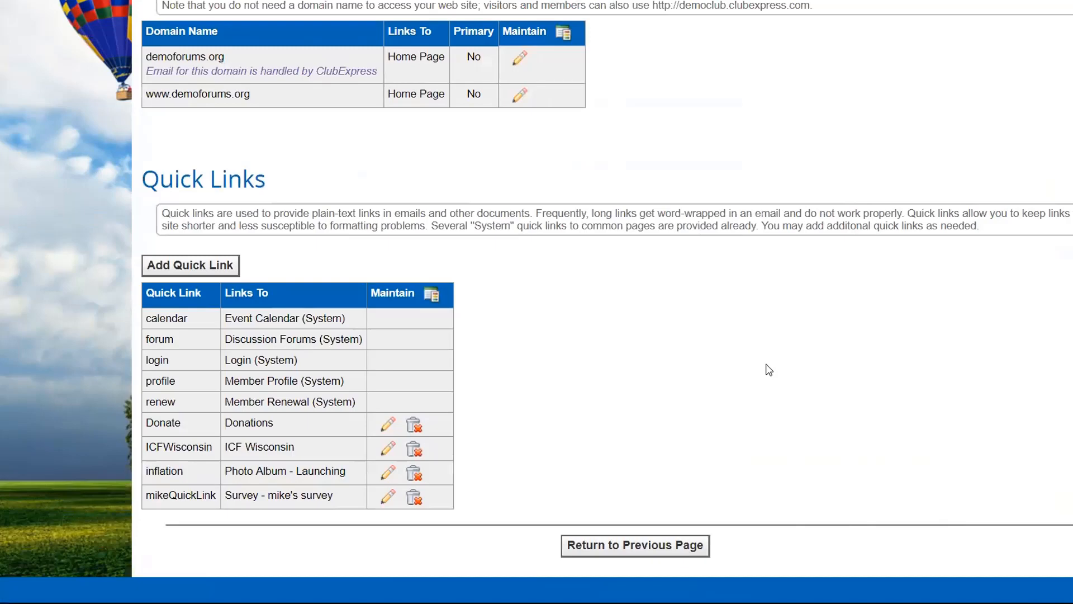
Step: Create quick link 'godocs' with a Built-in Module destination of Documents and save it
{"action": "left_click", "coordinate": [210, 268]}
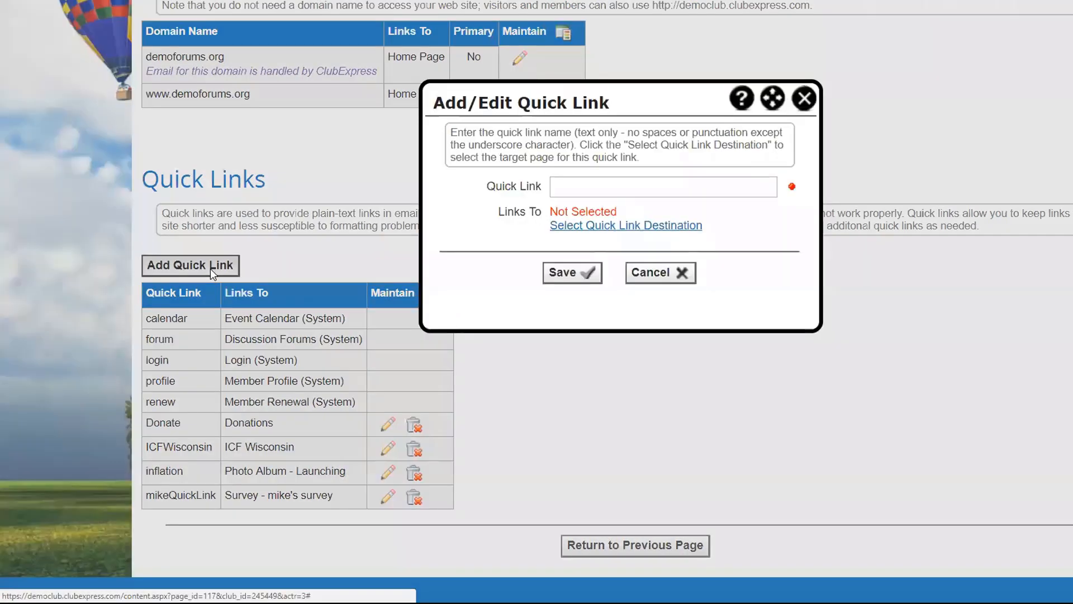
{"action": "left_click", "coordinate": [658, 225]}
{"action": "left_click", "coordinate": [623, 185]}
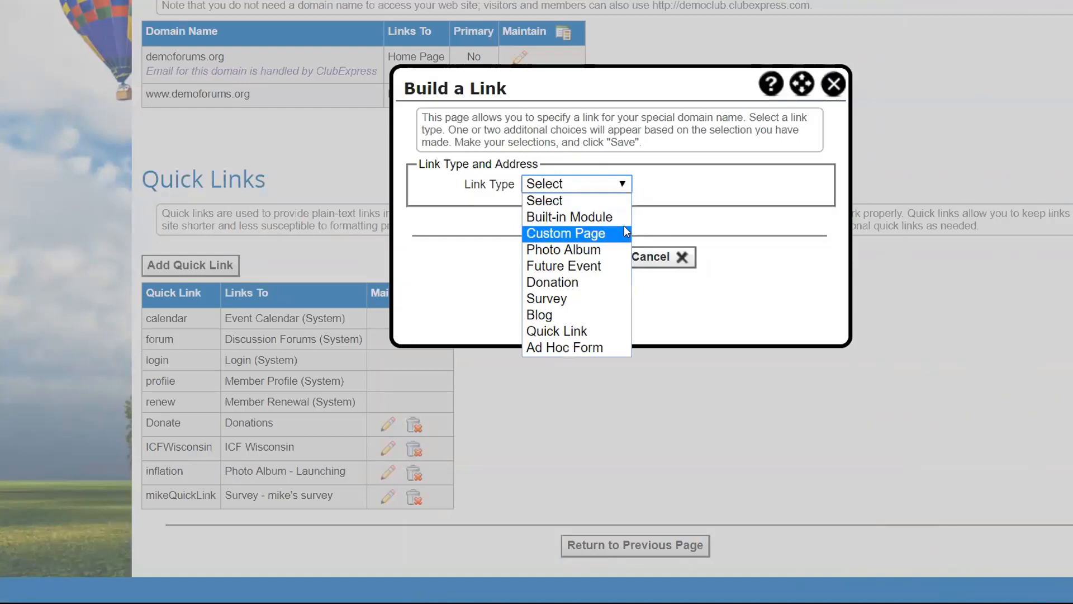
{"action": "left_click", "coordinate": [601, 219]}
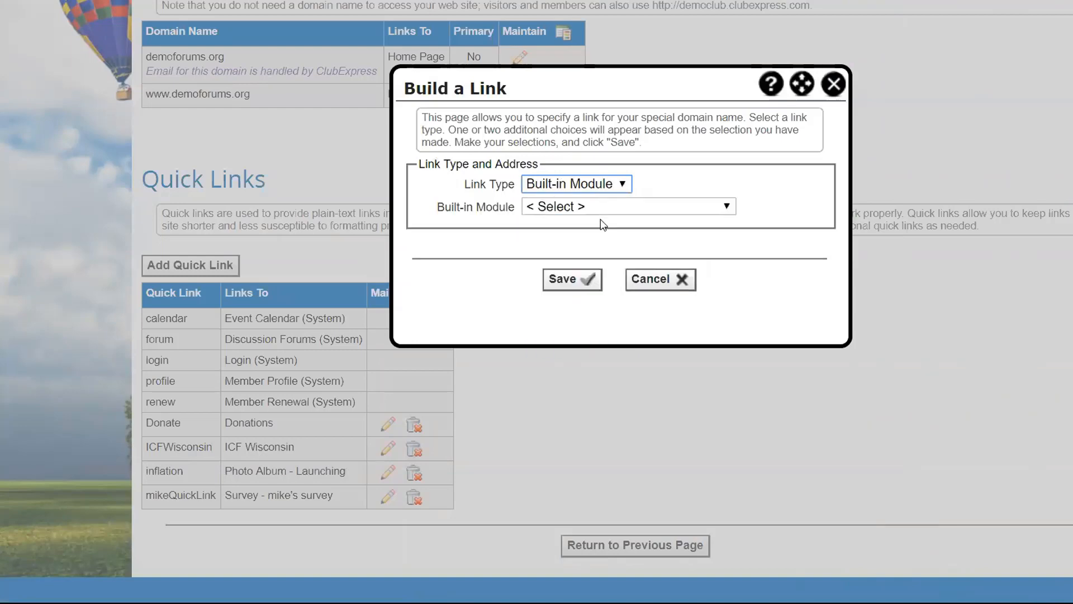
{"action": "left_click", "coordinate": [606, 210]}
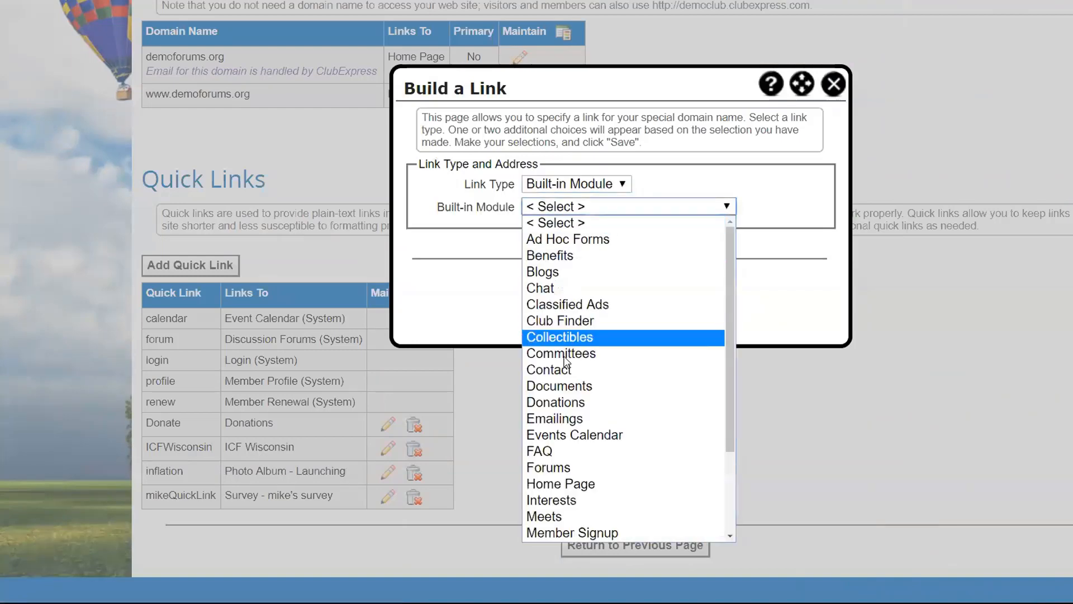
{"action": "left_click", "coordinate": [566, 386]}
{"action": "left_click", "coordinate": [576, 279]}
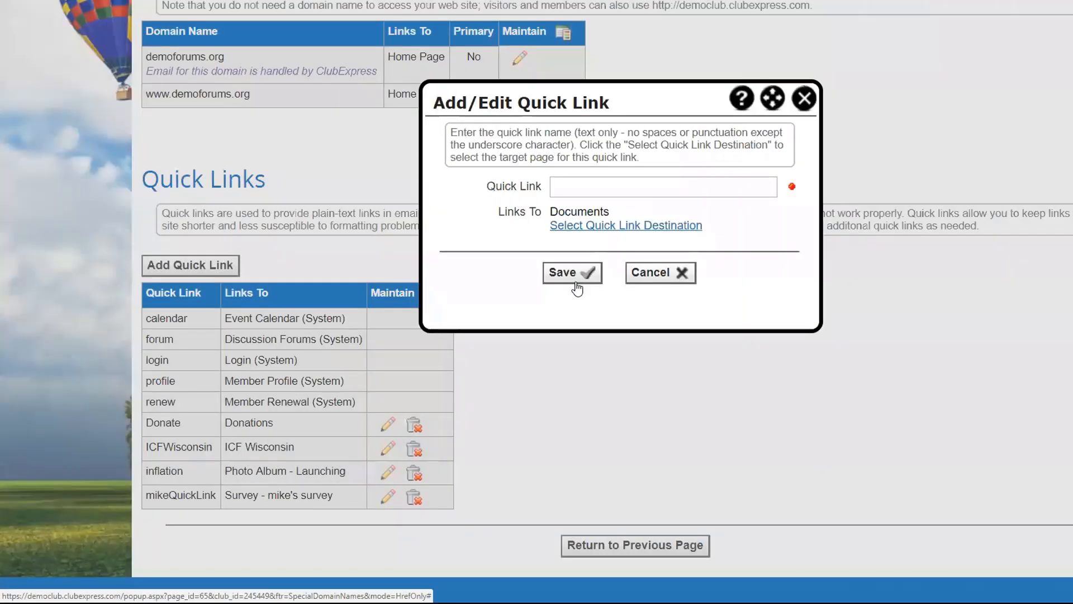
{"action": "left_click", "coordinate": [600, 188]}
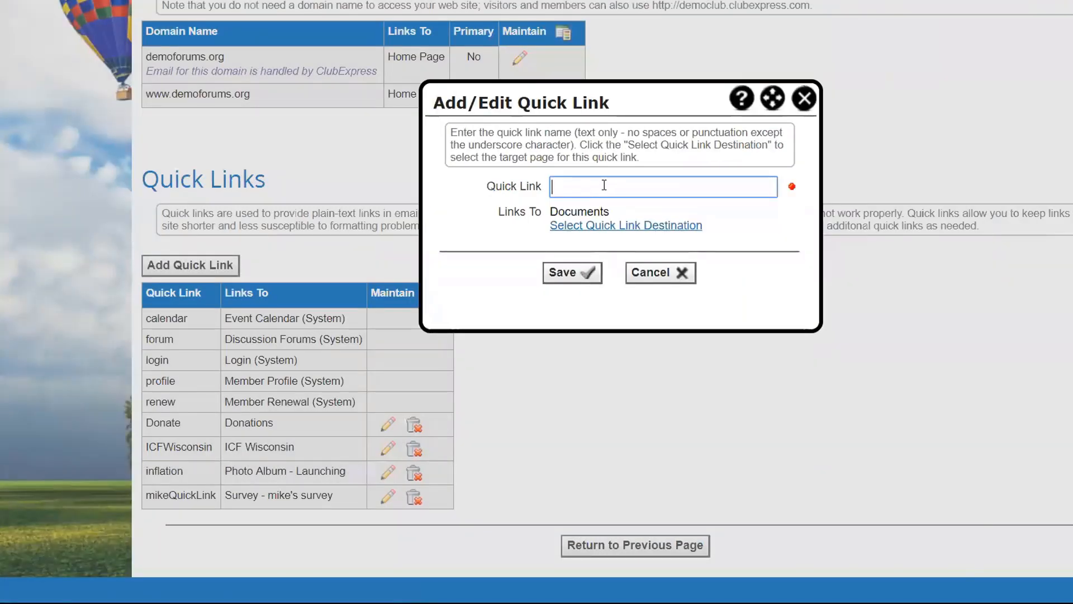
{"action": "type", "text": "godocs"}
{"action": "left_click", "coordinate": [579, 273]}
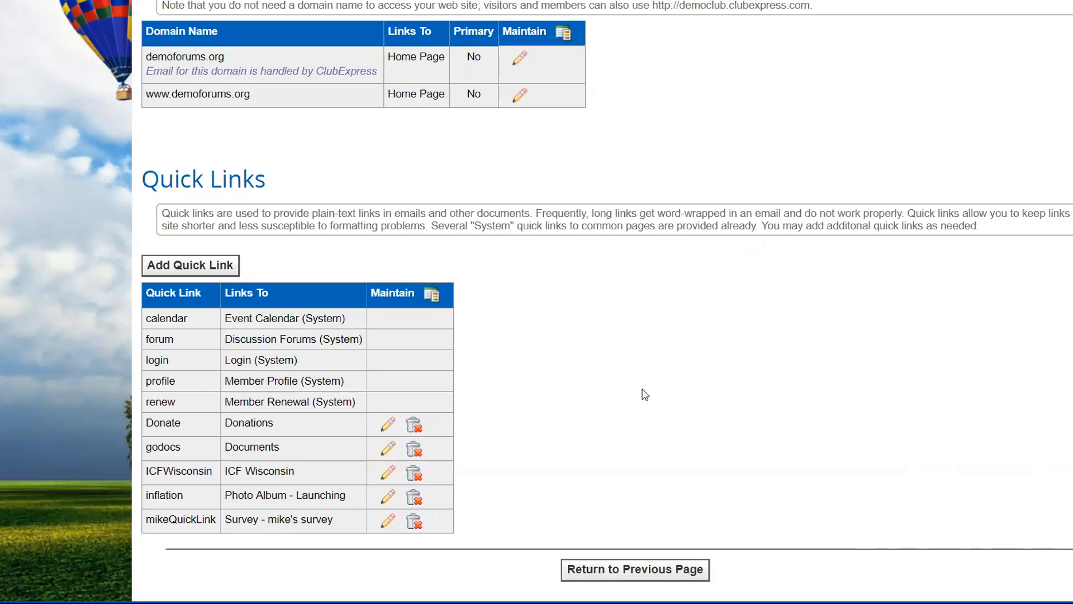
{"action": "scroll", "coordinate": [644, 395], "scroll_direction": "up", "scroll_amount": 1}
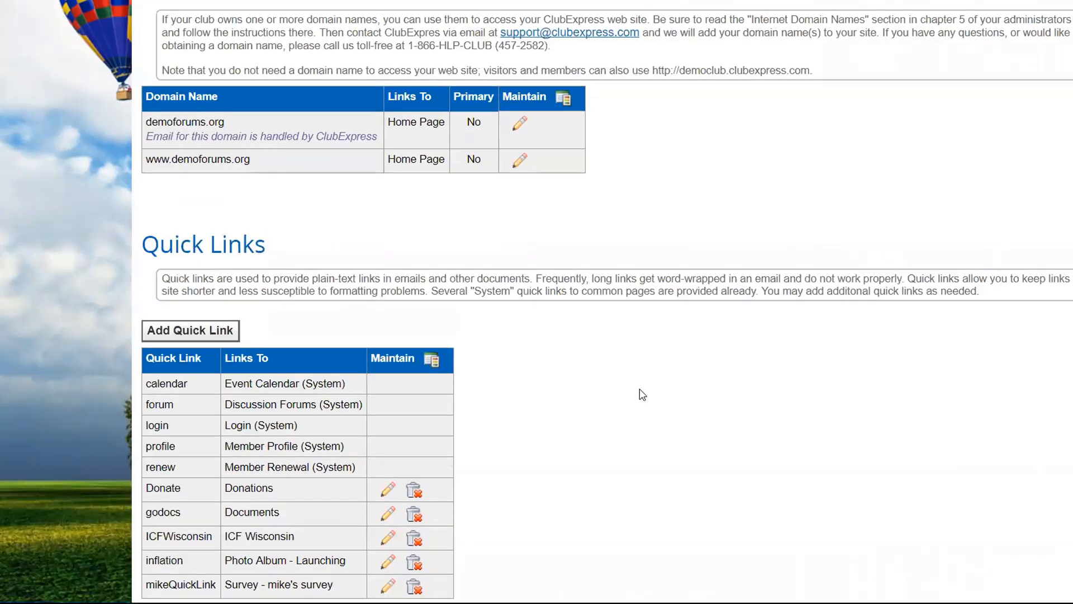
{"action": "scroll", "coordinate": [642, 390], "scroll_direction": "up", "scroll_amount": 5}
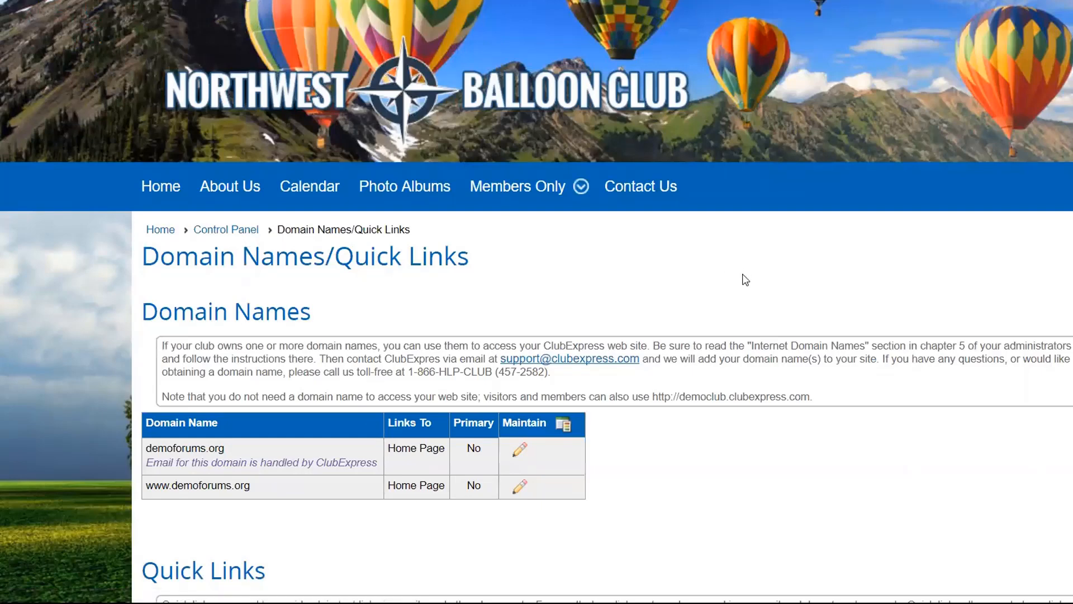
{"action": "scroll", "coordinate": [746, 279], "scroll_direction": "down", "scroll_amount": 3}
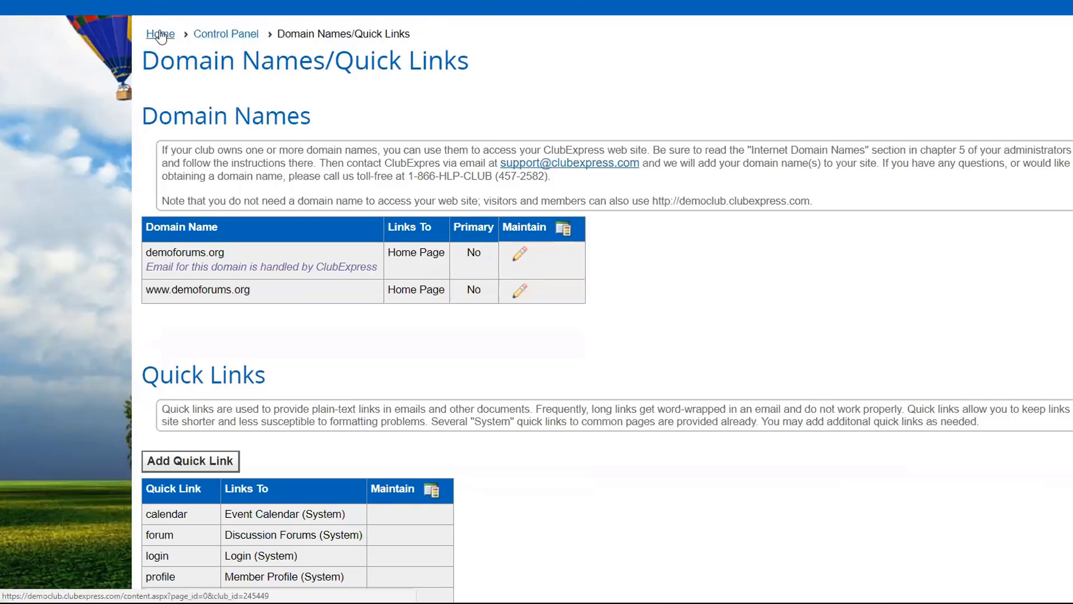
{"action": "mouse_move", "coordinate": [492, 6]}
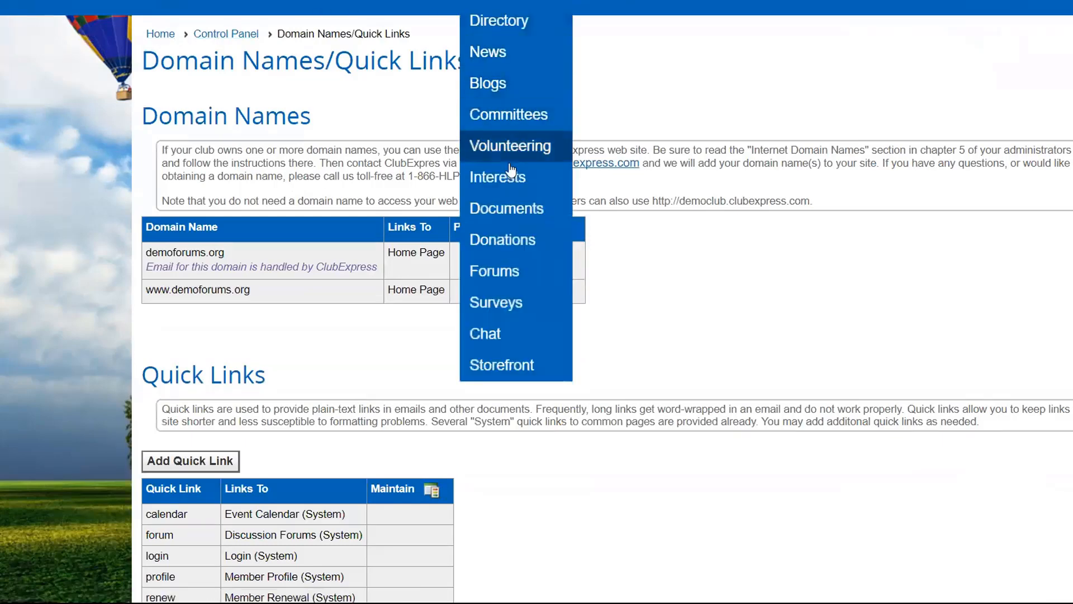
Step: On the public Documents page, collapse Government Issued, then expand every folder in the tree
{"action": "left_click", "coordinate": [501, 212]}
{"action": "scroll", "coordinate": [679, 327], "scroll_direction": "down", "scroll_amount": 3}
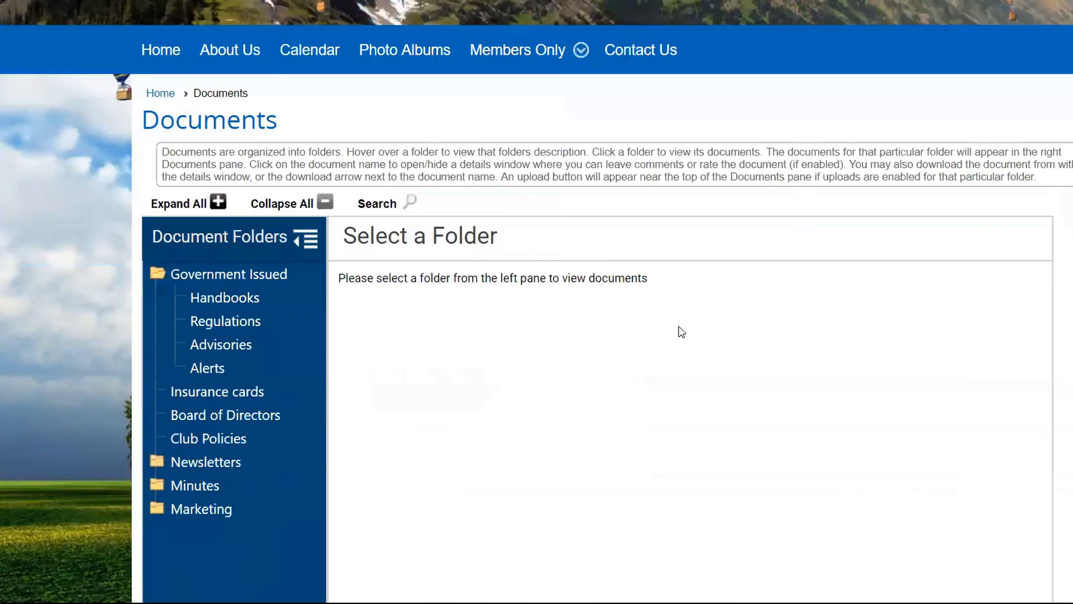
{"action": "left_click", "coordinate": [159, 279]}
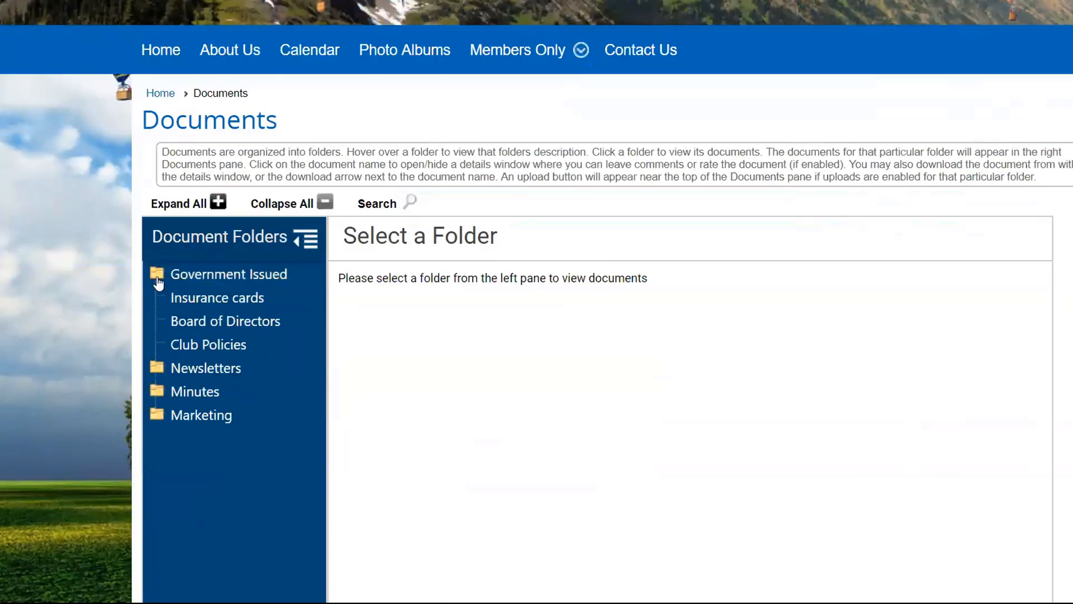
{"action": "scroll", "coordinate": [369, 407], "scroll_direction": "down", "scroll_amount": 1}
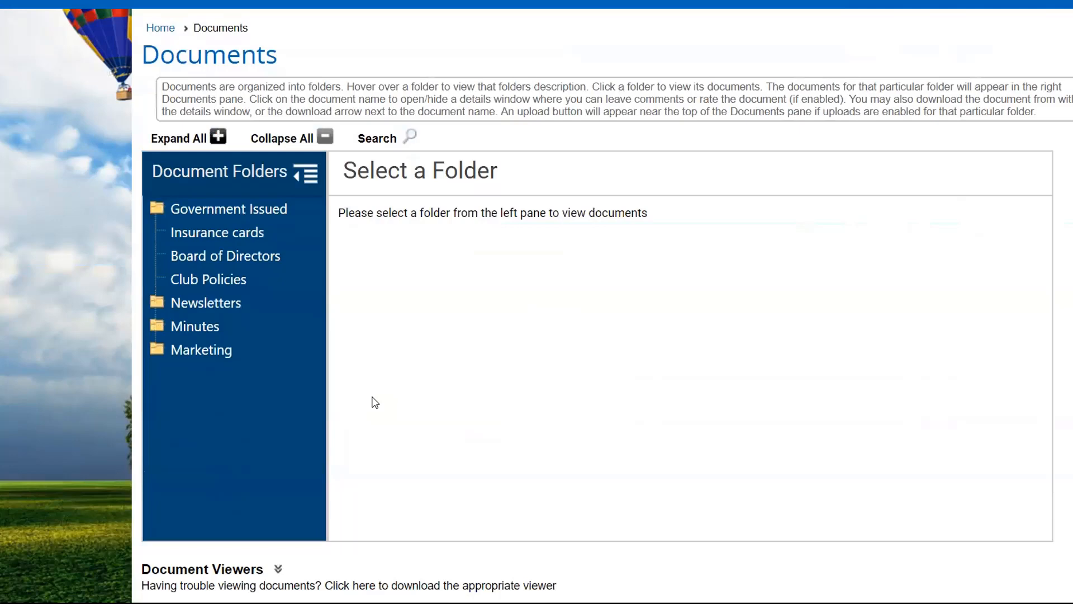
{"action": "left_click", "coordinate": [218, 140]}
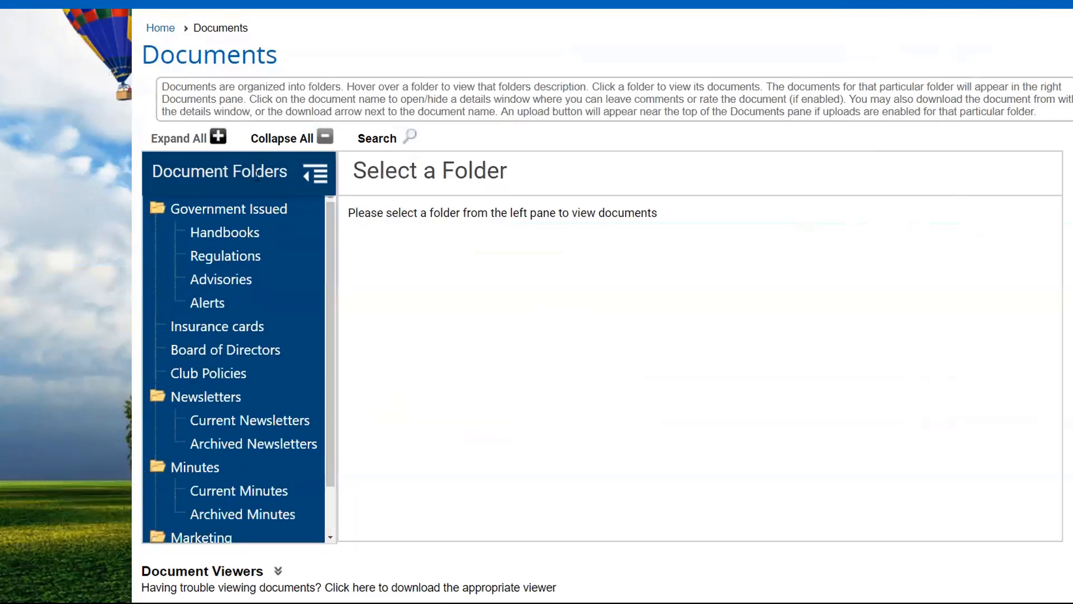
{"action": "scroll", "coordinate": [330, 246], "scroll_direction": "down", "scroll_amount": 1}
{"action": "left_click_drag", "start_coordinate": [329, 245], "coordinate": [329, 286]}
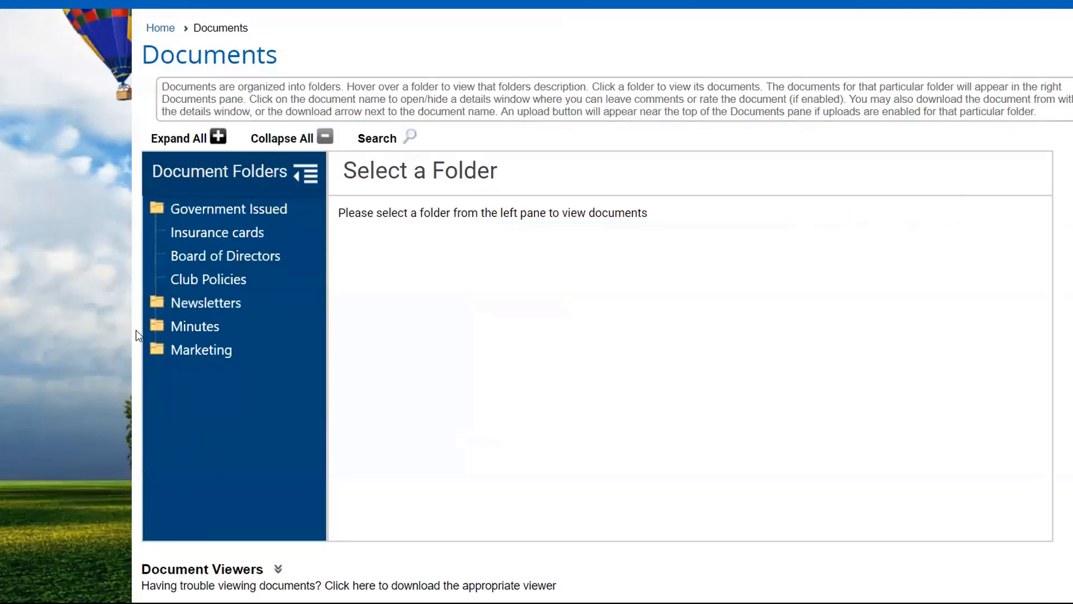
Step: Expand the Newsletters and Minutes subfolders, then collapse the tree to top-level folders
{"action": "left_click", "coordinate": [159, 305]}
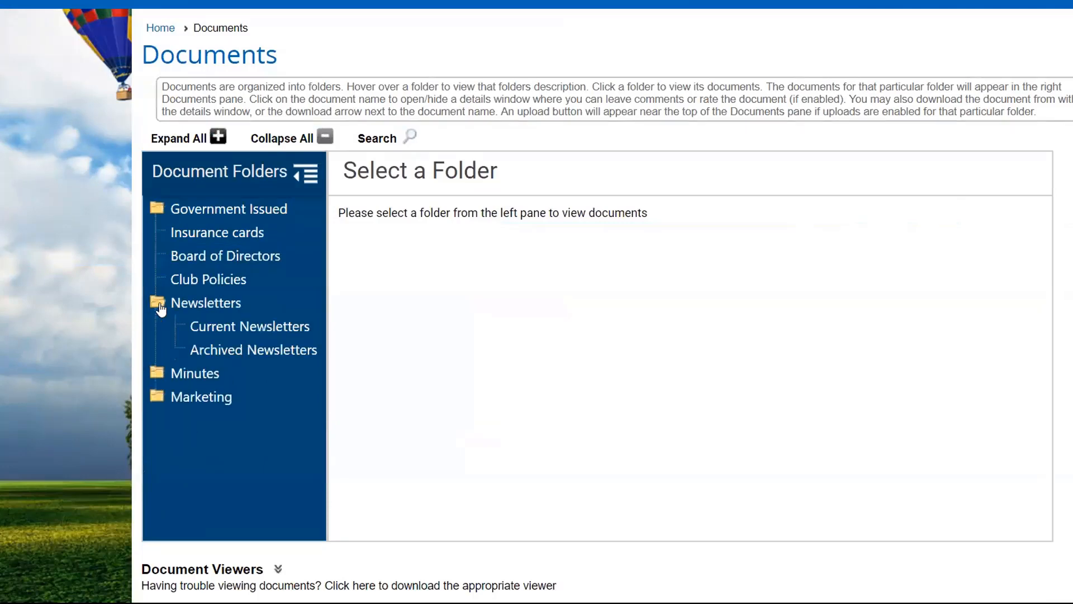
{"action": "left_click", "coordinate": [157, 374]}
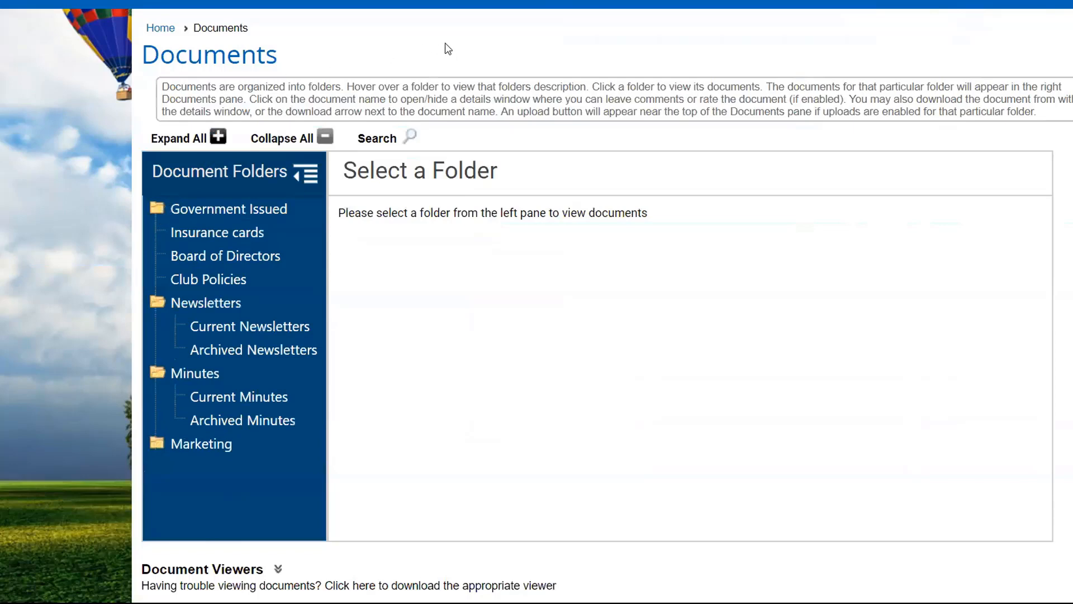
{"action": "left_click", "coordinate": [219, 137]}
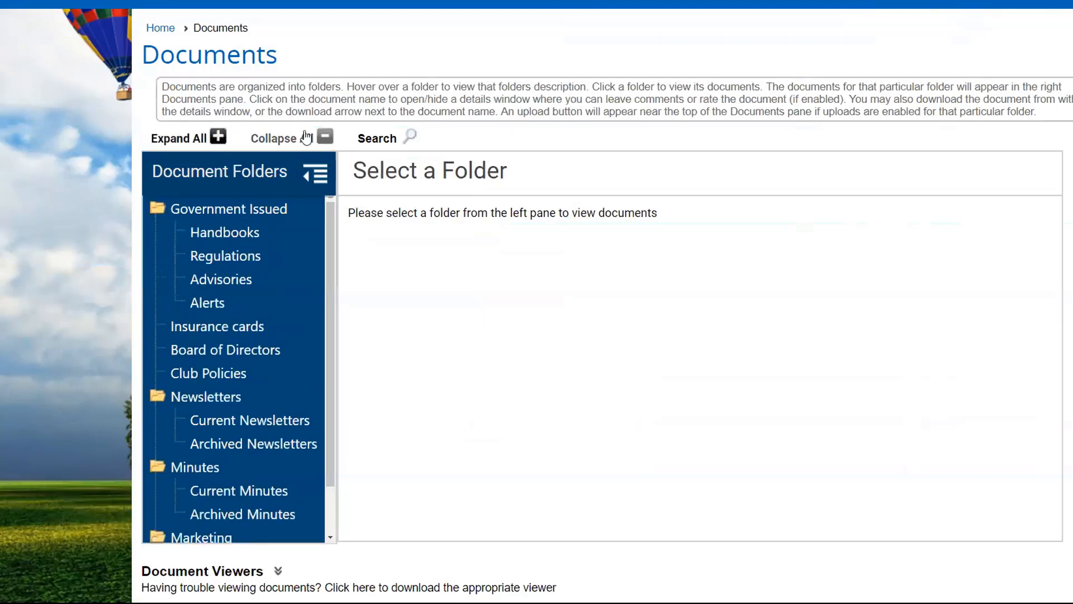
{"action": "left_click", "coordinate": [324, 138]}
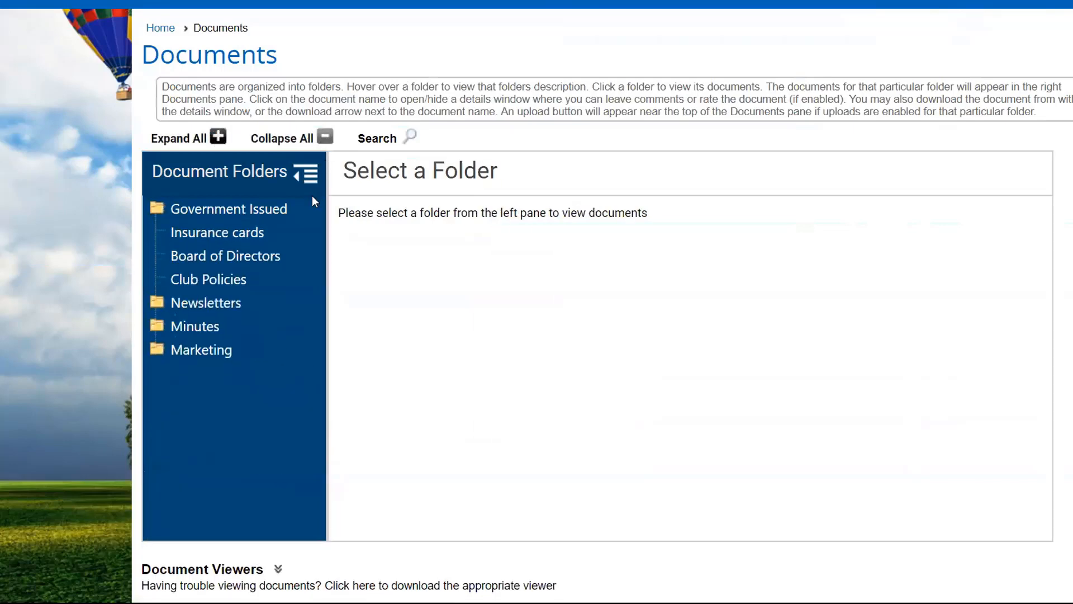
{"action": "double_click", "coordinate": [574, 213]}
{"action": "double_click", "coordinate": [606, 213]}
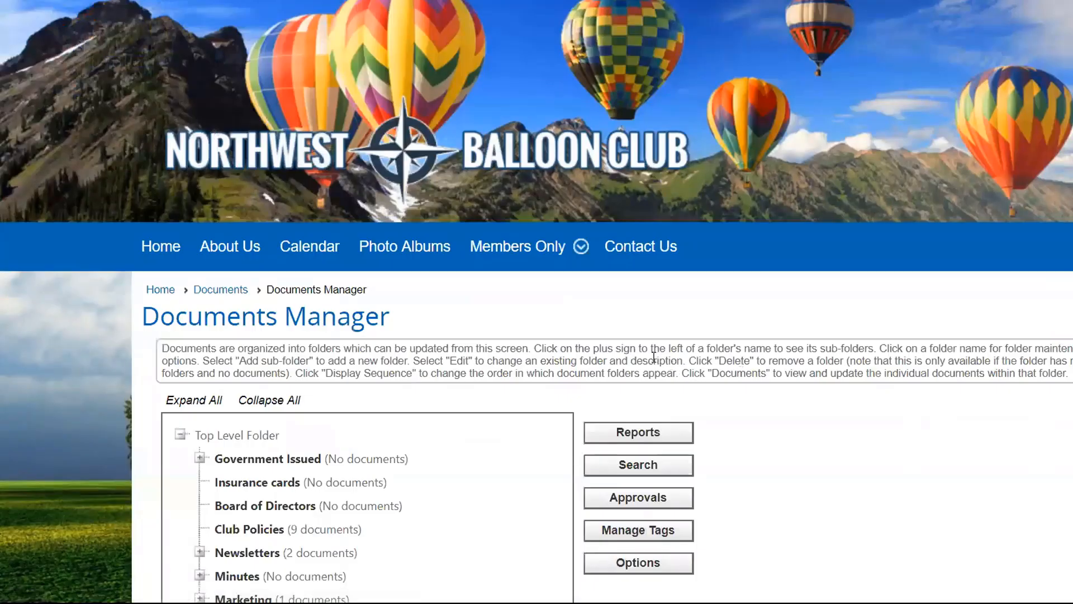
Step: View the documents in the Club Policies folder in Documents Manager
{"action": "scroll", "coordinate": [283, 315], "scroll_direction": "down", "scroll_amount": 5}
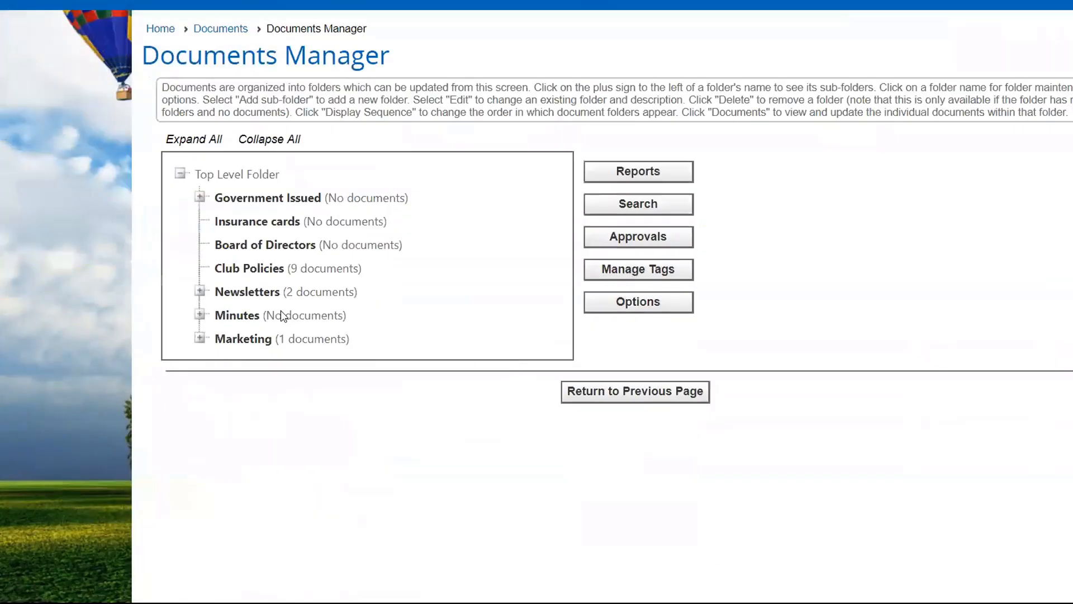
{"action": "left_click", "coordinate": [261, 270]}
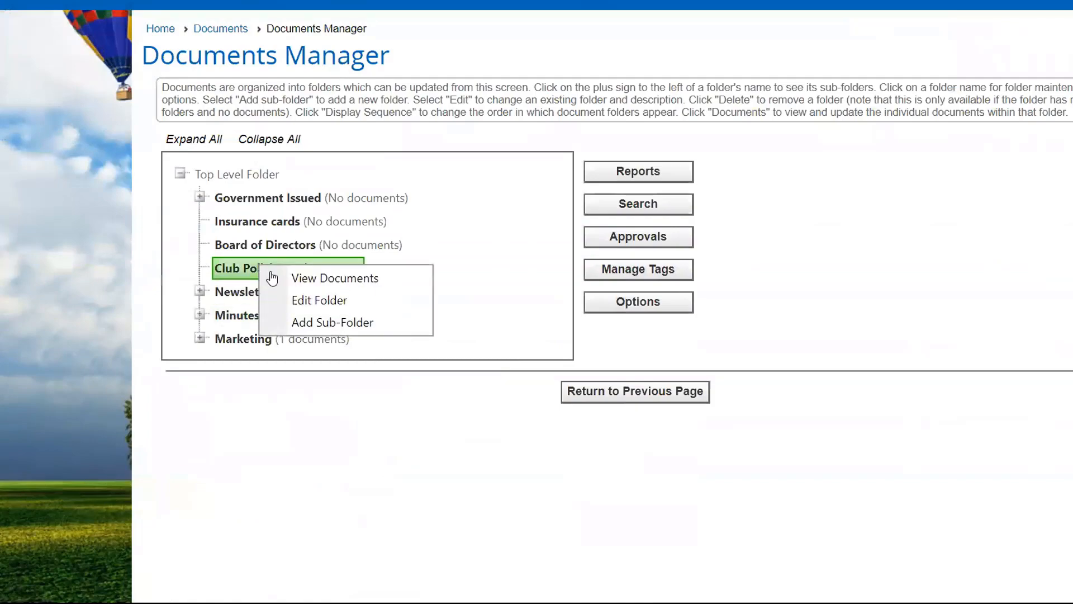
{"action": "left_click", "coordinate": [313, 279]}
{"action": "scroll", "coordinate": [640, 338], "scroll_direction": "down", "scroll_amount": 3}
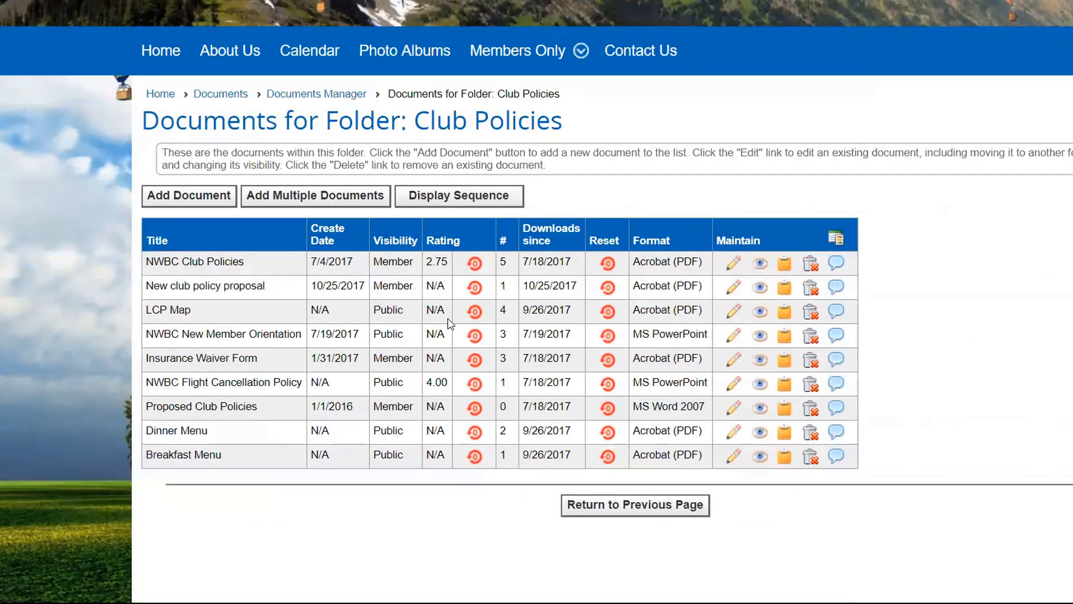
{"action": "scroll", "coordinate": [401, 317], "scroll_direction": "down", "scroll_amount": 1}
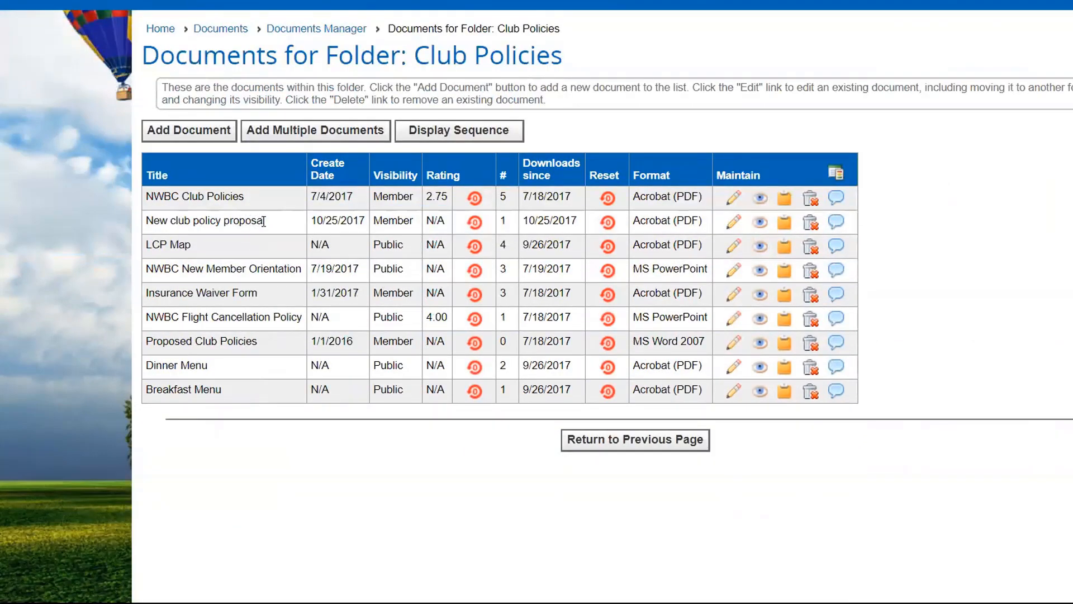
Step: Try moving New club policy proposal into Current Newsletters, then cancel without saving
{"action": "left_click", "coordinate": [738, 221]}
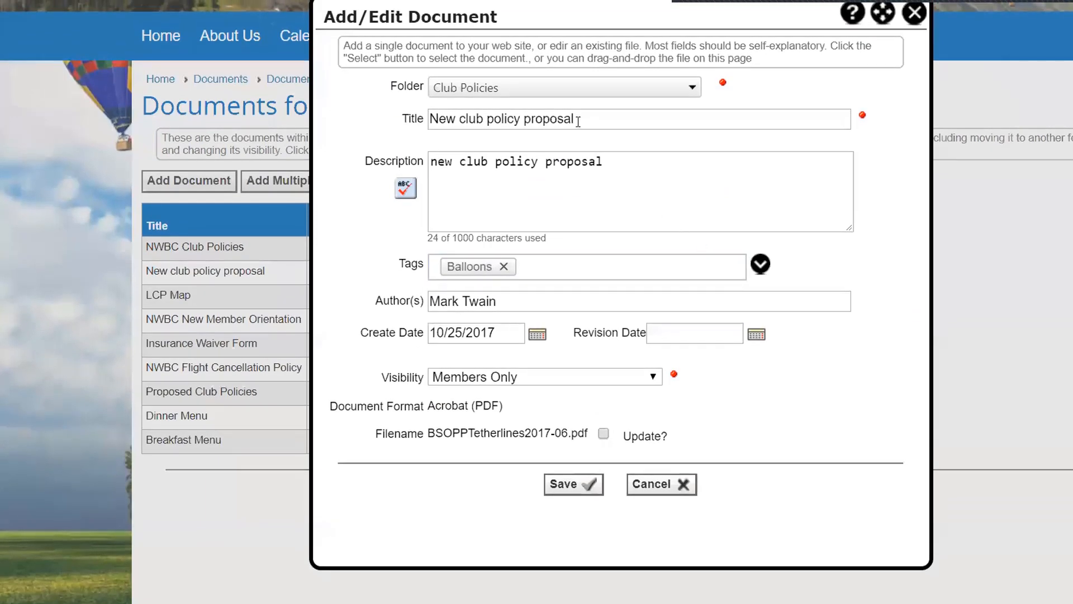
{"action": "left_click", "coordinate": [479, 89]}
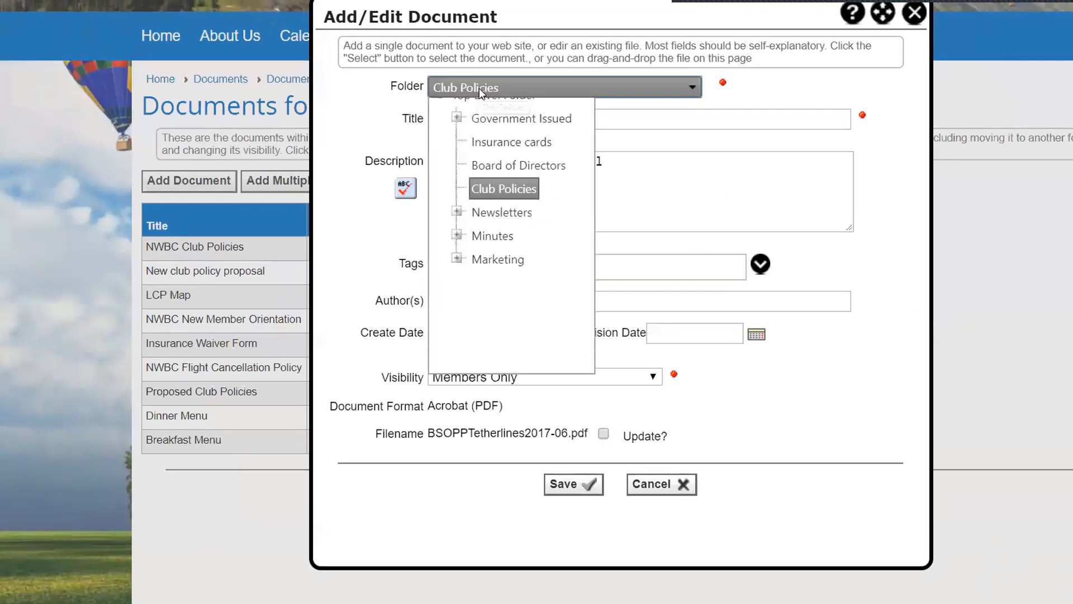
{"action": "left_click", "coordinate": [457, 228]}
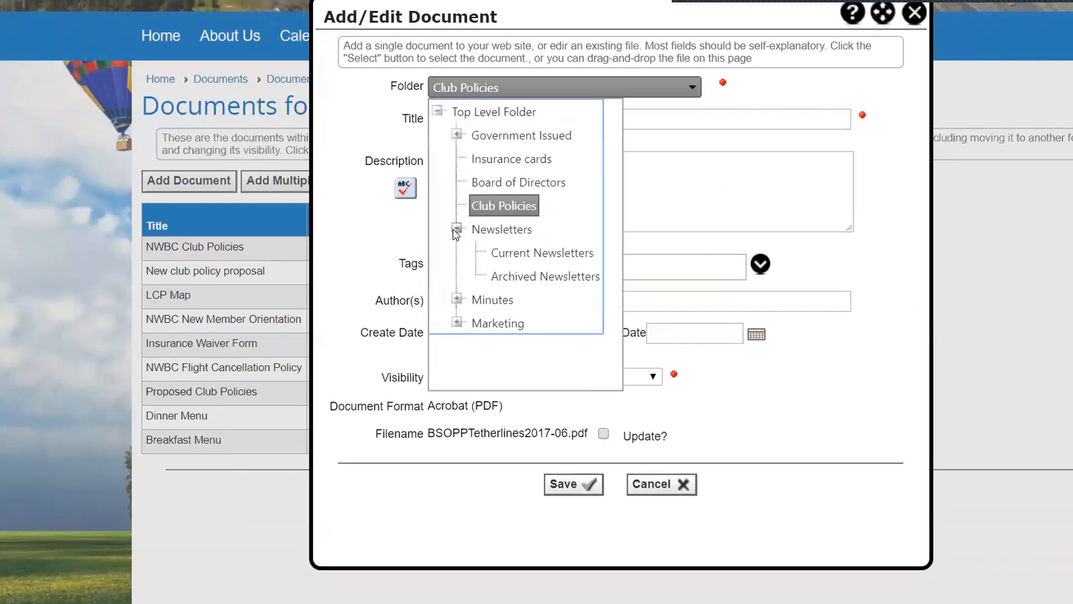
{"action": "left_click", "coordinate": [526, 255]}
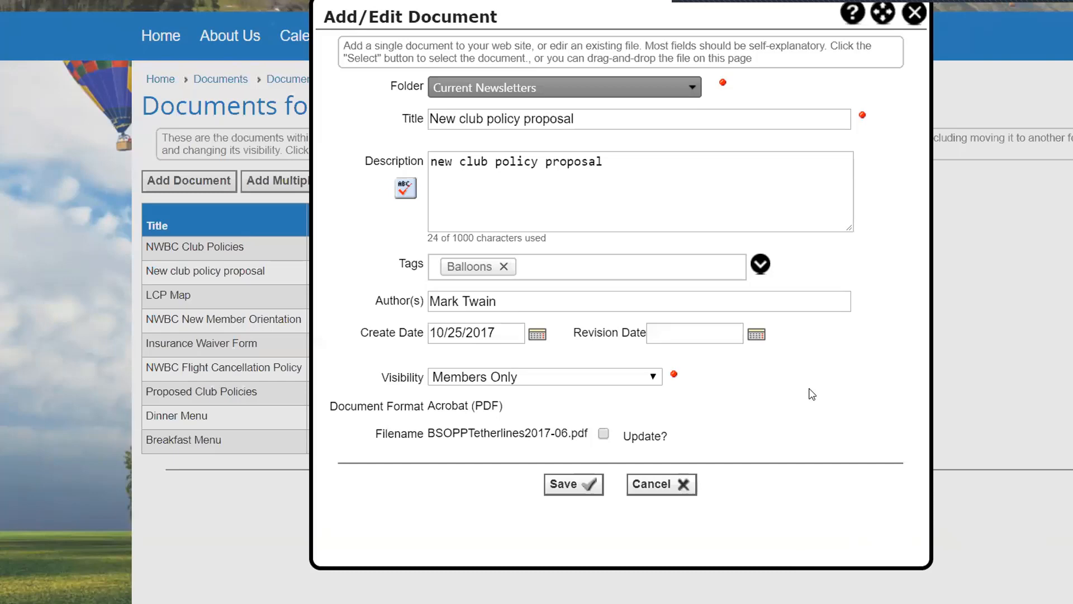
{"action": "left_click", "coordinate": [974, 427]}
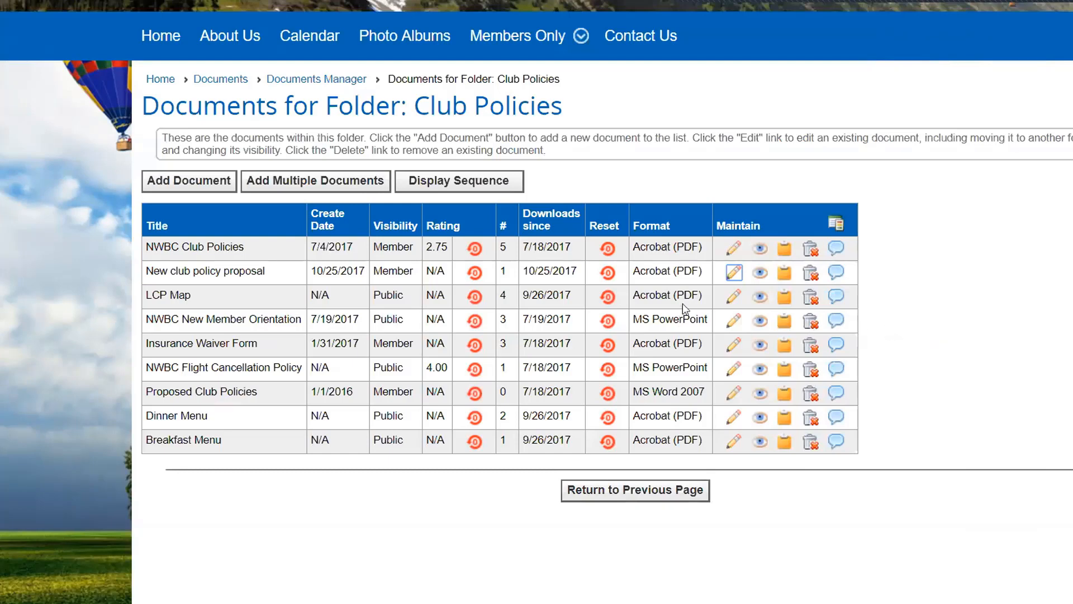
Step: Reopen New club policy proposal and add Equipment and Flight tags, removing a mistyped tag
{"action": "left_click", "coordinate": [734, 275]}
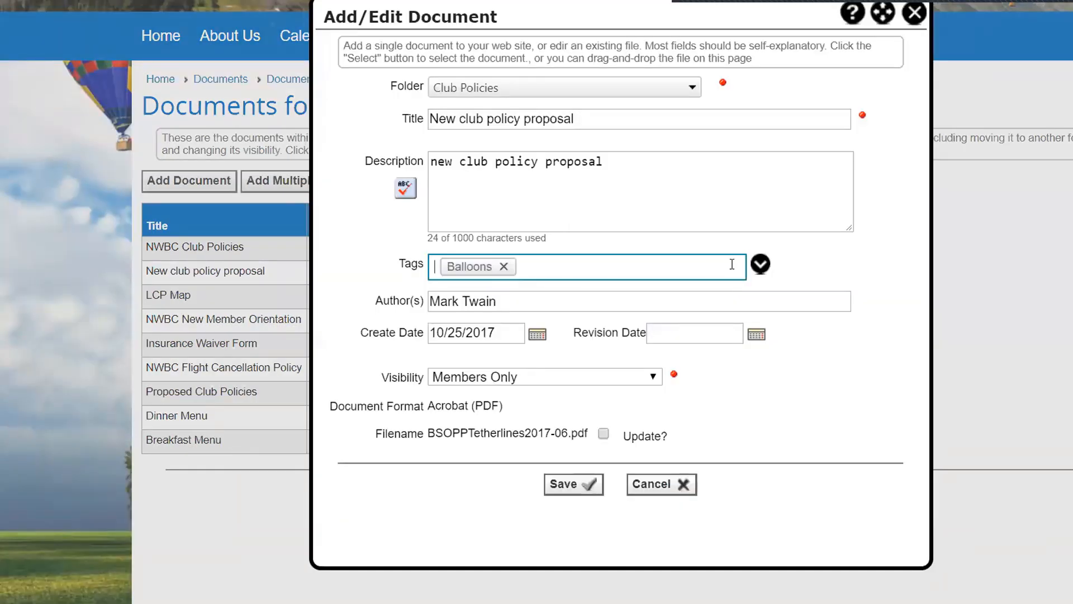
{"action": "left_click", "coordinate": [761, 269]}
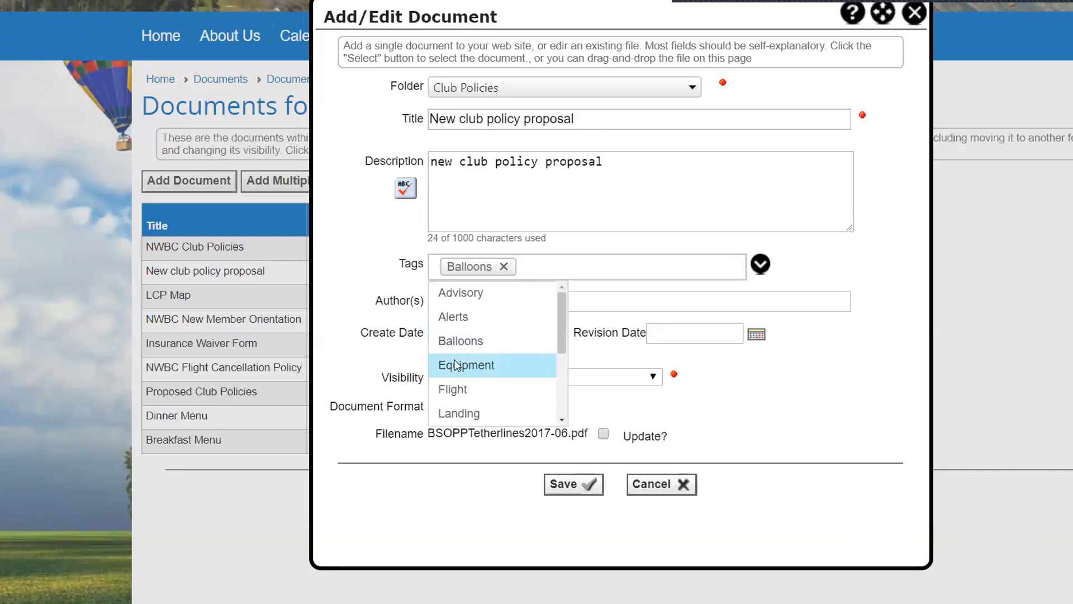
{"action": "left_click", "coordinate": [470, 361]}
{"action": "left_click", "coordinate": [761, 268]}
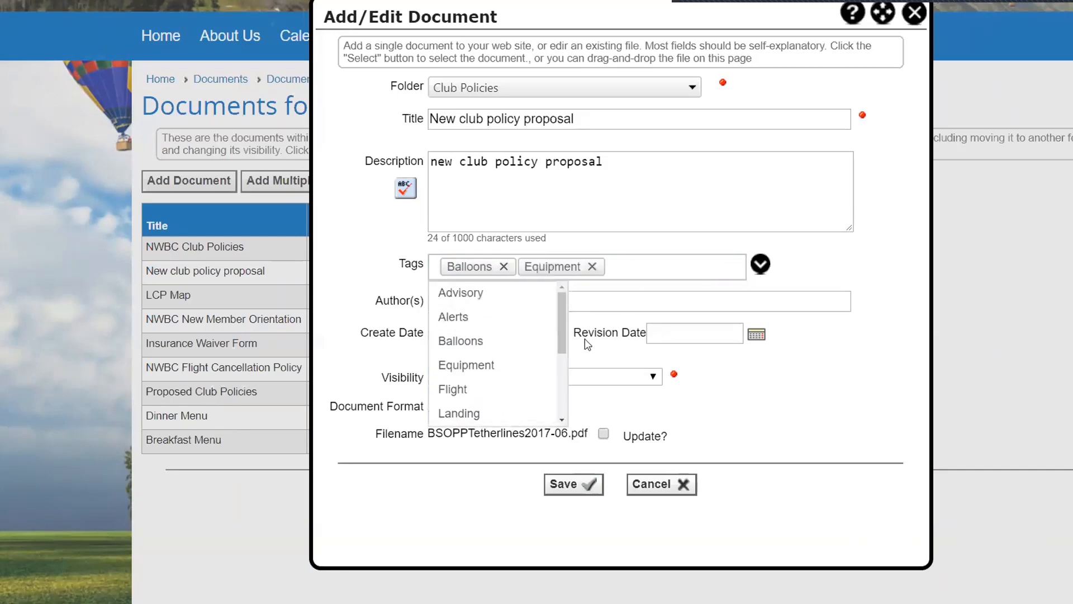
{"action": "left_click", "coordinate": [421, 391]}
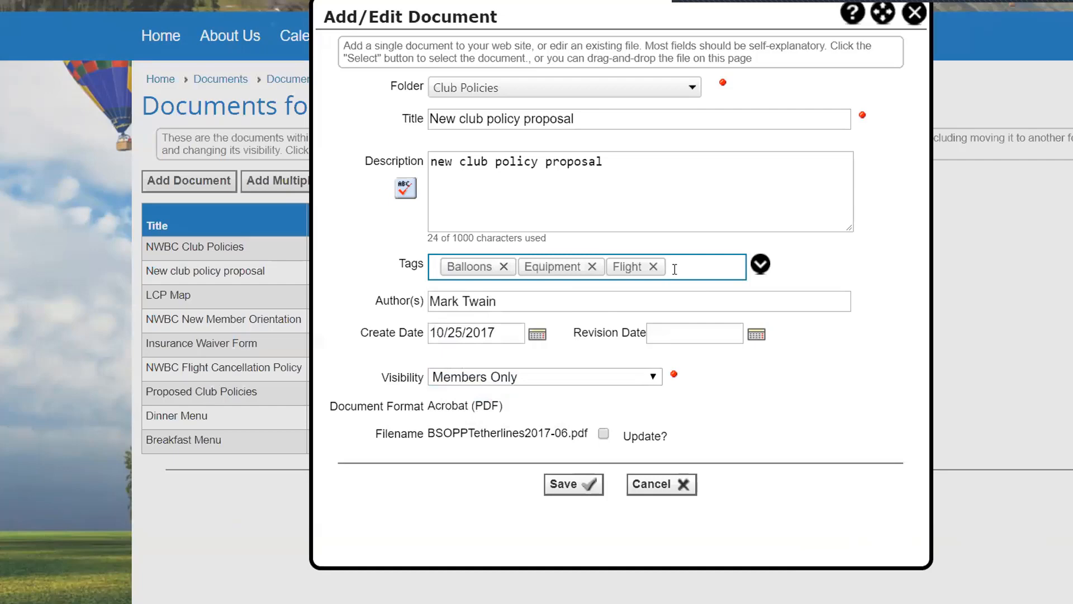
{"action": "type", "text": "this"}
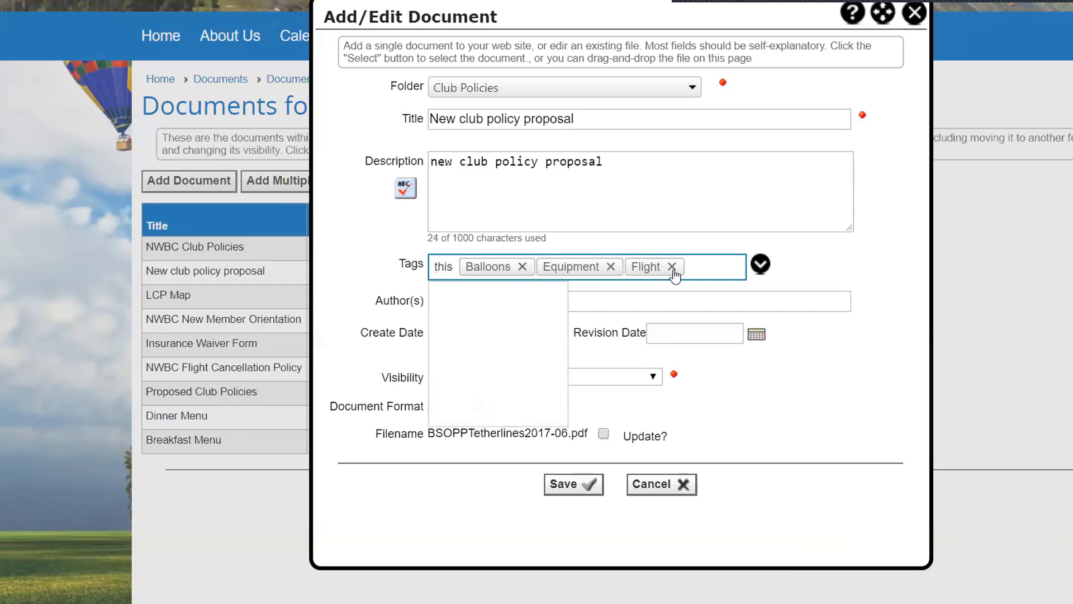
{"action": "type", "text": "\\"}
{"action": "key", "text": "Return"}
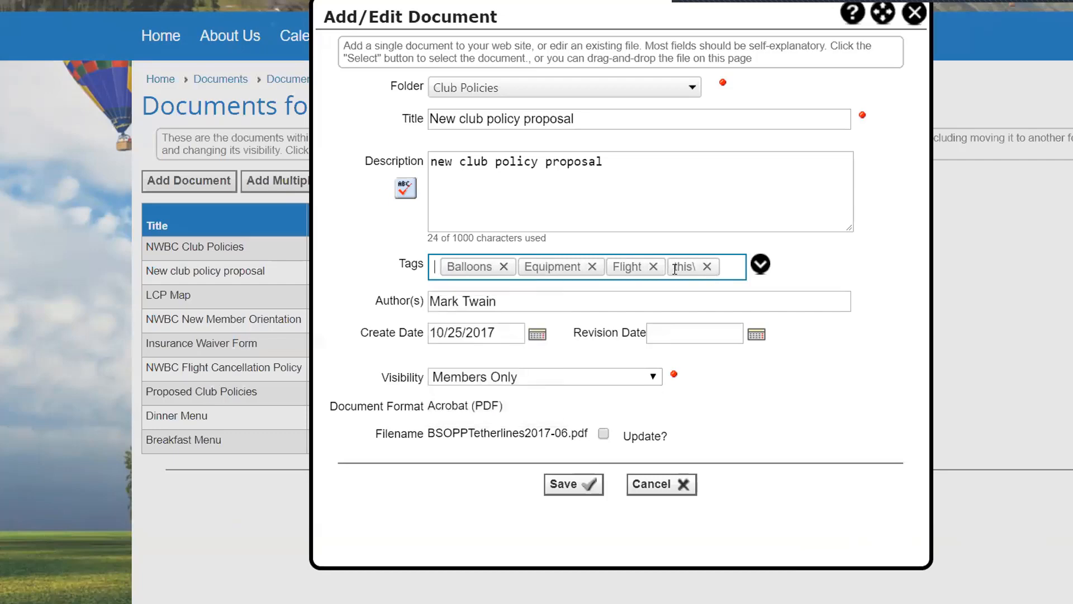
{"action": "left_click", "coordinate": [707, 267]}
Step: Add tags 'this' and 'that', hitting the five-tag limit when adding 'the other'
{"action": "type", "text": "this"}
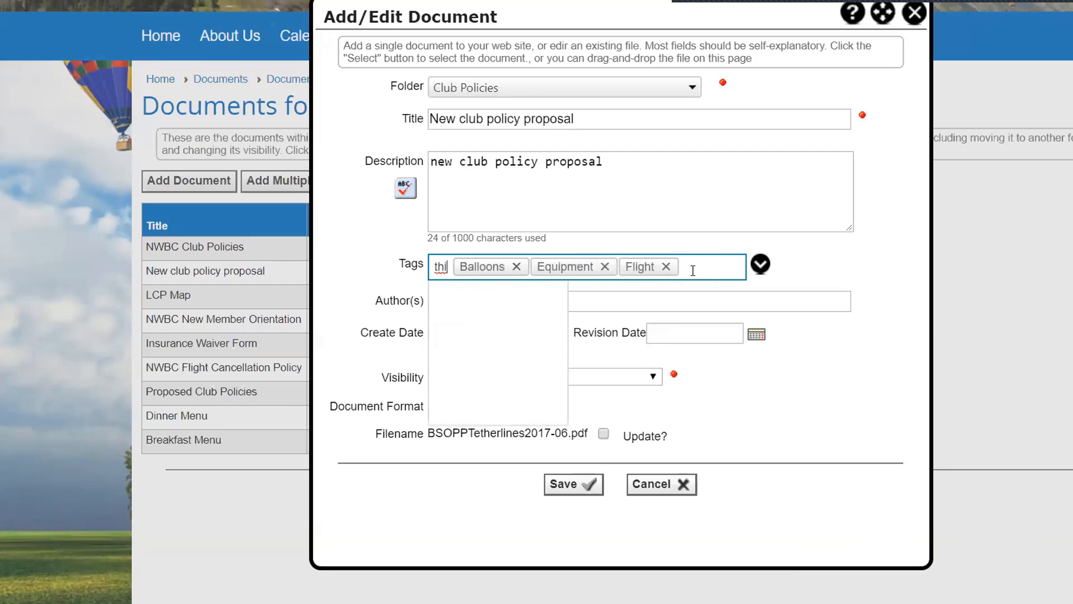
{"action": "key", "text": "Return"}
{"action": "type", "text": "that"}
{"action": "key", "text": "Return"}
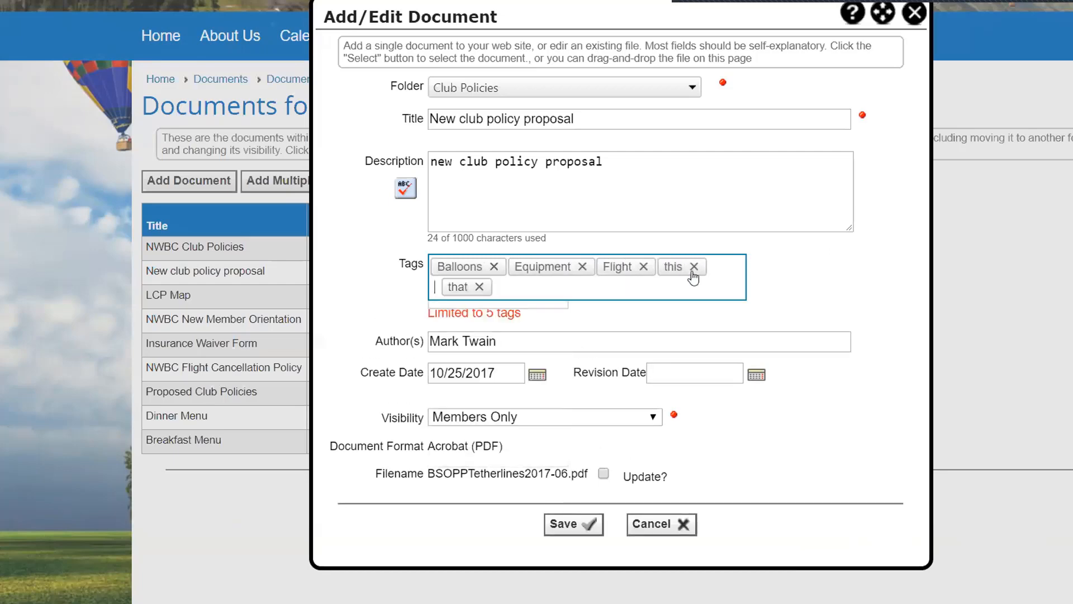
{"action": "type", "text": "the other"}
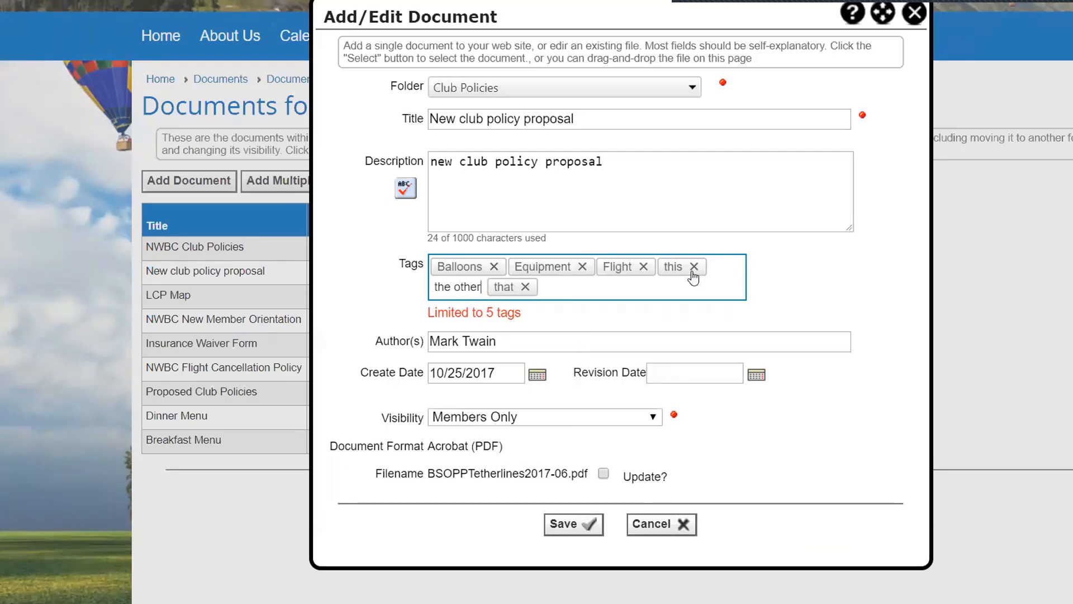
{"action": "key", "text": "Return"}
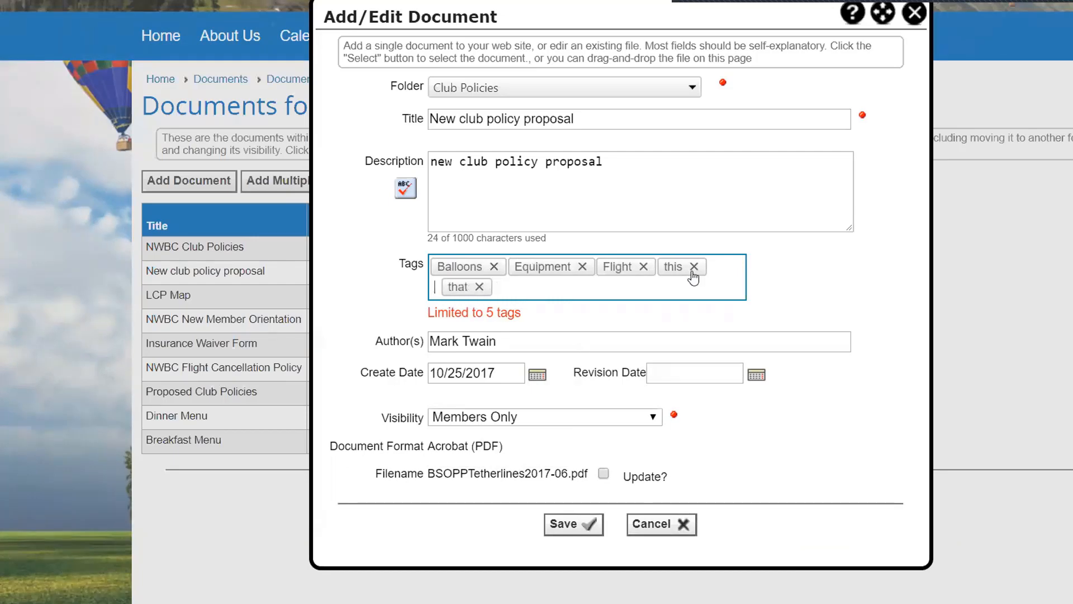
{"action": "key", "text": "BackSpace"}
Step: Remove Equipment and Balloons, add then remove 'the other', and remove 'that' and 'this'
{"action": "left_click", "coordinate": [582, 267]}
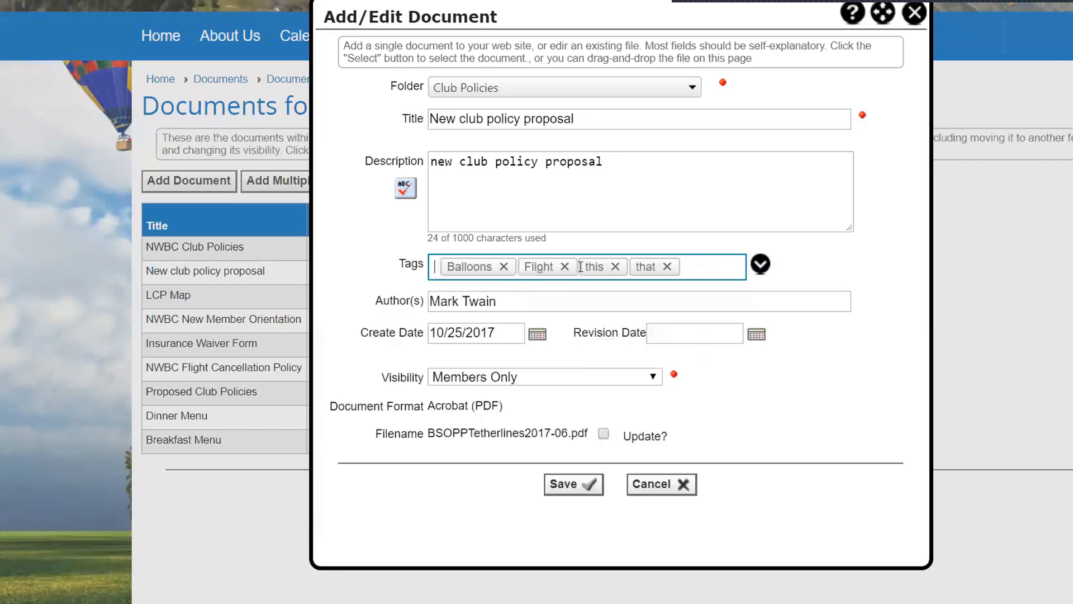
{"action": "left_click", "coordinate": [494, 267]}
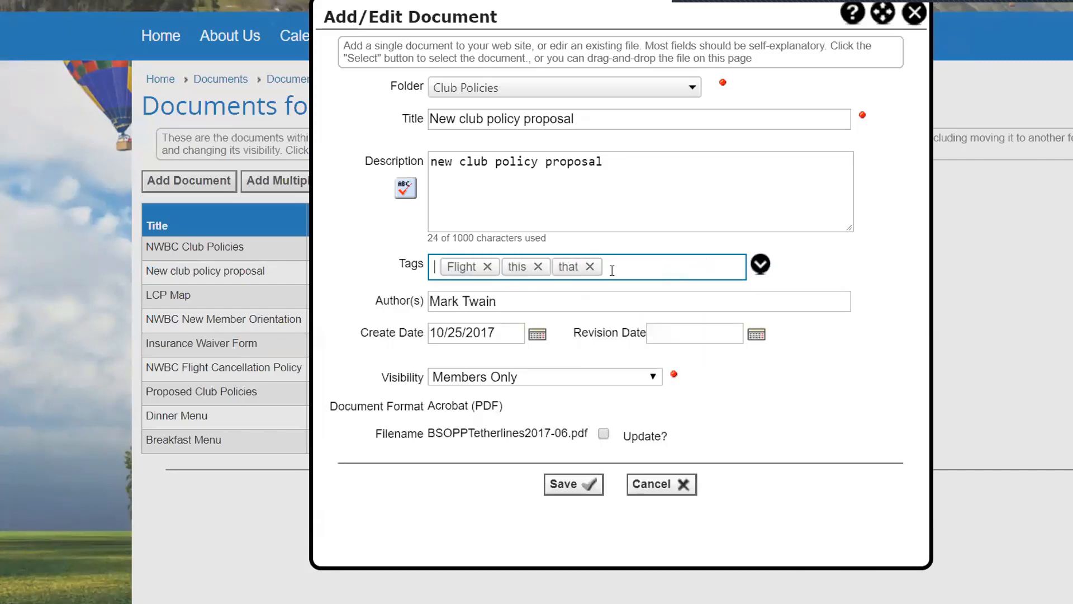
{"action": "type", "text": "the other"}
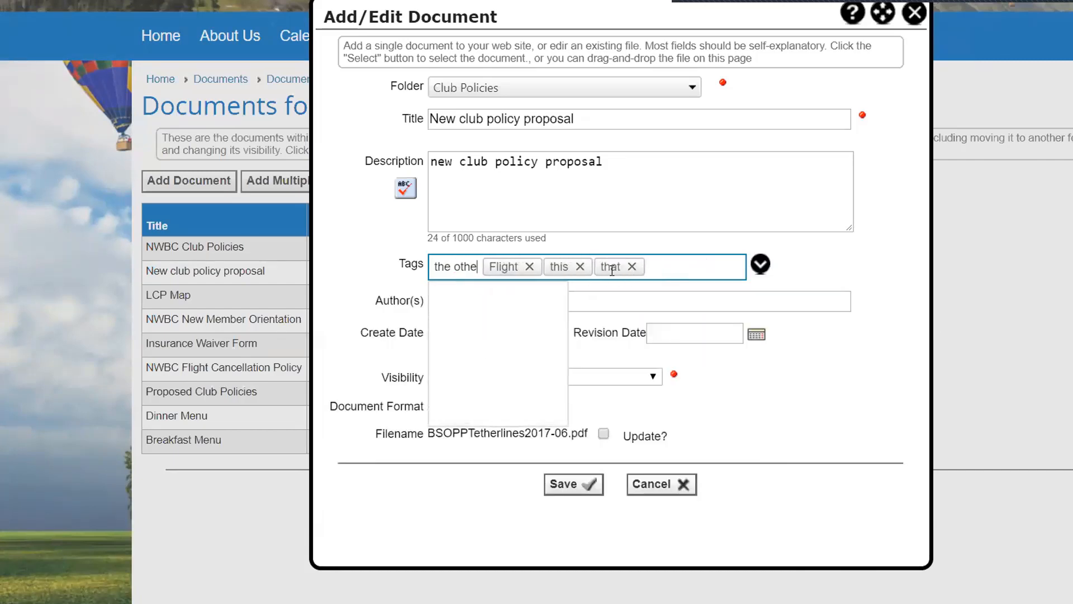
{"action": "key", "text": "Return"}
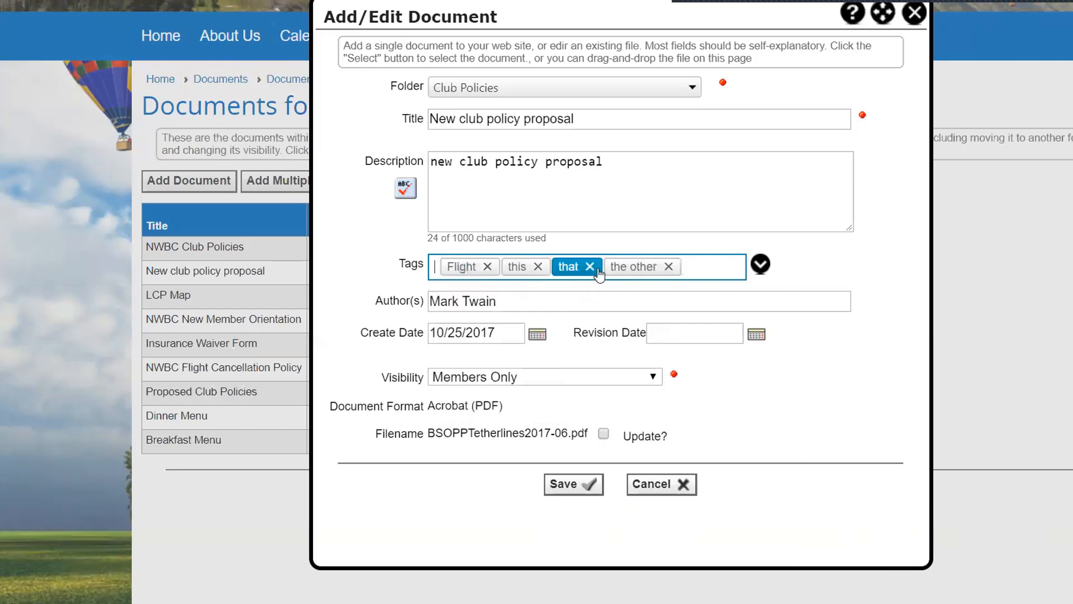
{"action": "left_click", "coordinate": [669, 268]}
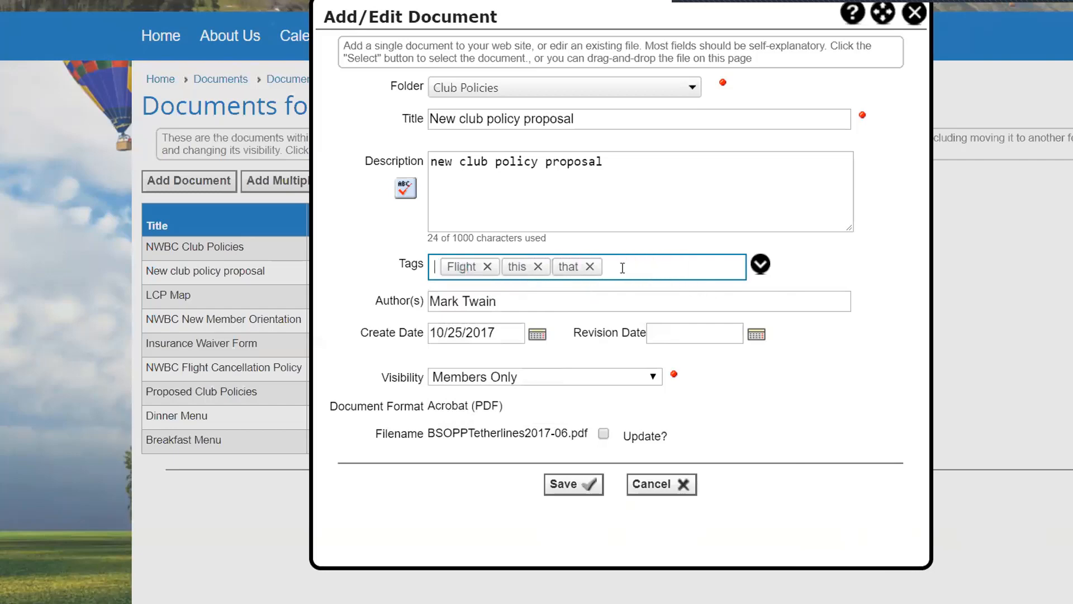
{"action": "left_click", "coordinate": [590, 266]}
{"action": "left_click", "coordinate": [538, 267]}
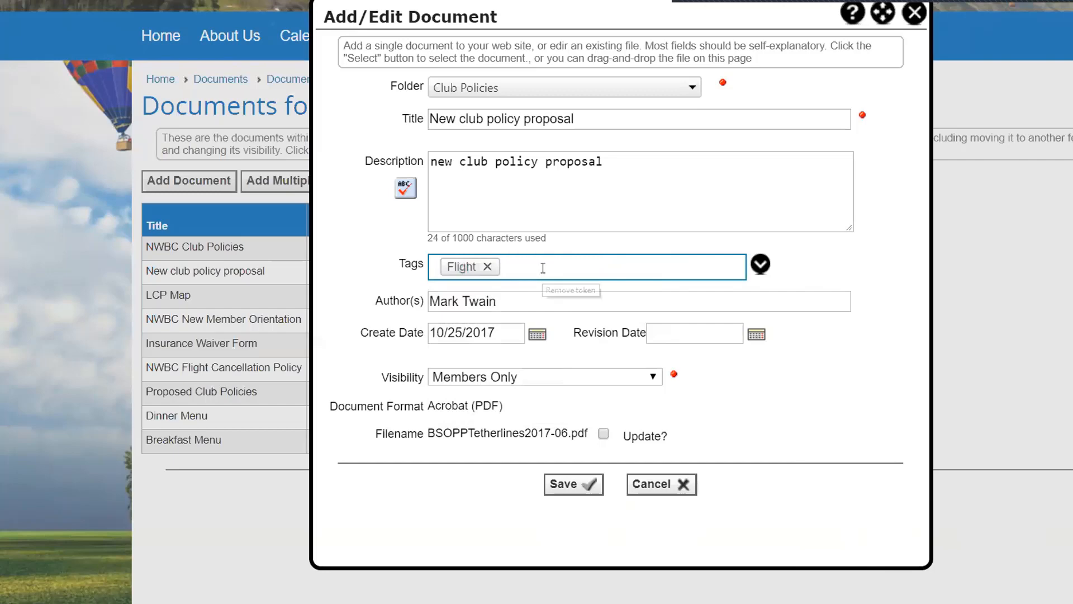